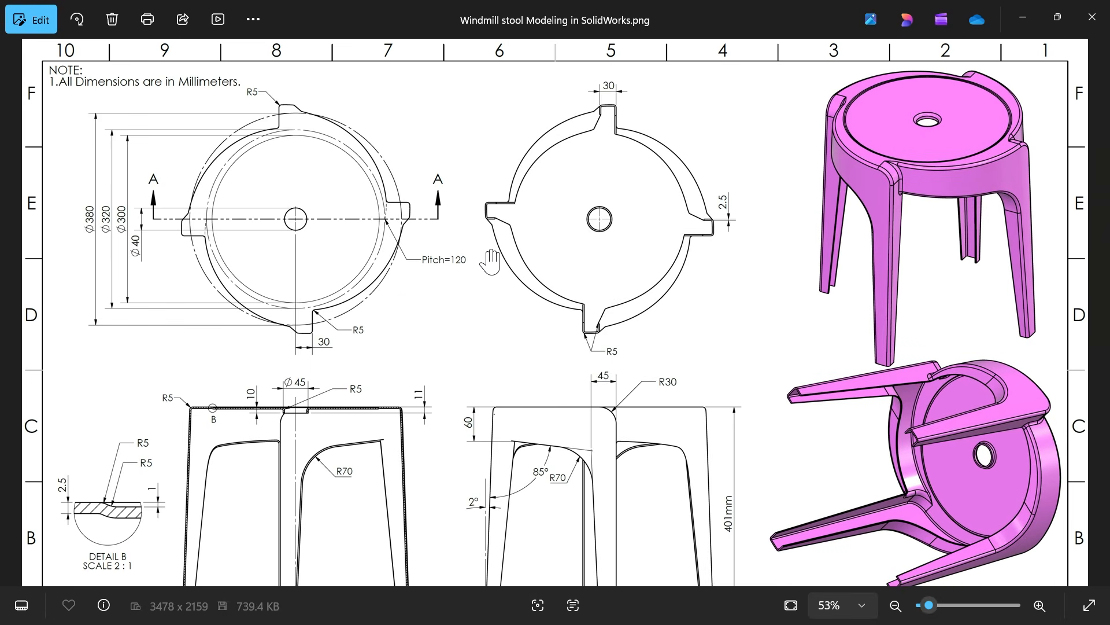
Examine the windmill stool drawing's overall layout, plan view and underside view with their diameters and leg details
{"action": "left_click_drag", "start_coordinate": [390, 310], "coordinate": [409, 265]}
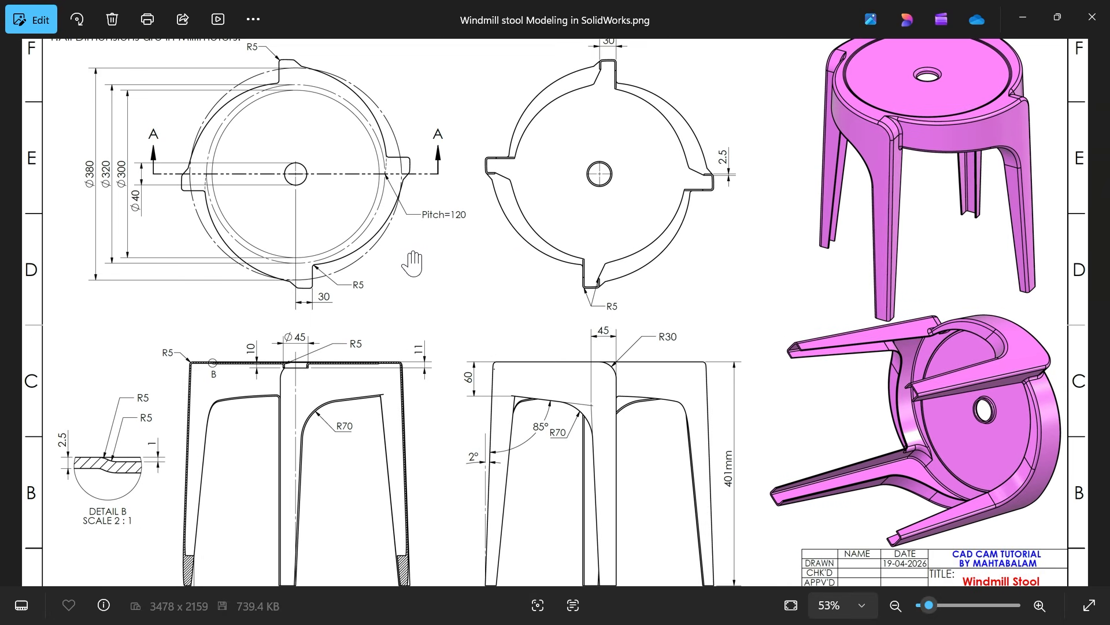
{"action": "scroll", "coordinate": [365, 166], "scroll_direction": "down", "scroll_amount": 1}
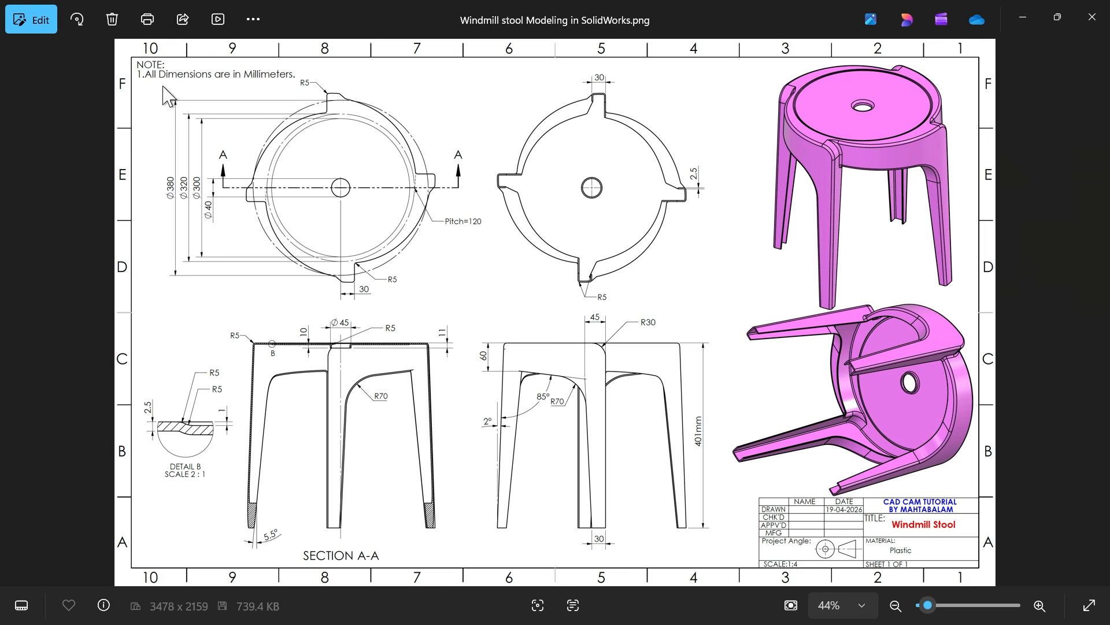
{"action": "scroll", "coordinate": [340, 405], "scroll_direction": "up", "scroll_amount": 3}
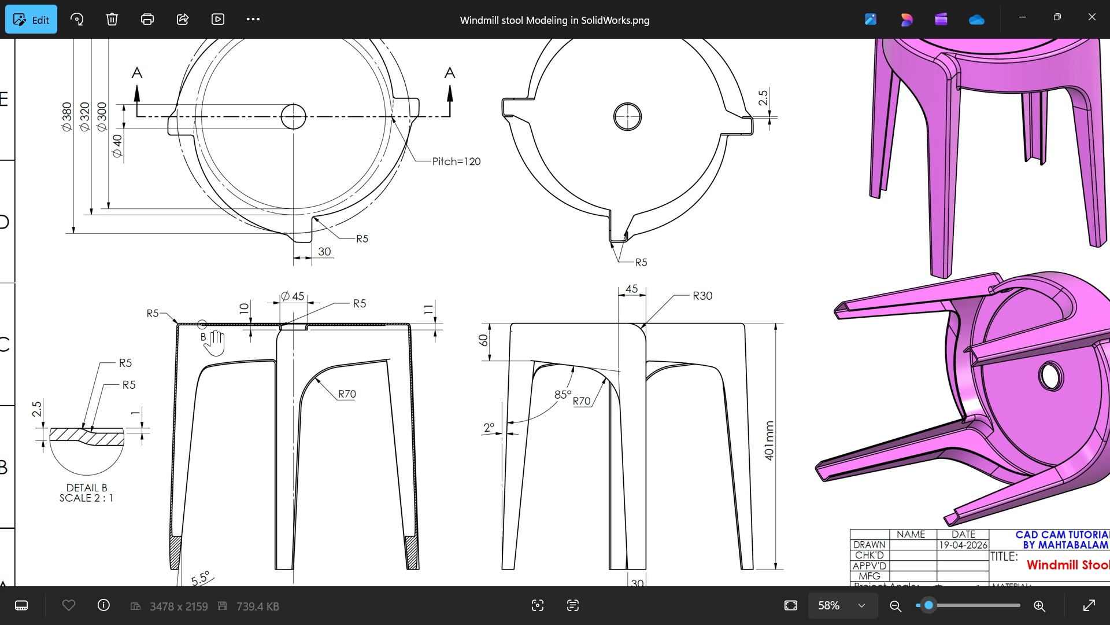
{"action": "left_click_drag", "start_coordinate": [304, 233], "coordinate": [310, 353]}
{"action": "scroll", "coordinate": [336, 468], "scroll_direction": "up", "scroll_amount": 5}
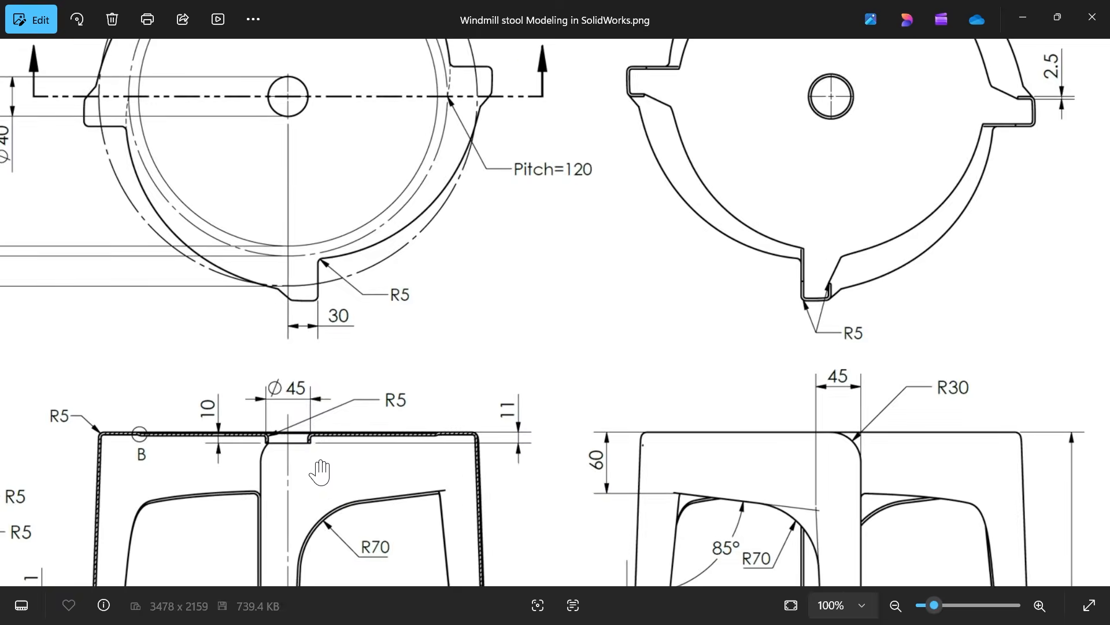
{"action": "mouse_move", "coordinate": [317, 463]}
{"action": "left_mouse_down"}
{"action": "mouse_move", "coordinate": [384, 297]}
{"action": "mouse_move", "coordinate": [234, 435]}
{"action": "left_mouse_up"}
{"action": "left_click_drag", "start_coordinate": [420, 359], "coordinate": [330, 456]}
{"action": "scroll", "coordinate": [746, 281], "scroll_direction": "up", "scroll_amount": 3}
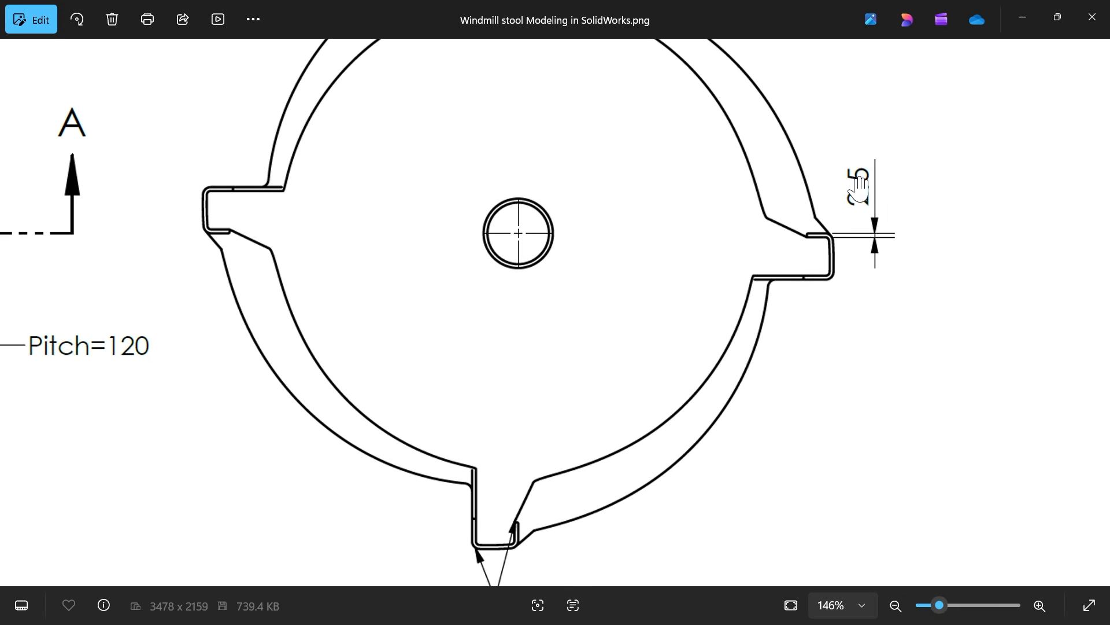
{"action": "scroll", "coordinate": [807, 256], "scroll_direction": "down", "scroll_amount": 5}
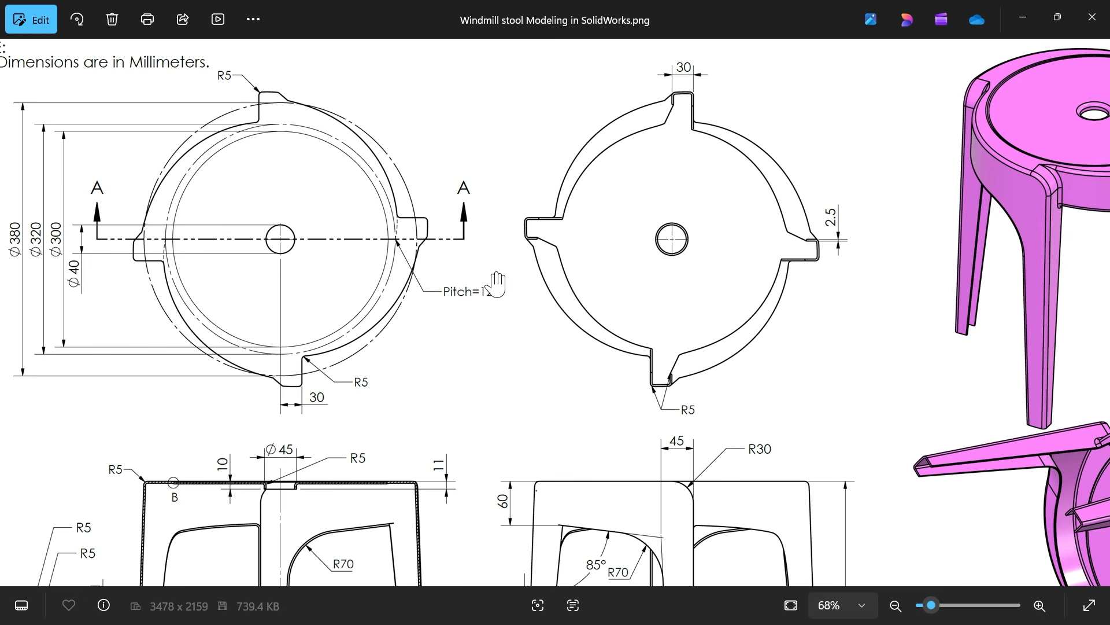
{"action": "left_click_drag", "start_coordinate": [415, 267], "coordinate": [541, 273]}
{"action": "scroll", "coordinate": [315, 242], "scroll_direction": "up", "scroll_amount": 2}
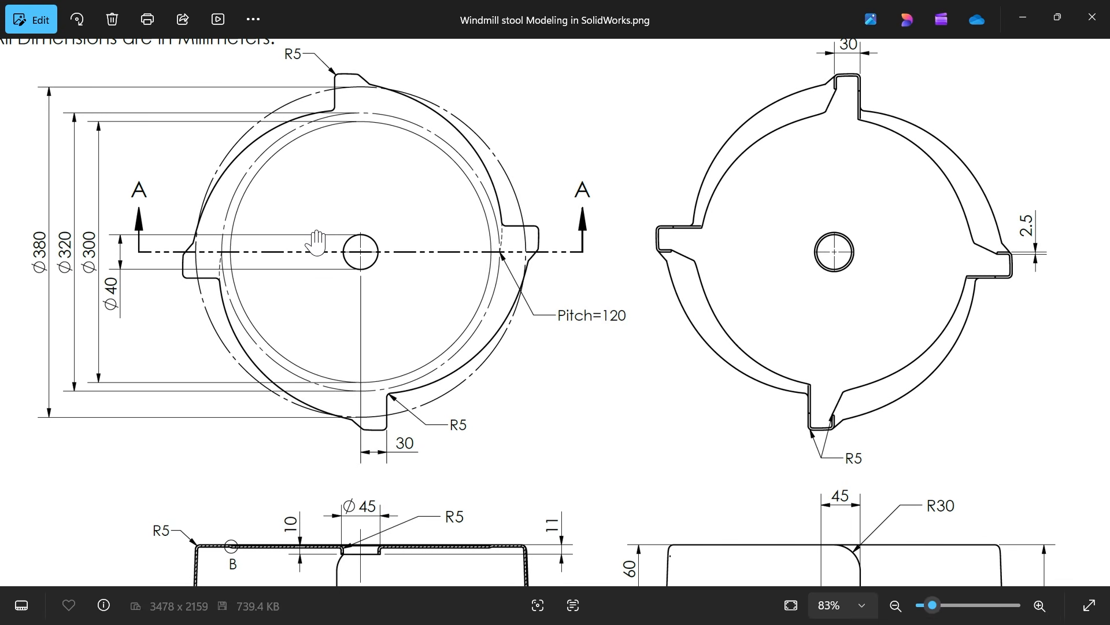
{"action": "left_click_drag", "start_coordinate": [315, 242], "coordinate": [347, 258]}
{"action": "scroll", "coordinate": [370, 289], "scroll_direction": "up", "scroll_amount": 1}
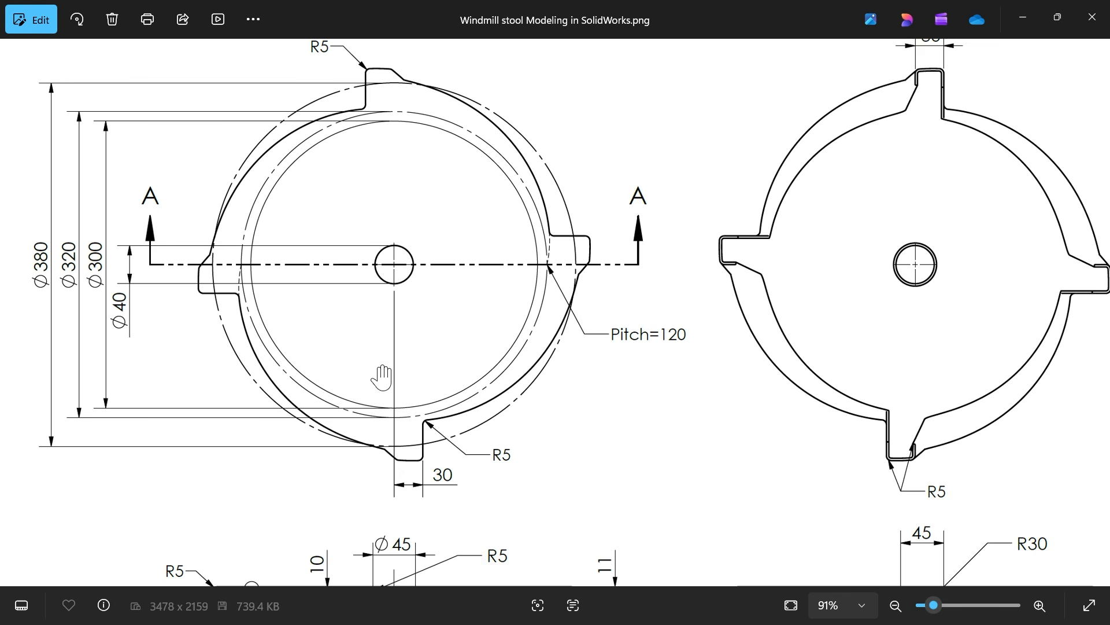
Examine section A-A around the centre hole and seat edge, and the seat thickness and recess in Detail B
{"action": "left_click_drag", "start_coordinate": [382, 377], "coordinate": [420, 151]}
{"action": "scroll", "coordinate": [478, 391], "scroll_direction": "up", "scroll_amount": 5}
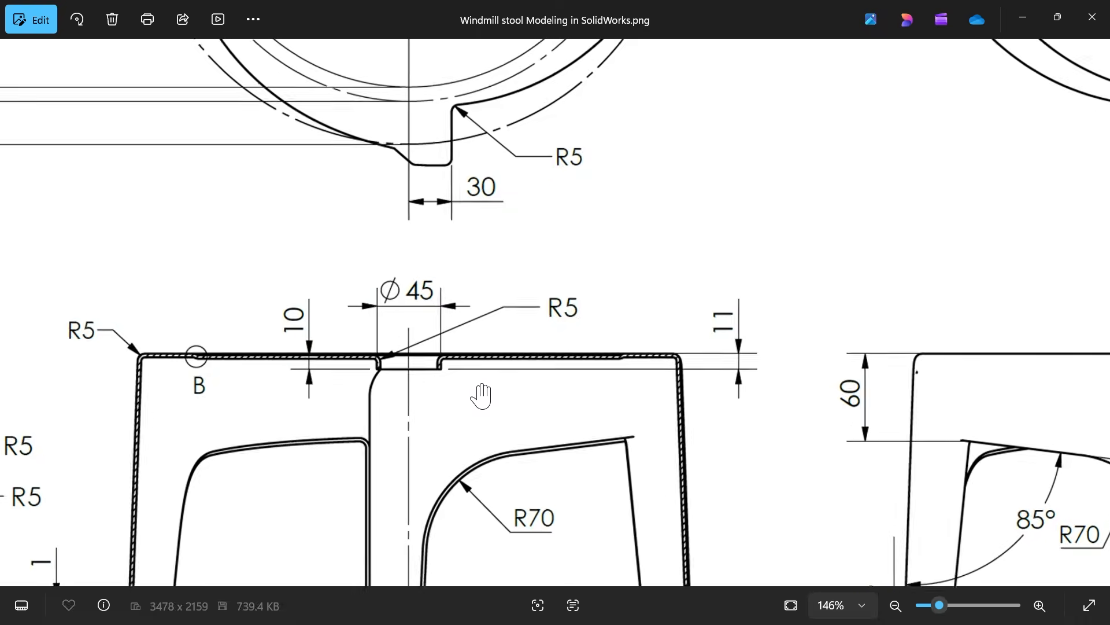
{"action": "scroll", "coordinate": [482, 396], "scroll_direction": "up", "scroll_amount": 5}
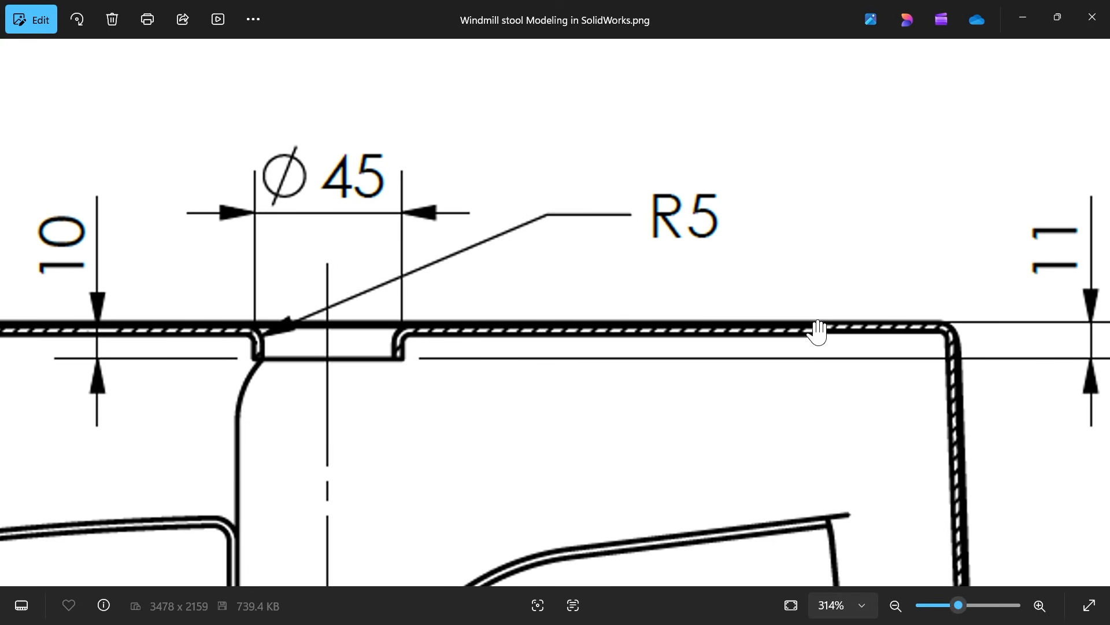
{"action": "left_click_drag", "start_coordinate": [80, 357], "coordinate": [537, 369]}
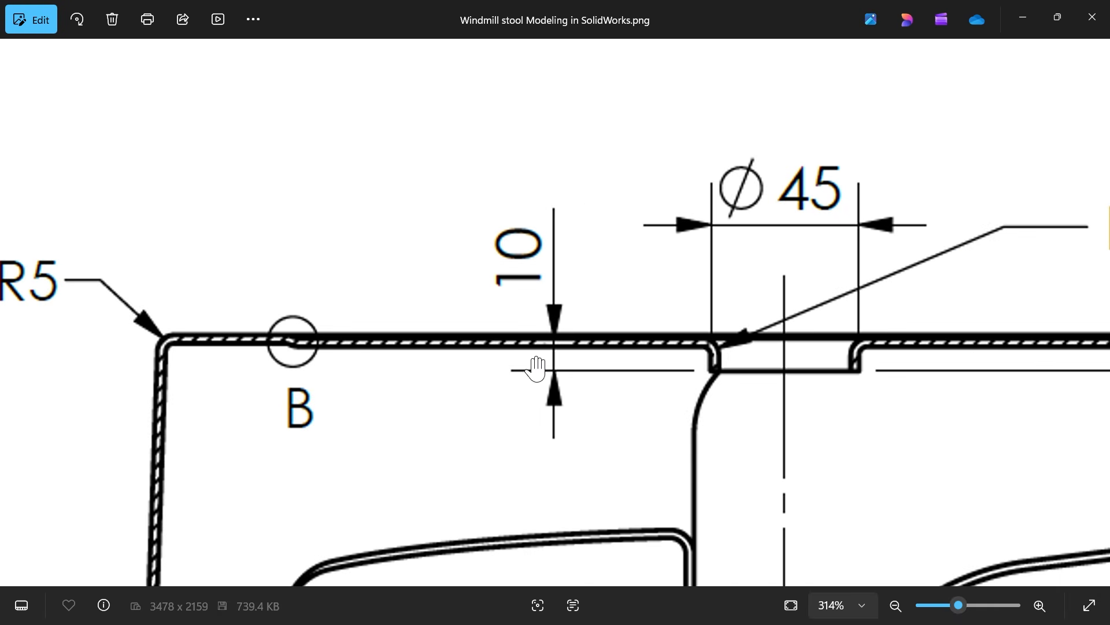
{"action": "left_click_drag", "start_coordinate": [343, 430], "coordinate": [658, 131]}
{"action": "left_click_drag", "start_coordinate": [307, 328], "coordinate": [762, 115]}
{"action": "left_click_drag", "start_coordinate": [632, 342], "coordinate": [559, 258]}
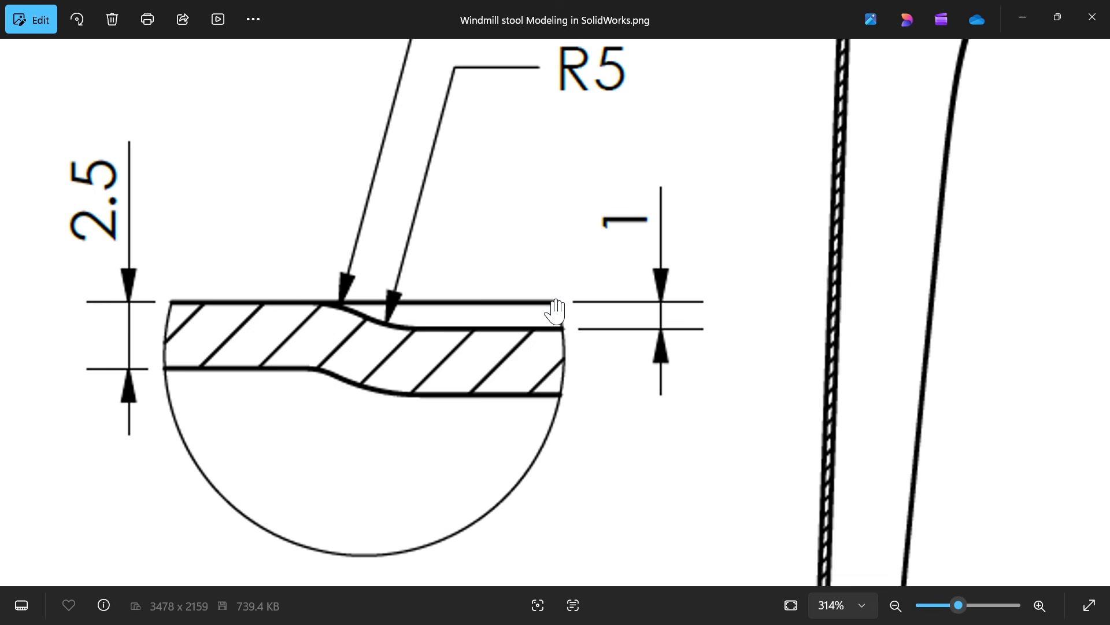
{"action": "scroll", "coordinate": [212, 346], "scroll_direction": "down", "scroll_amount": 2}
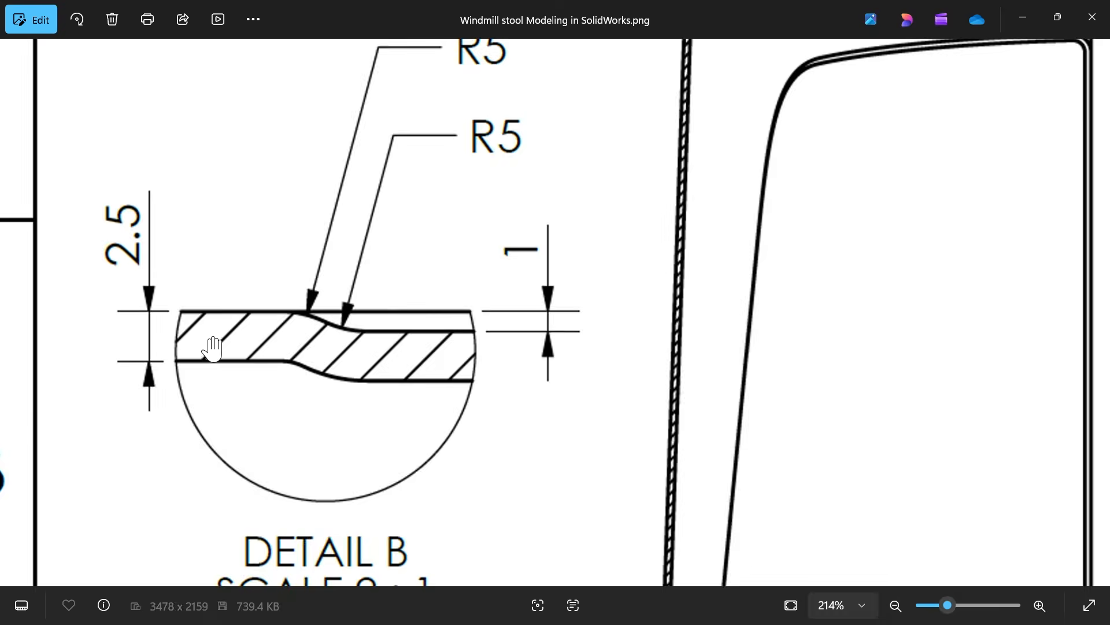
{"action": "scroll", "coordinate": [231, 337], "scroll_direction": "down", "scroll_amount": 1}
Review the plan view's circle diameters, the centre-hole lip in section A-A, and the stepped recess in Detail B
{"action": "mouse_move", "coordinate": [666, 178]}
{"action": "left_mouse_down"}
{"action": "mouse_move", "coordinate": [585, 253]}
{"action": "mouse_move", "coordinate": [438, 510]}
{"action": "left_mouse_up"}
{"action": "left_click_drag", "start_coordinate": [440, 233], "coordinate": [489, 489]}
{"action": "left_click_drag", "start_coordinate": [474, 324], "coordinate": [486, 378]}
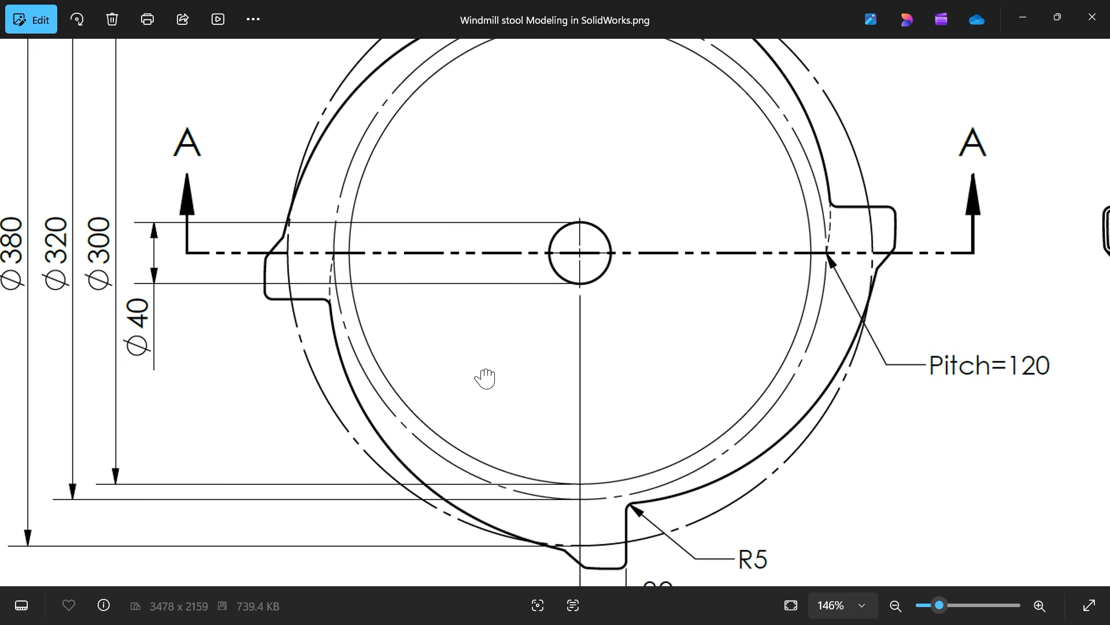
{"action": "left_click_drag", "start_coordinate": [113, 316], "coordinate": [199, 316]}
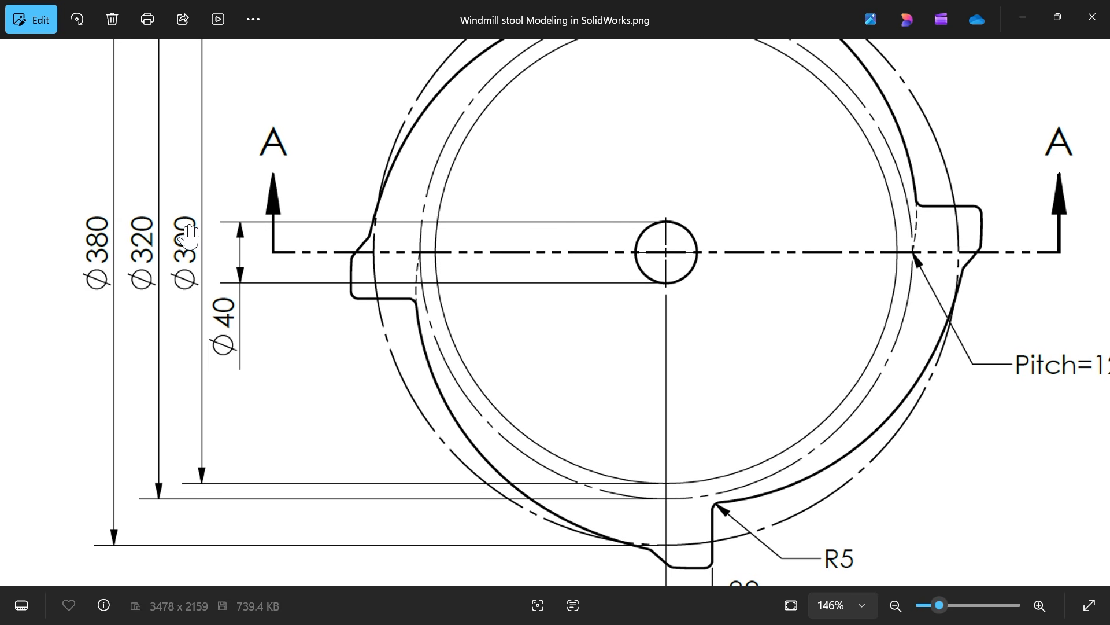
{"action": "left_click_drag", "start_coordinate": [435, 419], "coordinate": [459, 203]}
{"action": "left_click_drag", "start_coordinate": [543, 432], "coordinate": [495, 143]}
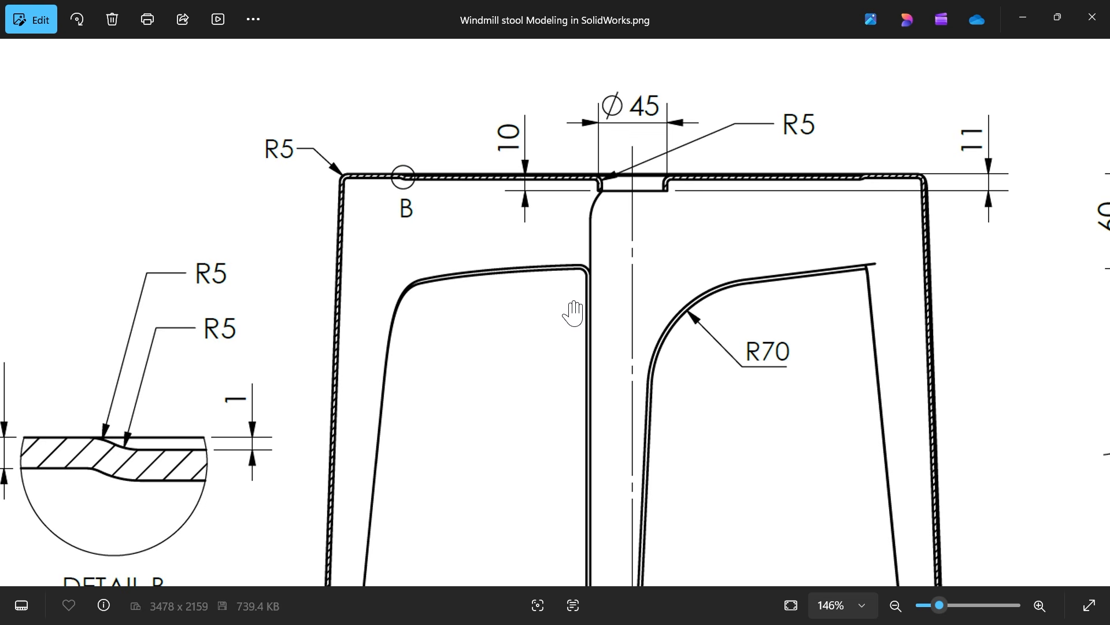
{"action": "mouse_move", "coordinate": [583, 316]}
{"action": "left_mouse_down"}
{"action": "mouse_move", "coordinate": [595, 279]}
{"action": "mouse_move", "coordinate": [575, 357]}
{"action": "left_mouse_up"}
{"action": "scroll", "coordinate": [636, 243], "scroll_direction": "up", "scroll_amount": 5}
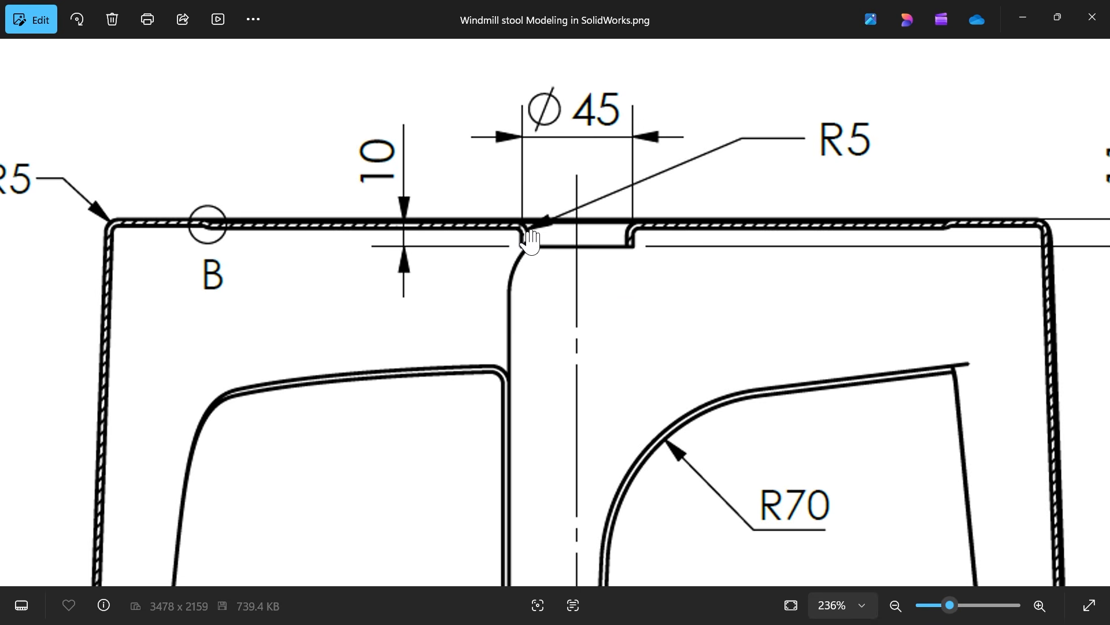
{"action": "mouse_move", "coordinate": [623, 255]}
{"action": "left_mouse_down"}
{"action": "mouse_move", "coordinate": [499, 261]}
{"action": "mouse_move", "coordinate": [657, 276]}
{"action": "left_mouse_up"}
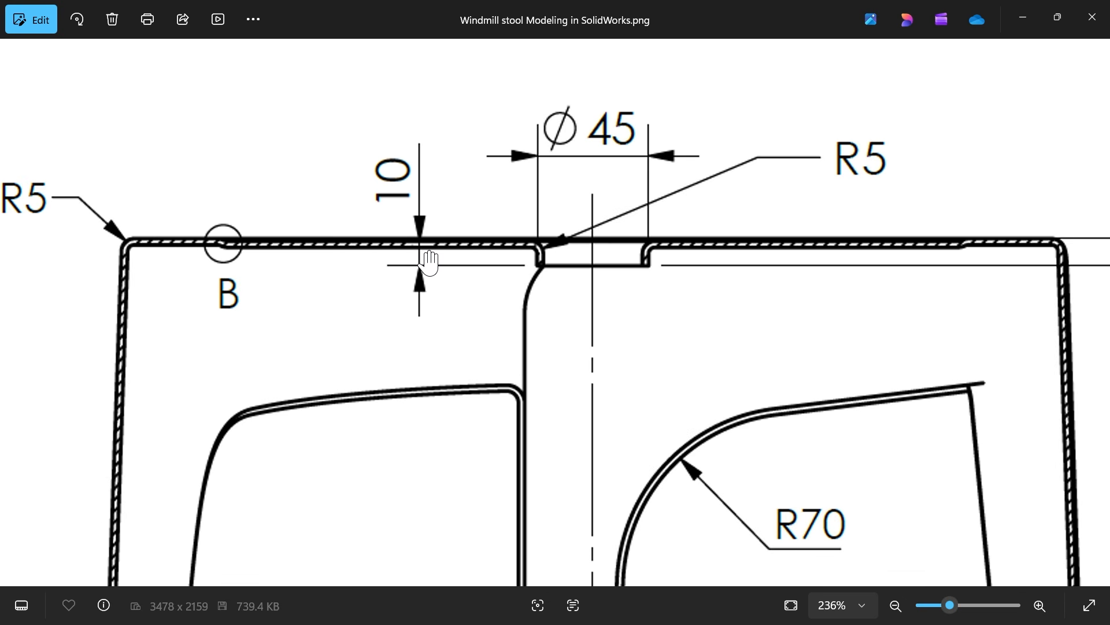
{"action": "left_click_drag", "start_coordinate": [452, 266], "coordinate": [939, 279]}
{"action": "left_click_drag", "start_coordinate": [446, 375], "coordinate": [737, 88]}
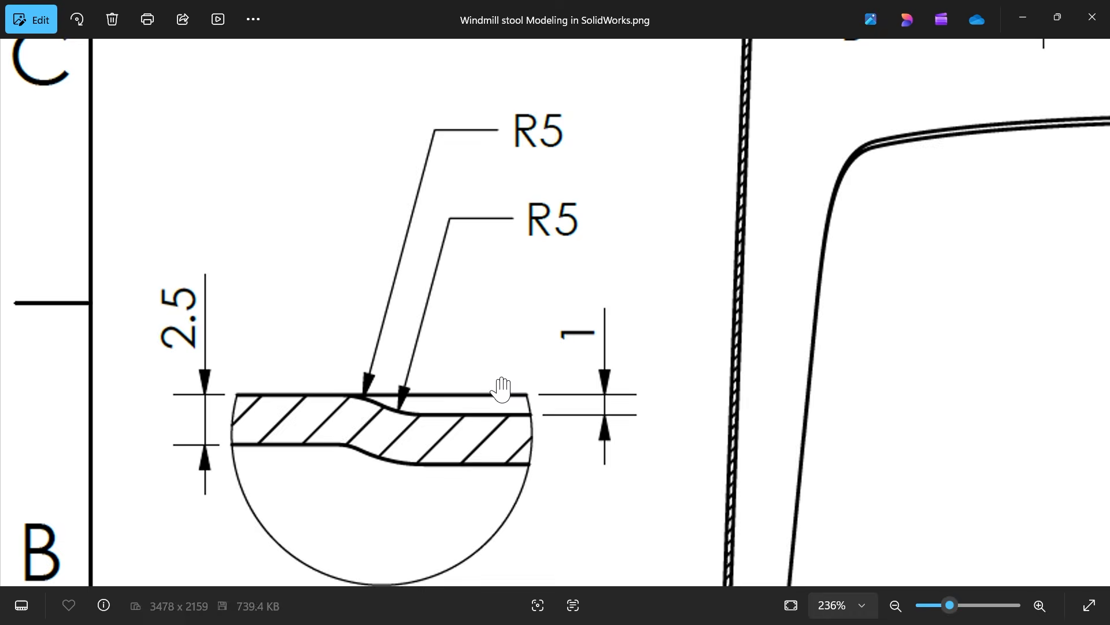
{"action": "scroll", "coordinate": [502, 389], "scroll_direction": "up", "scroll_amount": 2}
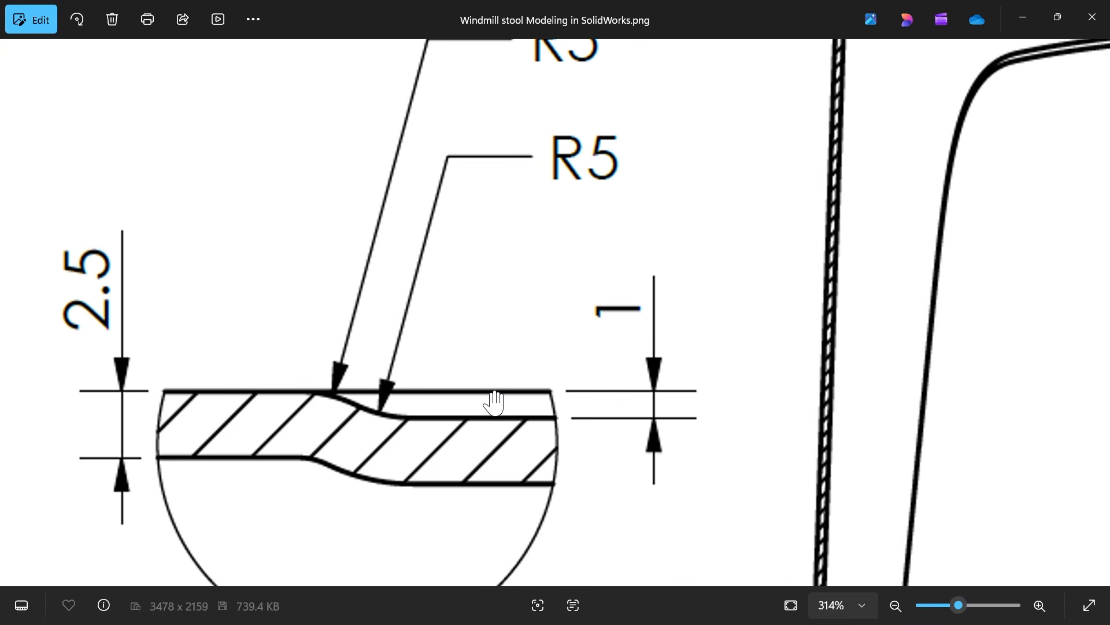
{"action": "scroll", "coordinate": [500, 401], "scroll_direction": "down", "scroll_amount": 5}
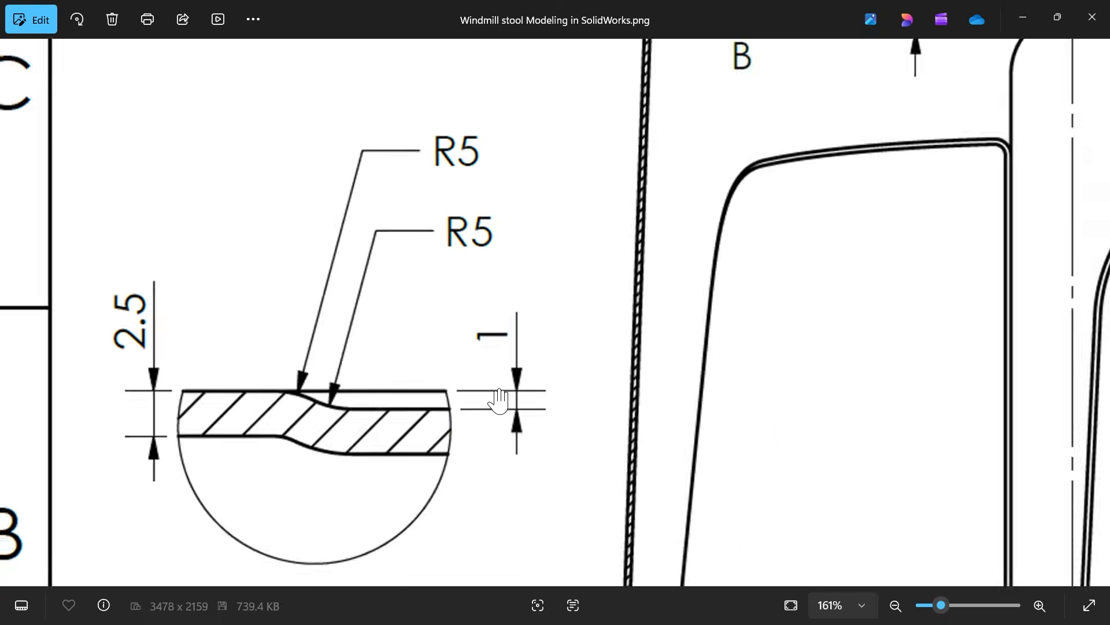
Examine the plan view's pitch and leg offset, and the leg angles, radii and heights in section A-A and the front elevation
{"action": "left_click_drag", "start_coordinate": [539, 202], "coordinate": [517, 442]}
{"action": "left_click_drag", "start_coordinate": [476, 261], "coordinate": [415, 346]}
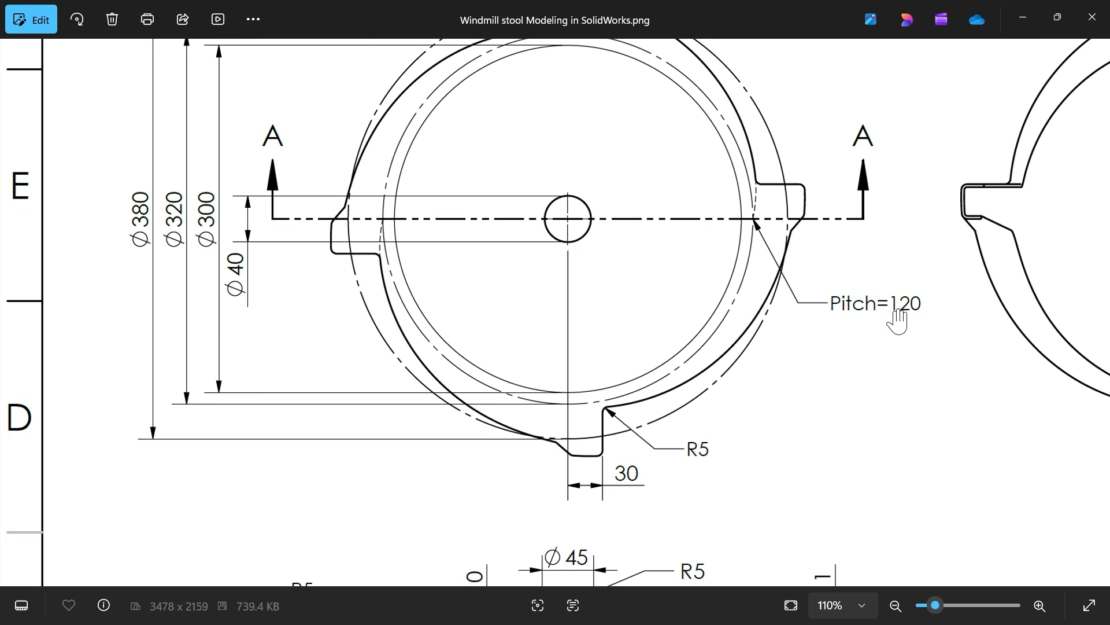
{"action": "scroll", "coordinate": [471, 413], "scroll_direction": "up", "scroll_amount": 2}
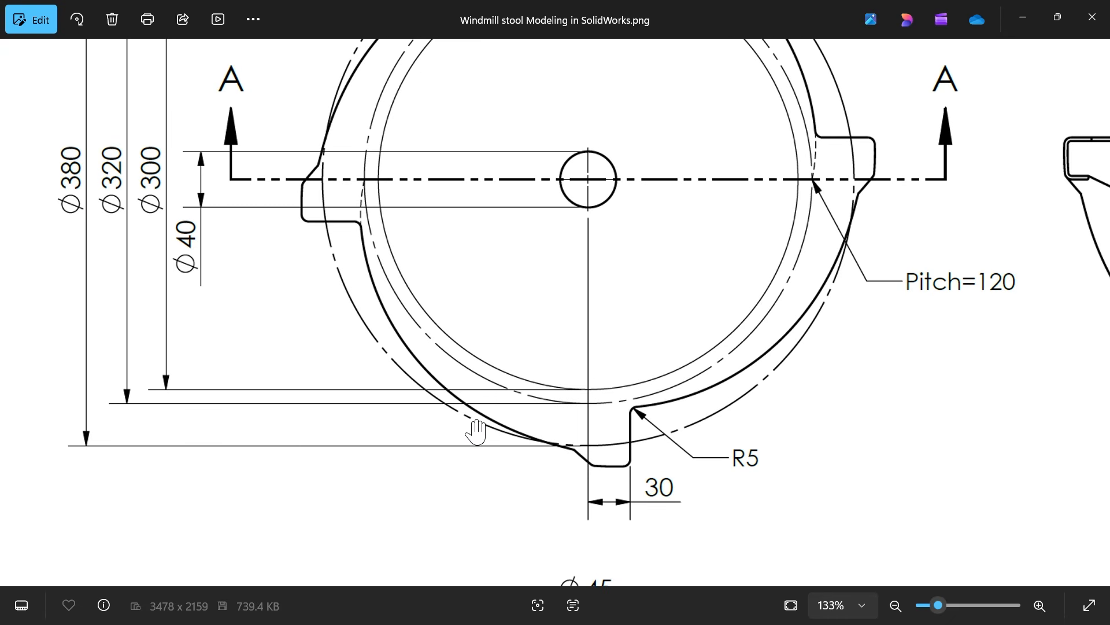
{"action": "scroll", "coordinate": [448, 380], "scroll_direction": "up", "scroll_amount": 4}
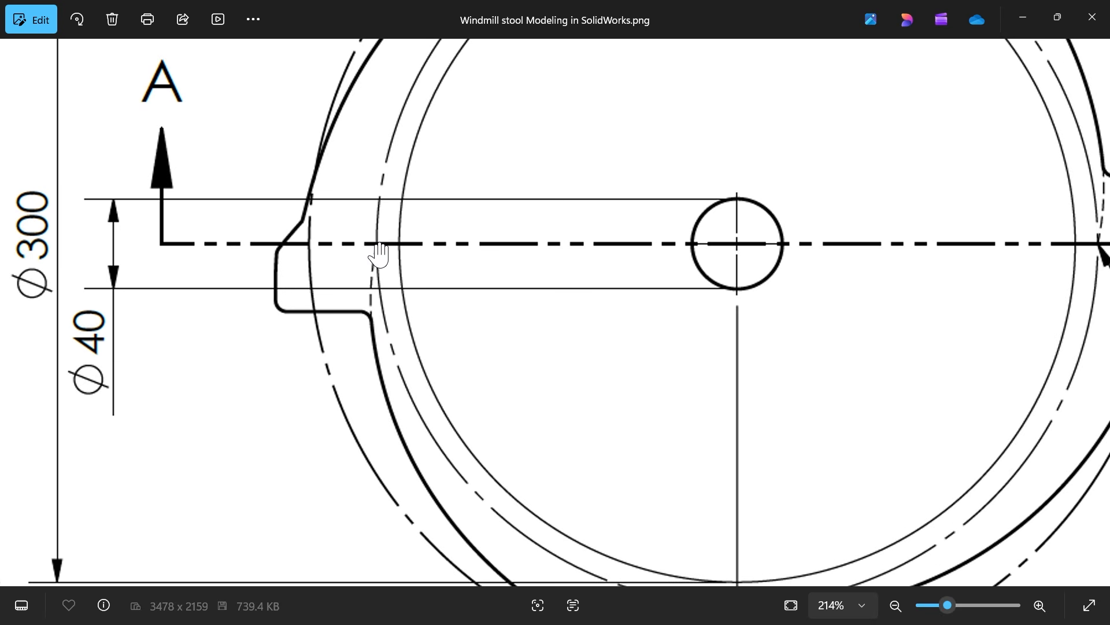
{"action": "scroll", "coordinate": [382, 266], "scroll_direction": "down", "scroll_amount": 3}
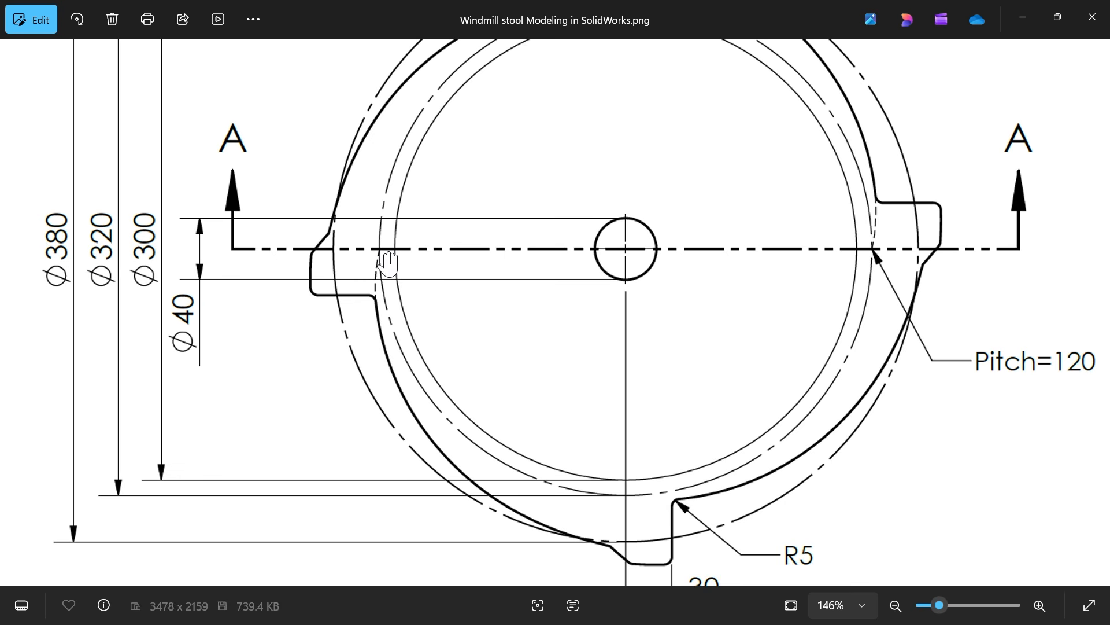
{"action": "scroll", "coordinate": [396, 405], "scroll_direction": "down", "scroll_amount": 3}
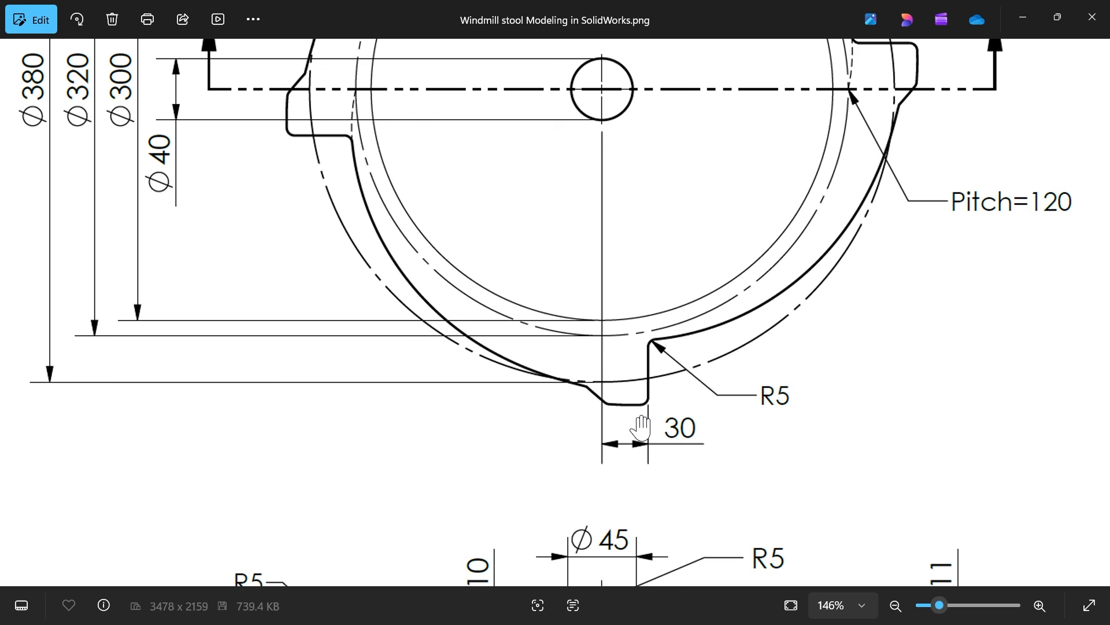
{"action": "left_click_drag", "start_coordinate": [642, 384], "coordinate": [643, 474]}
{"action": "left_click_drag", "start_coordinate": [602, 438], "coordinate": [565, 215]}
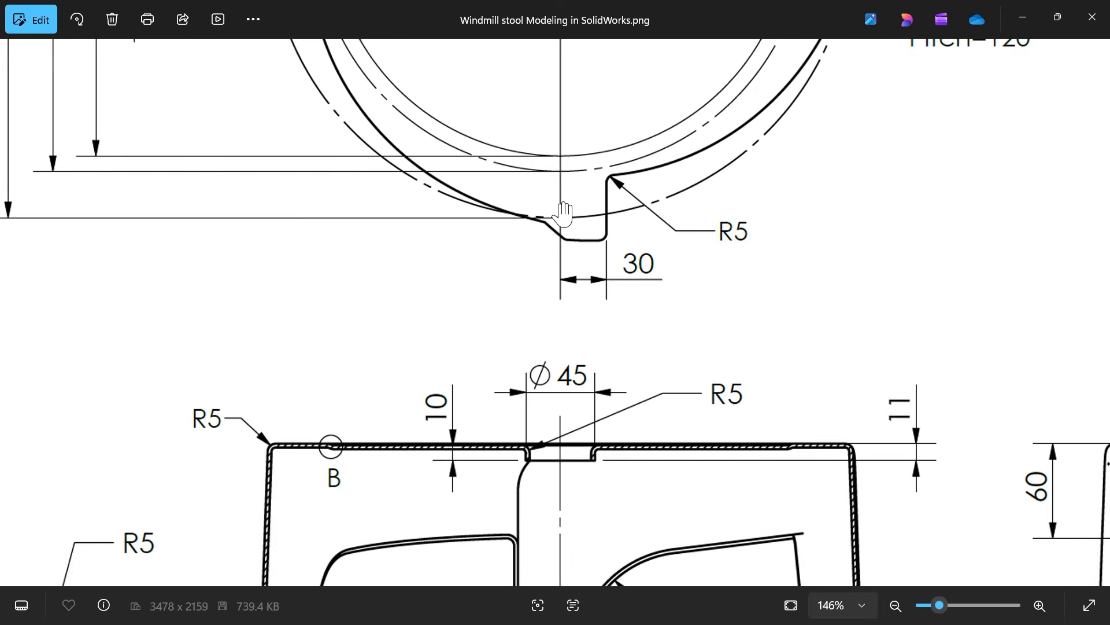
{"action": "scroll", "coordinate": [567, 217], "scroll_direction": "down", "scroll_amount": 3}
{"action": "left_click_drag", "start_coordinate": [613, 349], "coordinate": [618, 143]}
{"action": "mouse_move", "coordinate": [720, 253]}
{"action": "left_mouse_down"}
{"action": "mouse_move", "coordinate": [489, 281]}
{"action": "mouse_move", "coordinate": [750, 313]}
{"action": "left_mouse_up"}
{"action": "left_click_drag", "start_coordinate": [340, 351], "coordinate": [349, 351]}
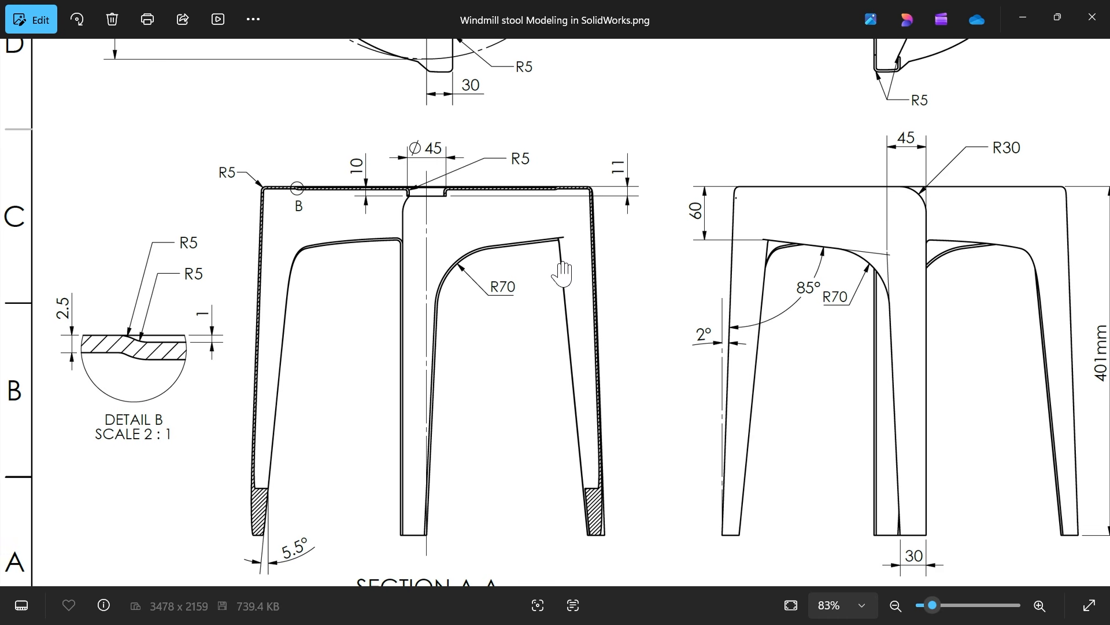
Switch to SOLIDWORKS and sketch two concentric circles about the origin on the Top Plane, about 29 mm and 193 mm in diameter
{"action": "left_click", "coordinate": [1024, 17]}
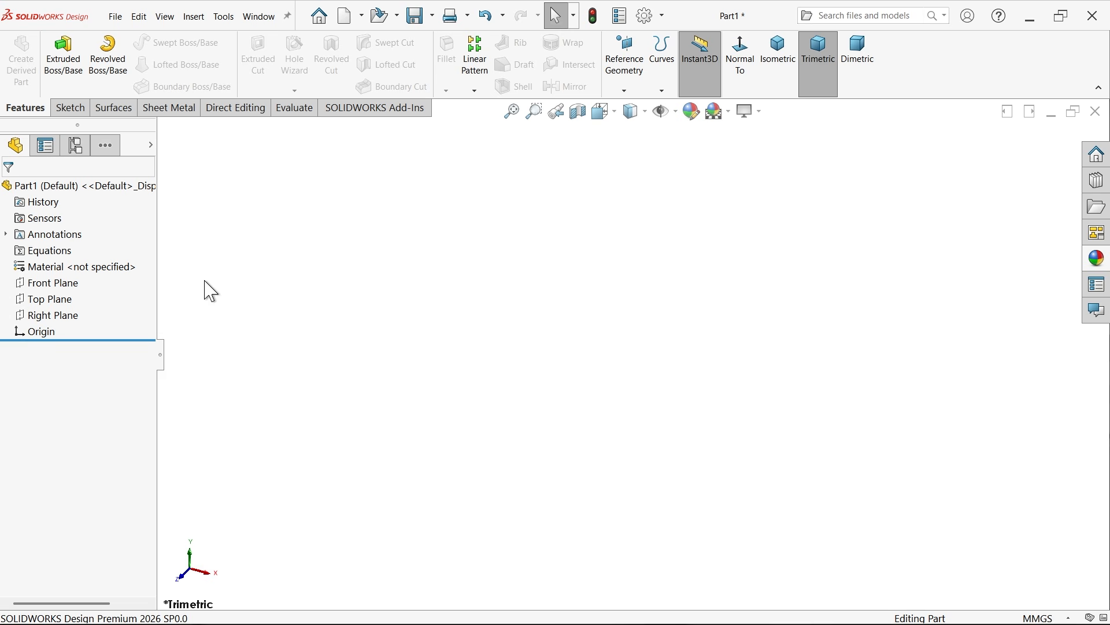
{"action": "left_click", "coordinate": [65, 307]}
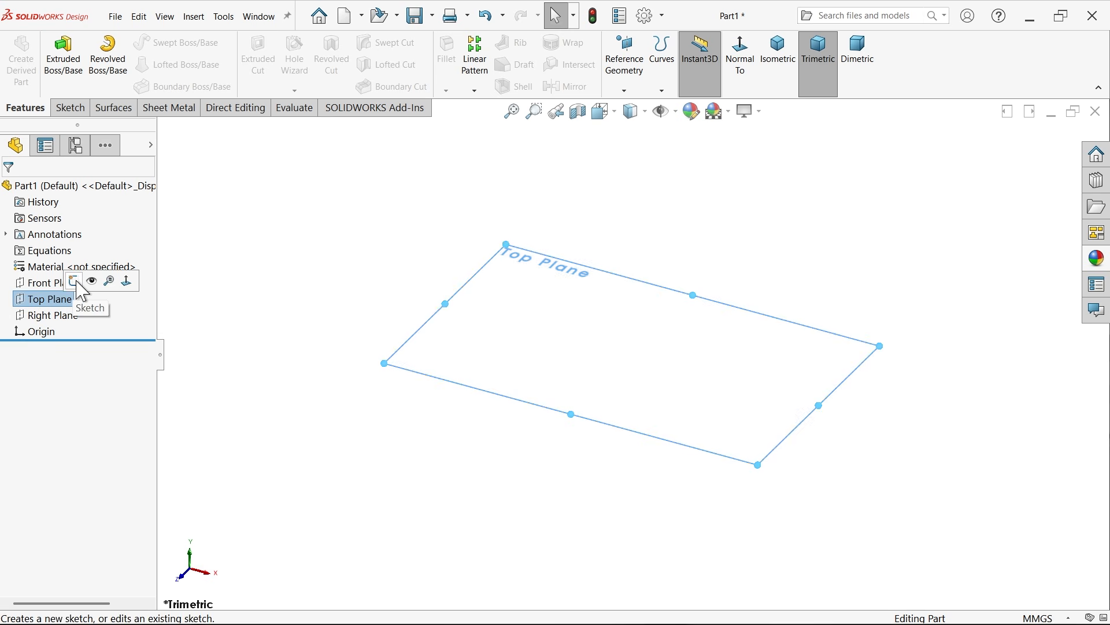
{"action": "left_click", "coordinate": [88, 280]}
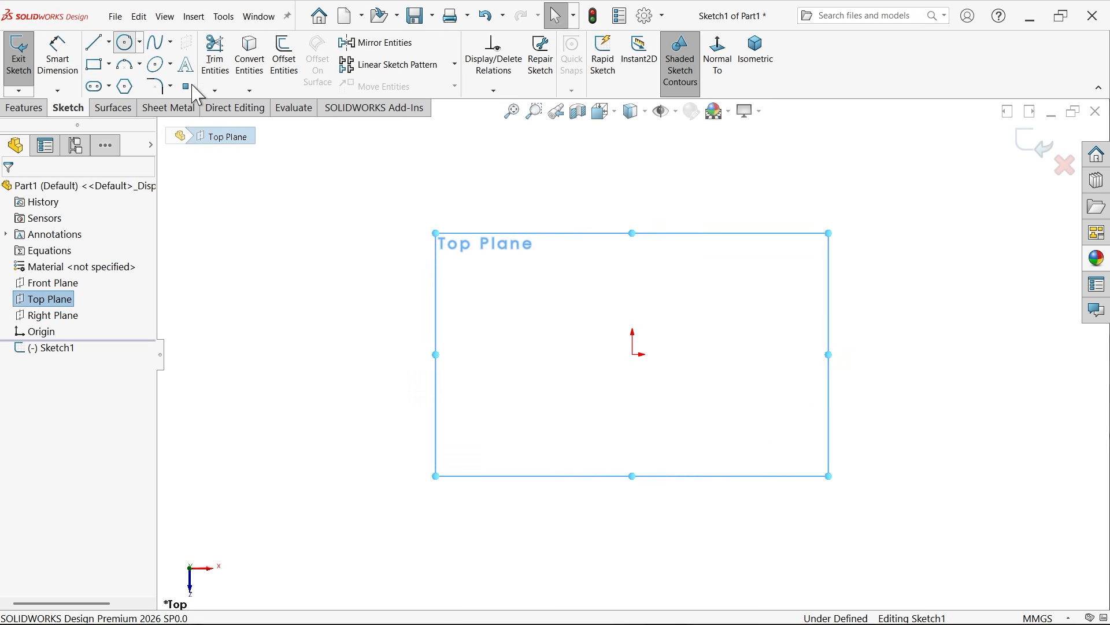
{"action": "left_click", "coordinate": [125, 42]}
{"action": "left_click", "coordinate": [633, 354]}
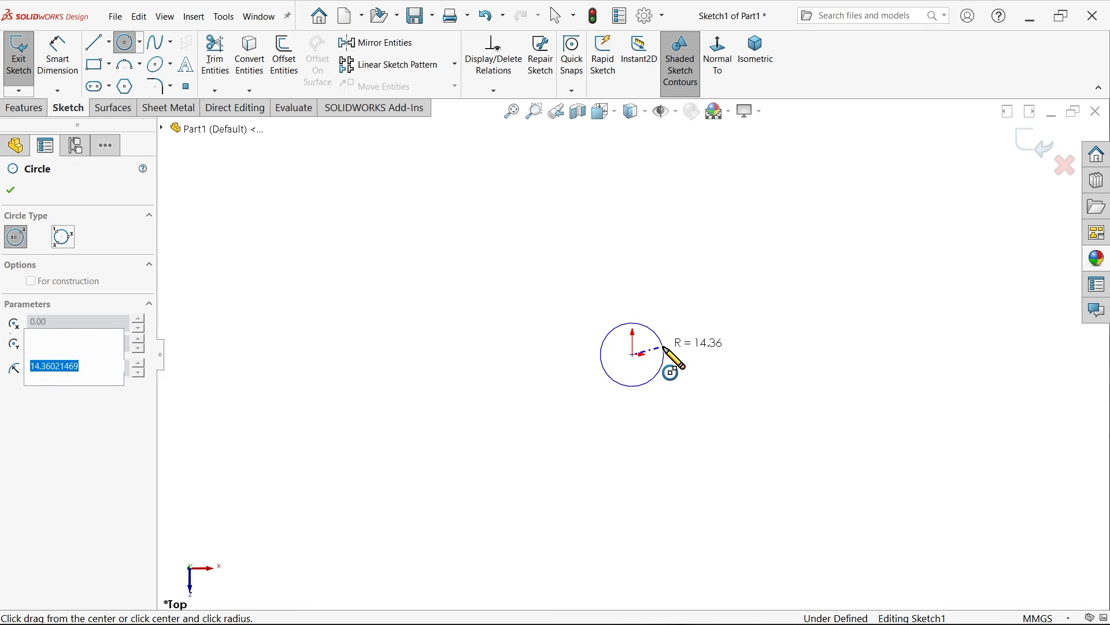
{"action": "left_click", "coordinate": [665, 353]}
{"action": "left_click", "coordinate": [633, 354]}
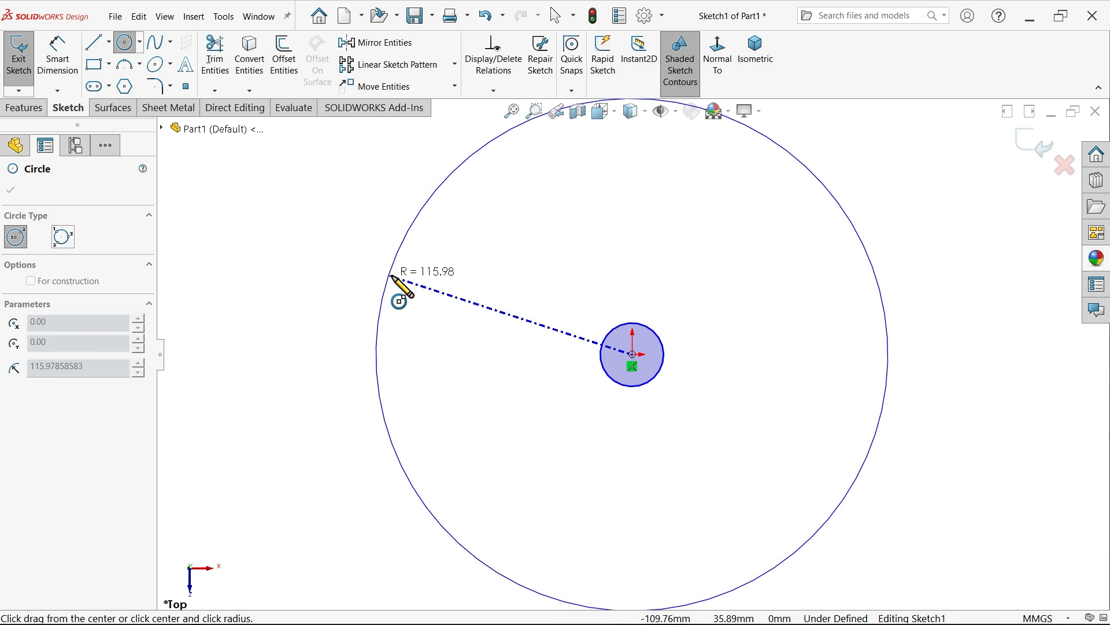
{"action": "left_click", "coordinate": [433, 287]}
Dimension the outer circle's diameter to 300 mm and the inner circle's diameter to 40 mm
{"action": "left_click", "coordinate": [58, 58]}
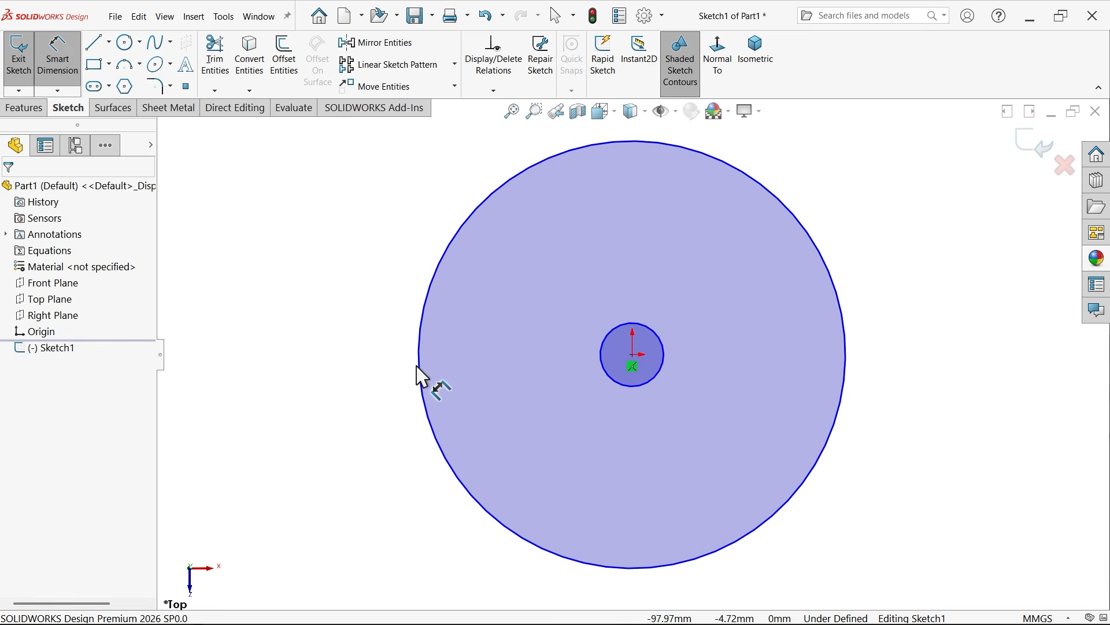
{"action": "left_click", "coordinate": [422, 375]}
{"action": "left_click", "coordinate": [345, 364]}
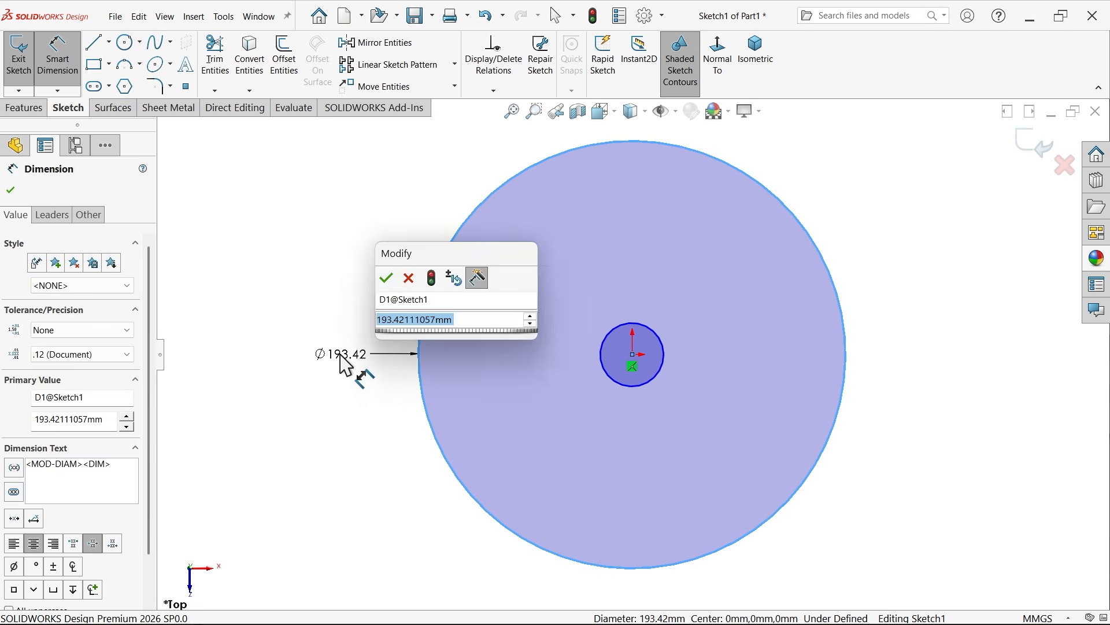
{"action": "type", "text": "300"}
{"action": "key", "text": "Return"}
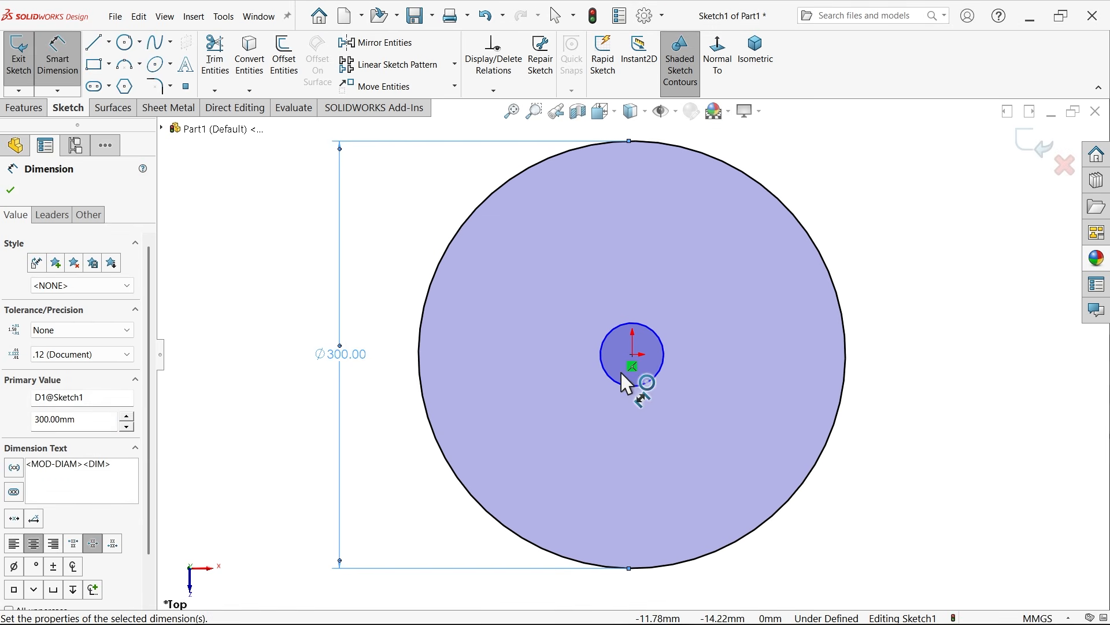
{"action": "left_click", "coordinate": [604, 347]}
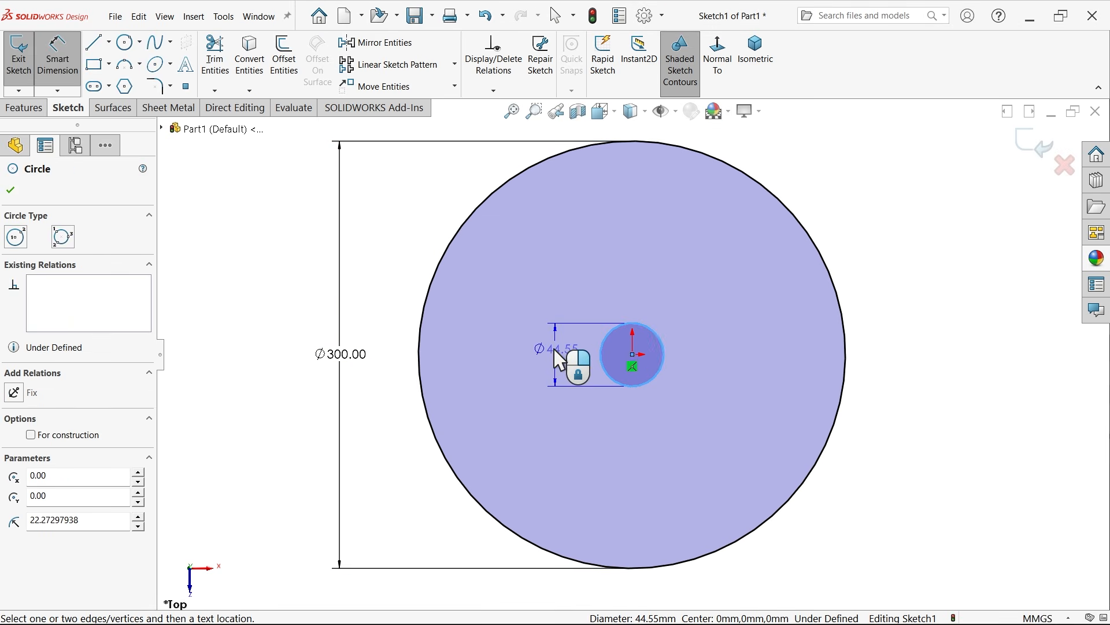
{"action": "left_click", "coordinate": [559, 359]}
{"action": "type", "text": "40"}
{"action": "key", "text": "Return"}
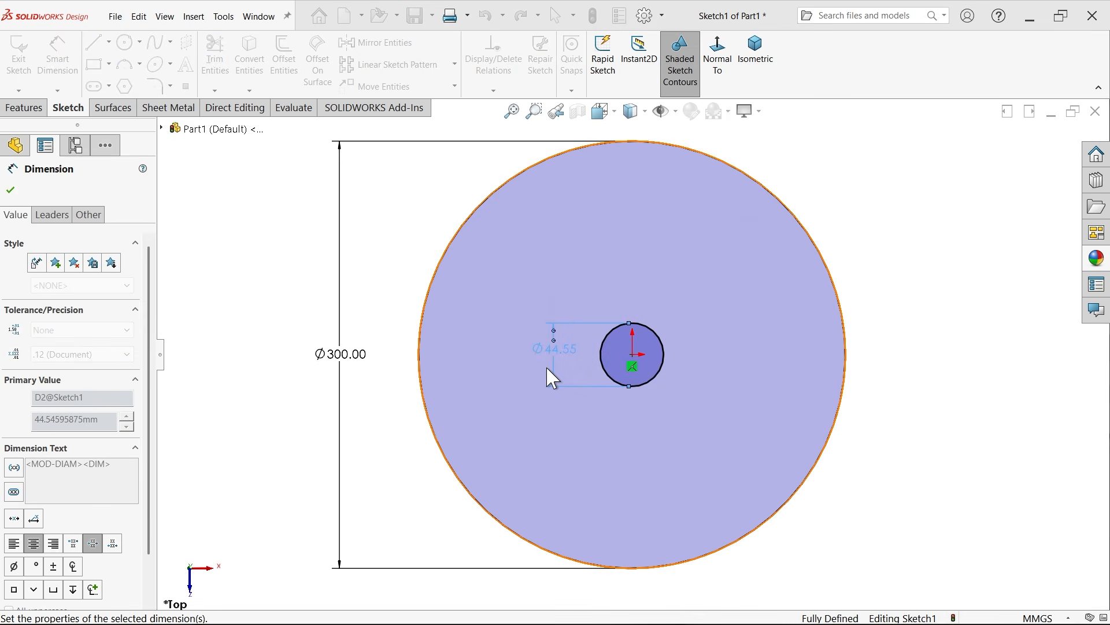
Extrude the area between the two circles as a blind boss 10 mm thick
{"action": "left_click", "coordinate": [25, 108]}
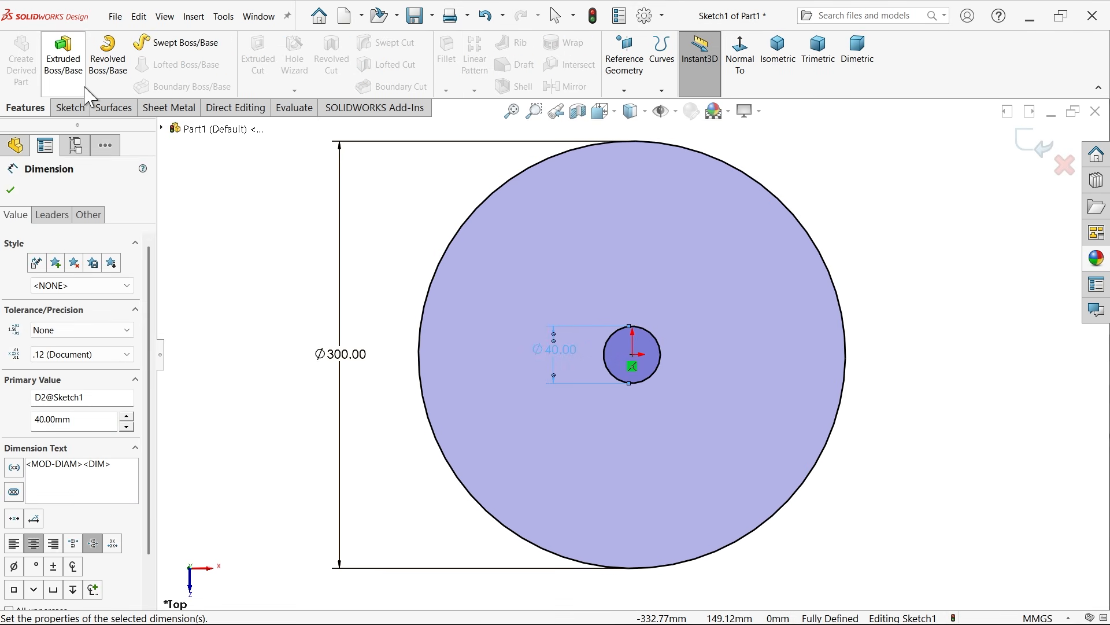
{"action": "left_click", "coordinate": [75, 81]}
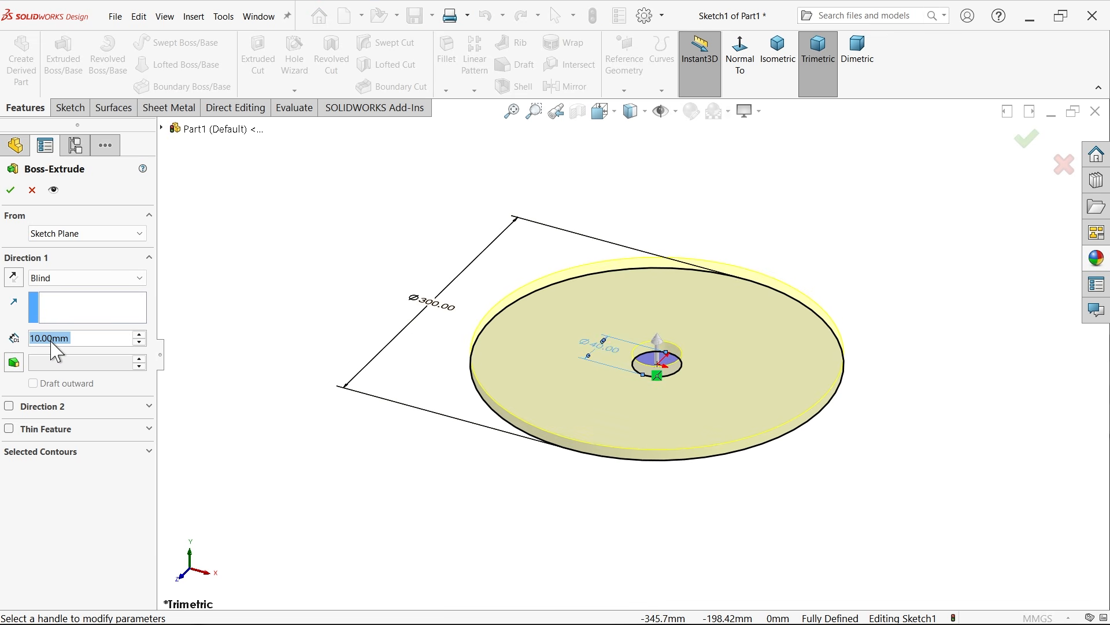
{"action": "left_click", "coordinate": [11, 190]}
{"action": "scroll", "coordinate": [574, 379], "scroll_direction": "down", "scroll_amount": 1}
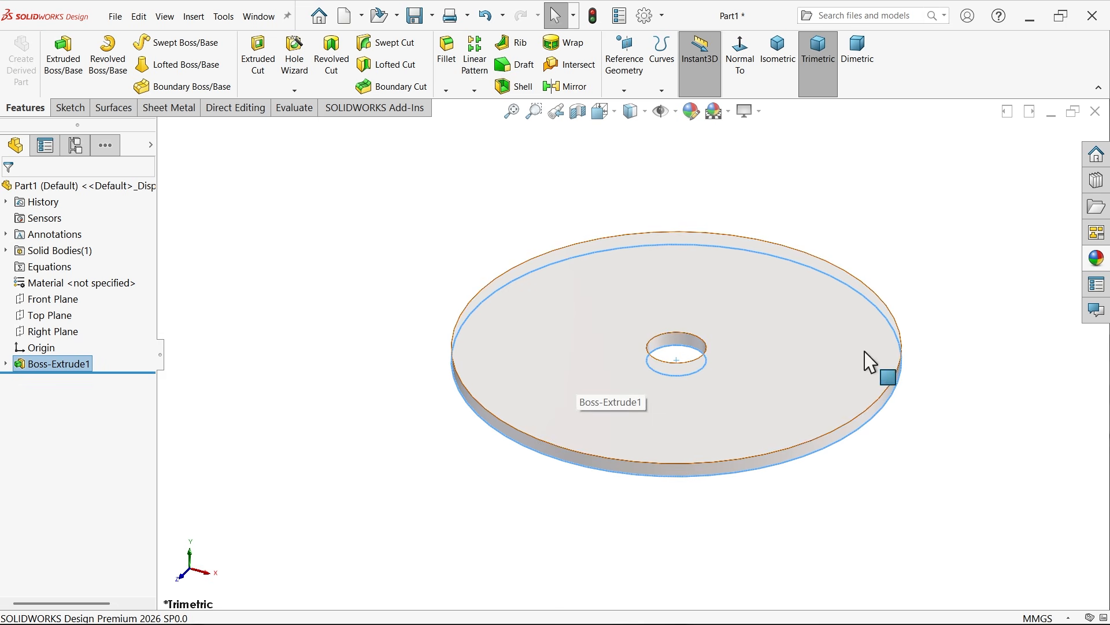
{"action": "scroll", "coordinate": [865, 350], "scroll_direction": "down", "scroll_amount": 3}
{"action": "scroll", "coordinate": [858, 343], "scroll_direction": "up", "scroll_amount": 2}
{"action": "scroll", "coordinate": [636, 300], "scroll_direction": "up", "scroll_amount": 2}
{"action": "left_click", "coordinate": [300, 258]}
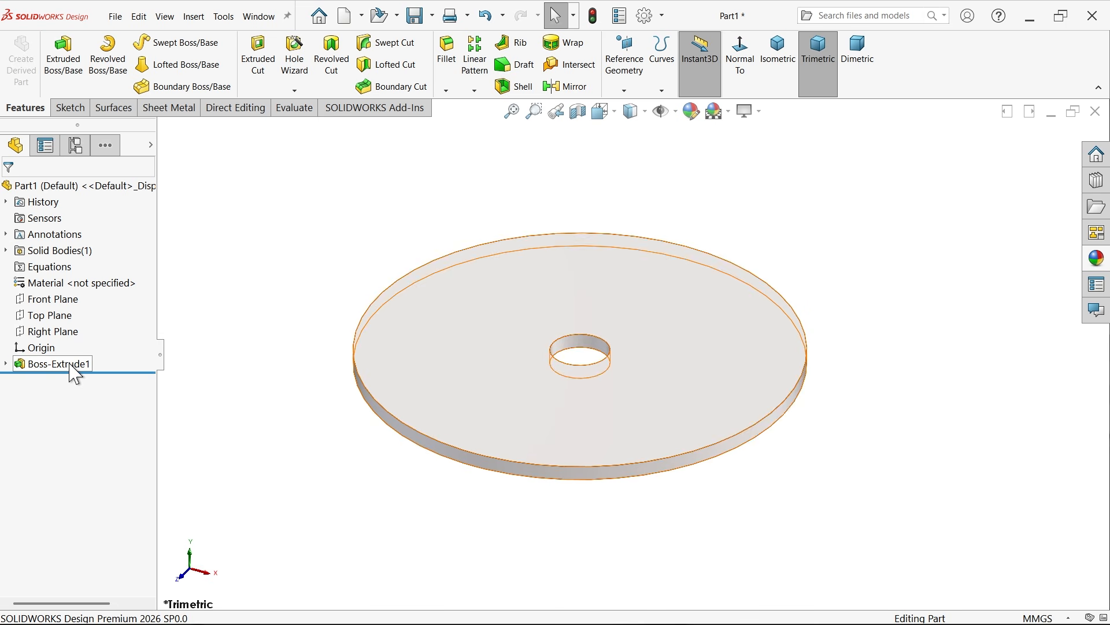
Apply a pink colour from the standard swatches to the whole part
{"action": "left_click", "coordinate": [692, 112]}
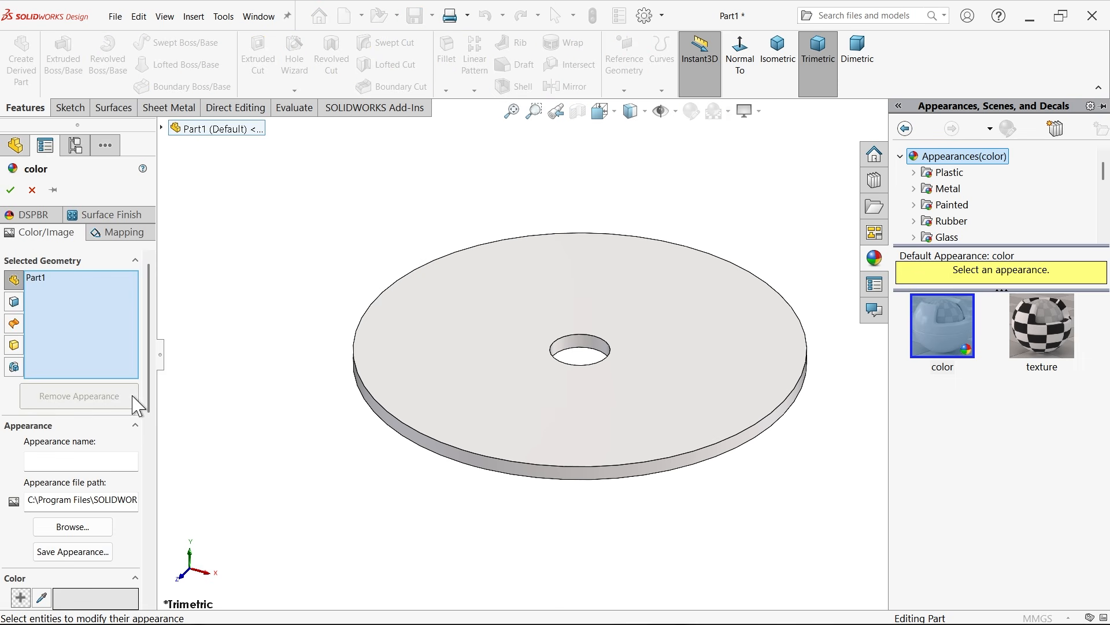
{"action": "left_click_drag", "start_coordinate": [152, 398], "coordinate": [148, 459]}
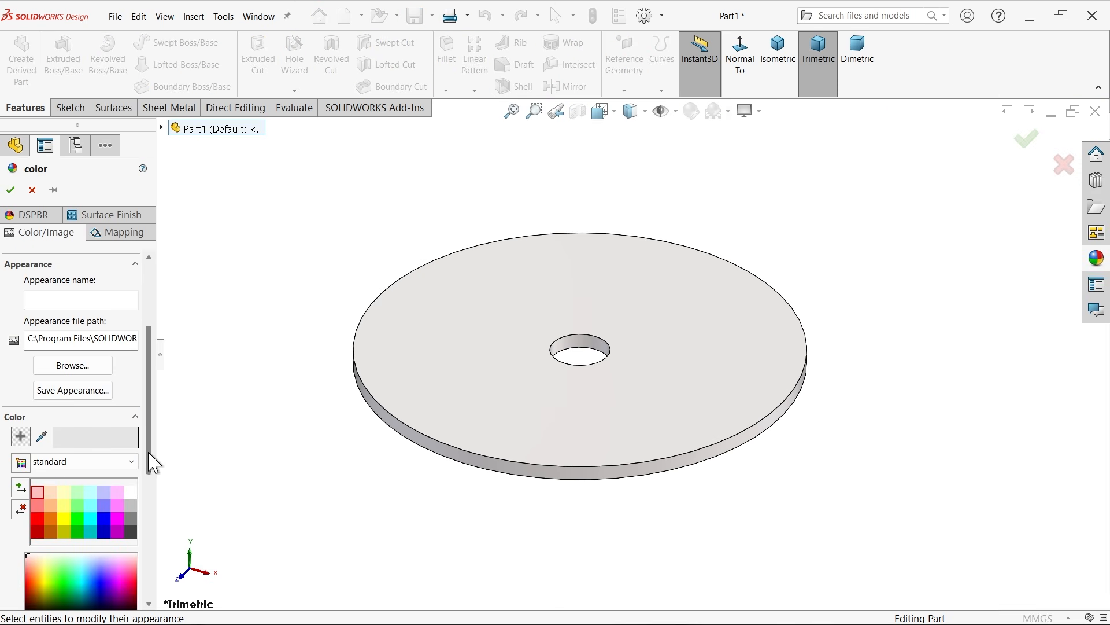
{"action": "left_click", "coordinate": [116, 505]}
{"action": "left_click", "coordinate": [11, 189]}
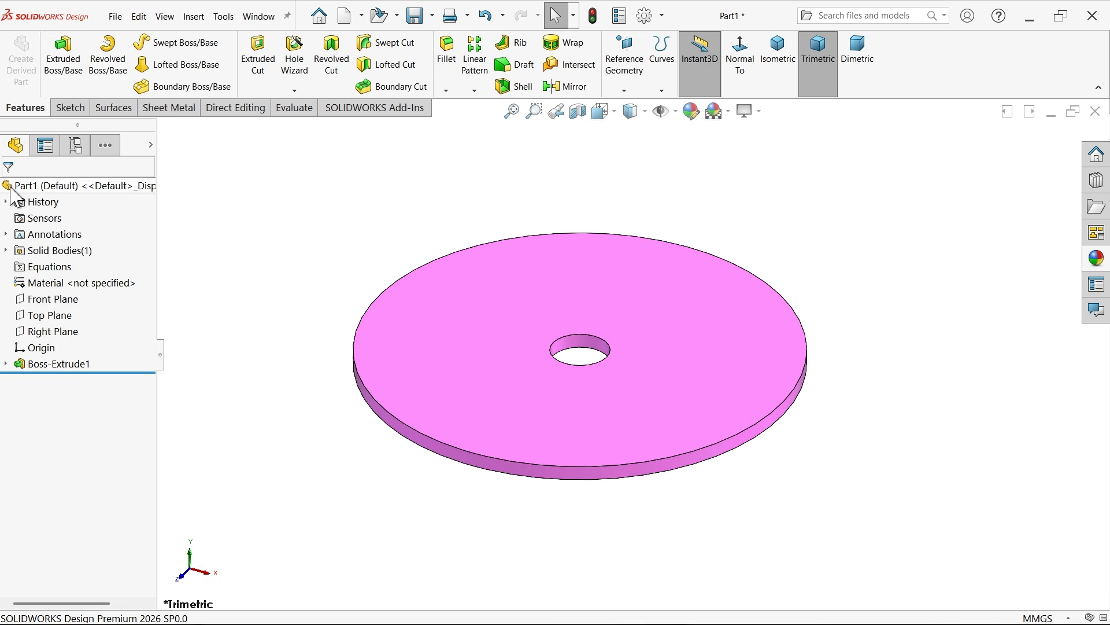
Sketch on the disc's upper face and offset its outer edge outward by 10 mm
{"action": "left_click", "coordinate": [526, 309]}
{"action": "left_click", "coordinate": [581, 274]}
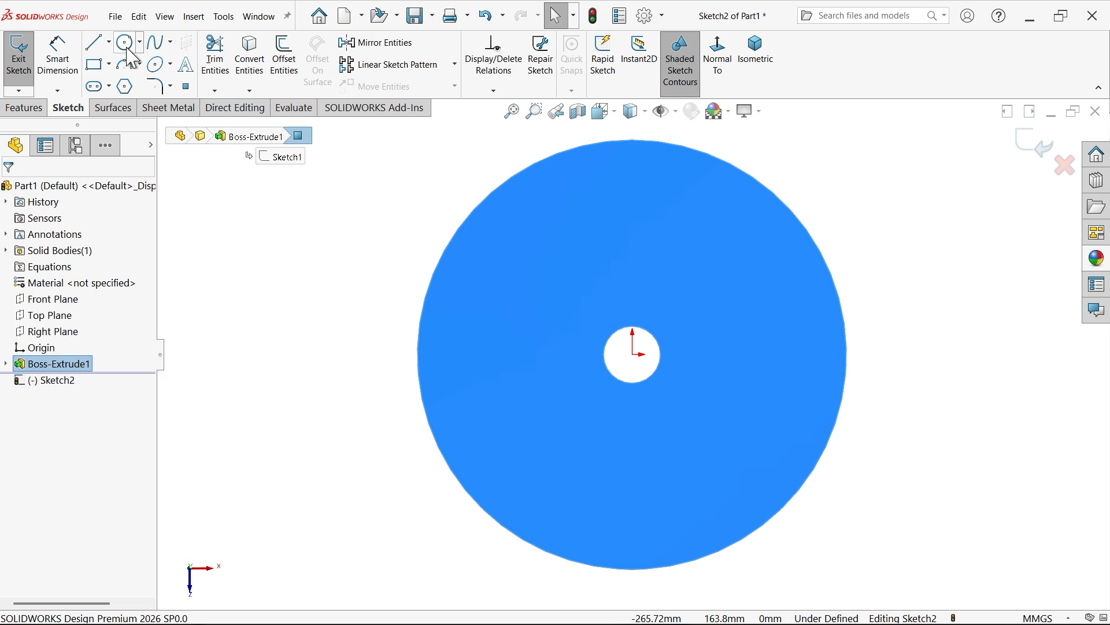
{"action": "left_click", "coordinate": [126, 46]}
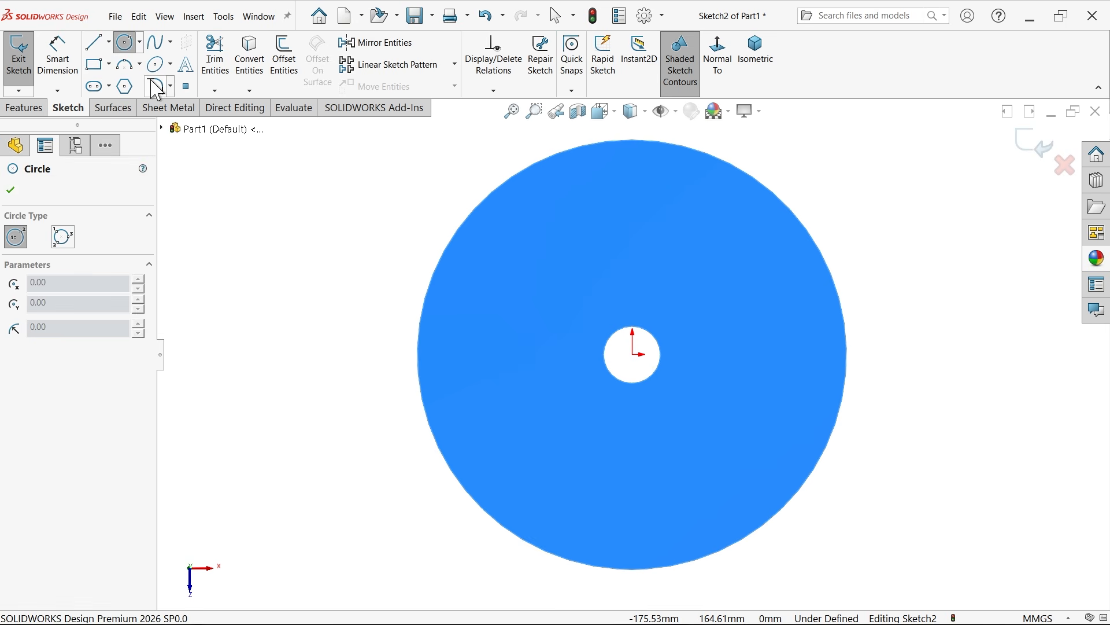
{"action": "left_click", "coordinate": [127, 42]}
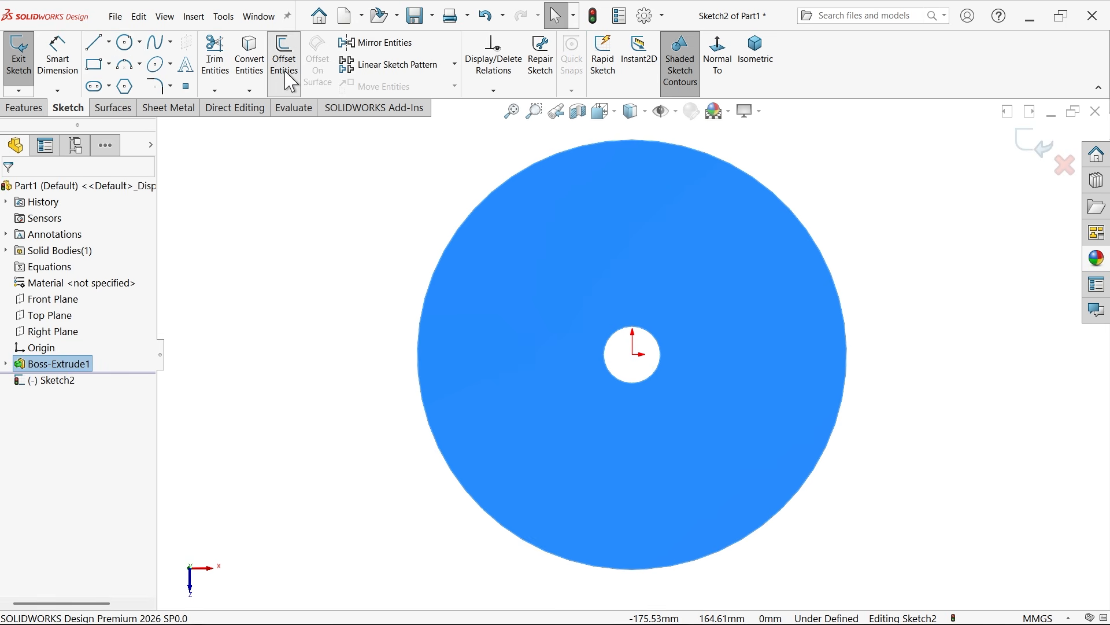
{"action": "left_click", "coordinate": [290, 80]}
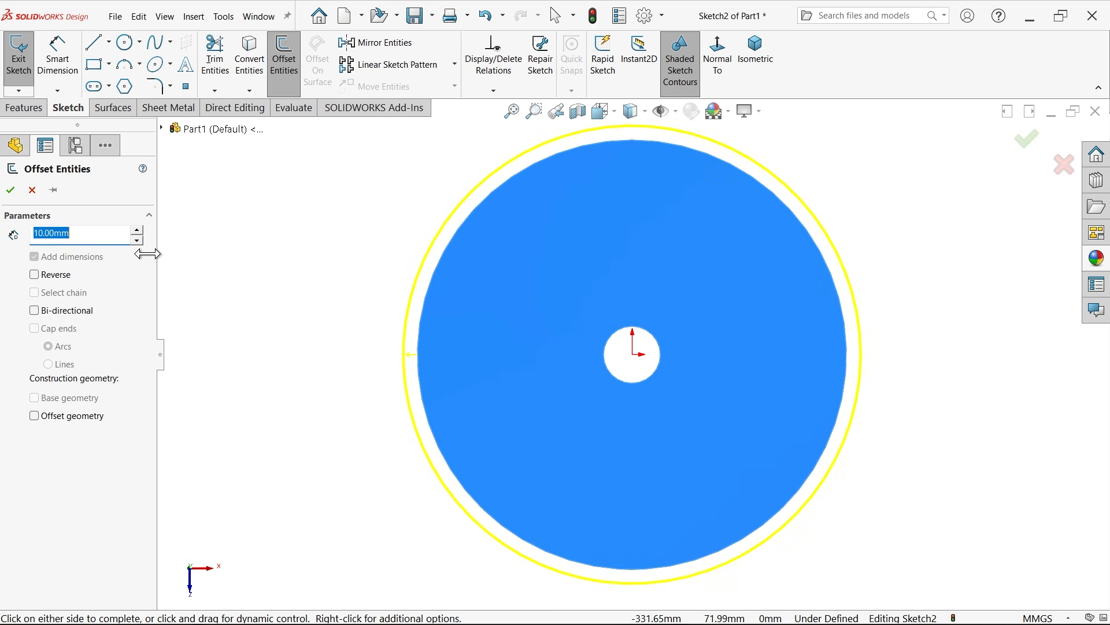
{"action": "left_click", "coordinate": [11, 190]}
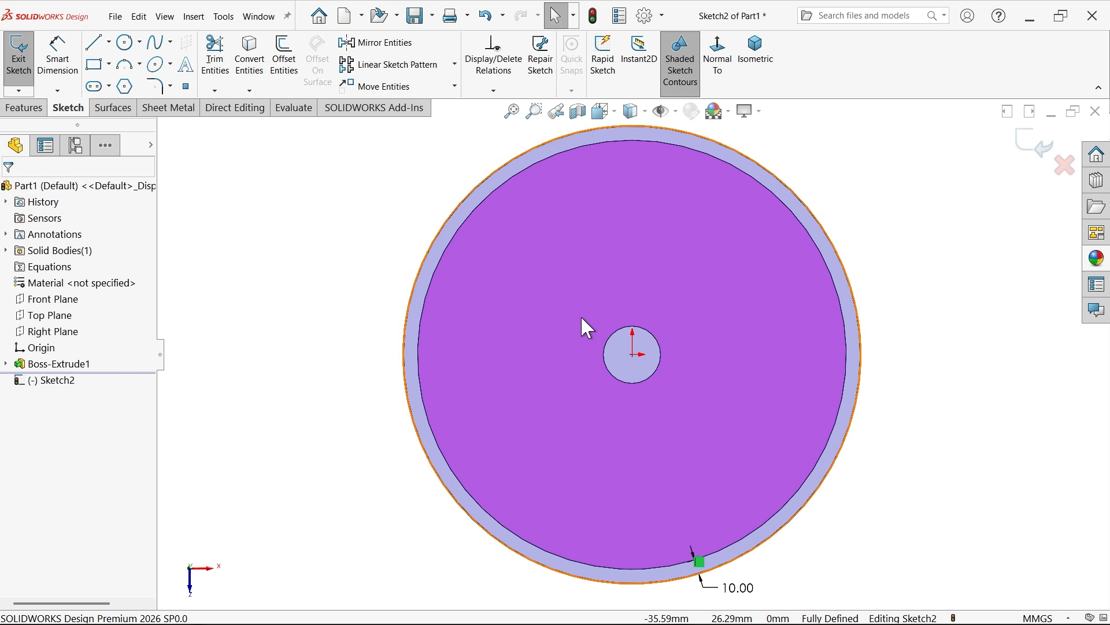
Add a driven diameter dimension to the offset circle
{"action": "key", "text": "f"}
{"action": "left_click", "coordinate": [57, 58]}
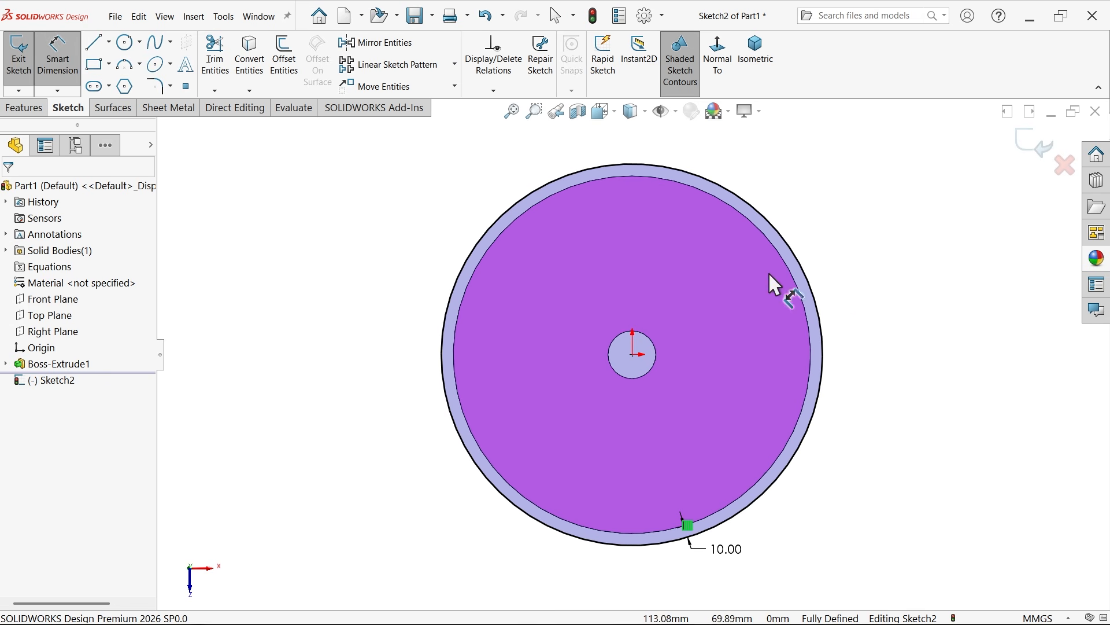
{"action": "left_click", "coordinate": [827, 326]}
{"action": "left_click", "coordinate": [885, 340]}
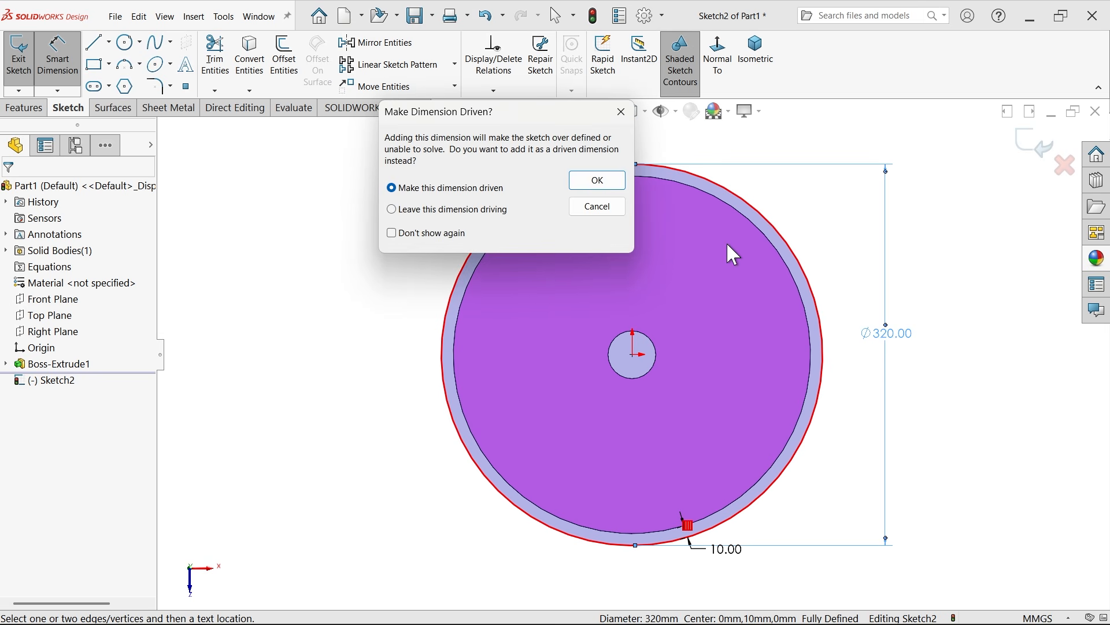
{"action": "left_click", "coordinate": [604, 180]}
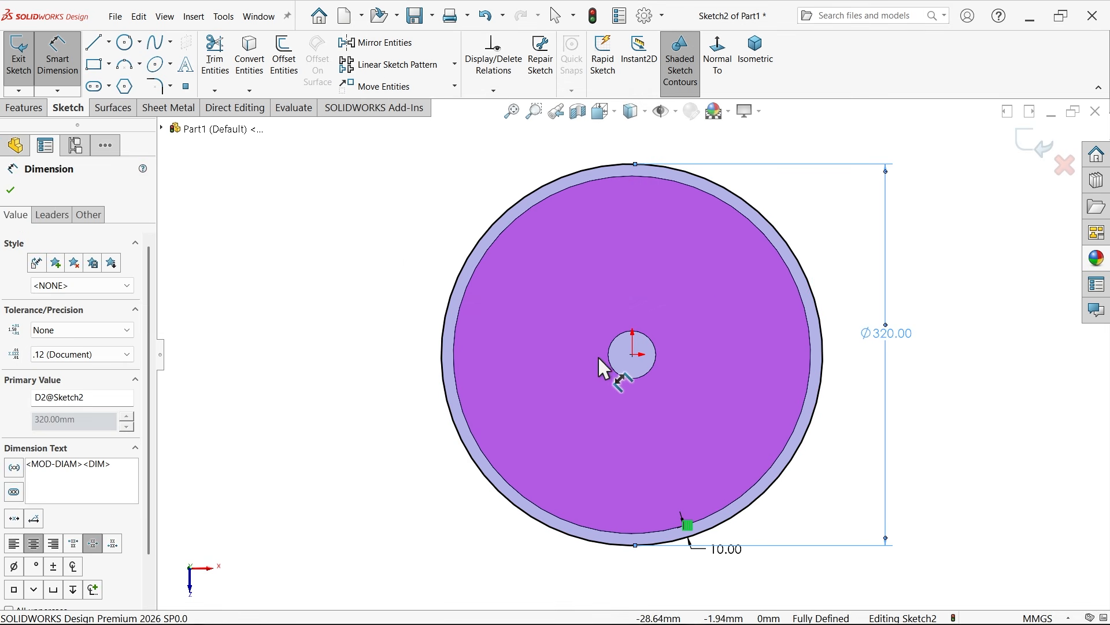
{"action": "scroll", "coordinate": [599, 358], "scroll_direction": "up", "scroll_amount": 2}
{"action": "scroll", "coordinate": [621, 396], "scroll_direction": "down", "scroll_amount": 2}
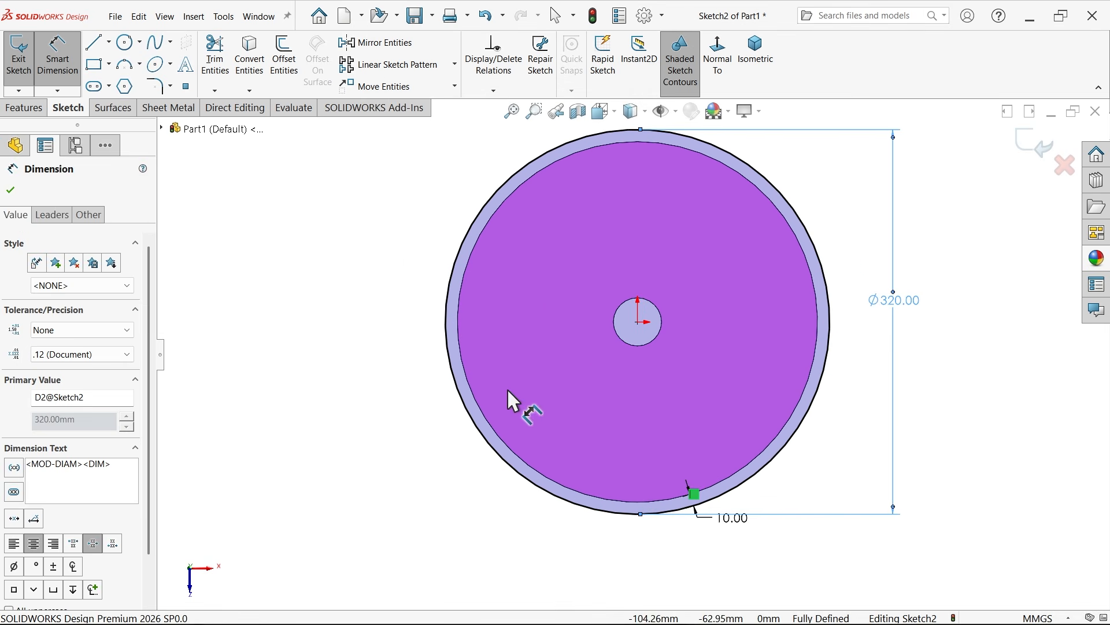
Start a Helix/Spiral curve from the offset circle, defined as a Spiral with a 120 mm pitch
{"action": "left_click", "coordinate": [28, 109]}
{"action": "left_click", "coordinate": [663, 89]}
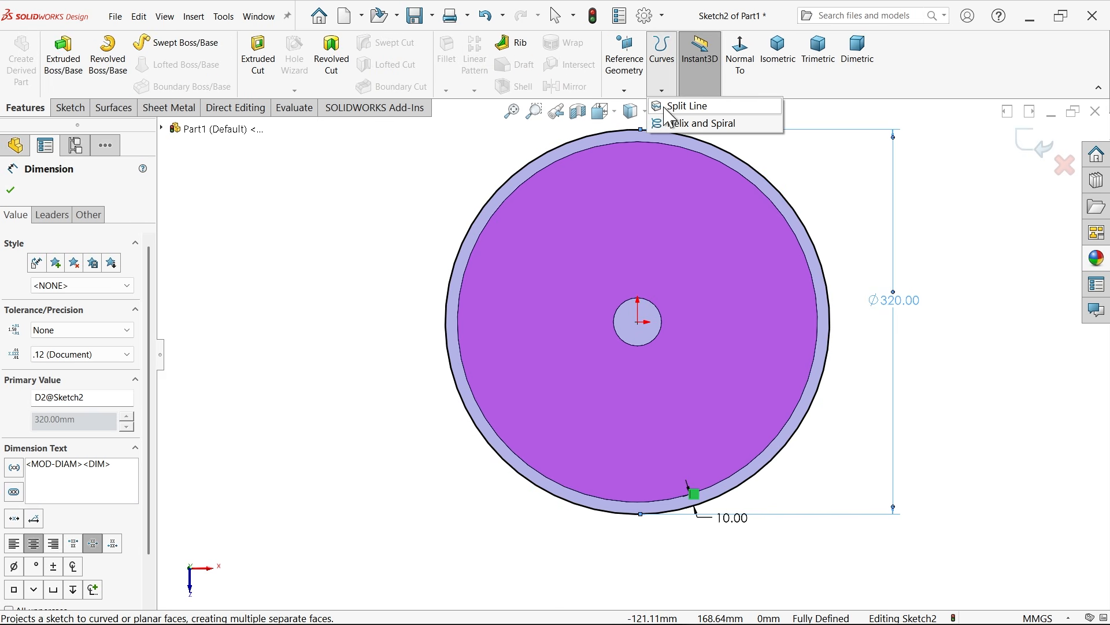
{"action": "left_click", "coordinate": [670, 126]}
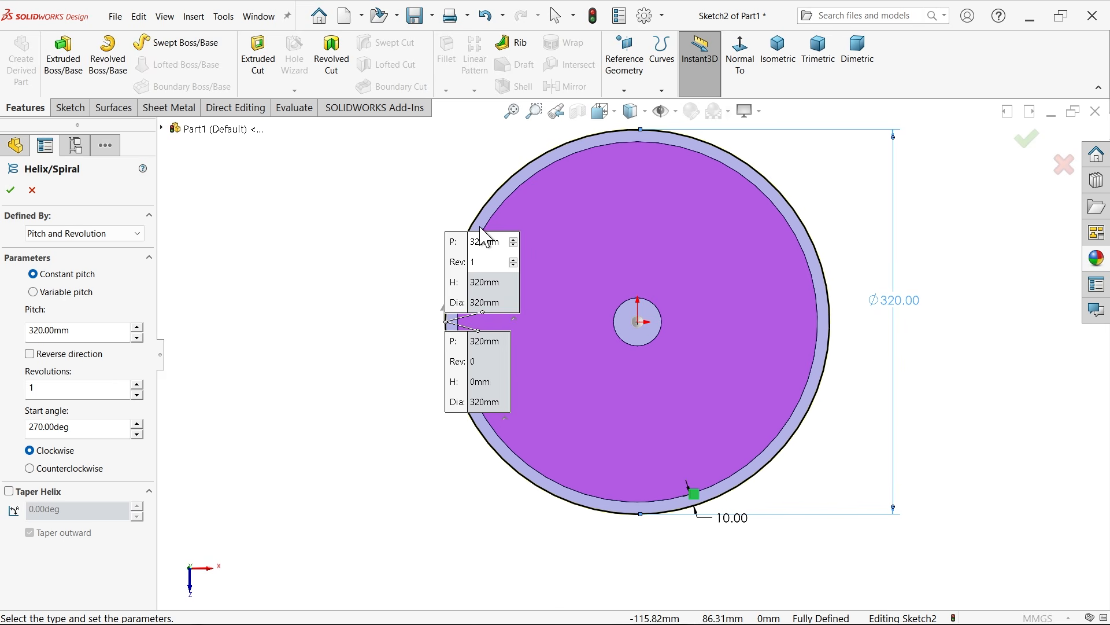
{"action": "left_click", "coordinate": [69, 232]}
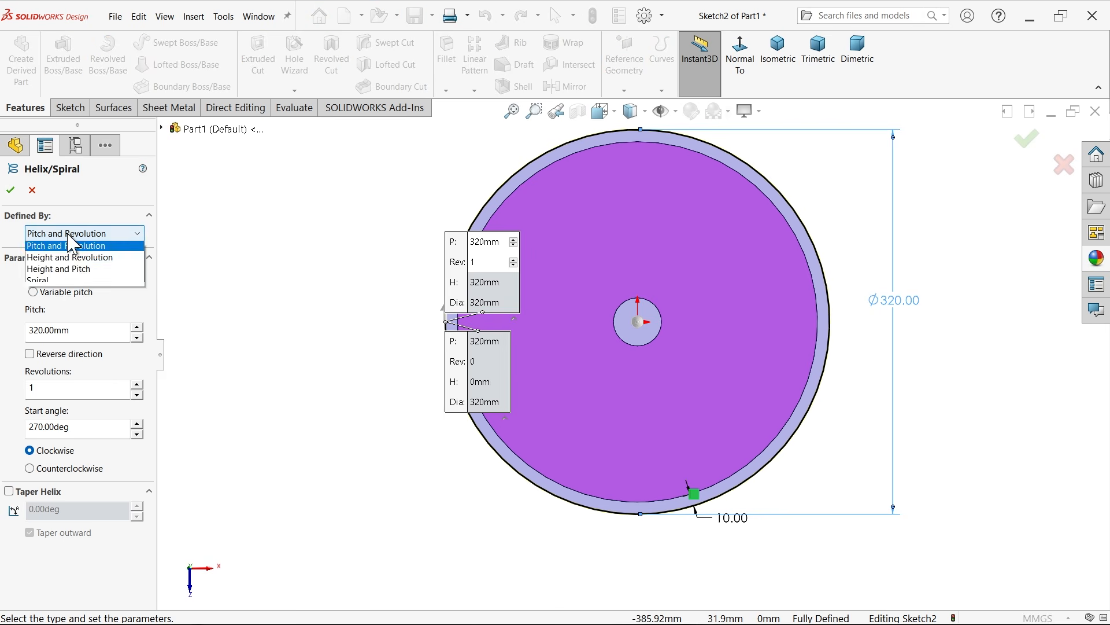
{"action": "left_click", "coordinate": [69, 281]}
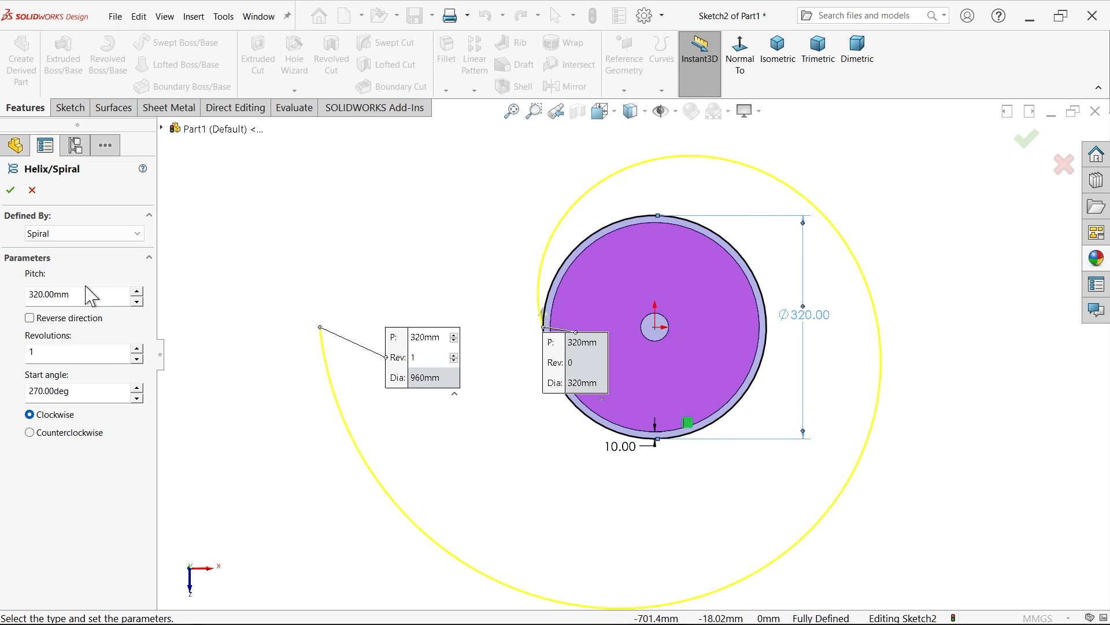
{"action": "left_click_drag", "start_coordinate": [87, 291], "coordinate": [6, 295]}
{"action": "type", "text": "120"}
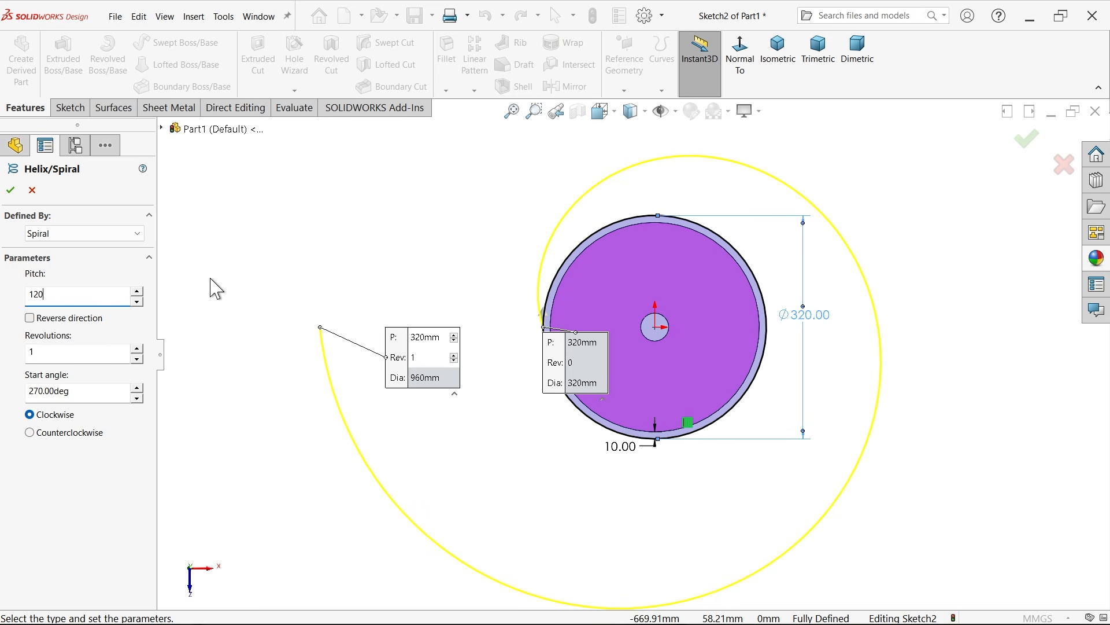
{"action": "left_click", "coordinate": [238, 268]}
{"action": "scroll", "coordinate": [617, 321], "scroll_direction": "down", "scroll_amount": 2}
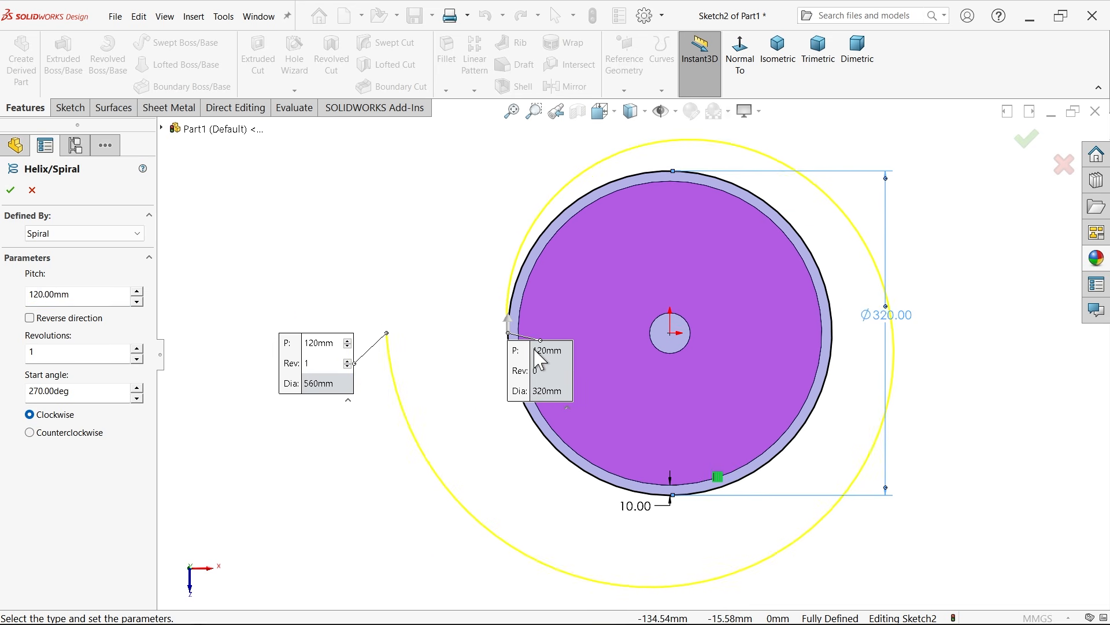
Set the spiral to 0.25 revolutions counterclockwise and create the curve
{"action": "left_click_drag", "start_coordinate": [505, 355], "coordinate": [384, 224]}
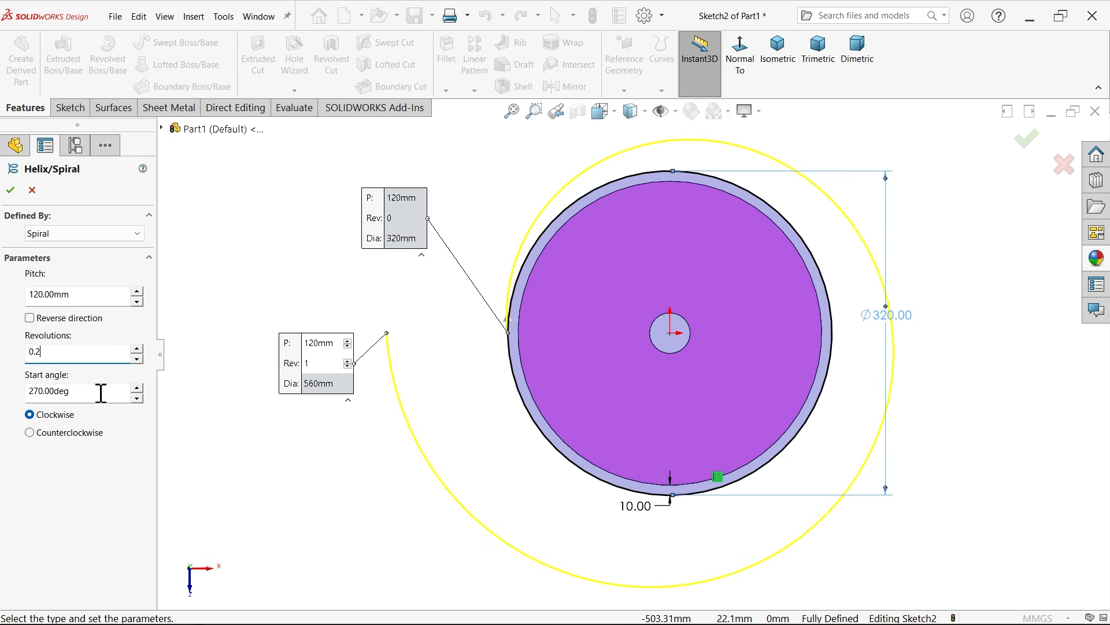
{"action": "left_click", "coordinate": [239, 413]}
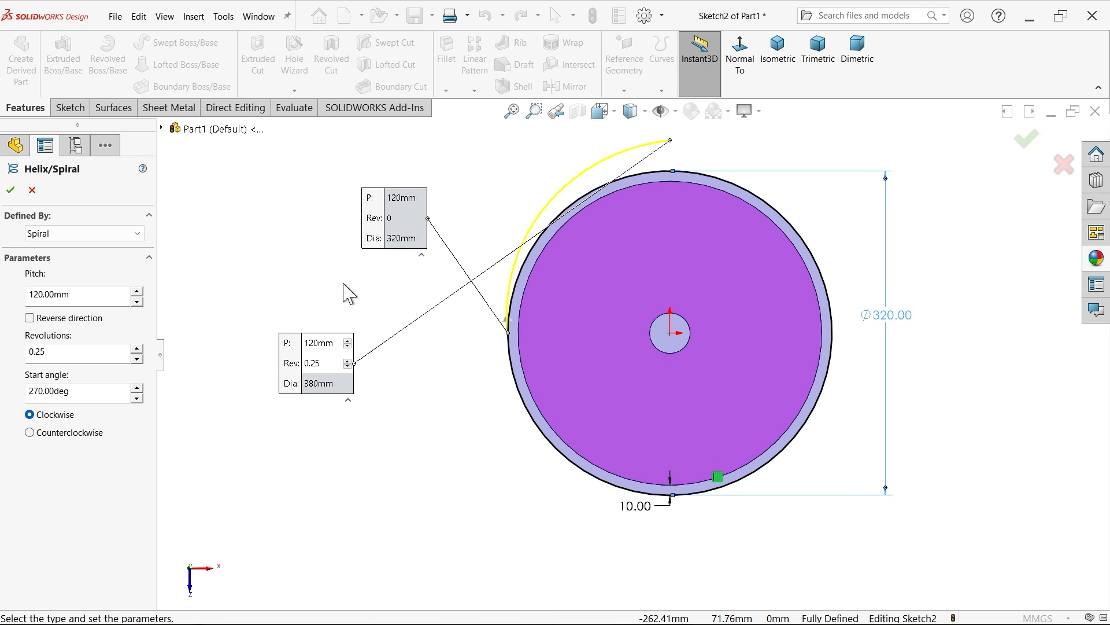
{"action": "left_click", "coordinate": [29, 433]}
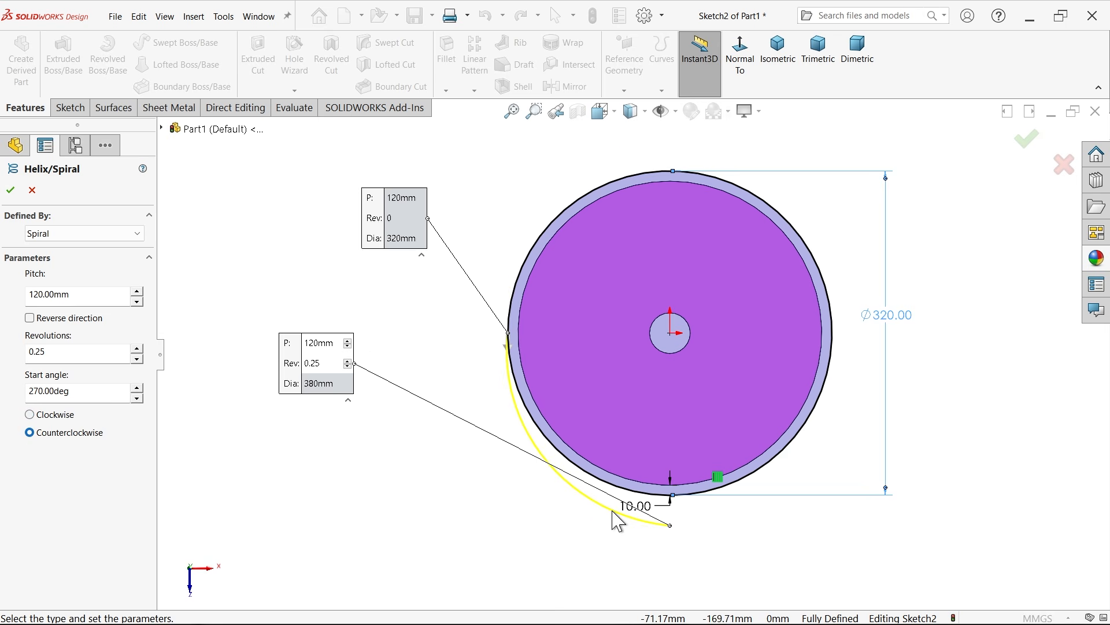
{"action": "scroll", "coordinate": [607, 446], "scroll_direction": "down", "scroll_amount": 2}
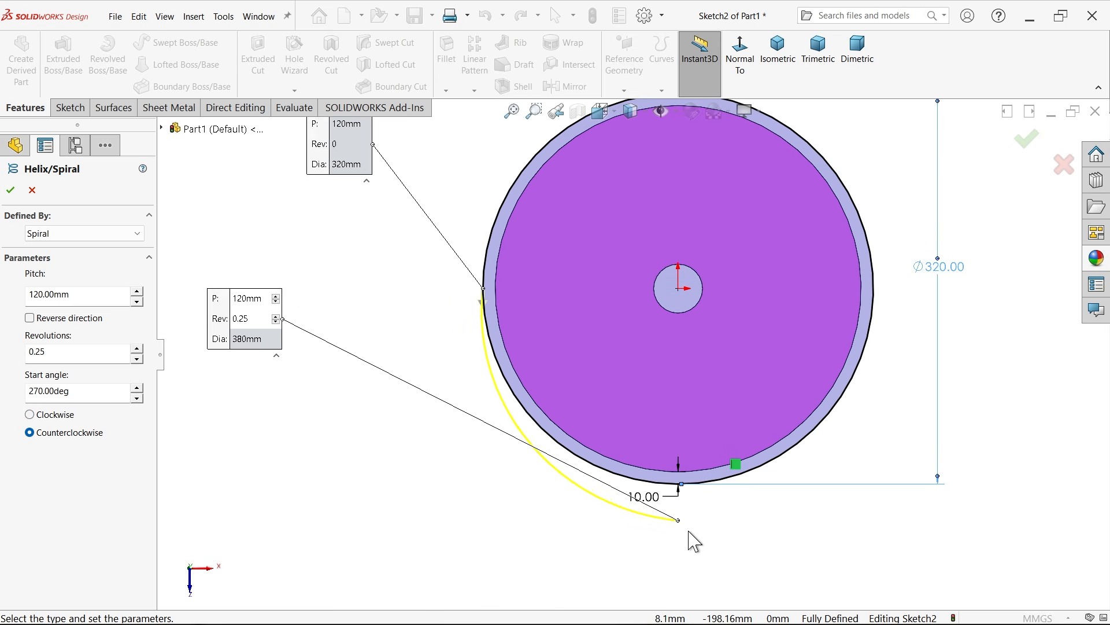
{"action": "left_click", "coordinate": [10, 190]}
{"action": "left_click", "coordinate": [377, 386]}
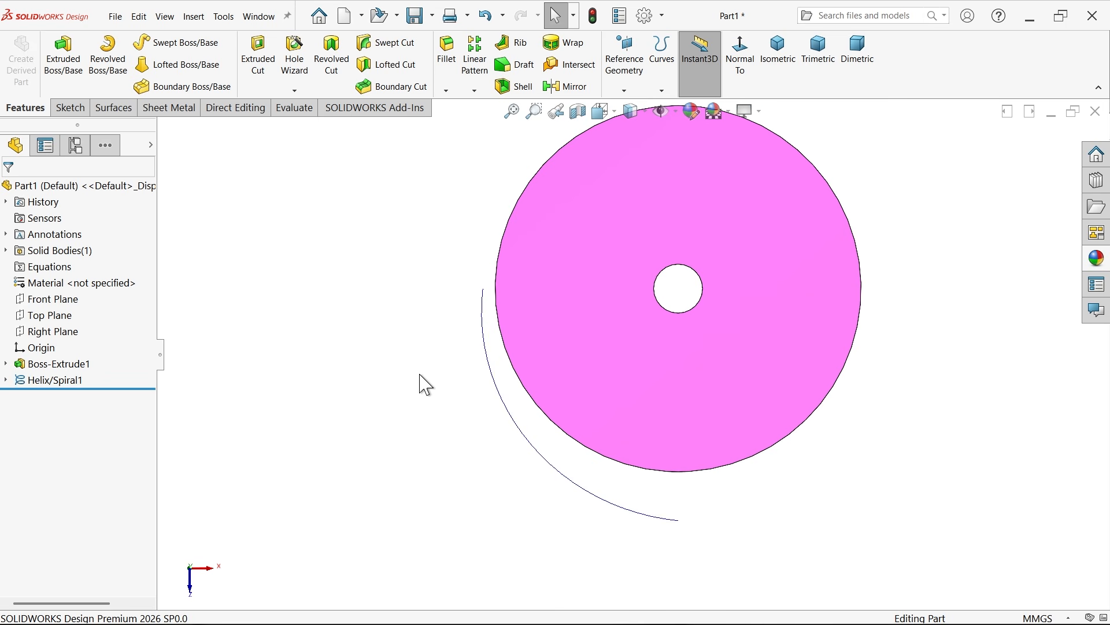
Sketch on the disc's upper face and convert the disc's outer edge and the spiral curve into sketch entities
{"action": "left_click", "coordinate": [617, 321]}
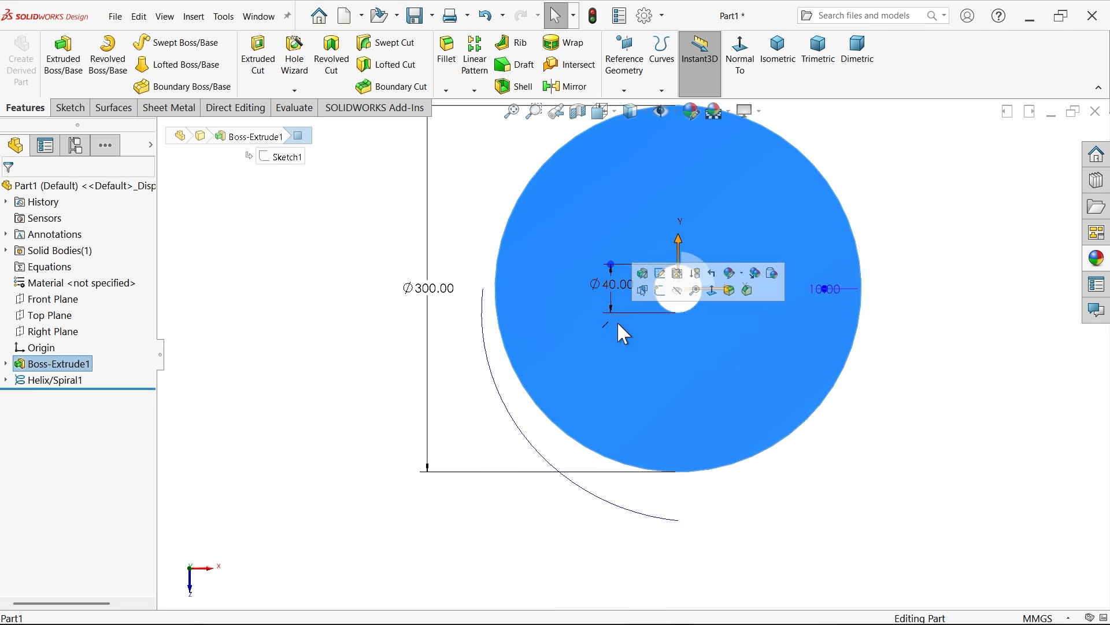
{"action": "left_click", "coordinate": [660, 290]}
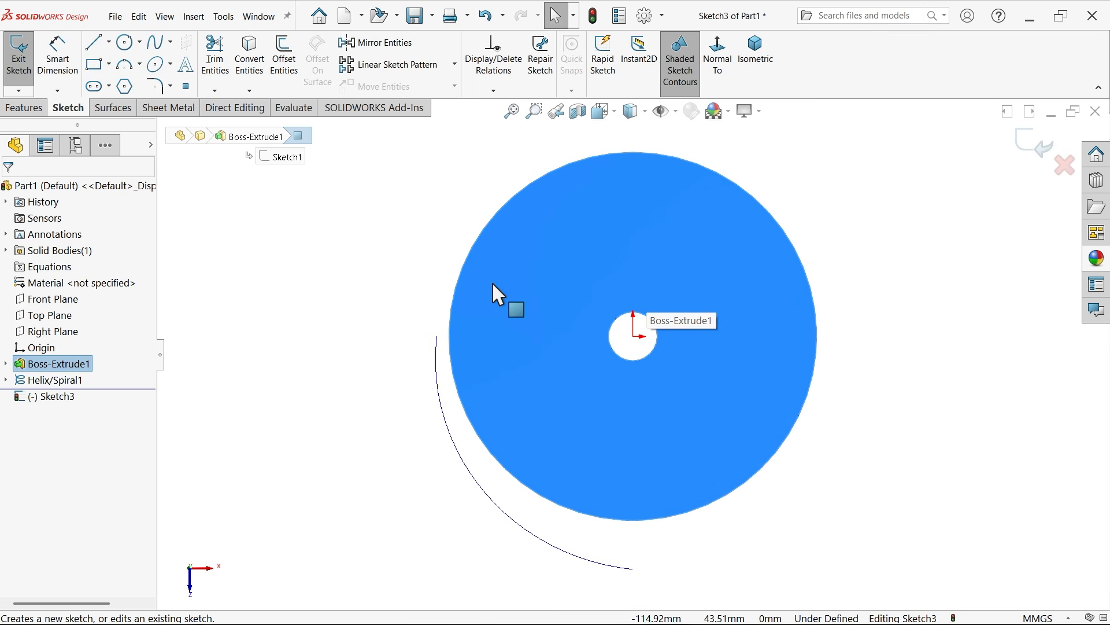
{"action": "scroll", "coordinate": [464, 266], "scroll_direction": "up", "scroll_amount": 2}
{"action": "scroll", "coordinate": [584, 392], "scroll_direction": "down", "scroll_amount": 1}
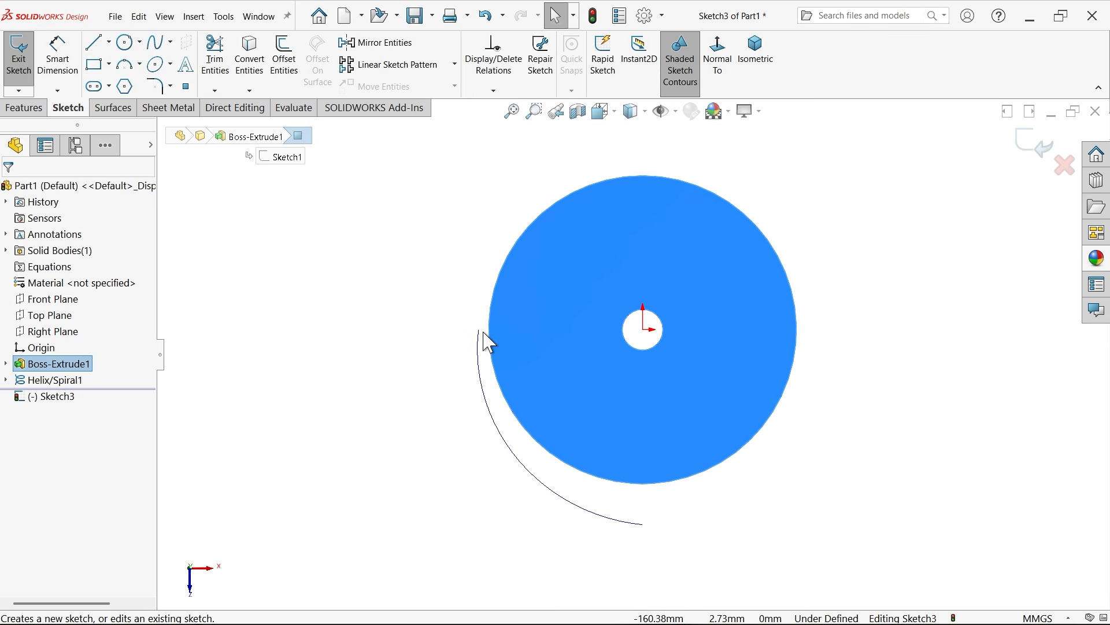
{"action": "left_click", "coordinate": [250, 61]}
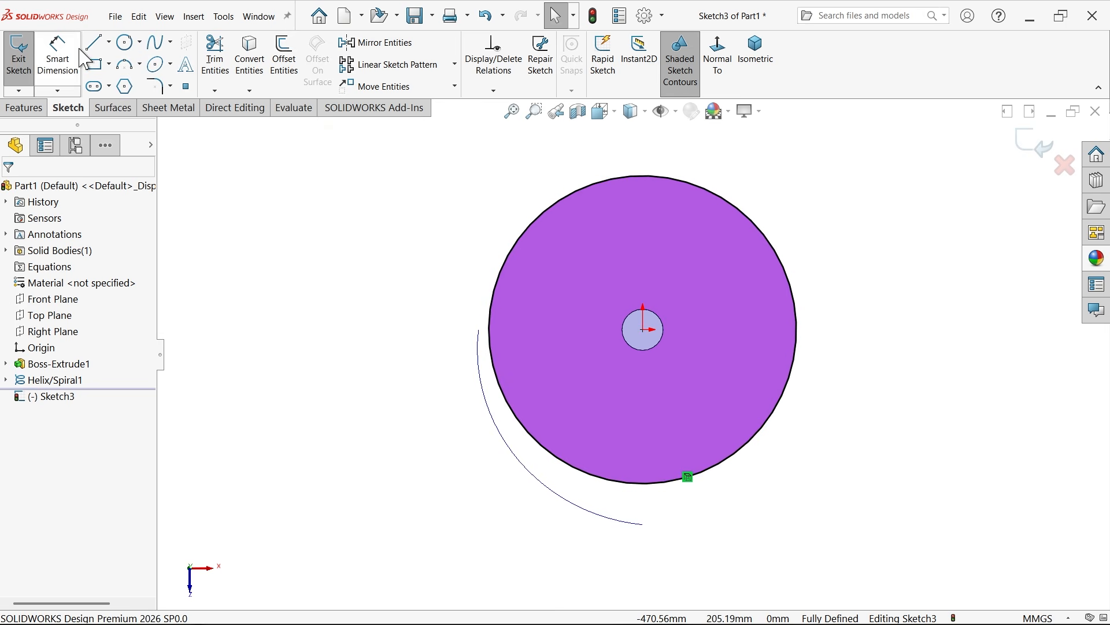
{"action": "left_click", "coordinate": [494, 425]}
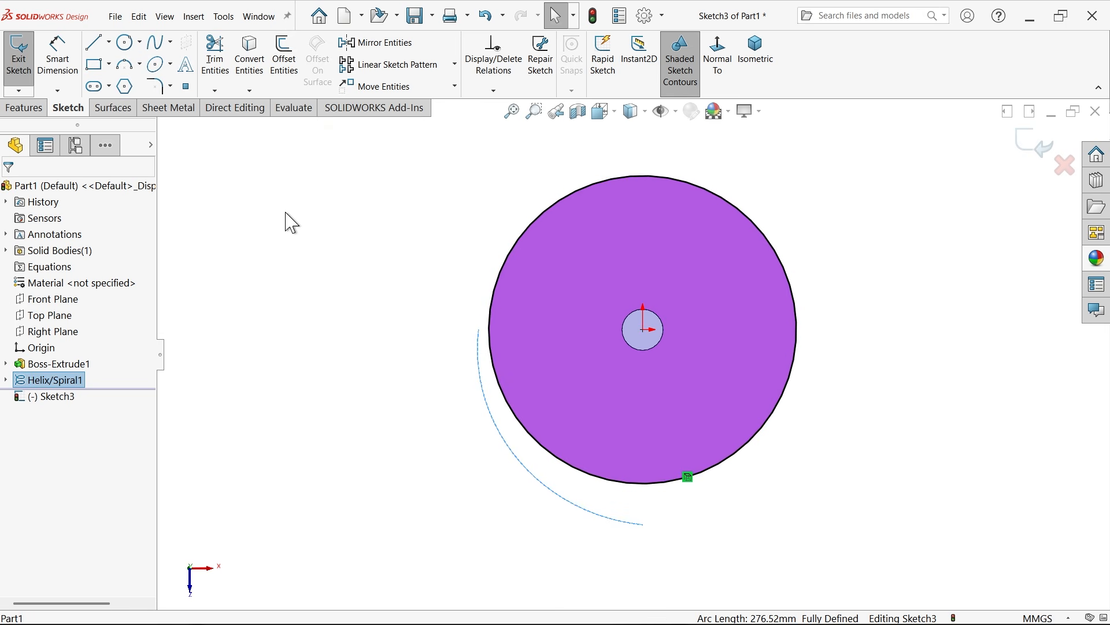
{"action": "left_click", "coordinate": [255, 68]}
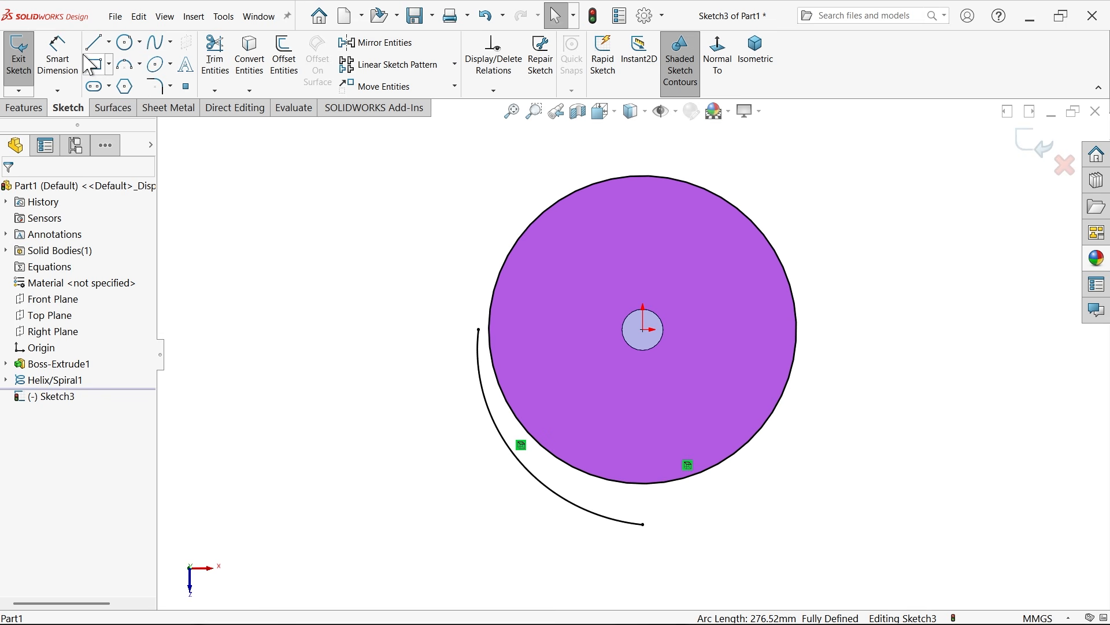
Draw a 10 mm horizontal line joining the disc's outer circle to the spiral's inner end
{"action": "left_click", "coordinate": [95, 42]}
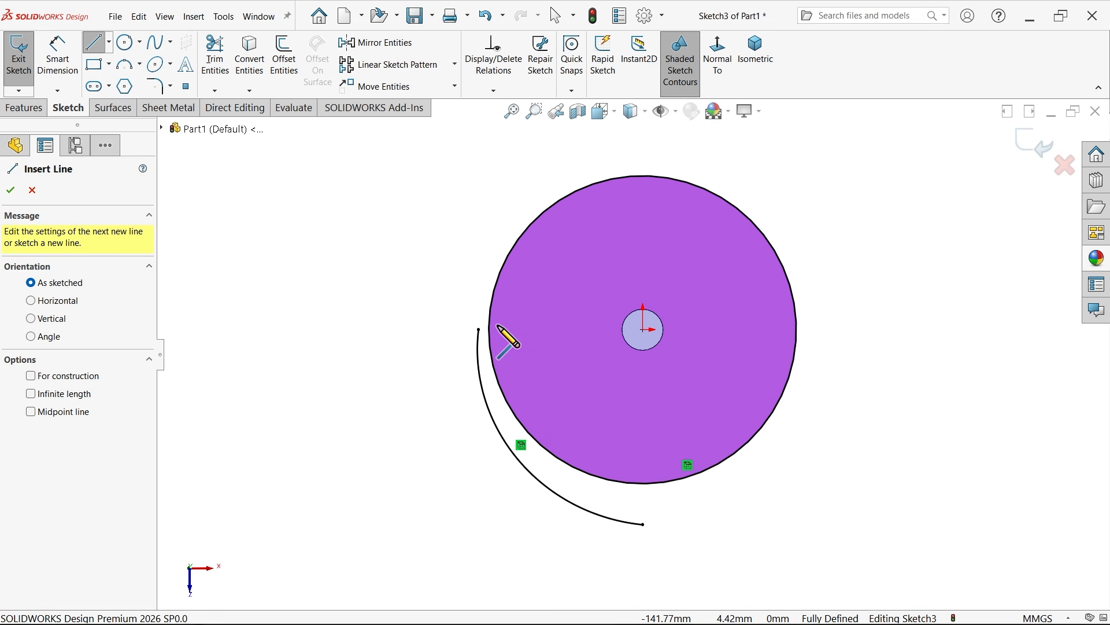
{"action": "scroll", "coordinate": [501, 332], "scroll_direction": "down", "scroll_amount": 5}
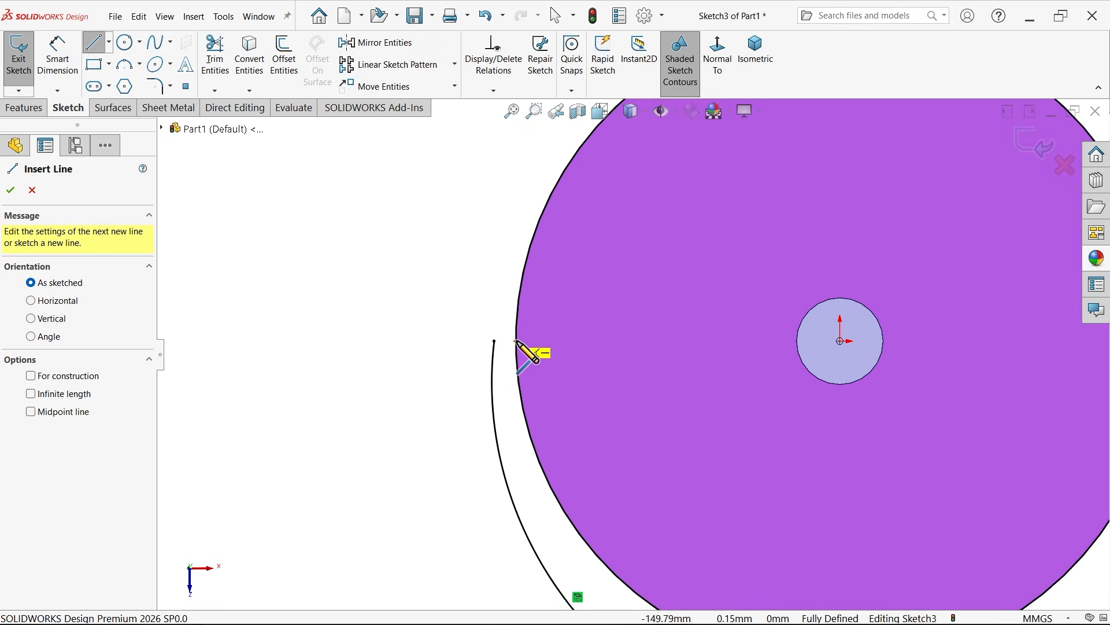
{"action": "left_click", "coordinate": [517, 341]}
{"action": "left_click", "coordinate": [495, 341]}
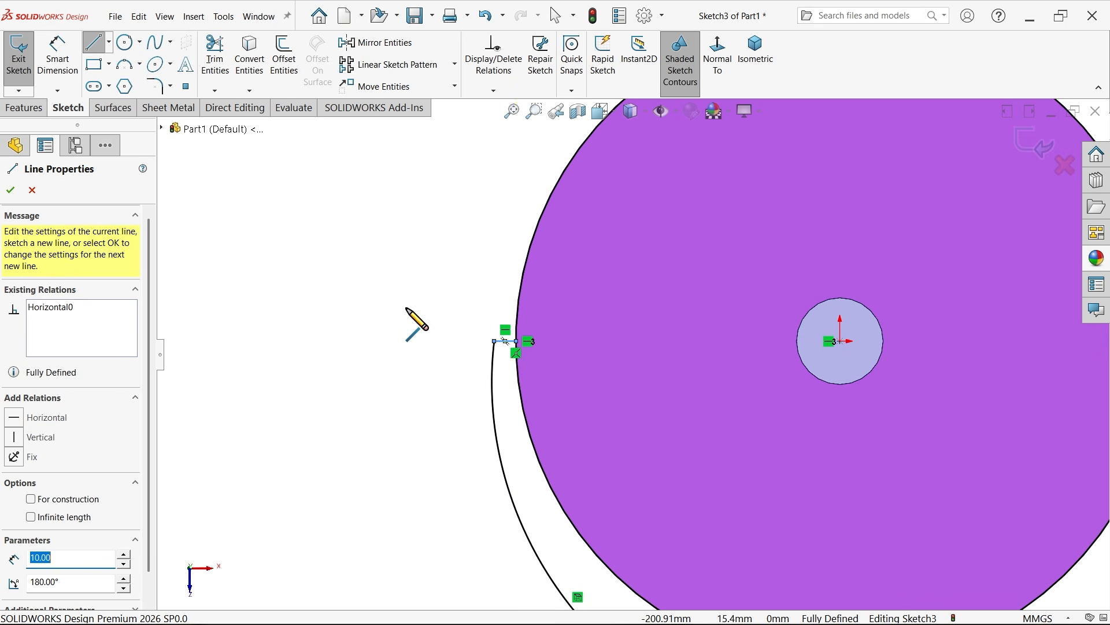
{"action": "scroll", "coordinate": [459, 313], "scroll_direction": "up", "scroll_amount": 3}
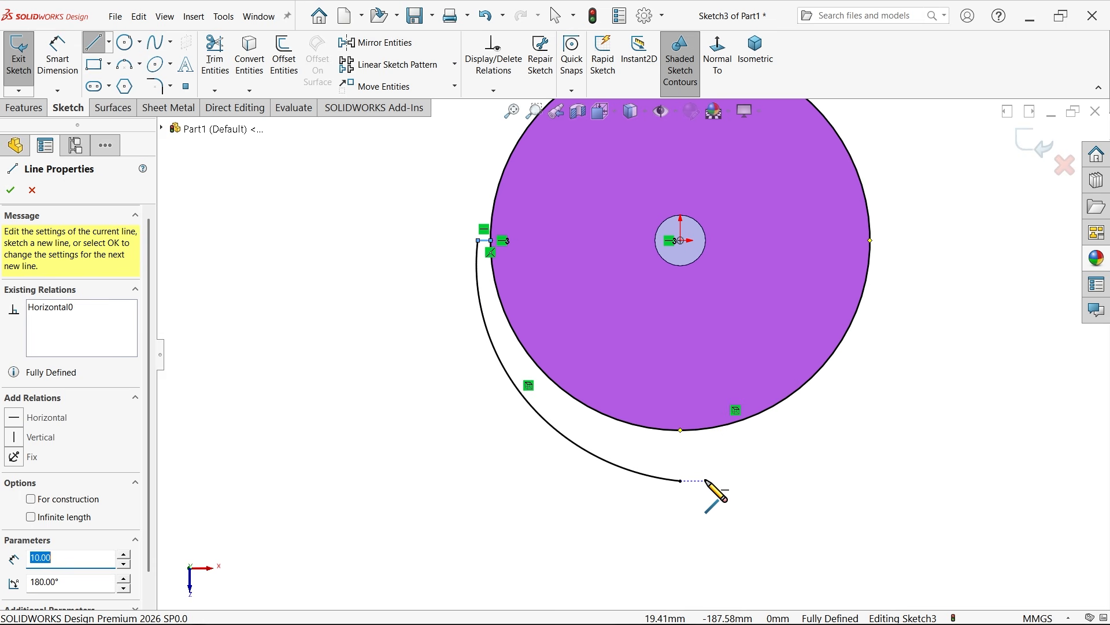
{"action": "right_click", "coordinate": [369, 256]}
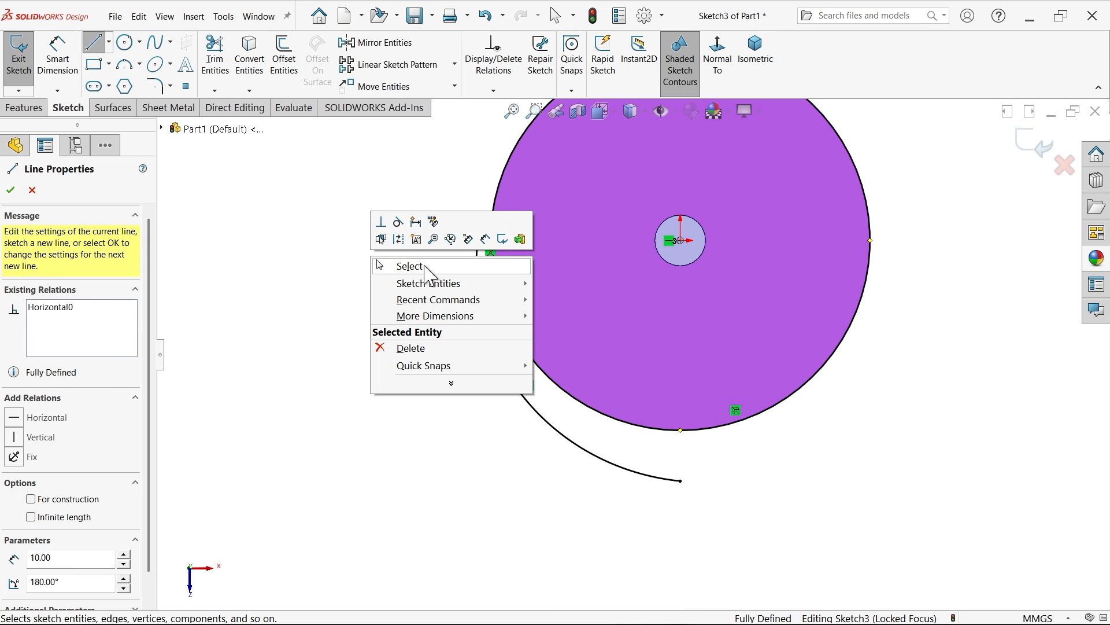
{"action": "left_click", "coordinate": [422, 266]}
Extend the spiral's outer end about 30 mm past the disc's centre and join it to the circle with a vertical line about 44 mm long
{"action": "scroll", "coordinate": [684, 462], "scroll_direction": "down", "scroll_amount": 2}
{"action": "left_click_drag", "start_coordinate": [671, 496], "coordinate": [729, 497]}
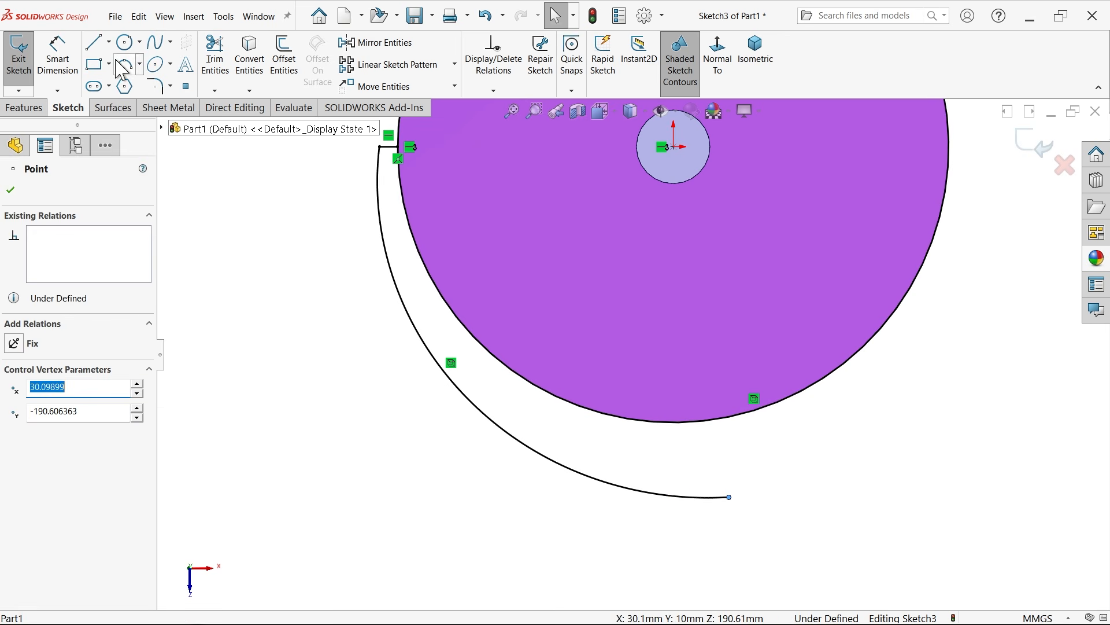
{"action": "left_click", "coordinate": [95, 41]}
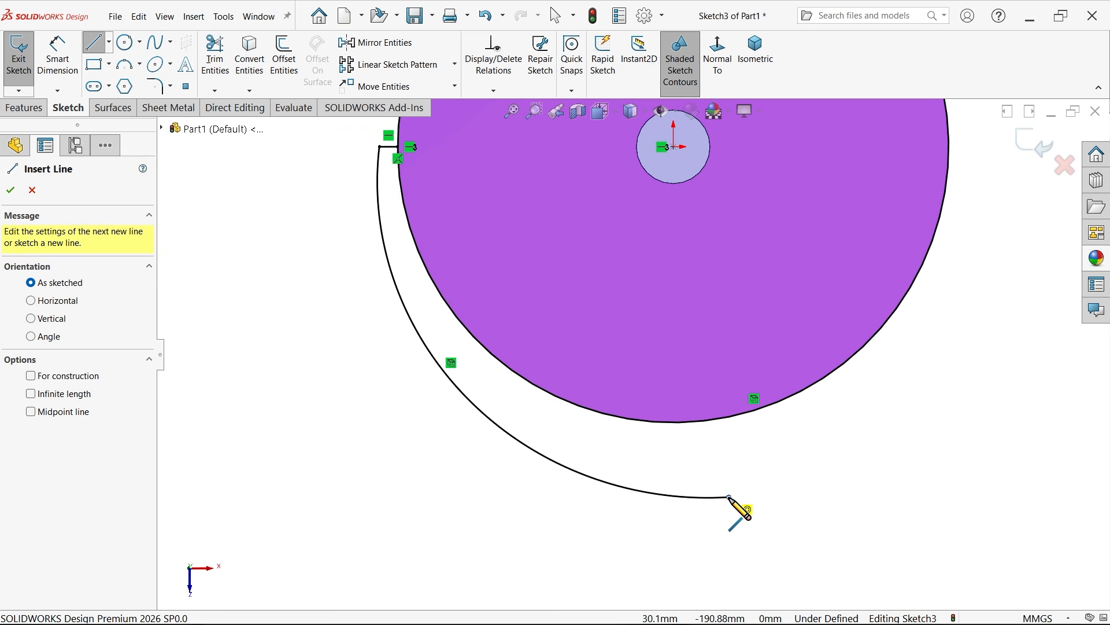
{"action": "left_click", "coordinate": [729, 497]}
{"action": "left_click", "coordinate": [730, 419]}
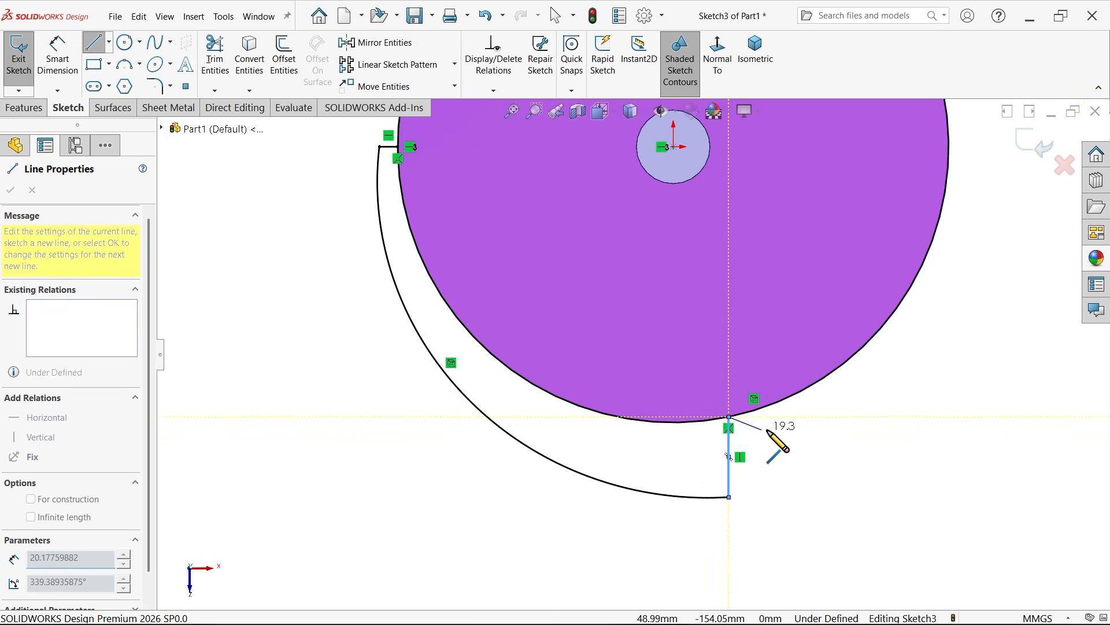
{"action": "right_click", "coordinate": [771, 426]}
{"action": "left_click", "coordinate": [804, 438]}
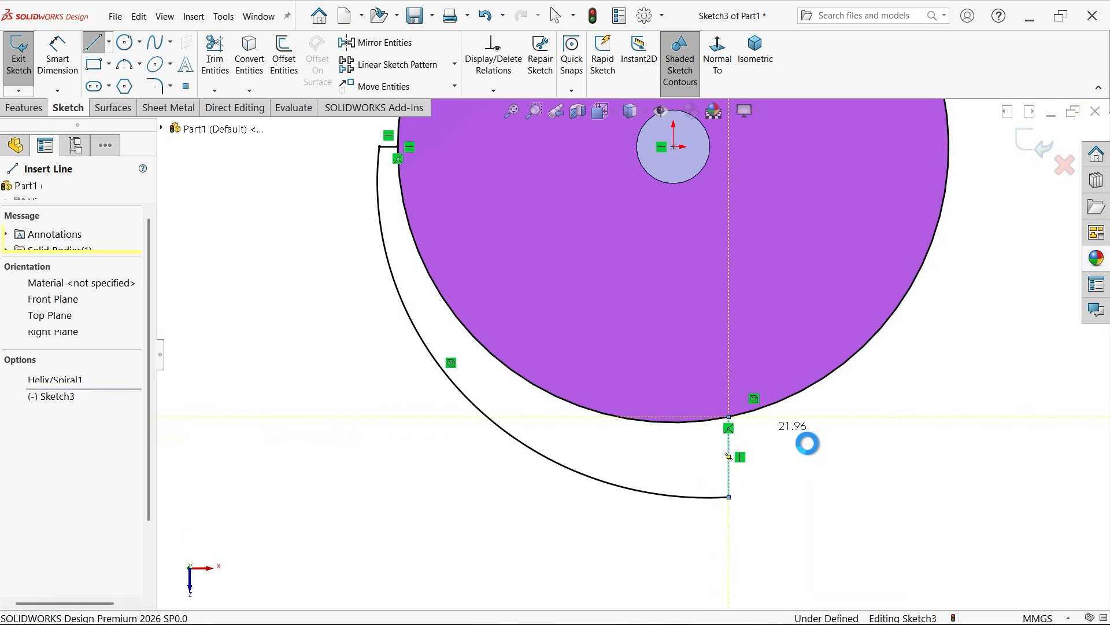
Dimension the horizontal distance from the origin to the vertical line as 30 mm and place the dimension below the profile
{"action": "left_click", "coordinate": [57, 58]}
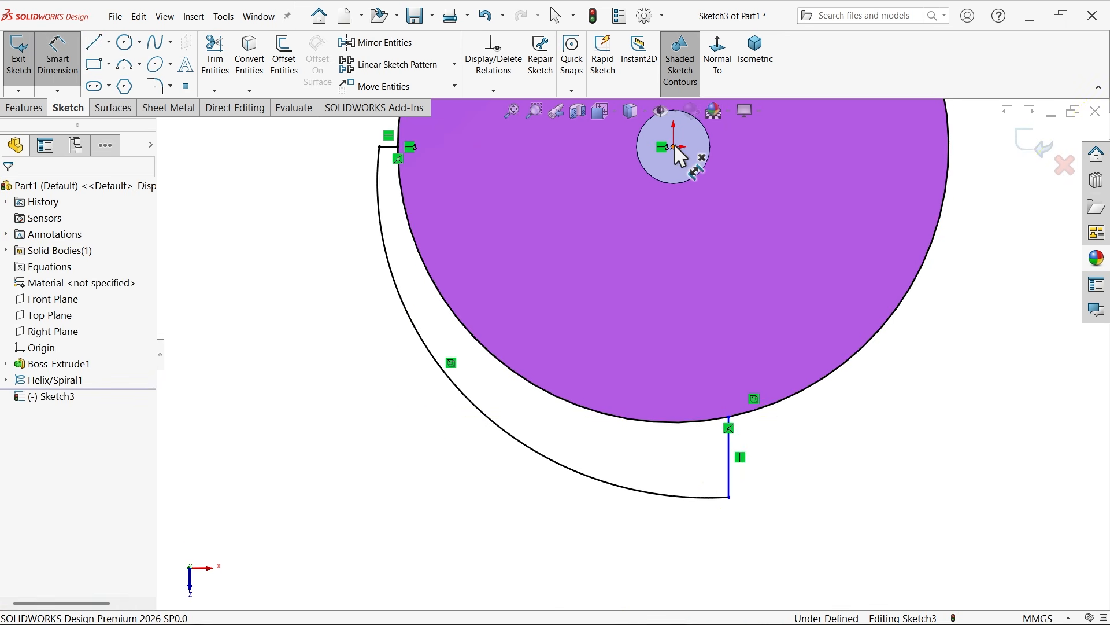
{"action": "left_click", "coordinate": [674, 148]}
{"action": "left_click", "coordinate": [729, 469]}
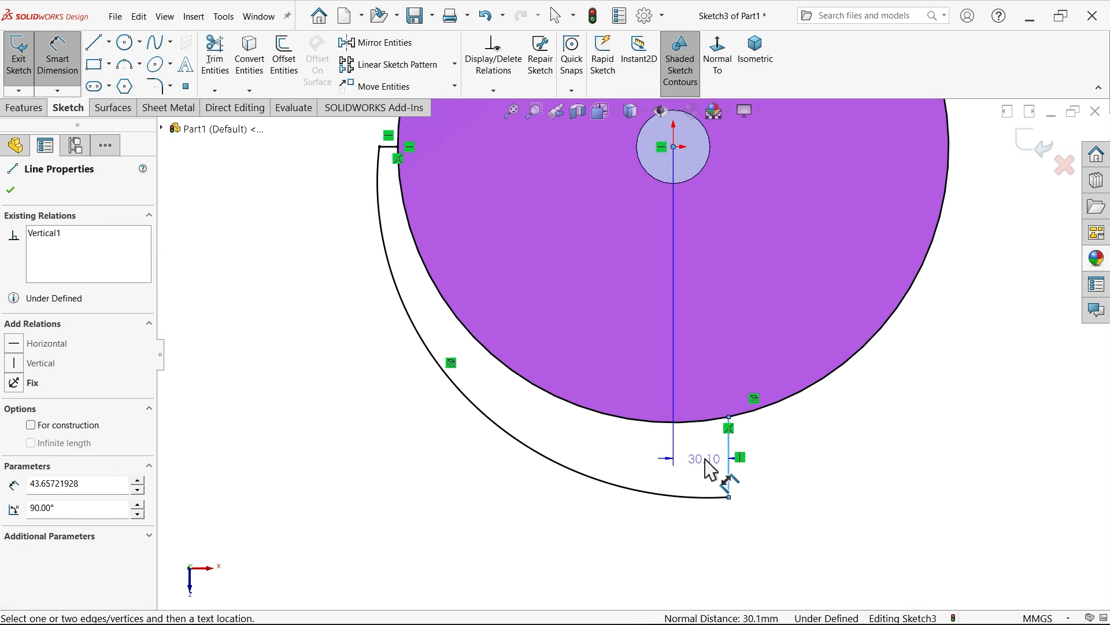
{"action": "left_click", "coordinate": [705, 460]}
{"action": "type", "text": "30"}
{"action": "key", "text": "Return"}
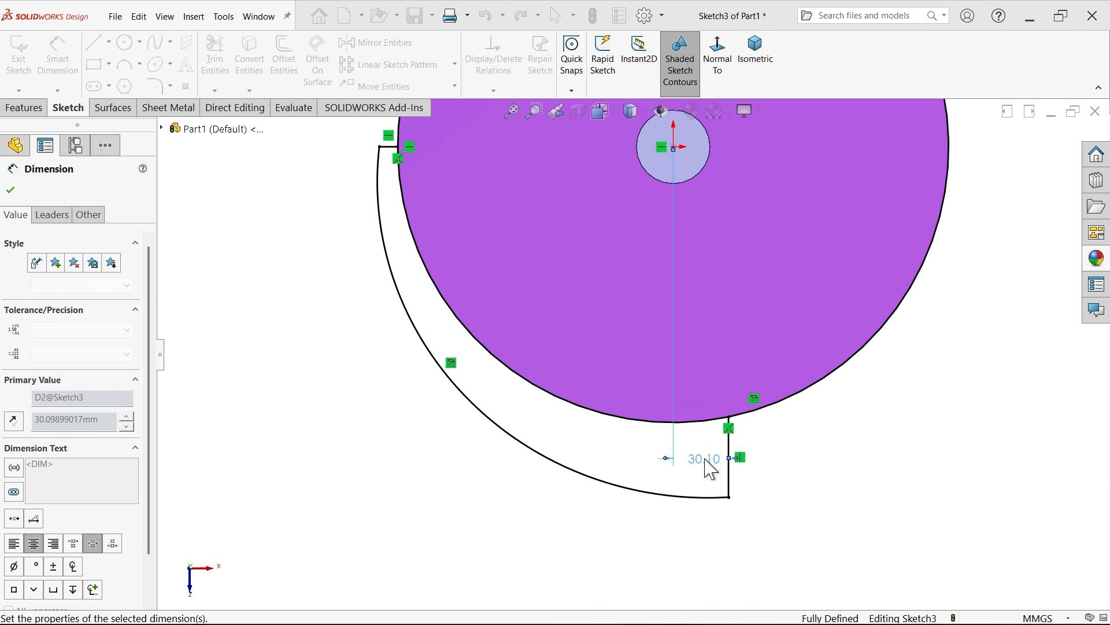
{"action": "mouse_move", "coordinate": [707, 463]}
{"action": "left_mouse_down"}
{"action": "mouse_move", "coordinate": [711, 520]}
{"action": "mouse_move", "coordinate": [804, 516]}
{"action": "mouse_move", "coordinate": [792, 515]}
{"action": "left_mouse_up"}
{"action": "scroll", "coordinate": [726, 441], "scroll_direction": "up", "scroll_amount": 5}
{"action": "scroll", "coordinate": [631, 330], "scroll_direction": "down", "scroll_amount": 3}
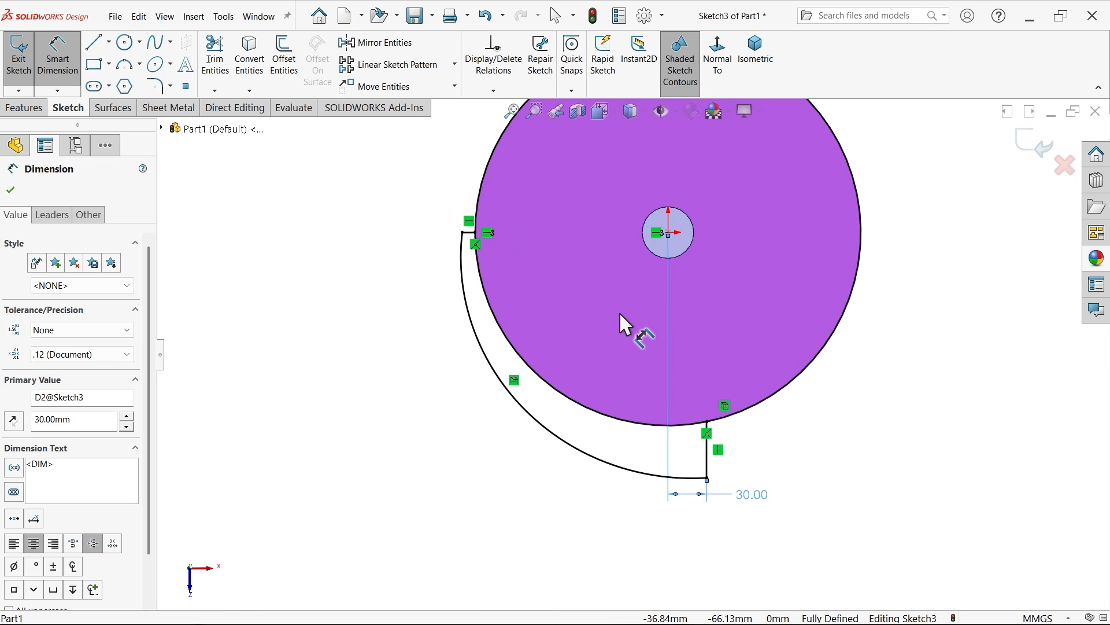
Trim away the rest of the disc's circle with Power trim, leaving a closed crescent profile
{"action": "left_click", "coordinate": [216, 69]}
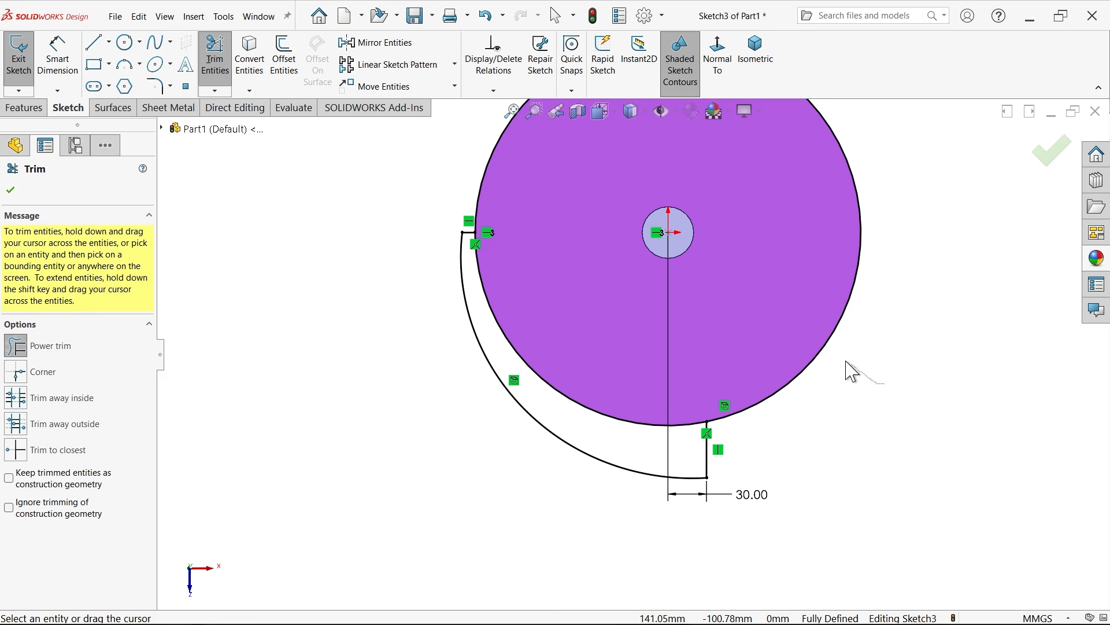
{"action": "left_click_drag", "start_coordinate": [852, 372], "coordinate": [797, 324]}
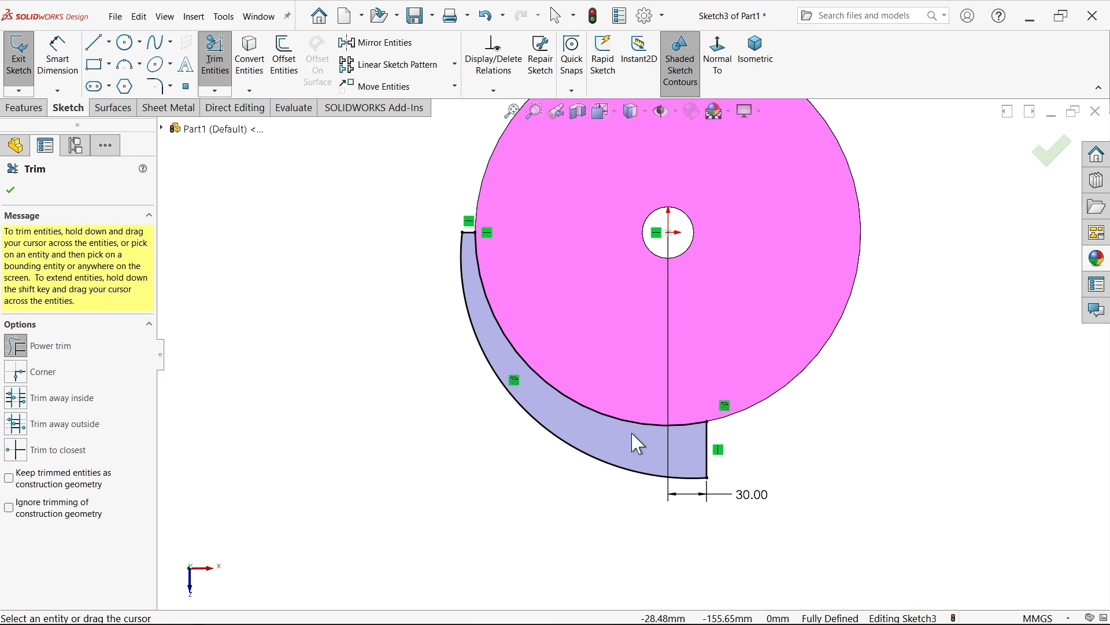
{"action": "left_click_drag", "start_coordinate": [632, 435], "coordinate": [525, 380]}
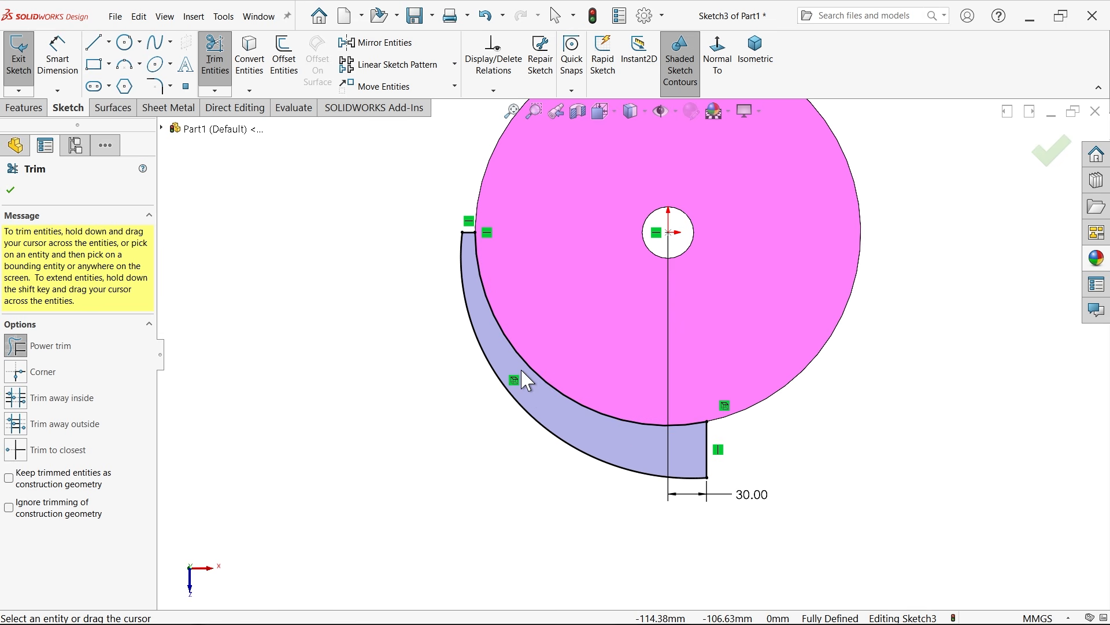
{"action": "left_click", "coordinate": [11, 191]}
Start a boss extrusion of the crescent profile with a 1 mm blind depth above the disc's face
{"action": "left_click", "coordinate": [23, 108]}
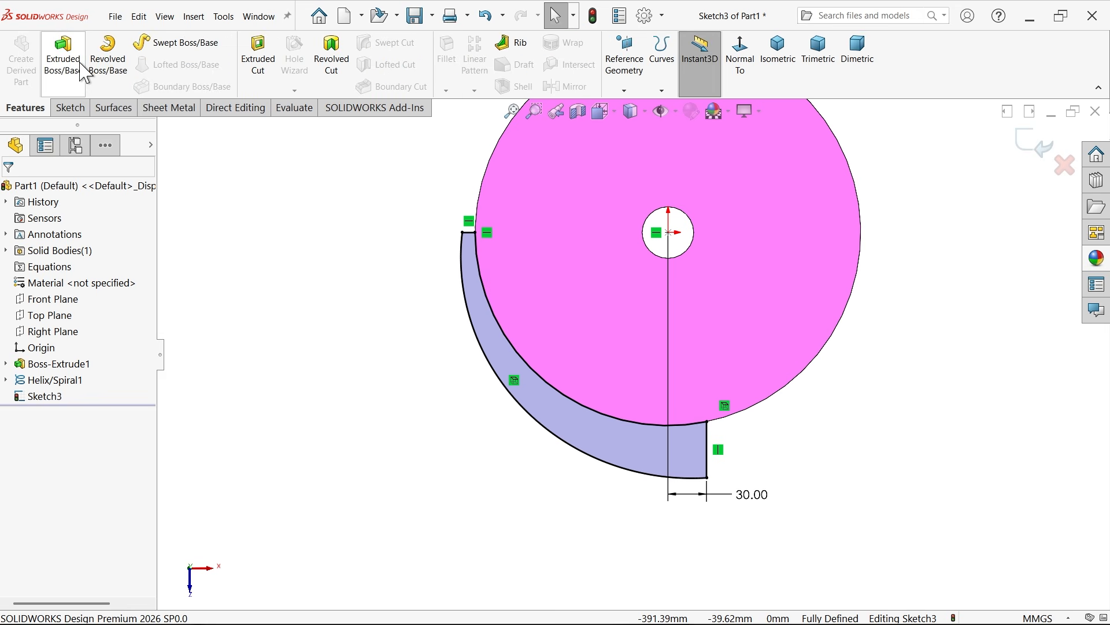
{"action": "left_click", "coordinate": [81, 70]}
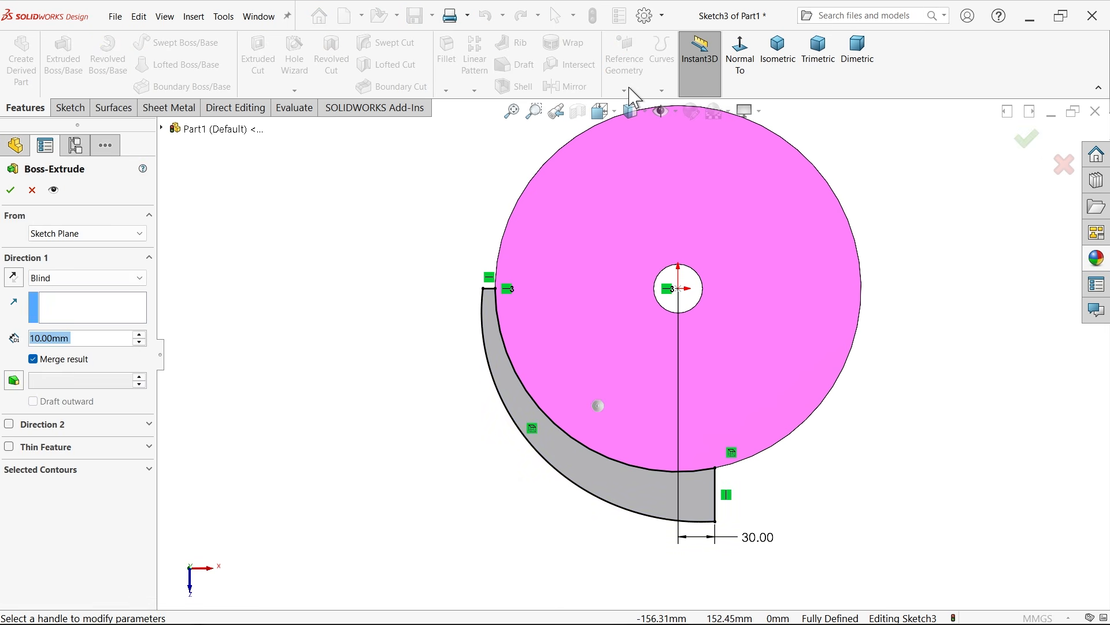
{"action": "left_click", "coordinate": [781, 57]}
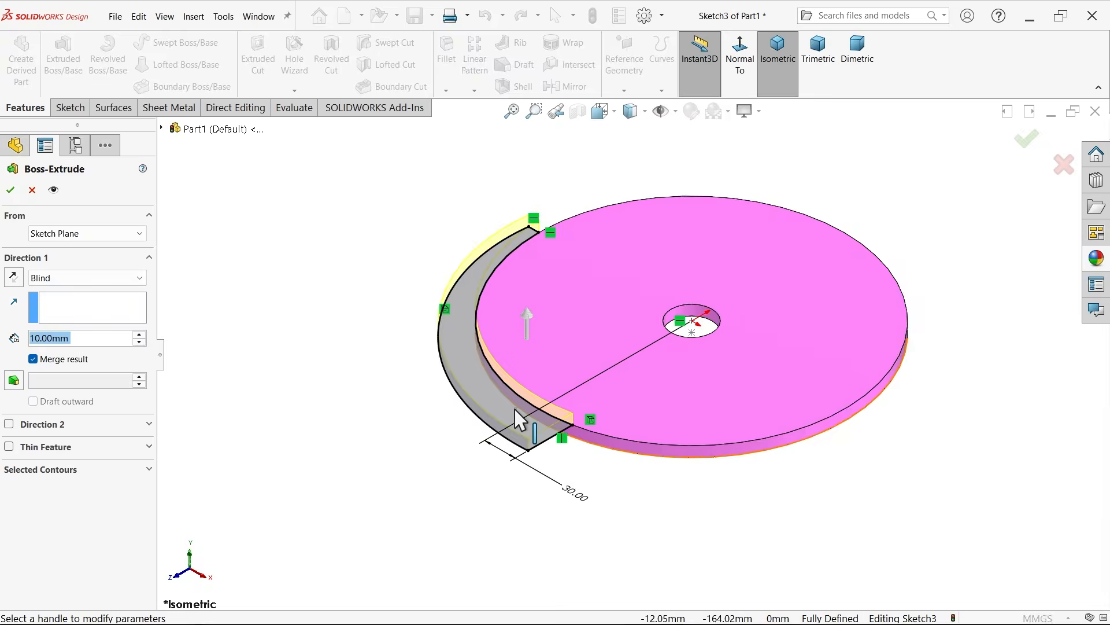
{"action": "scroll", "coordinate": [519, 419], "scroll_direction": "down", "scroll_amount": 3}
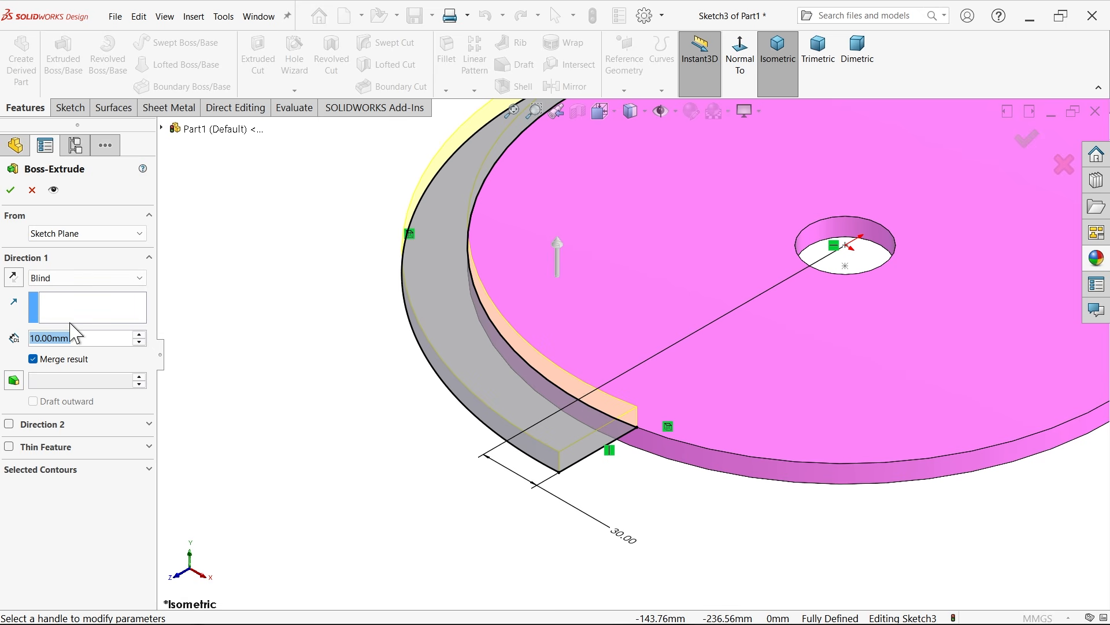
{"action": "type", "text": "1"}
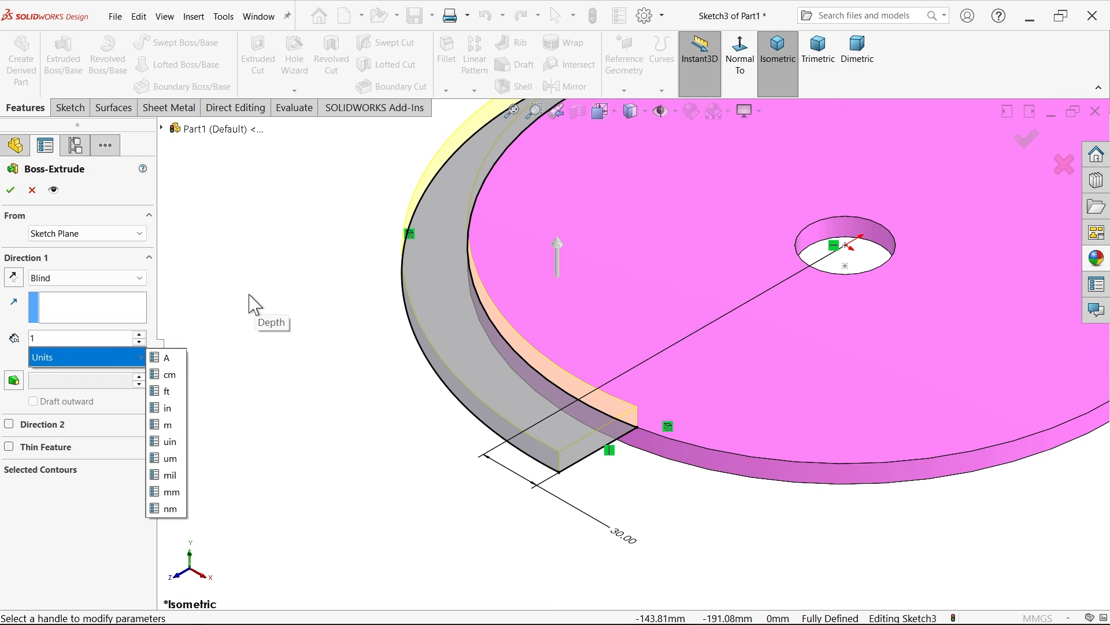
{"action": "key", "text": "Return"}
{"action": "scroll", "coordinate": [672, 422], "scroll_direction": "down", "scroll_amount": 3}
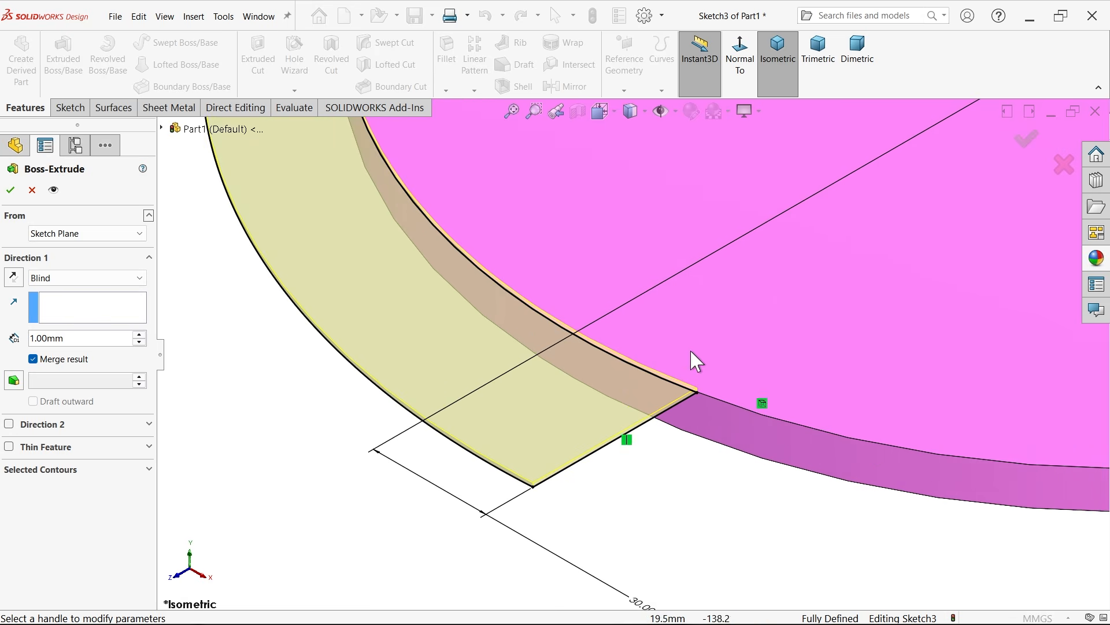
Add a second extrusion direction with a 400 mm blind depth downward and create the leg
{"action": "left_click", "coordinate": [7, 423]}
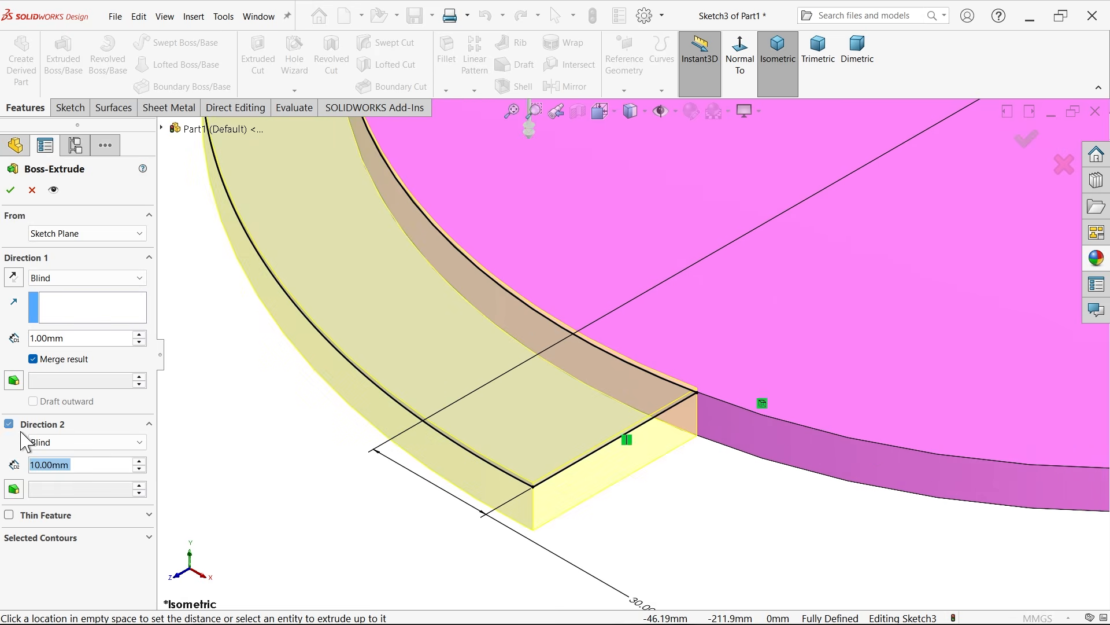
{"action": "scroll", "coordinate": [401, 406], "scroll_direction": "up", "scroll_amount": 5}
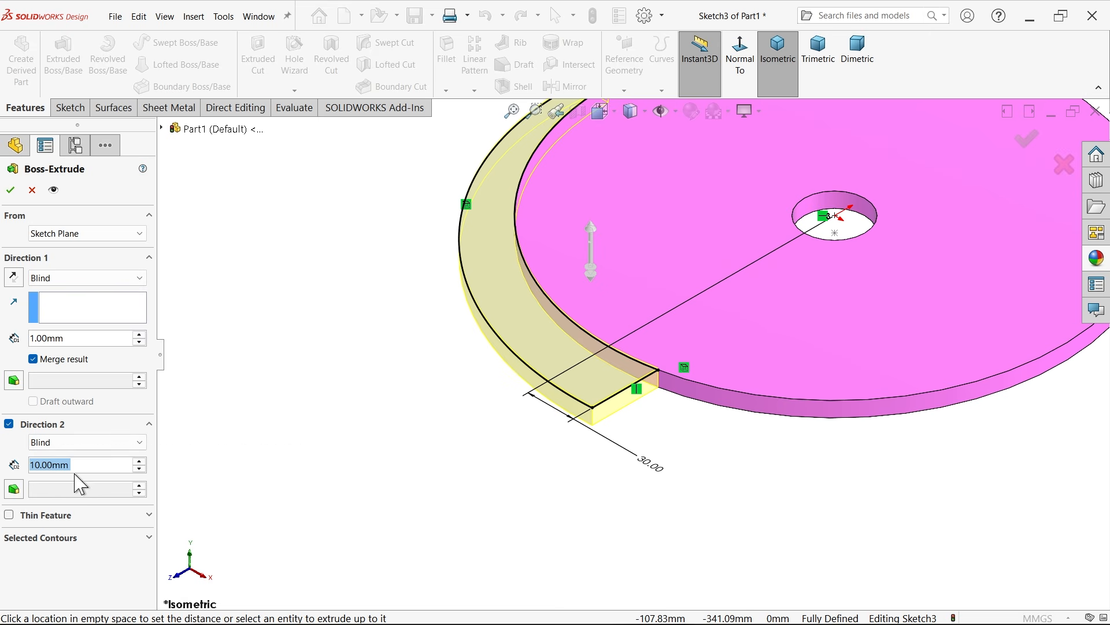
{"action": "type", "text": "400"}
{"action": "key", "text": "Return"}
{"action": "scroll", "coordinate": [439, 394], "scroll_direction": "up", "scroll_amount": 4}
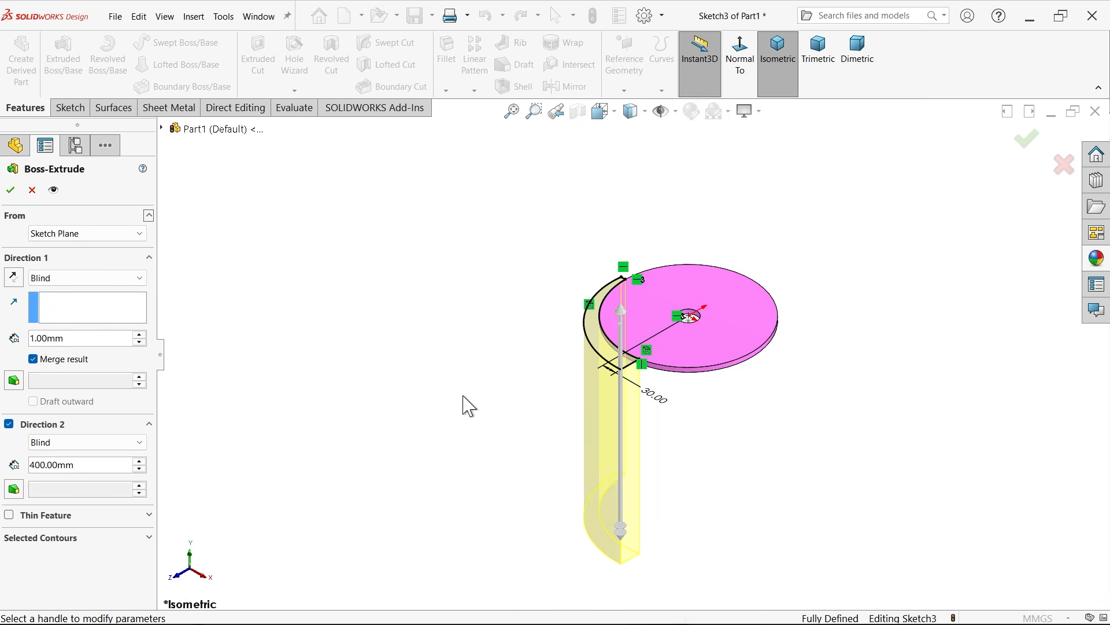
{"action": "scroll", "coordinate": [702, 478], "scroll_direction": "down", "scroll_amount": 2}
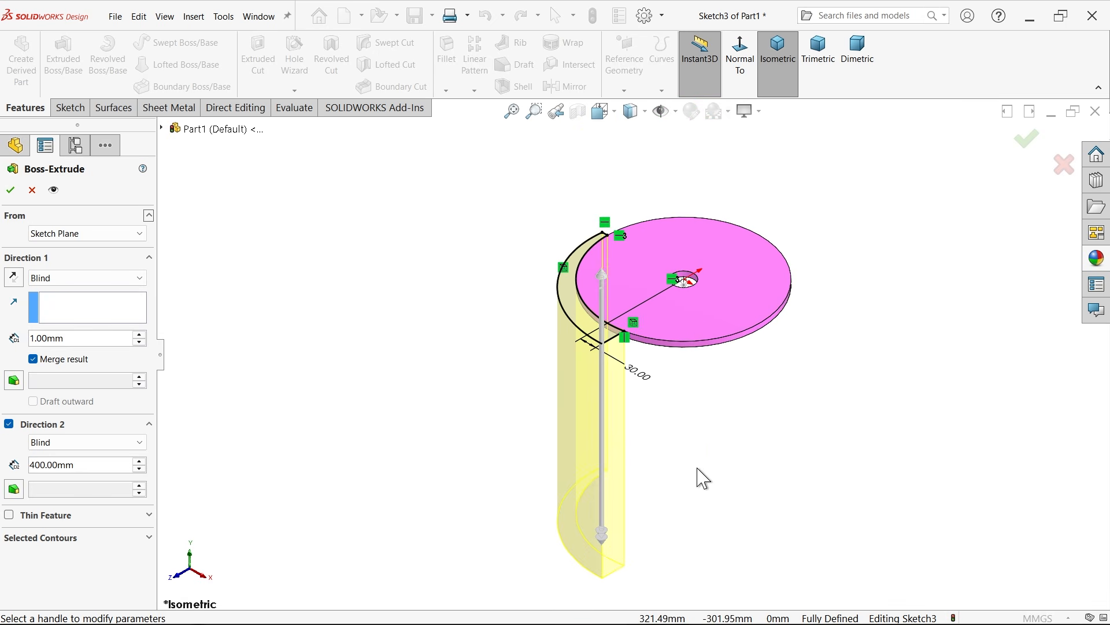
{"action": "left_click", "coordinate": [9, 191]}
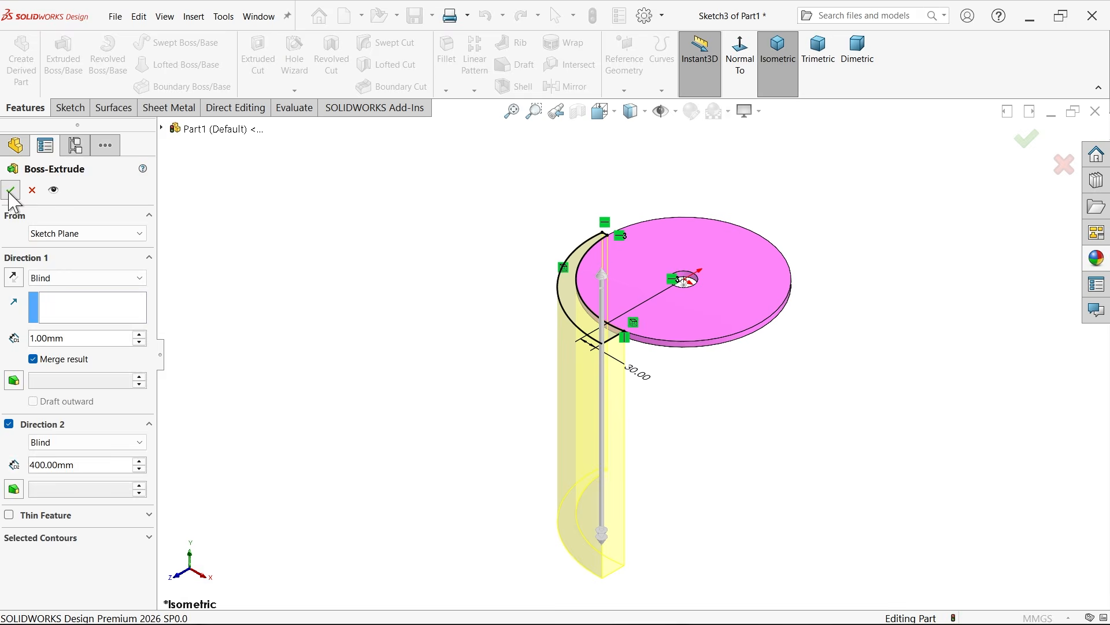
Edit the leg's extrusion and turn off Merge result to keep the leg as a separate body from the disc
{"action": "left_click", "coordinate": [399, 325]}
{"action": "scroll", "coordinate": [624, 324], "scroll_direction": "down", "scroll_amount": 5}
{"action": "mouse_move", "coordinate": [594, 340]}
{"action": "middle_mouse_down"}
{"action": "mouse_move", "coordinate": [531, 311]}
{"action": "mouse_move", "coordinate": [595, 310]}
{"action": "mouse_move", "coordinate": [577, 329]}
{"action": "middle_mouse_up"}
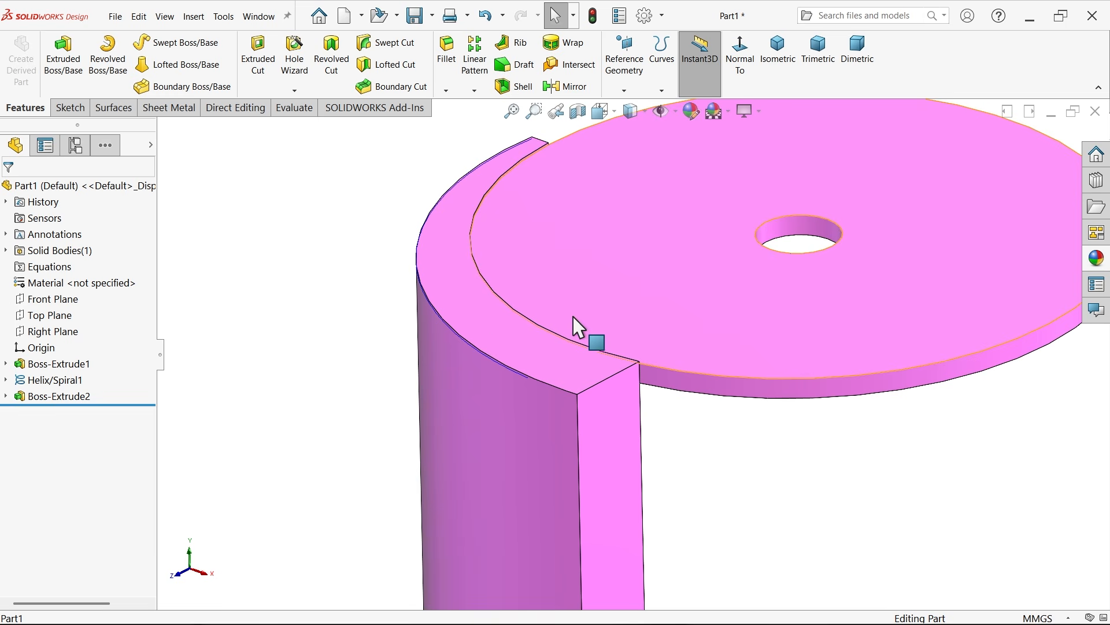
{"action": "left_click", "coordinate": [17, 403]}
{"action": "left_click", "coordinate": [31, 366]}
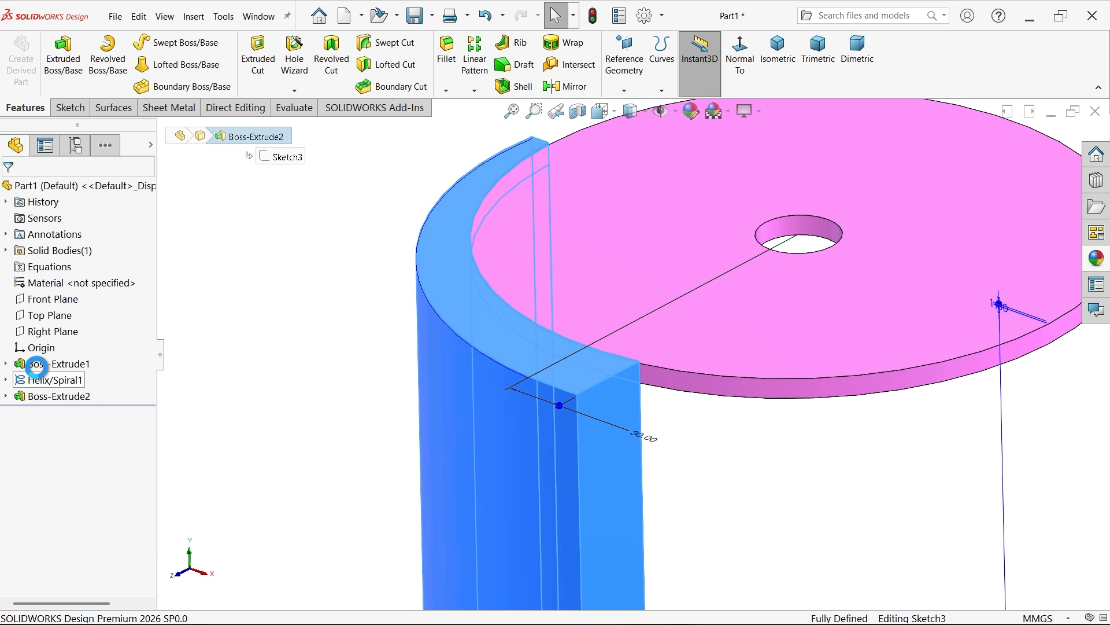
{"action": "left_click", "coordinate": [53, 361]}
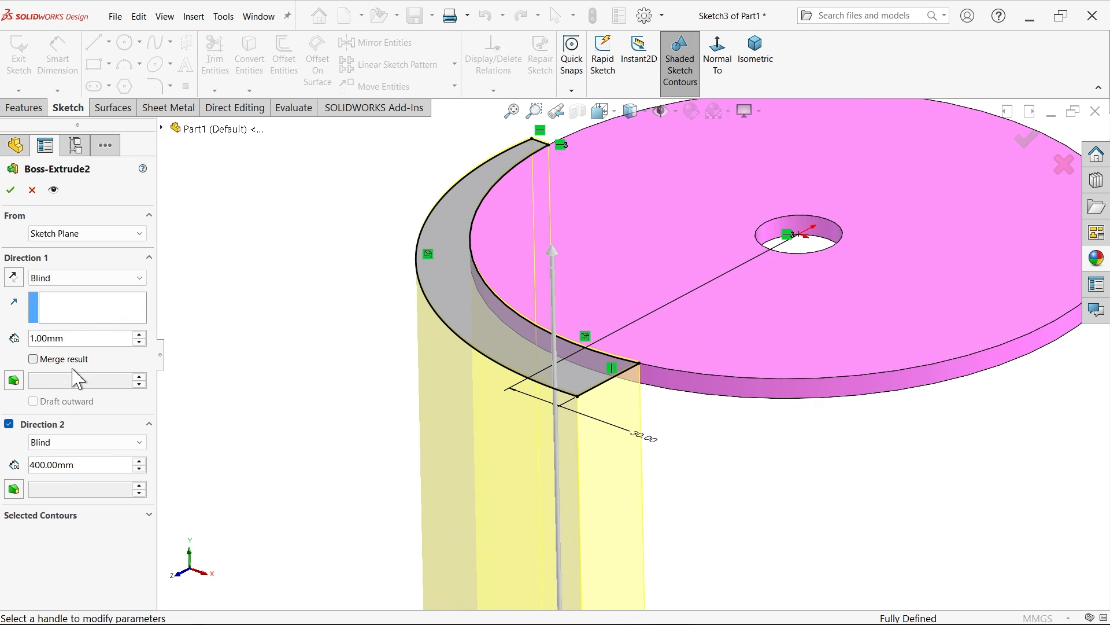
{"action": "left_click", "coordinate": [12, 191]}
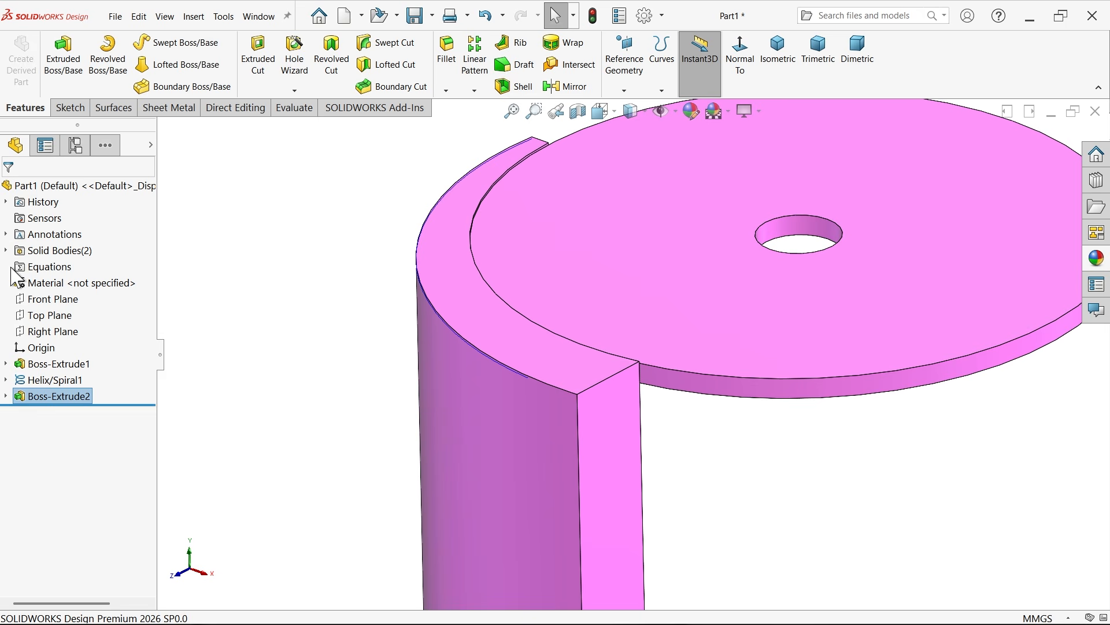
Inspect the separate disc and leg bodies by expanding the Solid Bodies folder and highlighting each body
{"action": "left_click", "coordinate": [5, 249]}
{"action": "left_click", "coordinate": [75, 283]}
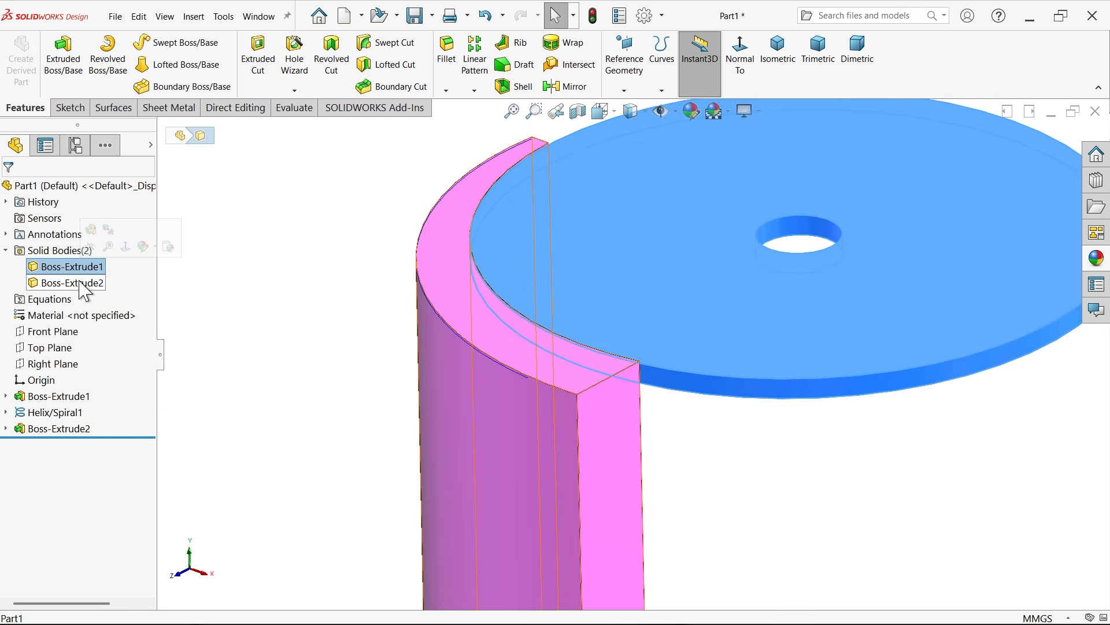
{"action": "left_click", "coordinate": [269, 317]}
{"action": "scroll", "coordinate": [474, 347], "scroll_direction": "up", "scroll_amount": 8}
{"action": "scroll", "coordinate": [616, 427], "scroll_direction": "down", "scroll_amount": 2}
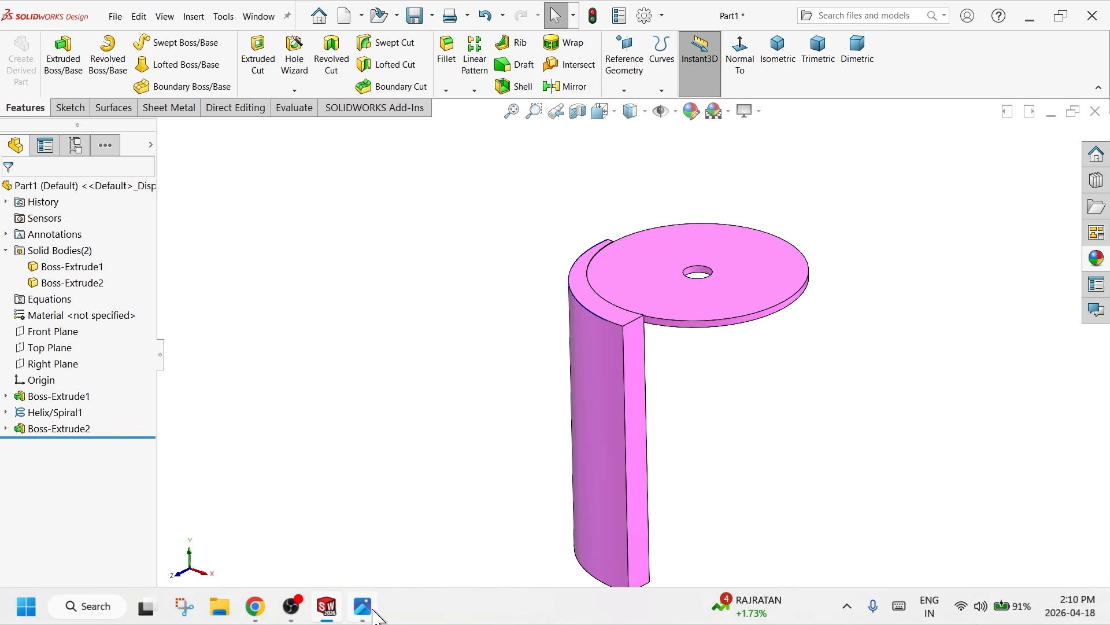
Switch to the windmill stool drawing image and examine the side view's leg cut-out dimensions, angles and radii
{"action": "left_click", "coordinate": [365, 605]}
{"action": "scroll", "coordinate": [340, 366], "scroll_direction": "up", "scroll_amount": 3}
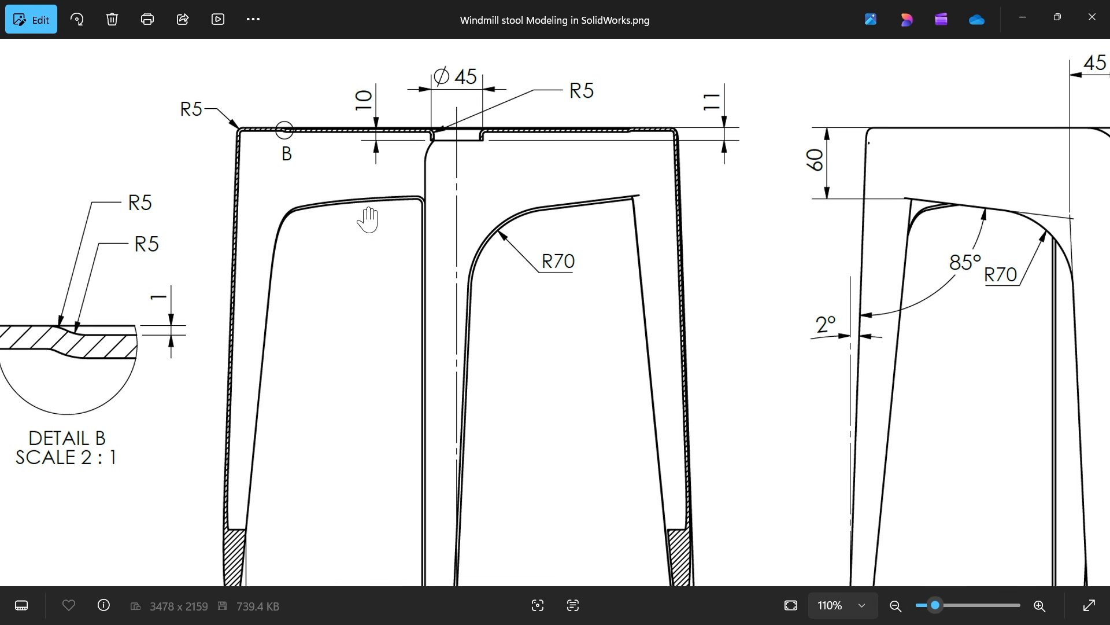
{"action": "scroll", "coordinate": [297, 346], "scroll_direction": "down", "scroll_amount": 3}
{"action": "scroll", "coordinate": [362, 355], "scroll_direction": "up", "scroll_amount": 1}
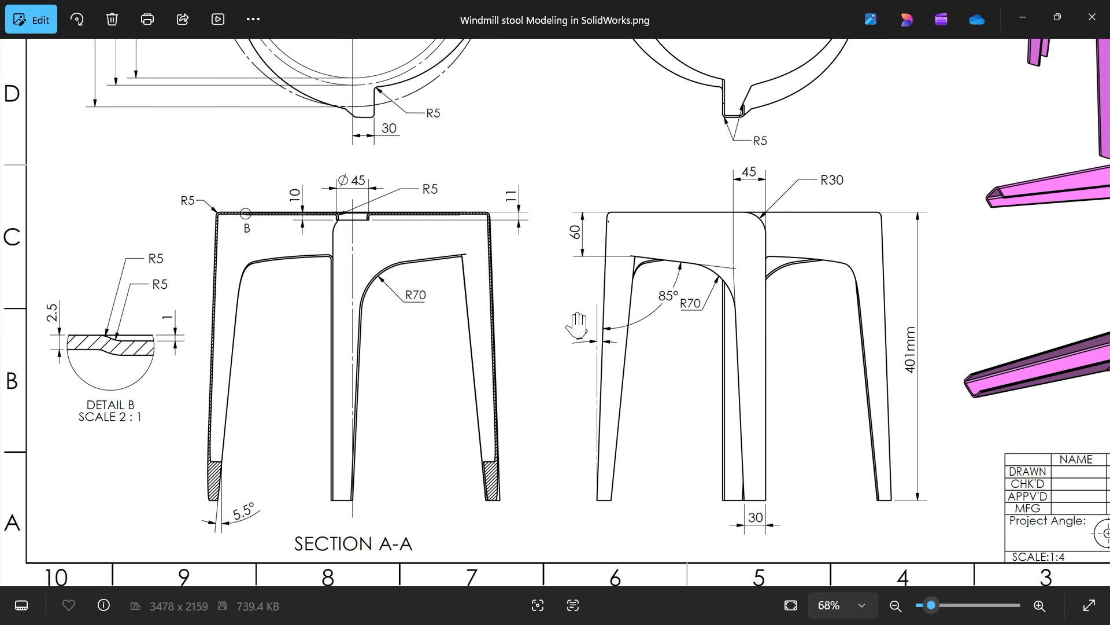
{"action": "scroll", "coordinate": [691, 302], "scroll_direction": "up", "scroll_amount": 3}
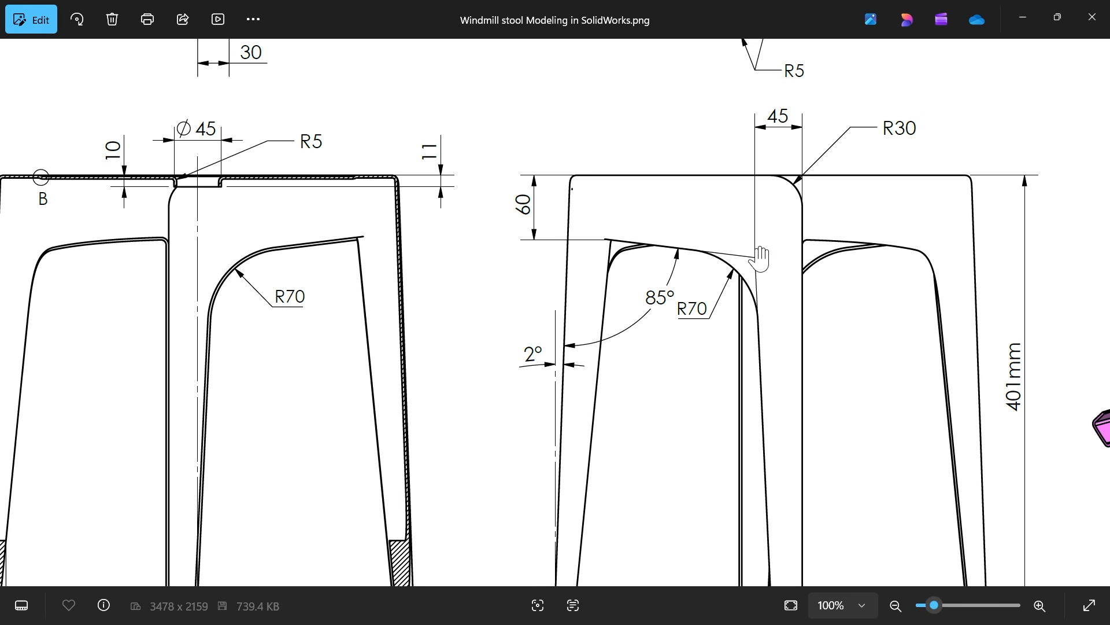
{"action": "scroll", "coordinate": [731, 251], "scroll_direction": "up", "scroll_amount": 2}
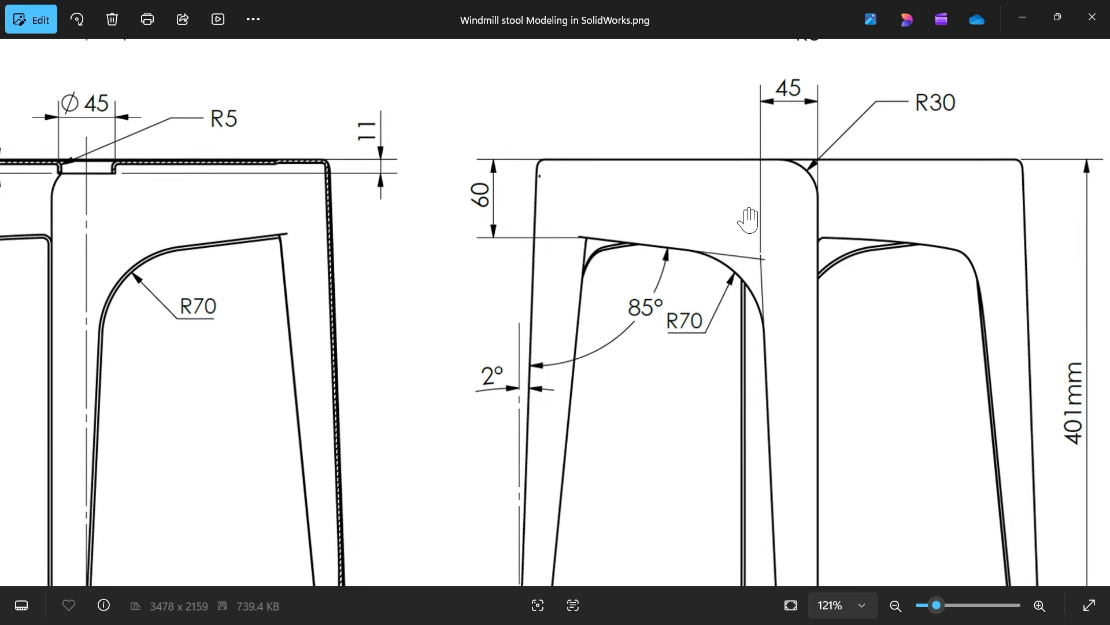
{"action": "mouse_move", "coordinate": [725, 394]}
{"action": "left_mouse_down"}
{"action": "mouse_move", "coordinate": [767, 234]}
{"action": "mouse_move", "coordinate": [811, 317]}
{"action": "mouse_move", "coordinate": [796, 307]}
{"action": "left_mouse_up"}
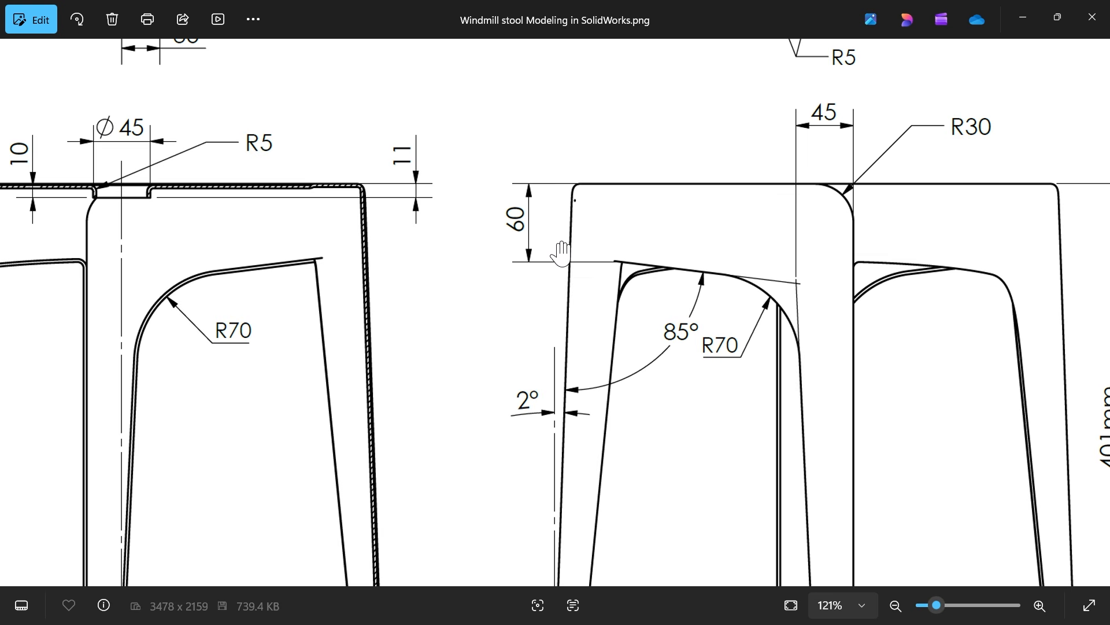
{"action": "mouse_move", "coordinate": [636, 283]}
{"action": "left_mouse_down"}
{"action": "mouse_move", "coordinate": [654, 324]}
{"action": "mouse_move", "coordinate": [686, 181]}
{"action": "mouse_move", "coordinate": [600, 333]}
{"action": "left_mouse_up"}
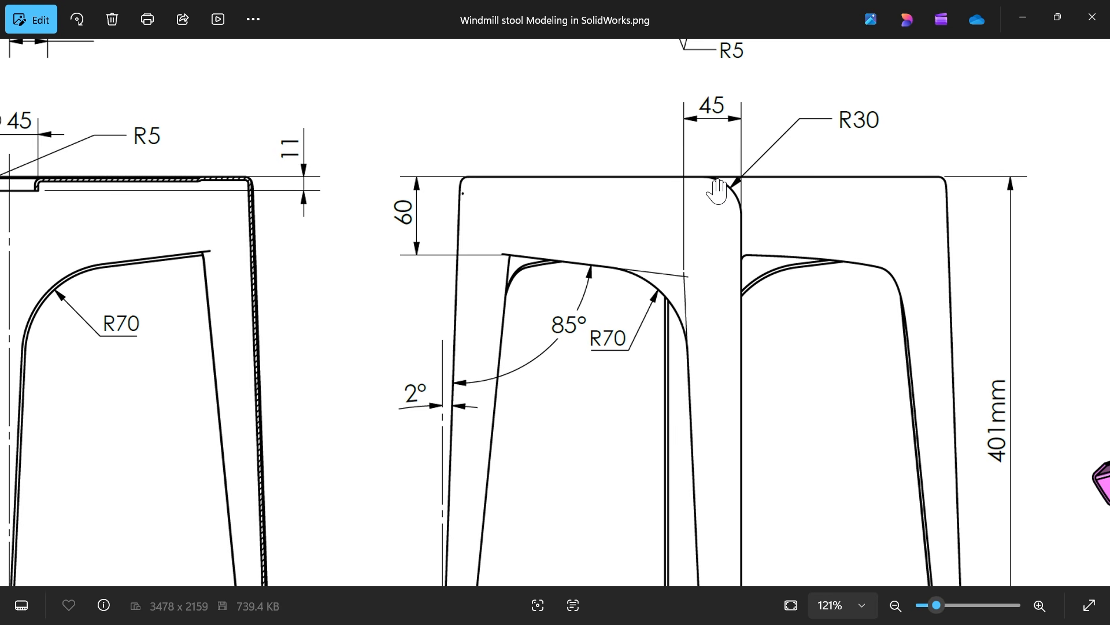
{"action": "scroll", "coordinate": [783, 184], "scroll_direction": "down", "scroll_amount": 5}
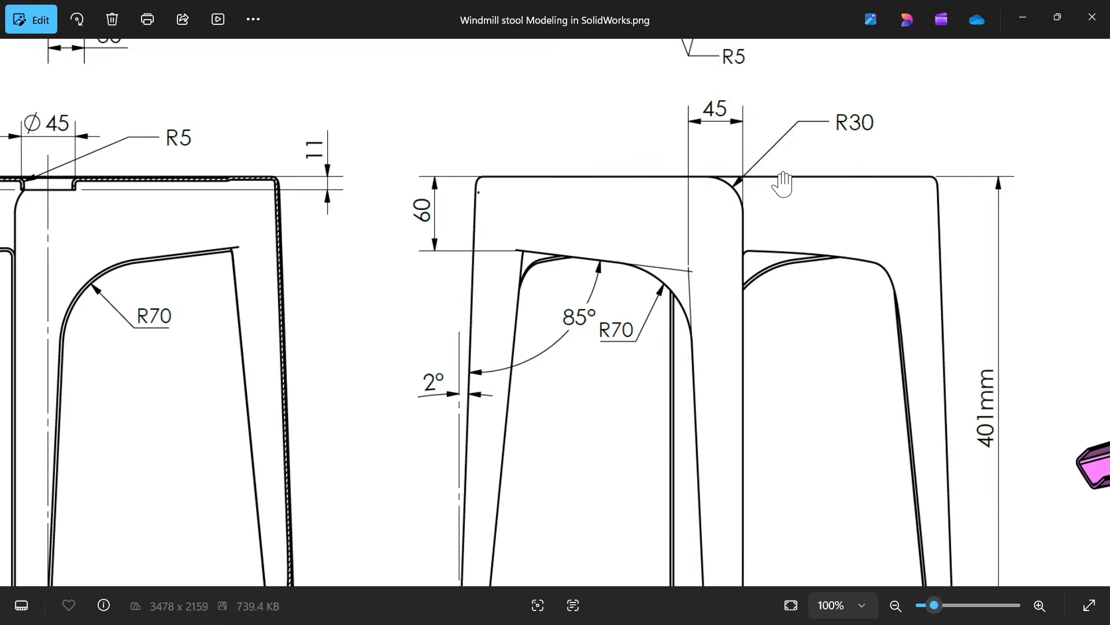
Examine the leg's shape in the drawing's shaded 3D view, show the whole sheet and return to SOLIDWORKS
{"action": "left_click_drag", "start_coordinate": [882, 168], "coordinate": [843, 330]}
{"action": "scroll", "coordinate": [843, 323], "scroll_direction": "up", "scroll_amount": 5}
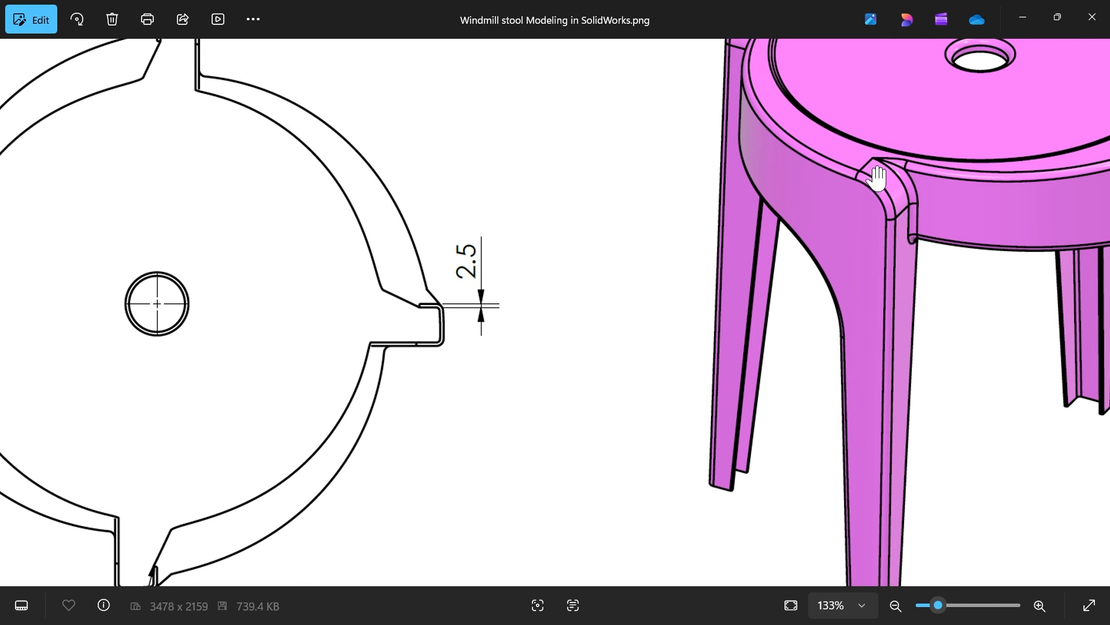
{"action": "left_click_drag", "start_coordinate": [877, 297], "coordinate": [887, 168]}
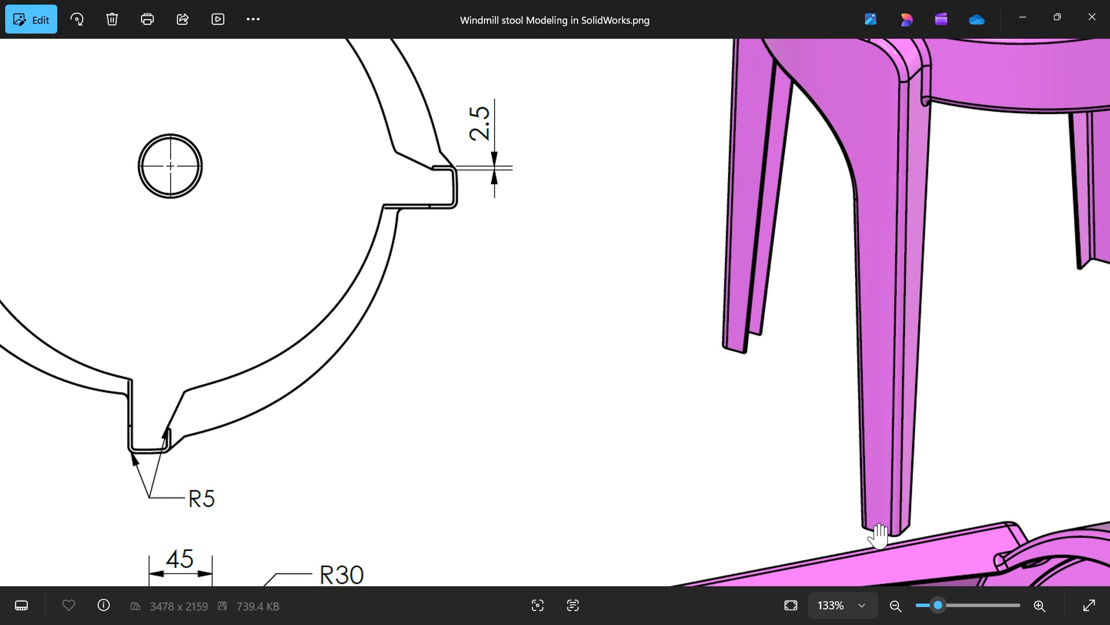
{"action": "left_click_drag", "start_coordinate": [863, 214], "coordinate": [912, 228]}
{"action": "scroll", "coordinate": [820, 273], "scroll_direction": "down", "scroll_amount": 5}
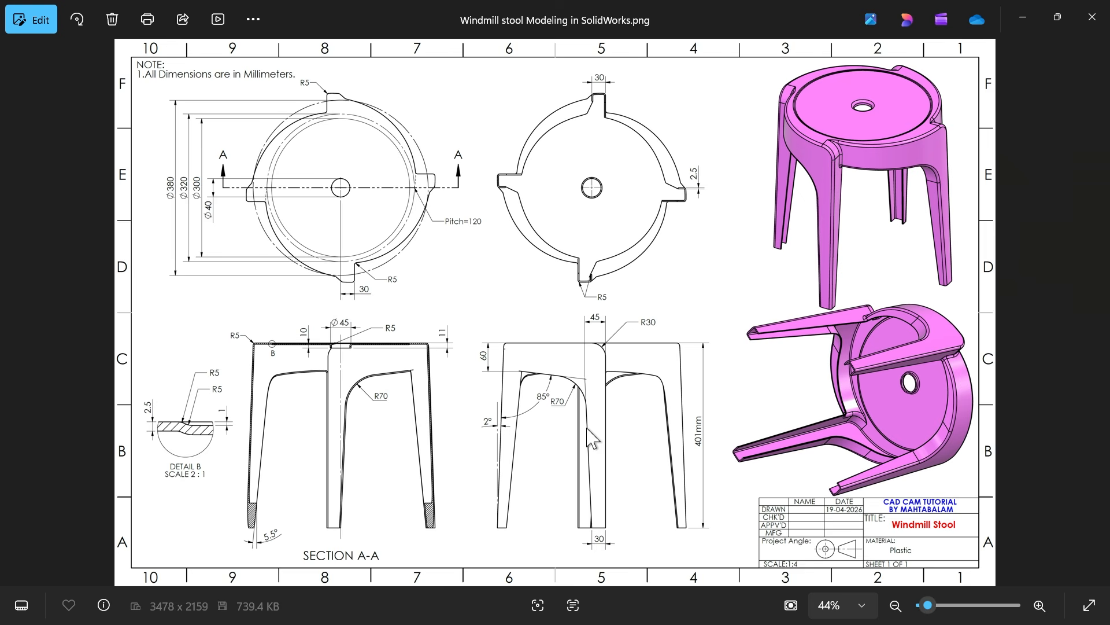
{"action": "left_click", "coordinate": [1022, 18]}
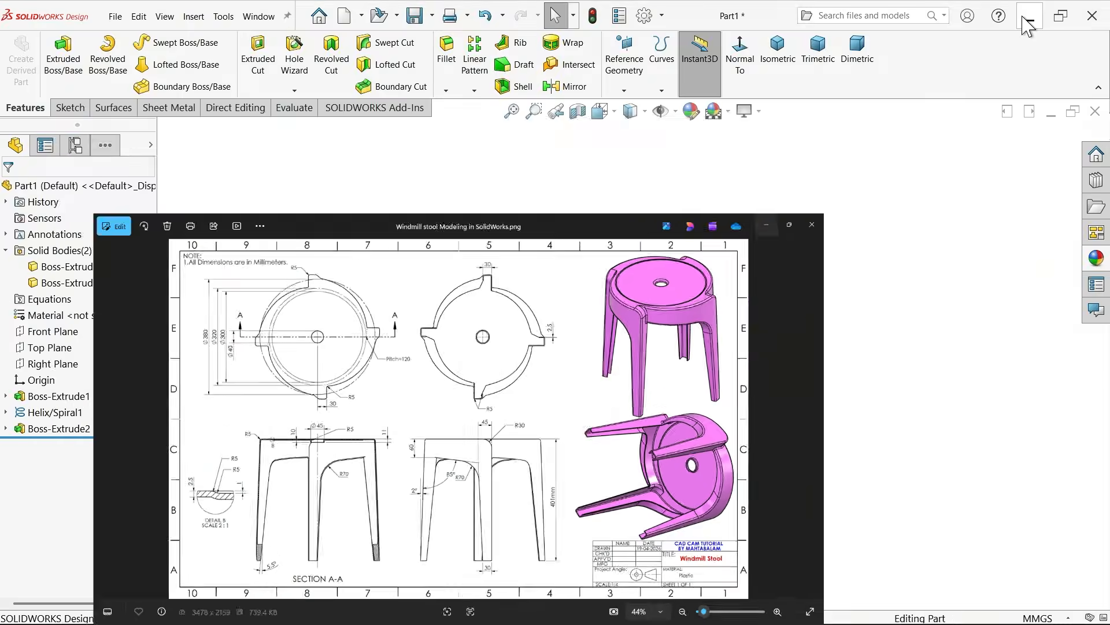
Sketch a closed four-sided cut-out on the Front Plane, about 326 mm along the leg's outer edge and about 115 mm along its bottom
{"action": "left_click", "coordinate": [67, 332]}
{"action": "left_click", "coordinate": [74, 321]}
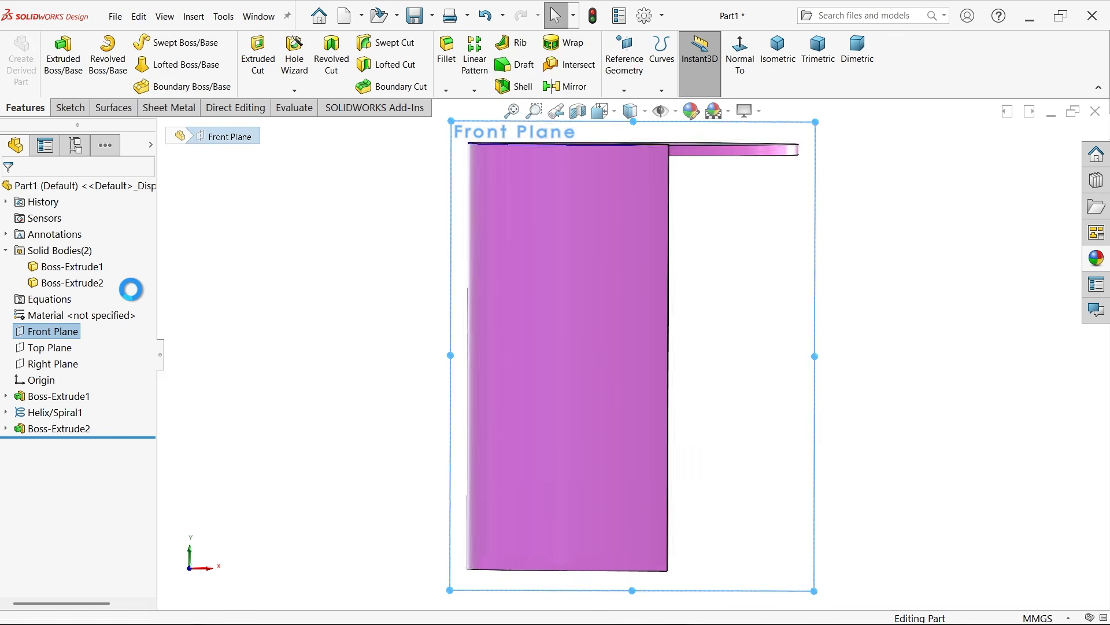
{"action": "left_click", "coordinate": [96, 43]}
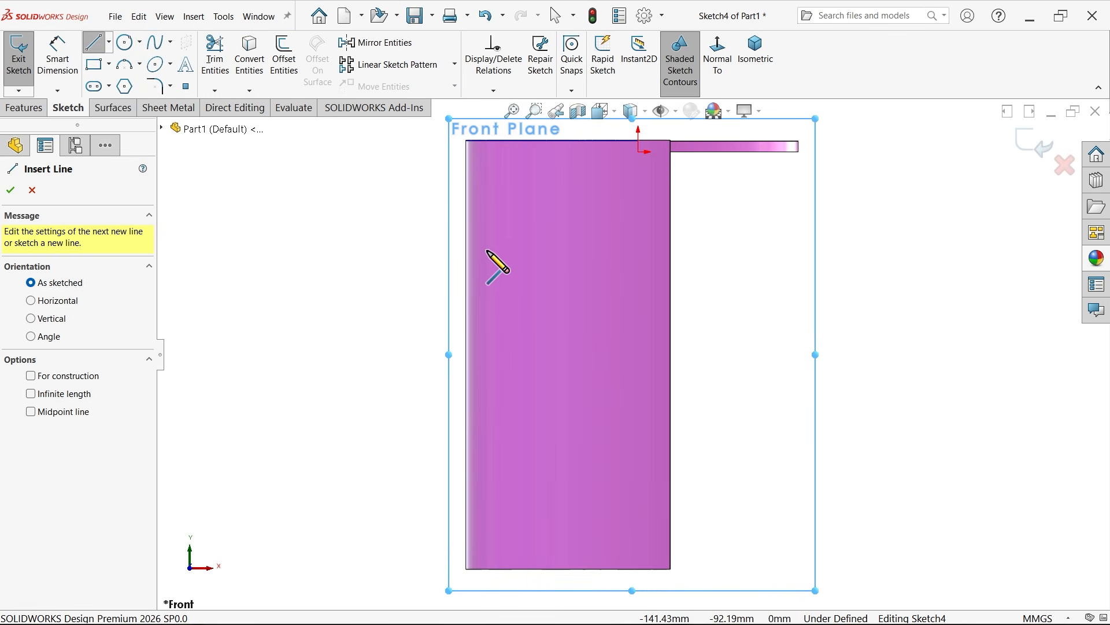
{"action": "left_click", "coordinate": [467, 223]}
{"action": "key", "text": "z"}
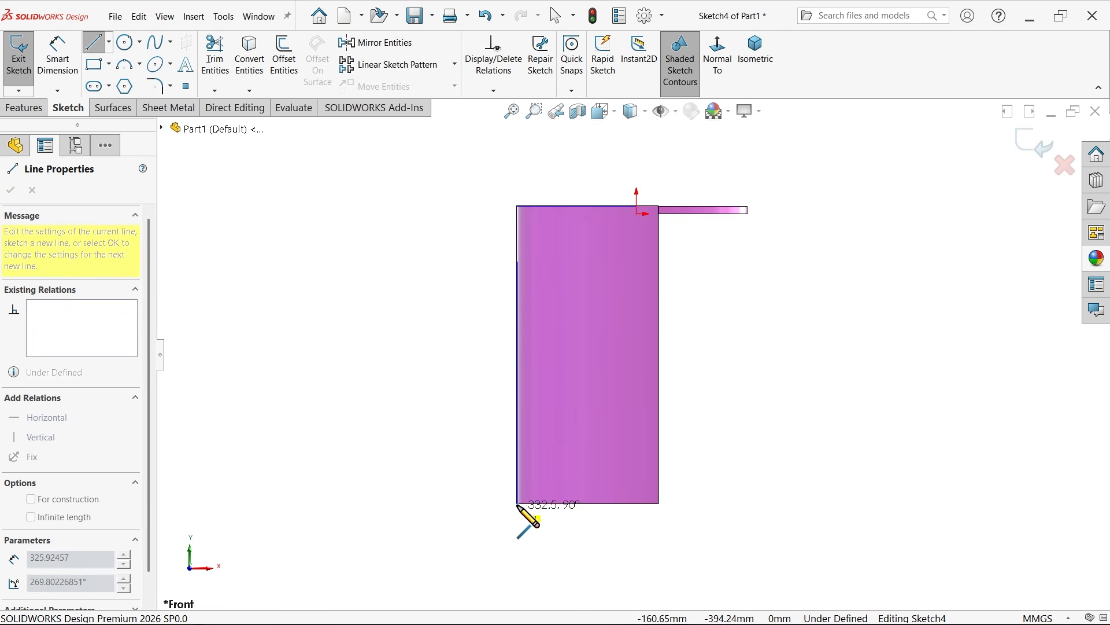
{"action": "left_click", "coordinate": [517, 503]}
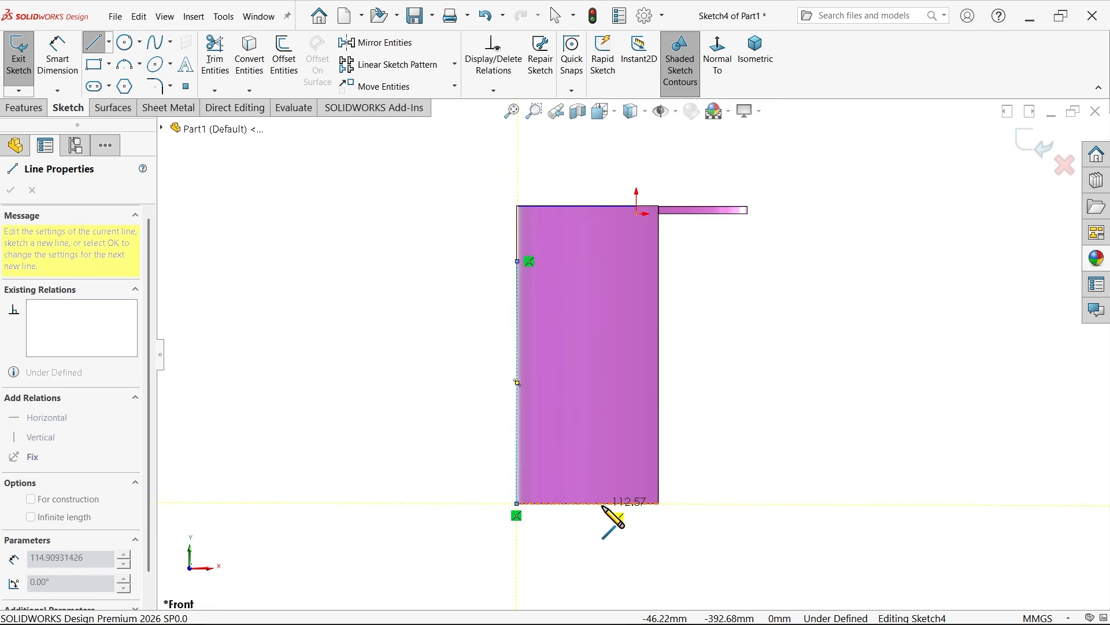
{"action": "left_click", "coordinate": [642, 503]}
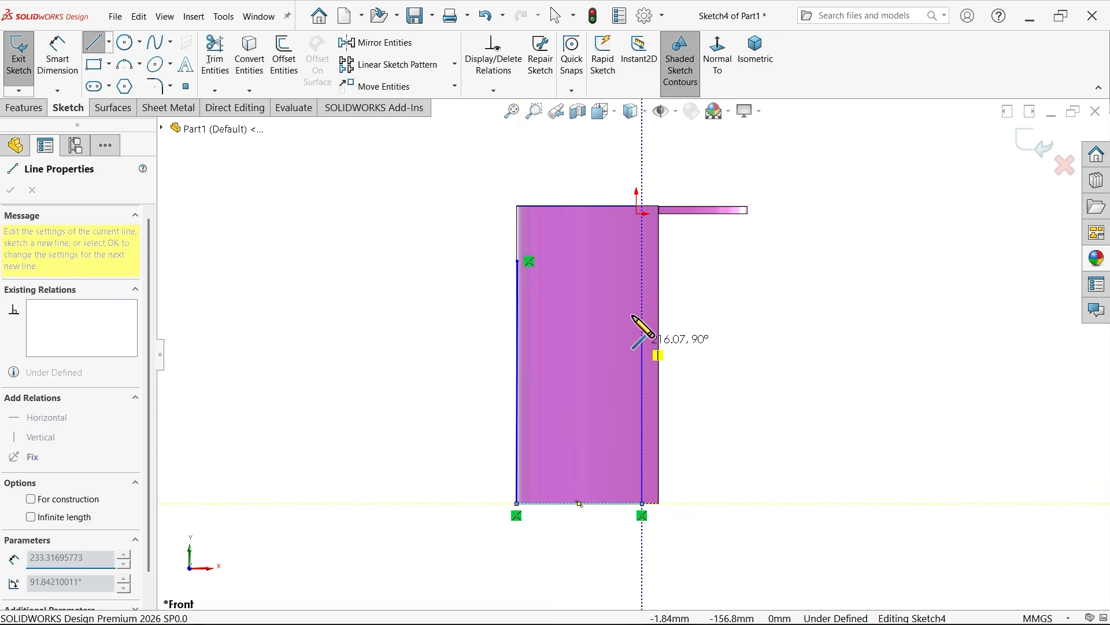
{"action": "left_click", "coordinate": [612, 279]}
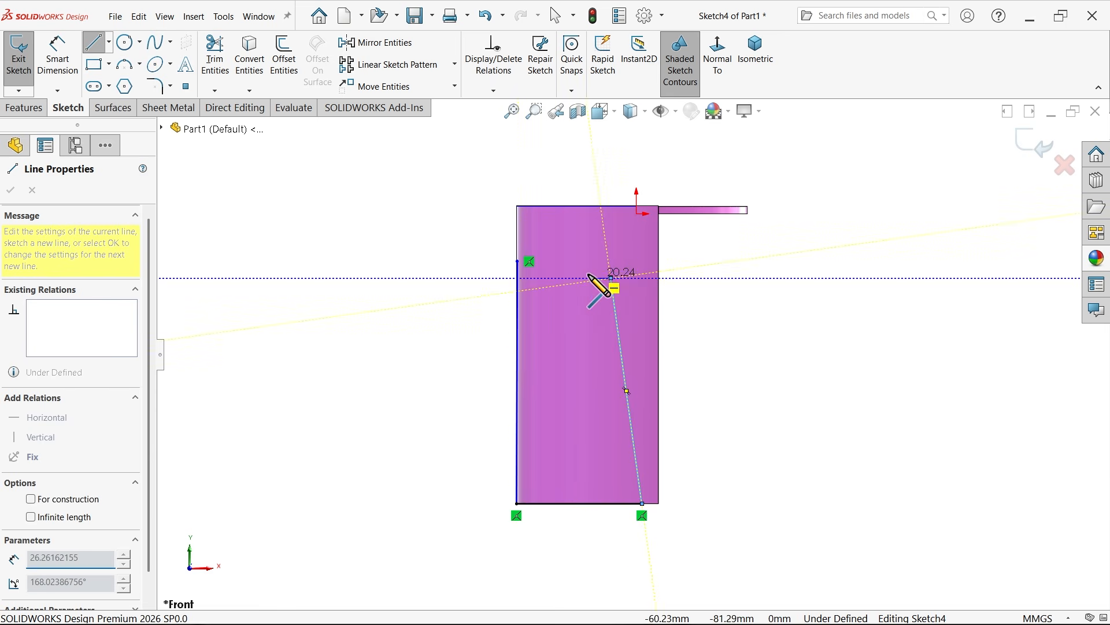
{"action": "left_click", "coordinate": [518, 262]}
Dimension the angle between the profile's sloped top line and its outer vertical line as 85°
{"action": "left_click", "coordinate": [58, 58]}
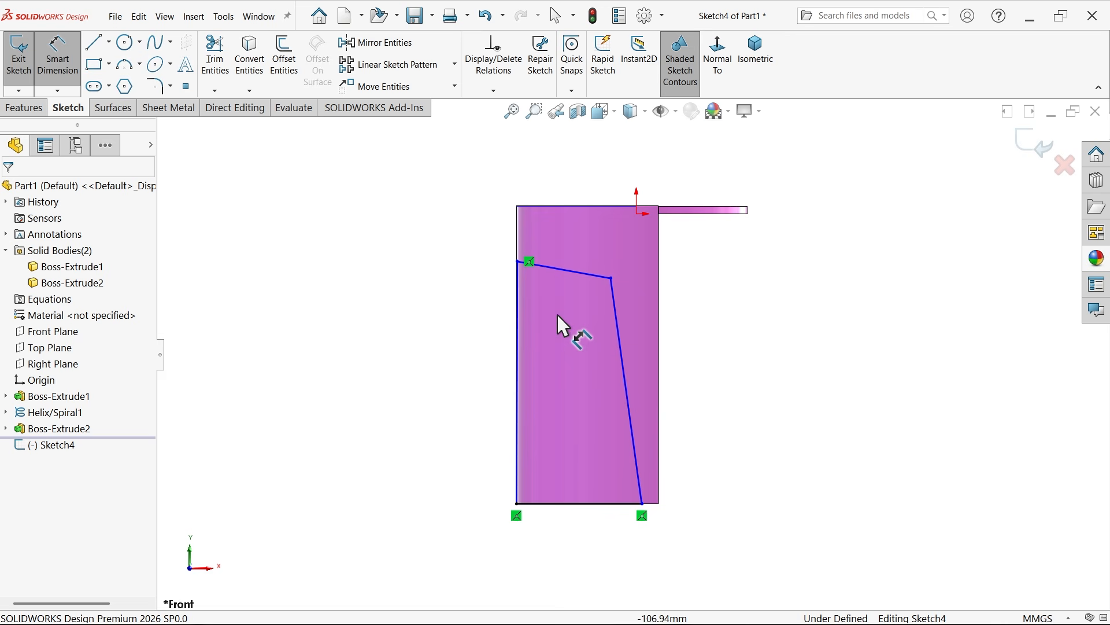
{"action": "left_click", "coordinate": [564, 269]}
{"action": "left_click", "coordinate": [518, 323]}
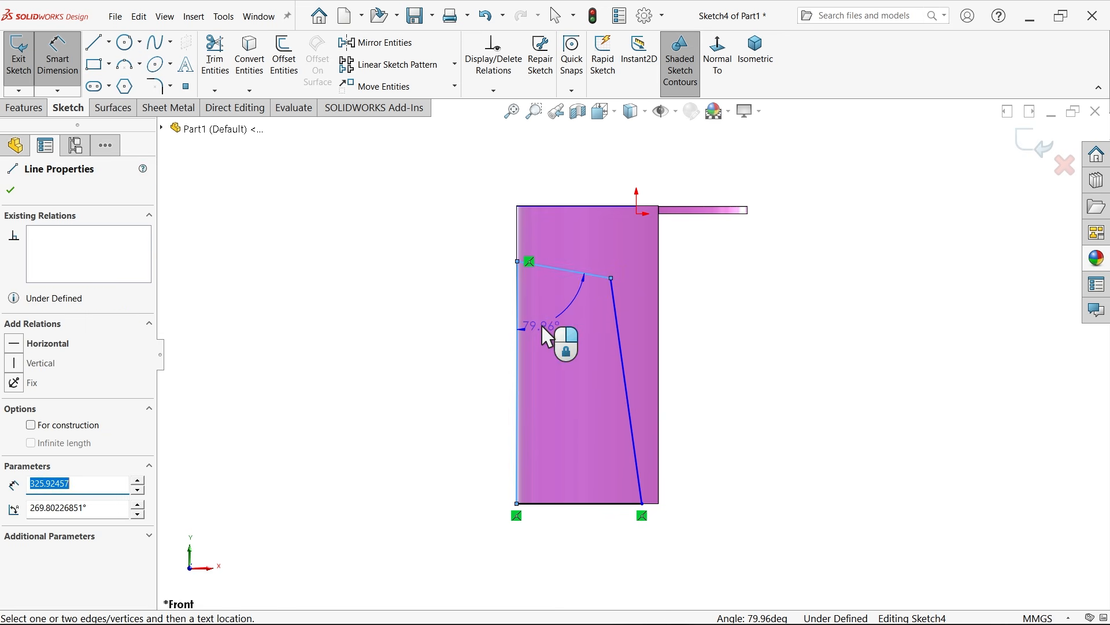
{"action": "left_click", "coordinate": [544, 329]}
{"action": "type", "text": "85"}
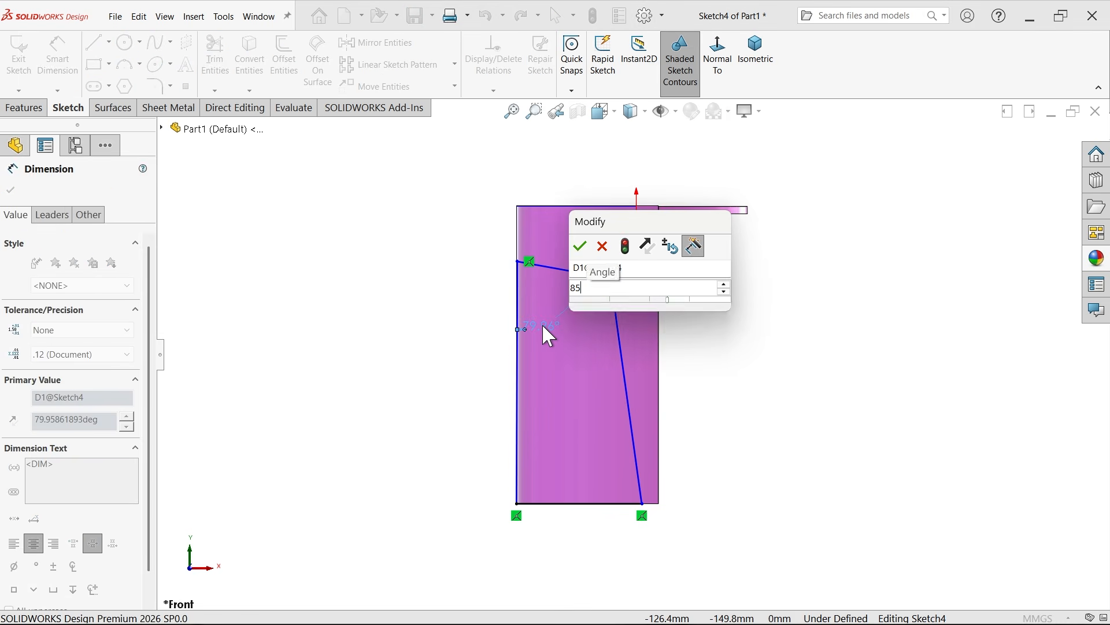
{"action": "key", "text": "Return"}
{"action": "scroll", "coordinate": [606, 256], "scroll_direction": "up", "scroll_amount": 3}
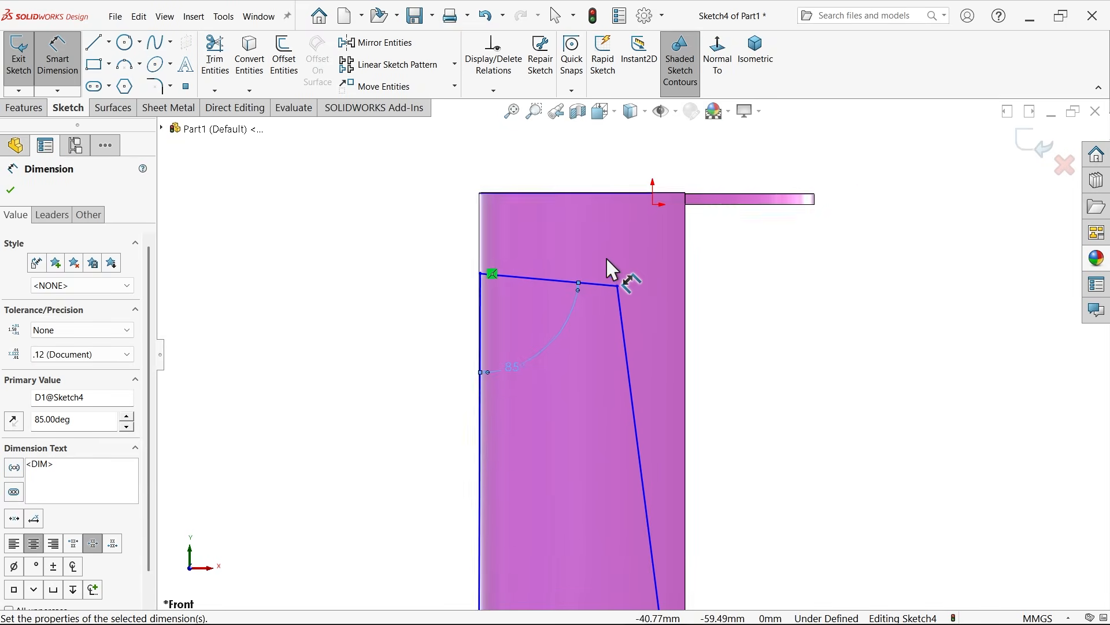
Dimension the horizontal distance from the profile's inner upper corner to the leg's straight vertical edge as 45 mm
{"action": "left_click", "coordinate": [621, 297]}
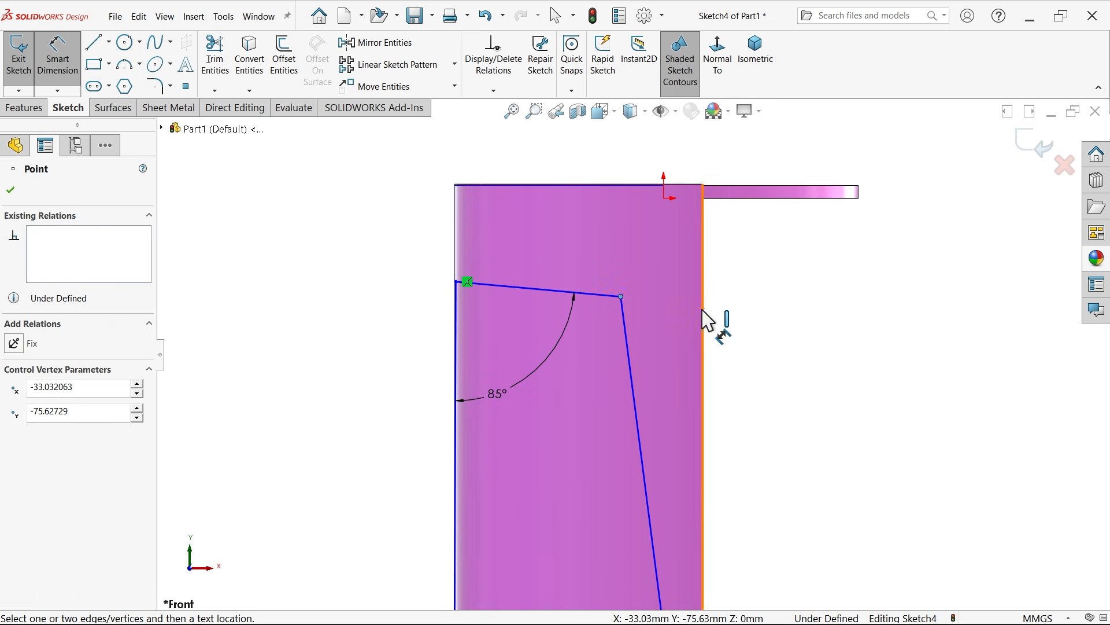
{"action": "left_click", "coordinate": [703, 315]}
{"action": "left_click", "coordinate": [665, 166]}
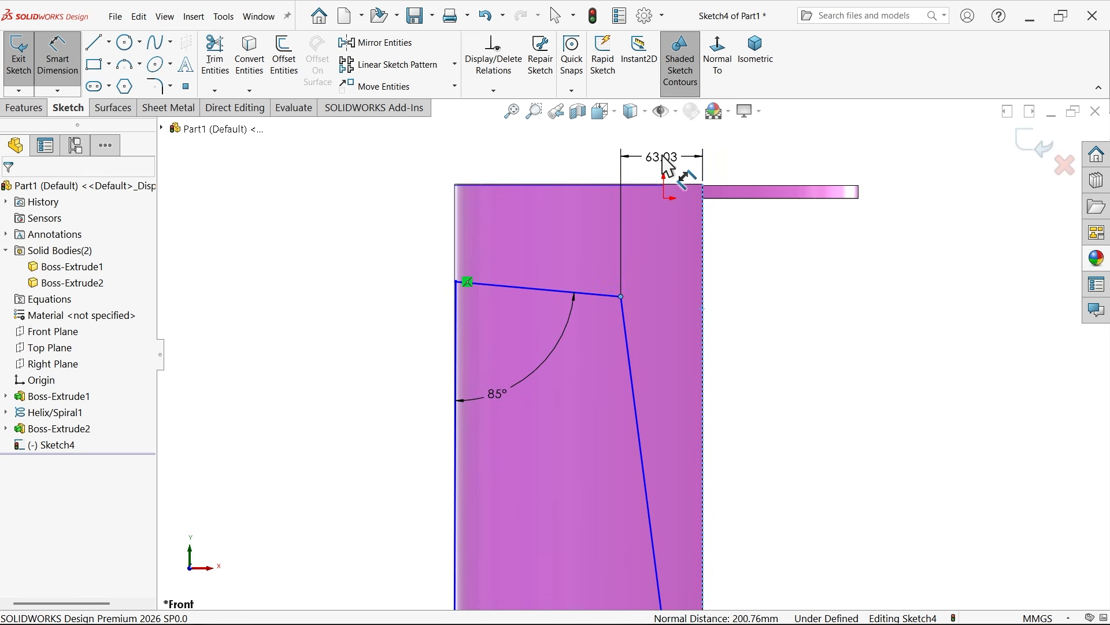
{"action": "key", "text": "Return"}
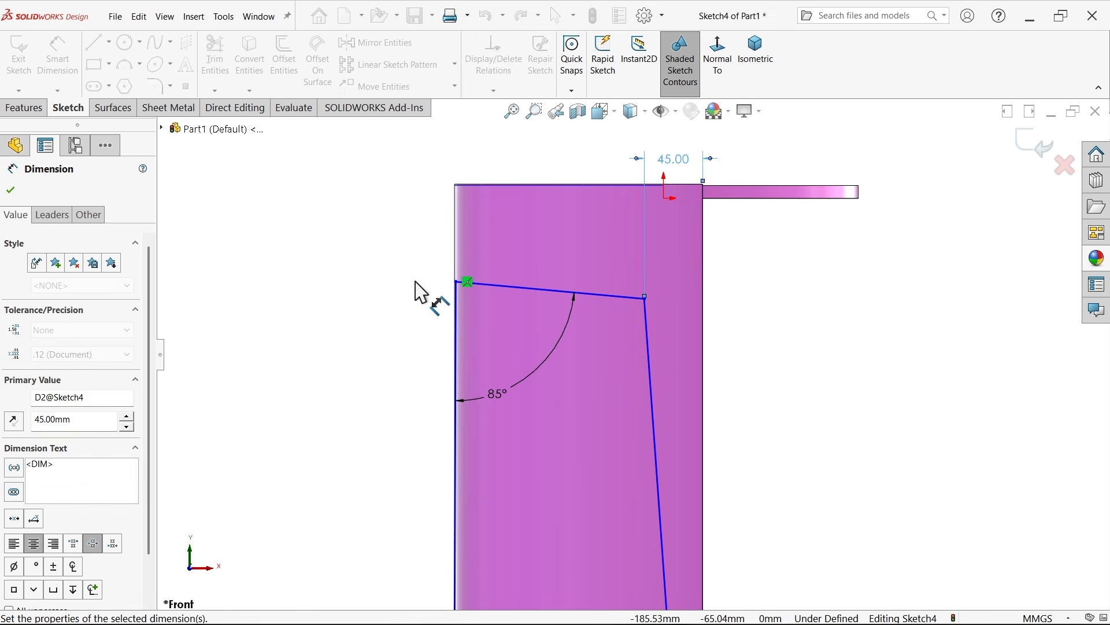
Dimension the vertical distance from the profile's outer upper corner to the leg's top edge as 60 mm
{"action": "left_click", "coordinate": [457, 282]}
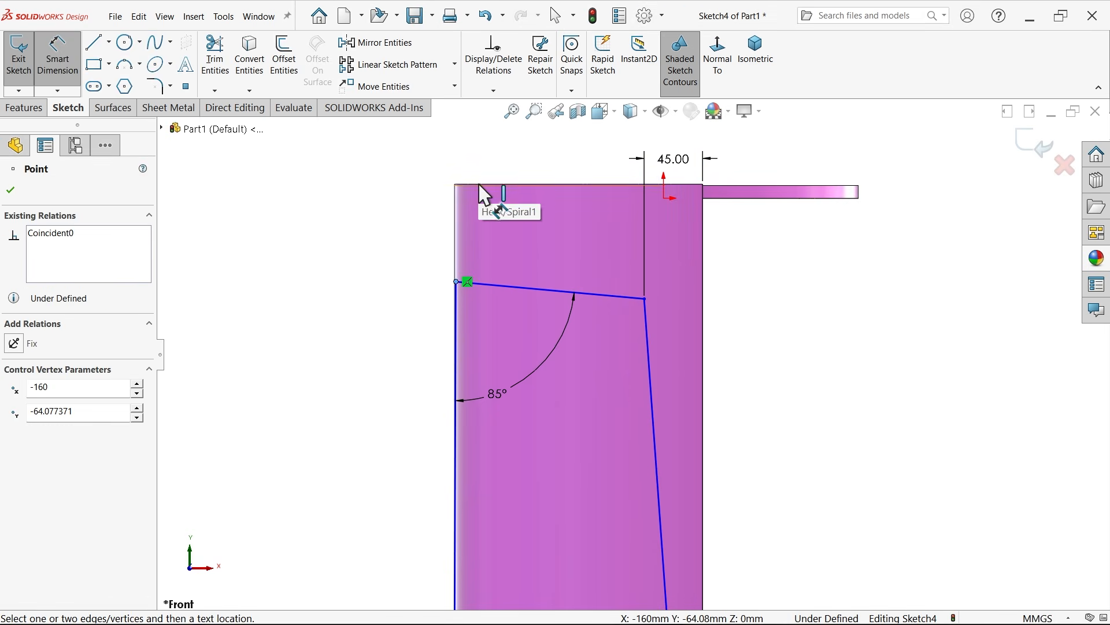
{"action": "left_click", "coordinate": [477, 186]}
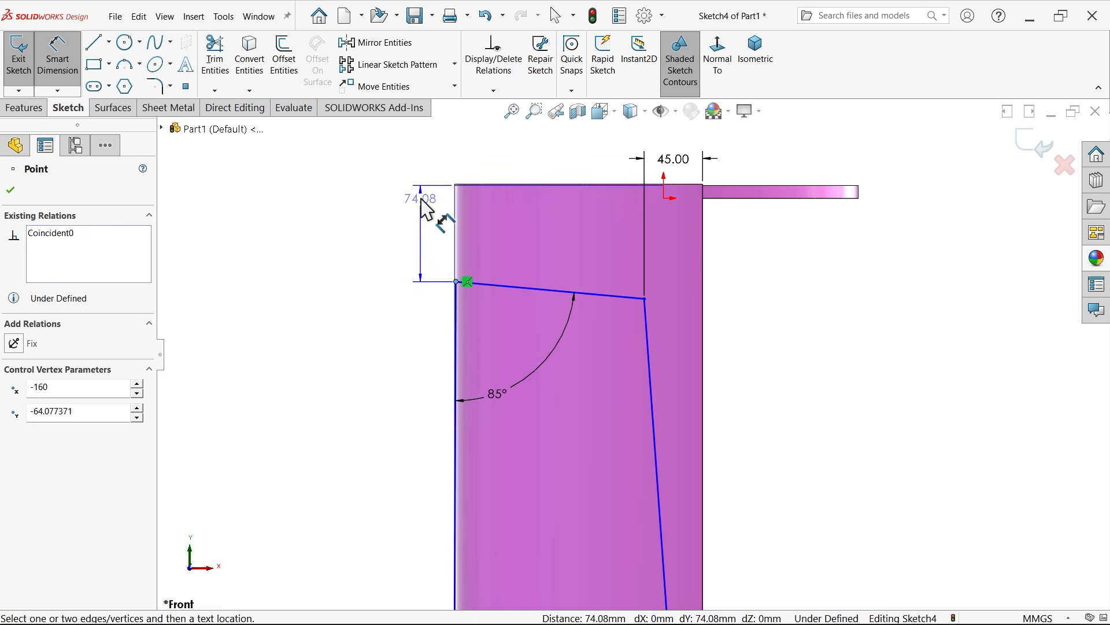
{"action": "scroll", "coordinate": [427, 199], "scroll_direction": "down", "scroll_amount": 3}
{"action": "key", "text": "Escape"}
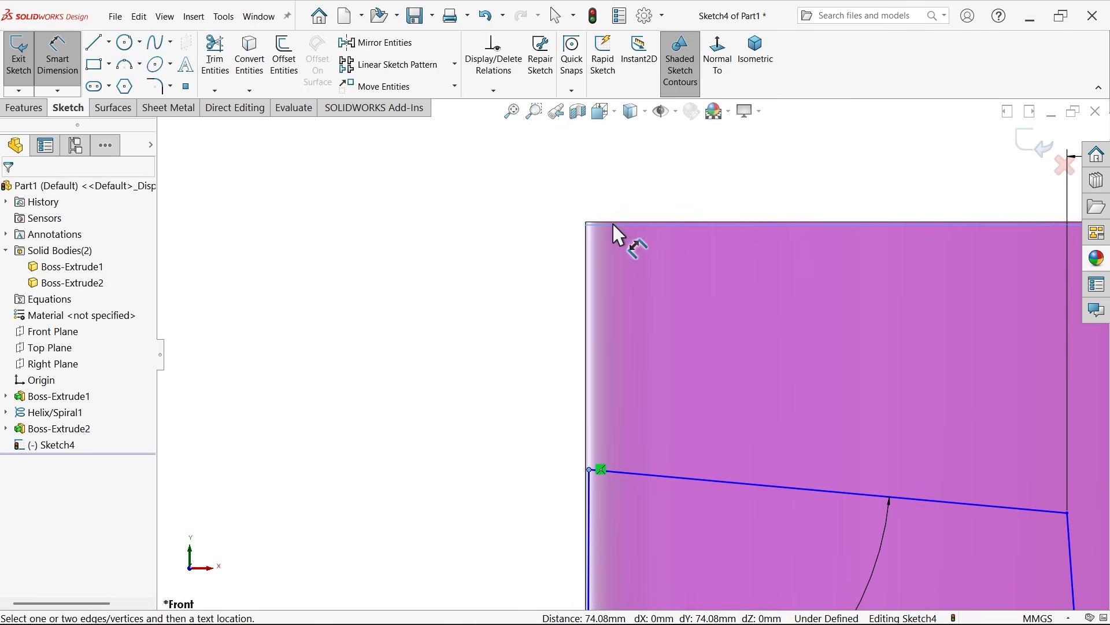
{"action": "scroll", "coordinate": [613, 237], "scroll_direction": "down", "scroll_amount": 2}
{"action": "left_click", "coordinate": [601, 236]}
{"action": "scroll", "coordinate": [595, 247], "scroll_direction": "up", "scroll_amount": 3}
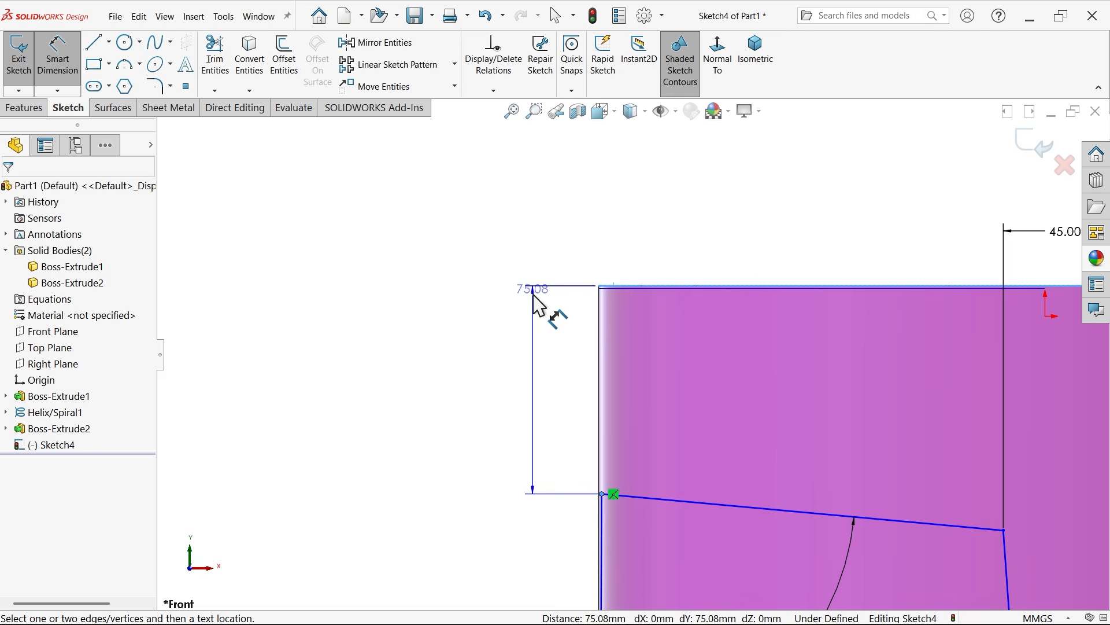
{"action": "left_click", "coordinate": [547, 364]}
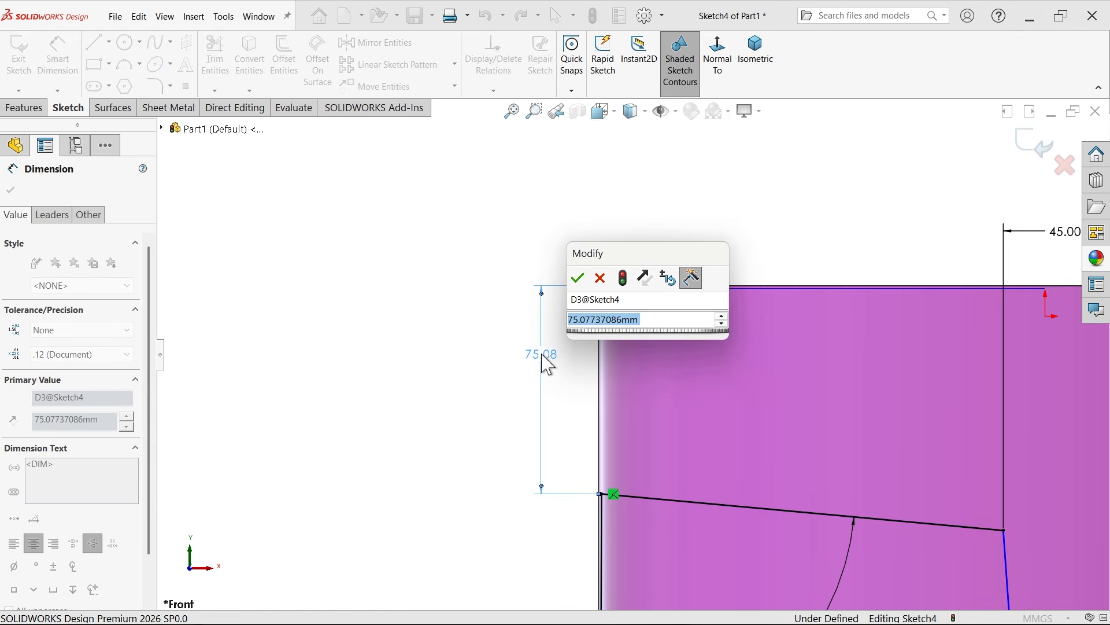
{"action": "type", "text": "60"}
{"action": "key", "text": "Return"}
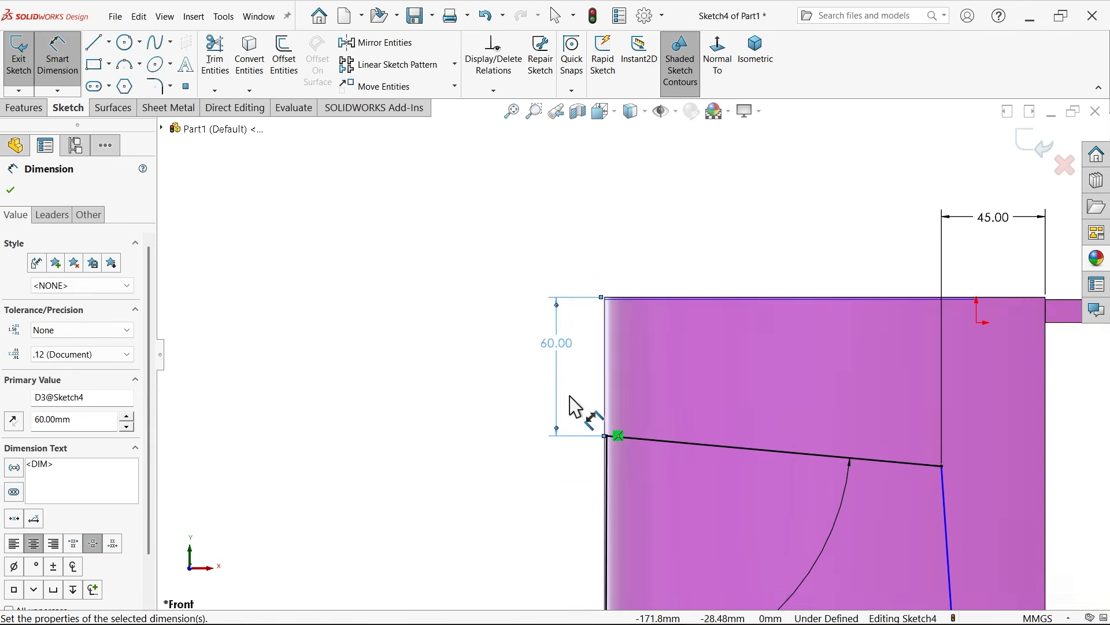
Dimension the horizontal distance from the profile's inner bottom corner to the leg's straight vertical edge as 30 mm
{"action": "scroll", "coordinate": [578, 405], "scroll_direction": "up", "scroll_amount": 5}
{"action": "scroll", "coordinate": [625, 441], "scroll_direction": "down", "scroll_amount": 5}
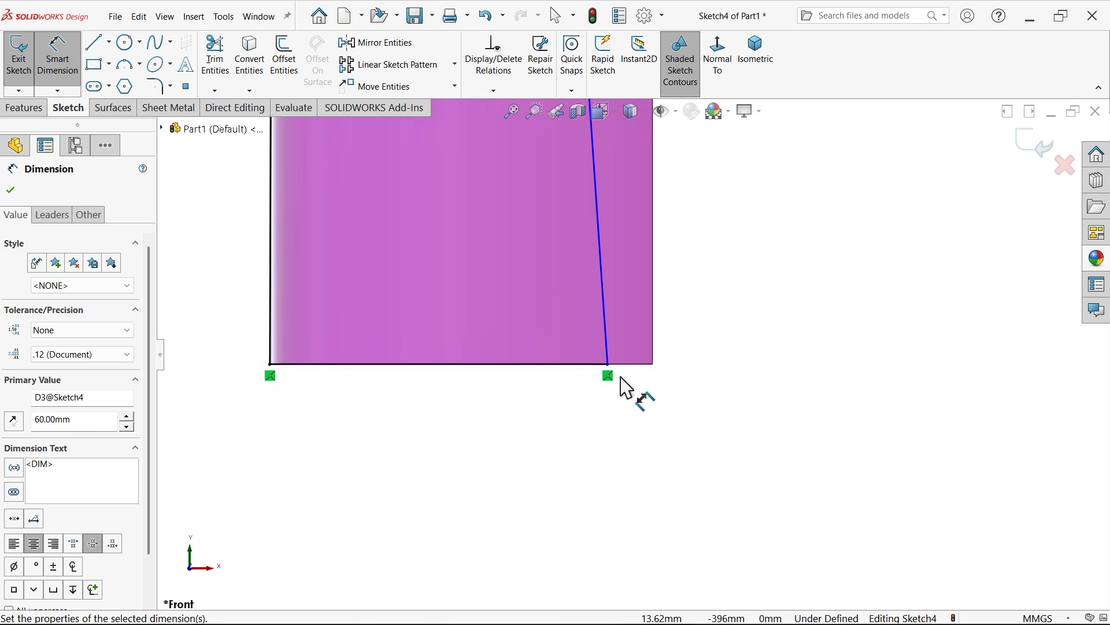
{"action": "left_click", "coordinate": [608, 365]}
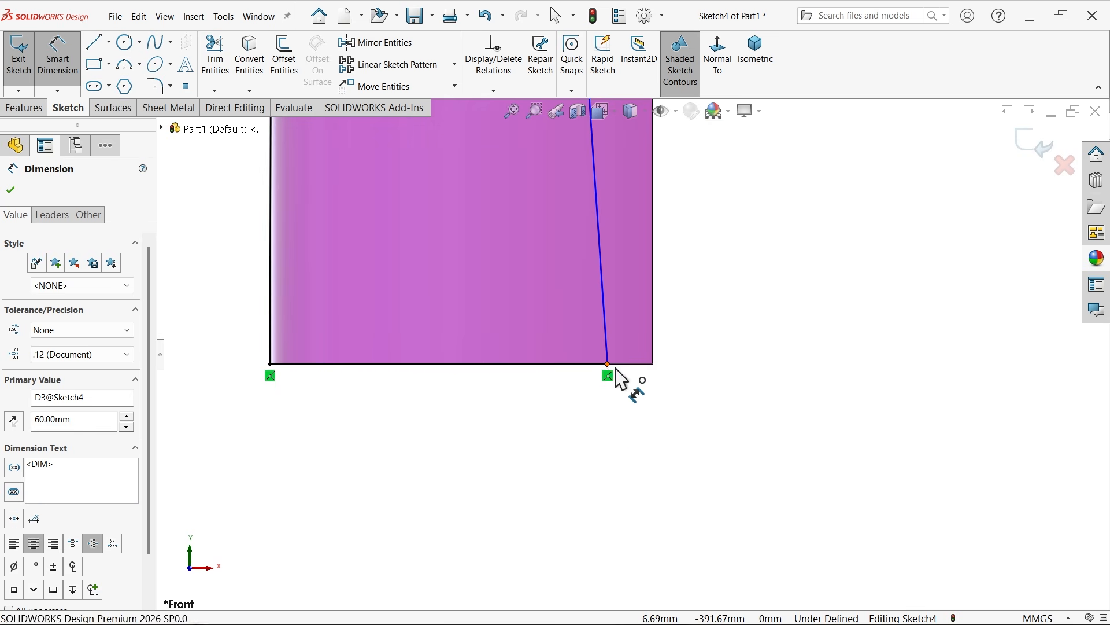
{"action": "left_click", "coordinate": [654, 364]}
{"action": "left_click", "coordinate": [642, 419]}
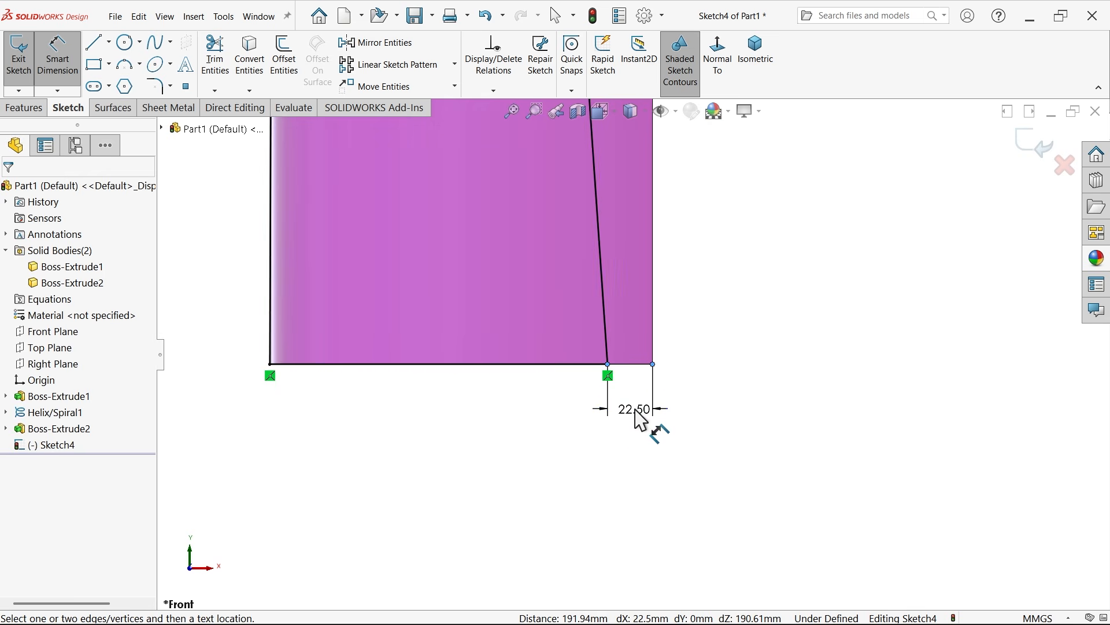
{"action": "type", "text": "30"}
{"action": "key", "text": "Return"}
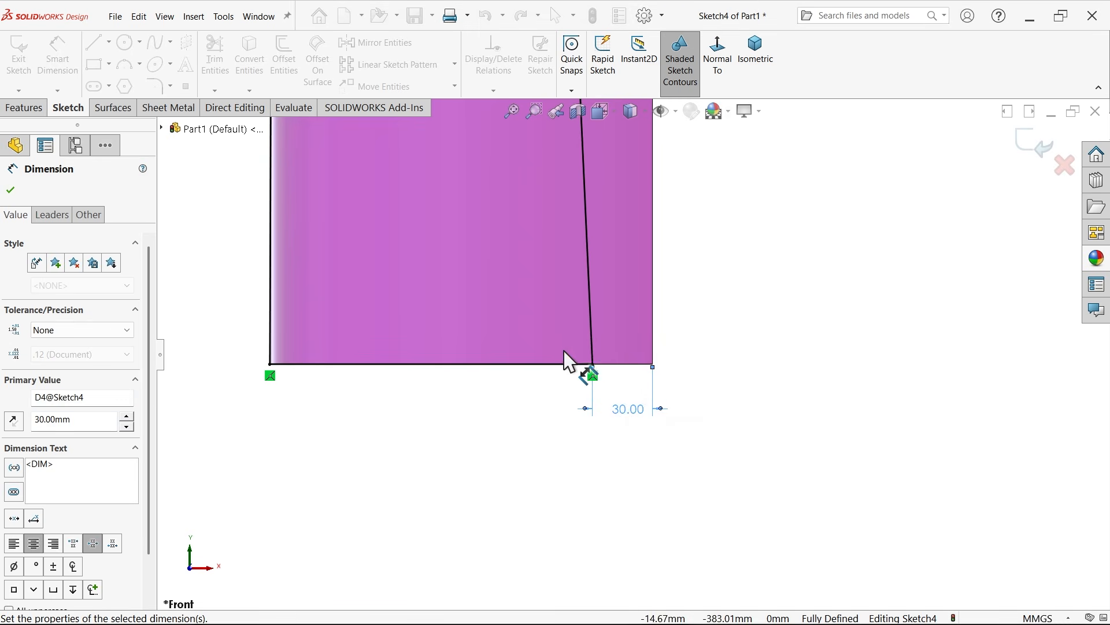
Cut the profile through the leg with an Extruded Cut using the Through All end condition
{"action": "scroll", "coordinate": [564, 361], "scroll_direction": "up", "scroll_amount": 4}
{"action": "scroll", "coordinate": [605, 261], "scroll_direction": "down", "scroll_amount": 3}
{"action": "scroll", "coordinate": [546, 226], "scroll_direction": "down", "scroll_amount": 5}
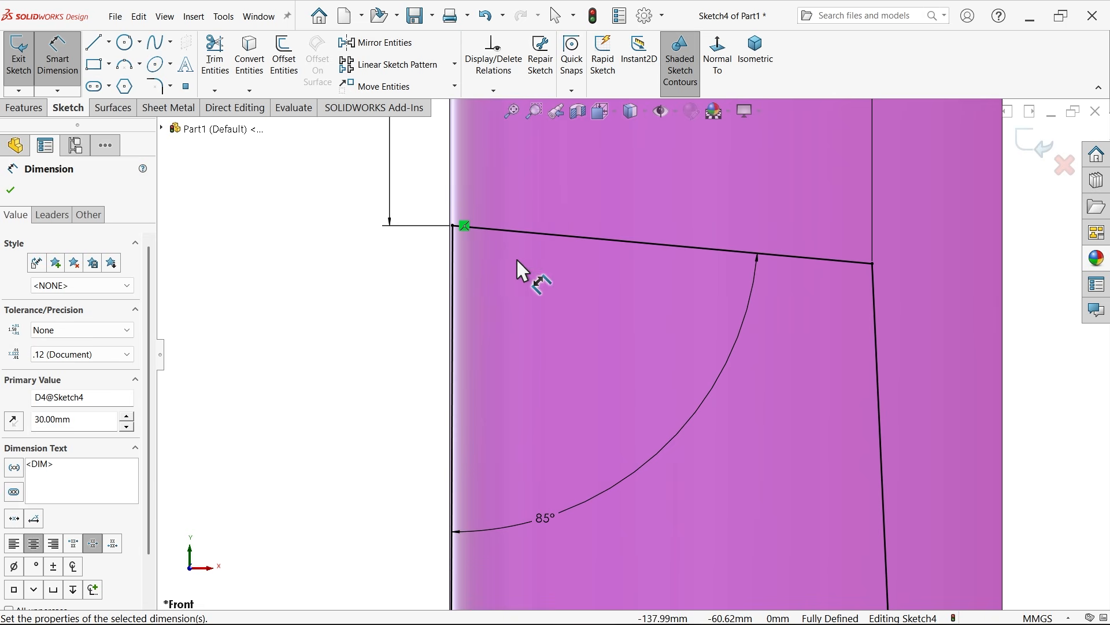
{"action": "scroll", "coordinate": [511, 255], "scroll_direction": "down", "scroll_amount": 2}
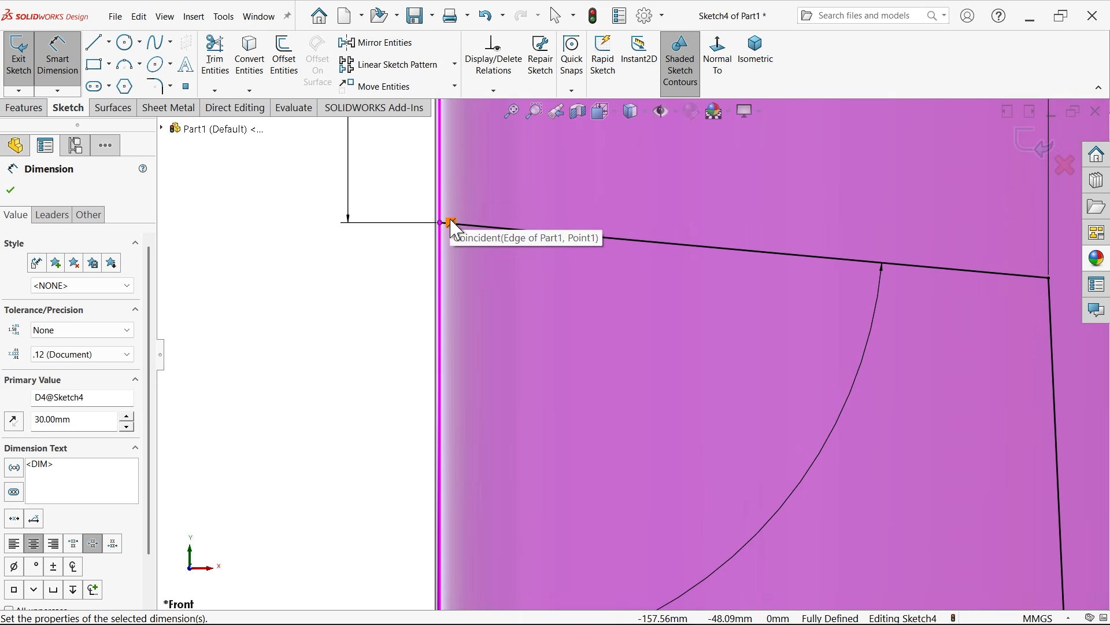
{"action": "scroll", "coordinate": [449, 219], "scroll_direction": "up", "scroll_amount": 6}
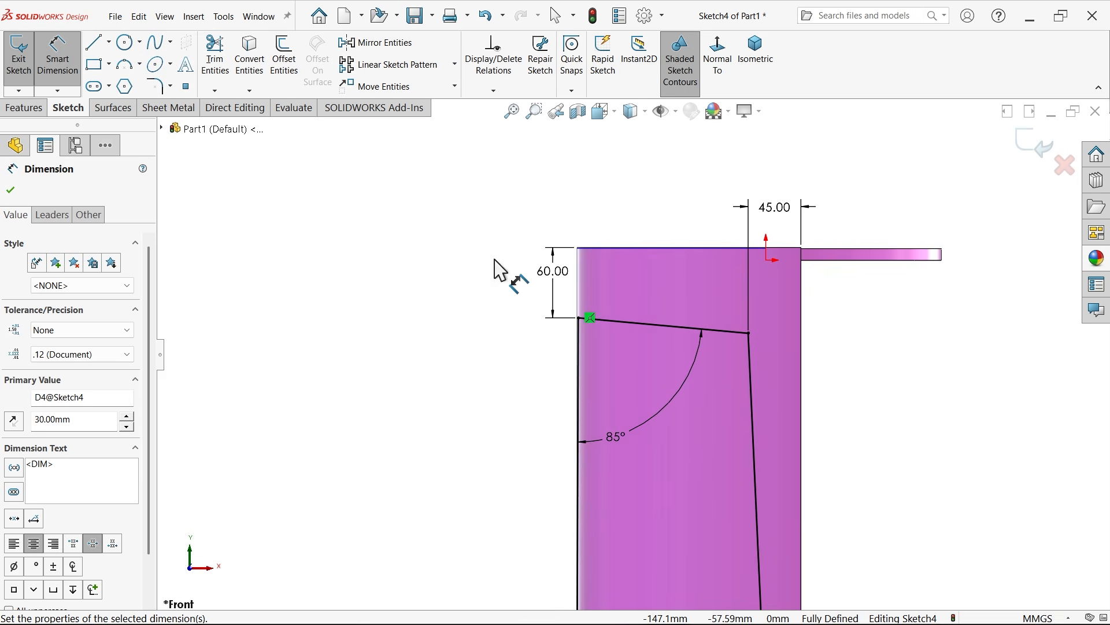
{"action": "left_click", "coordinate": [26, 108]}
{"action": "left_click", "coordinate": [258, 58]}
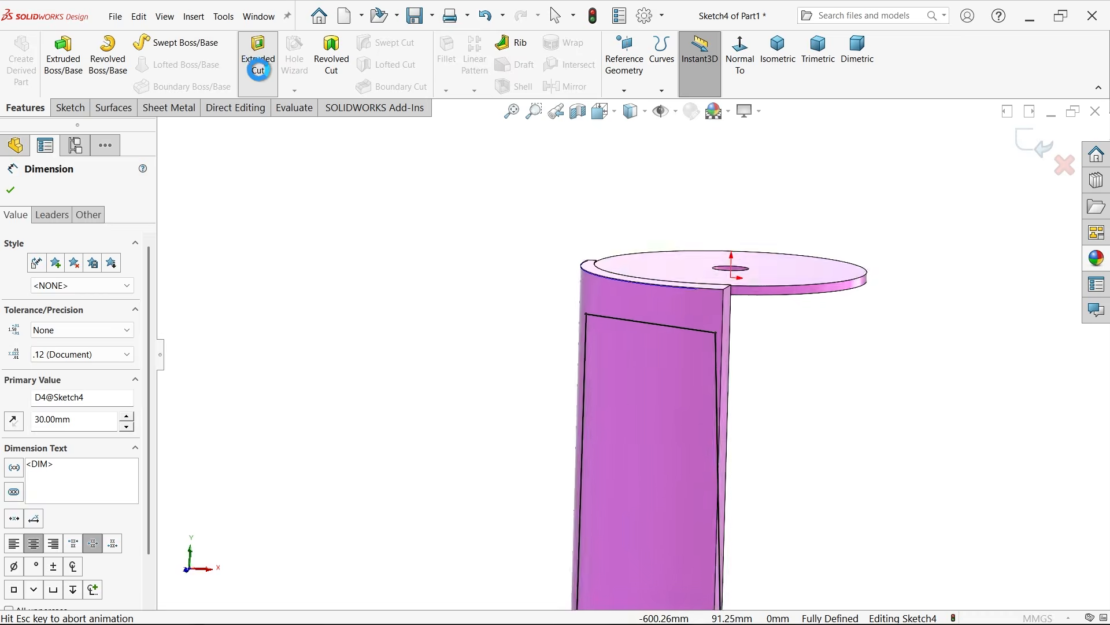
{"action": "left_click", "coordinate": [110, 279]}
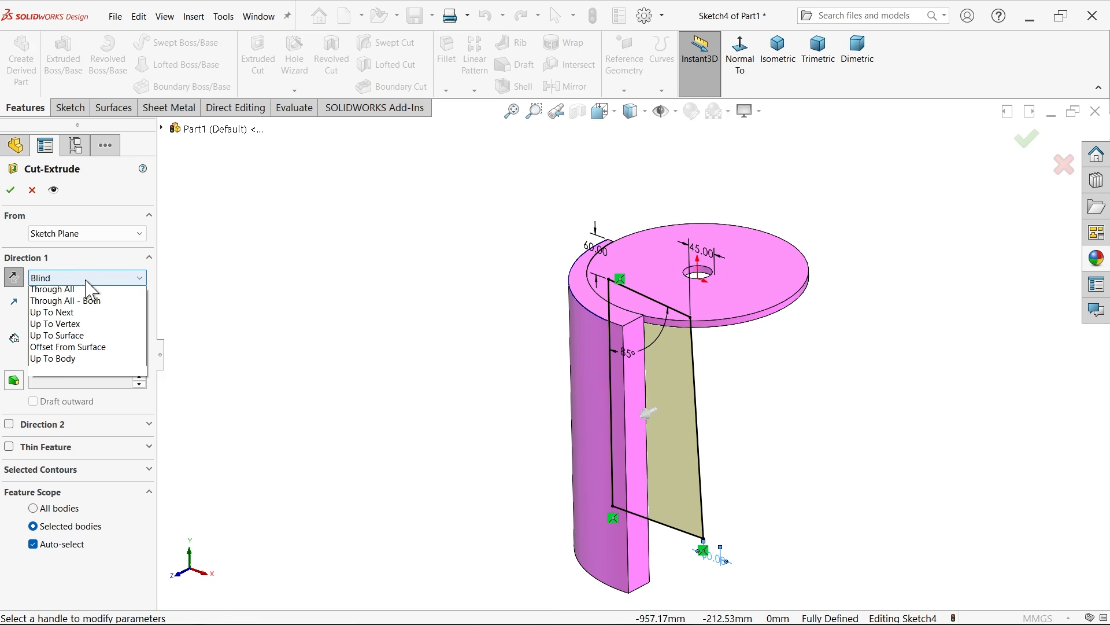
{"action": "left_click", "coordinate": [87, 304]}
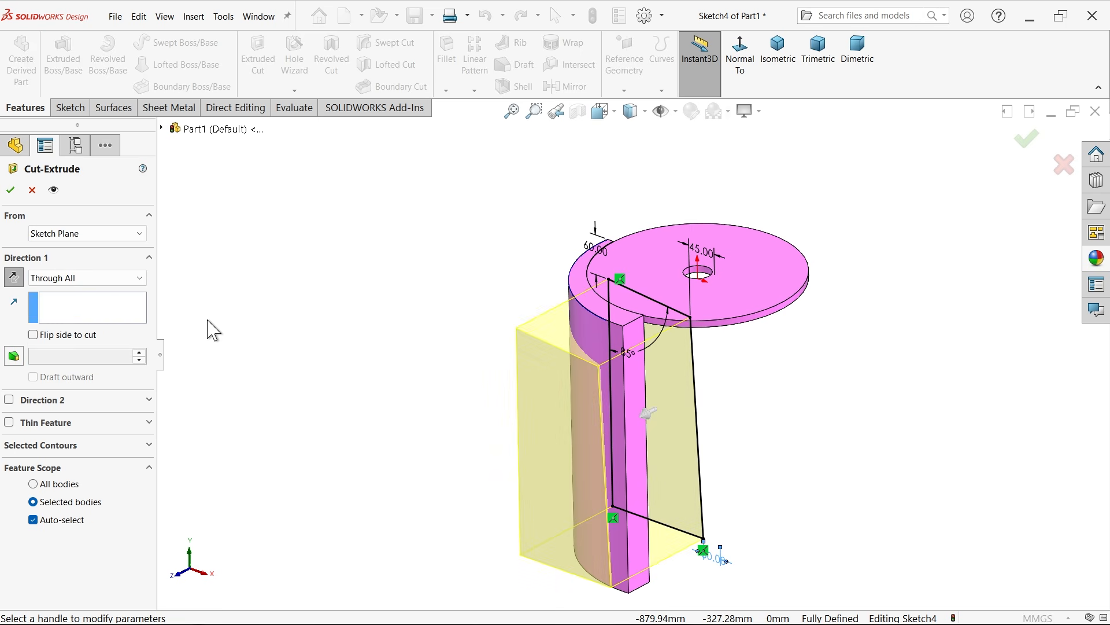
{"action": "left_click", "coordinate": [9, 191]}
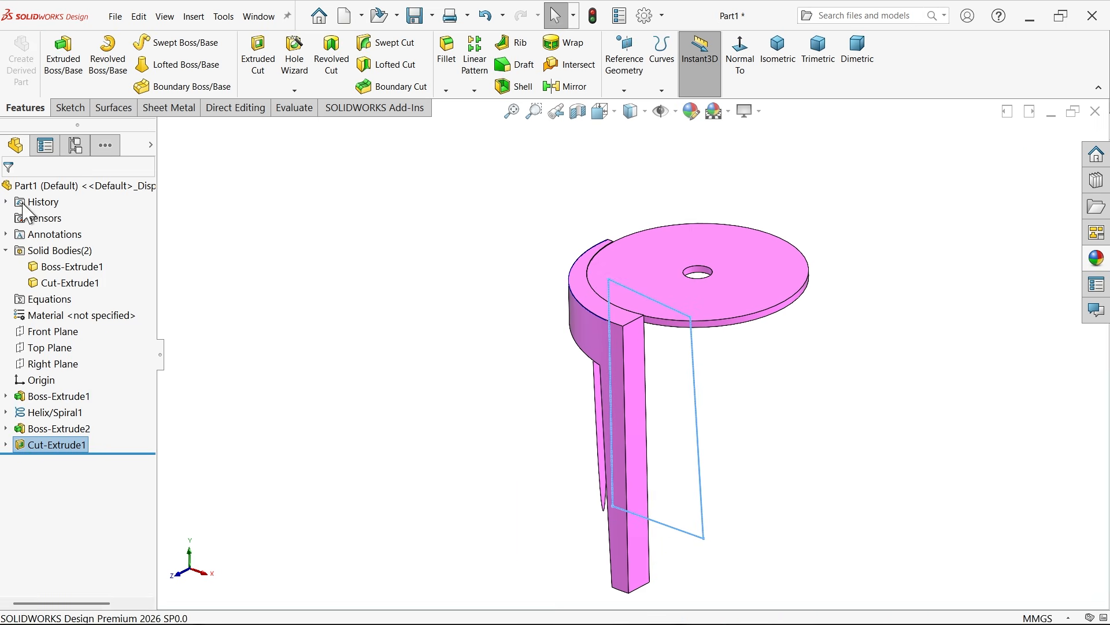
Inspect the cut along the leg's outer edge and reopen the cut's sketch for editing
{"action": "middle_click_drag", "start_coordinate": [466, 343], "coordinate": [598, 335]}
{"action": "scroll", "coordinate": [616, 294], "scroll_direction": "down", "scroll_amount": 3}
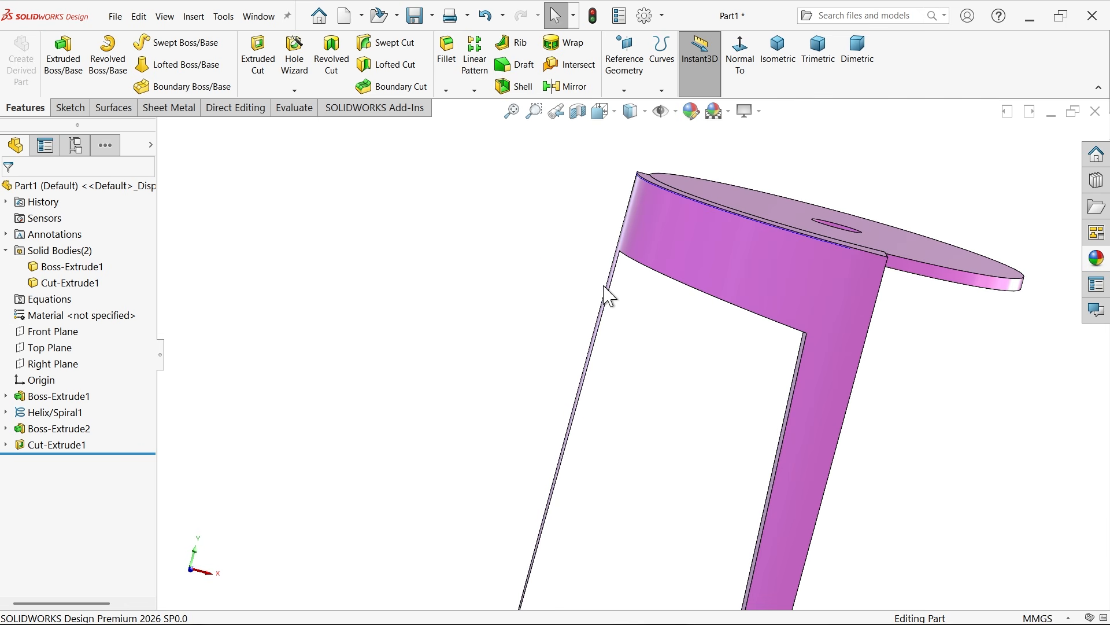
{"action": "middle_click_drag", "start_coordinate": [606, 295], "coordinate": [640, 312]}
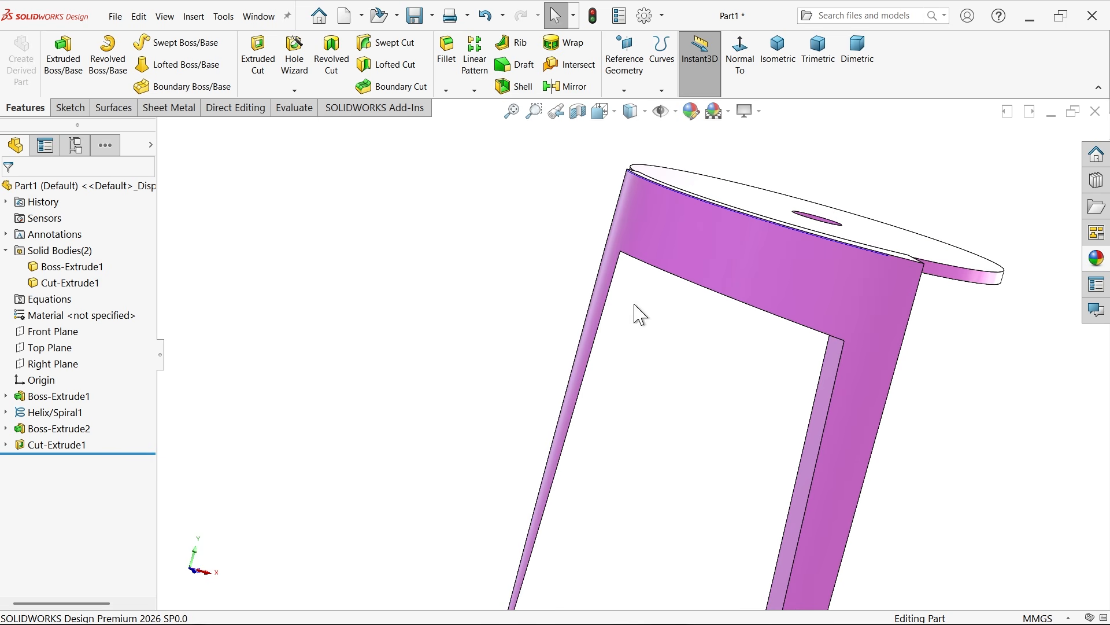
{"action": "left_click", "coordinate": [6, 444]}
{"action": "left_click", "coordinate": [51, 461]}
{"action": "left_click", "coordinate": [59, 428]}
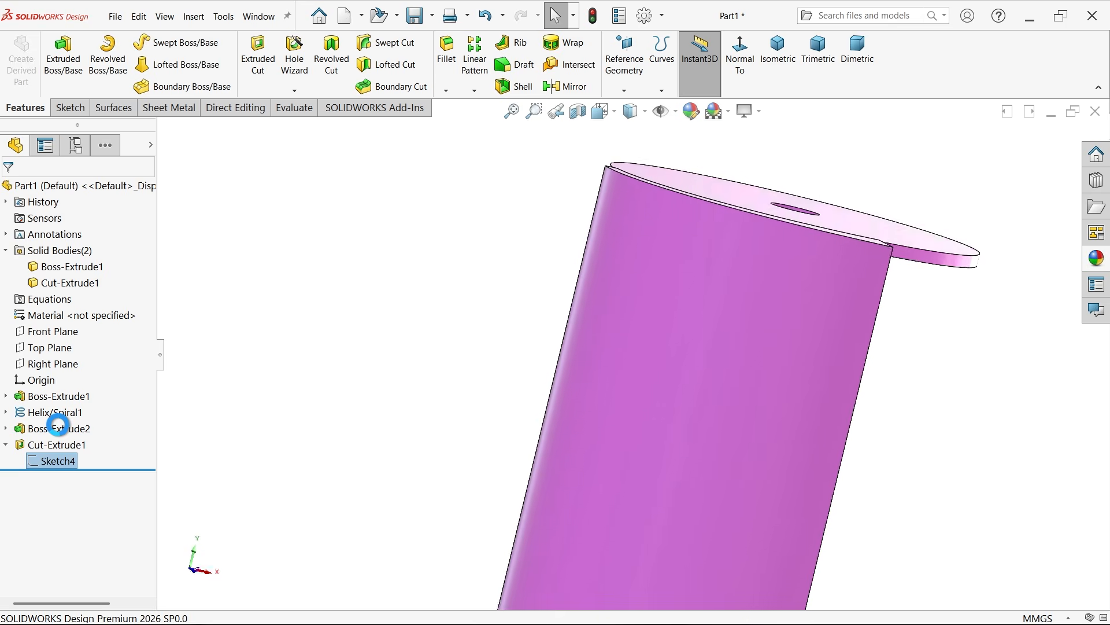
Delete the coincident relation at the profile's outer upper corner and snap that corner onto the leg's outermost edge
{"action": "scroll", "coordinate": [440, 324], "scroll_direction": "down", "scroll_amount": 6}
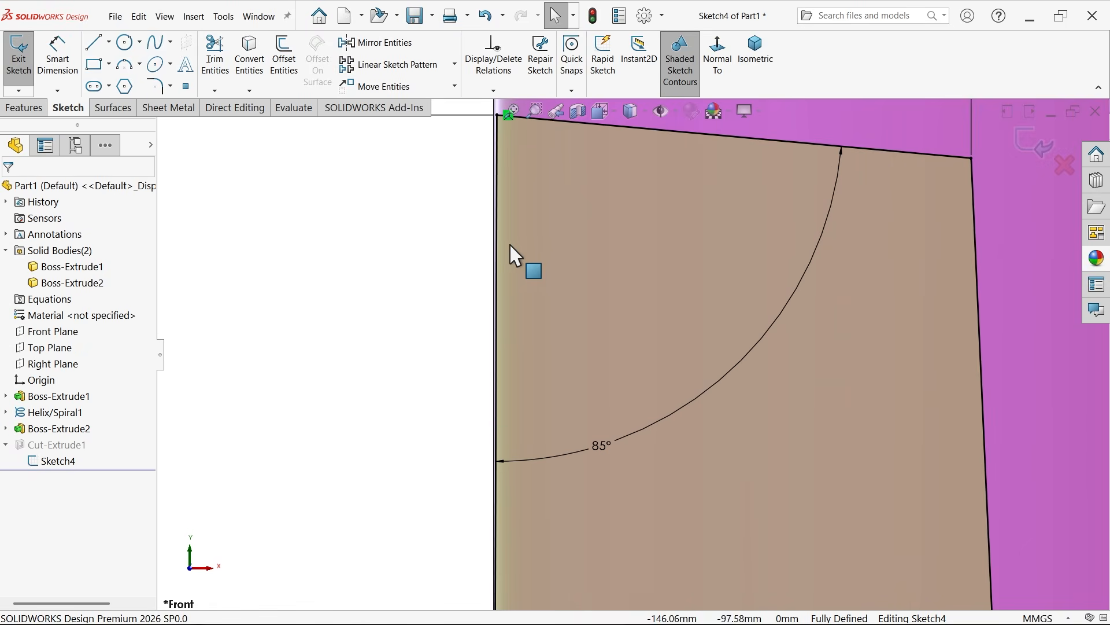
{"action": "scroll", "coordinate": [520, 205], "scroll_direction": "down", "scroll_amount": 2}
{"action": "scroll", "coordinate": [514, 228], "scroll_direction": "down", "scroll_amount": 2}
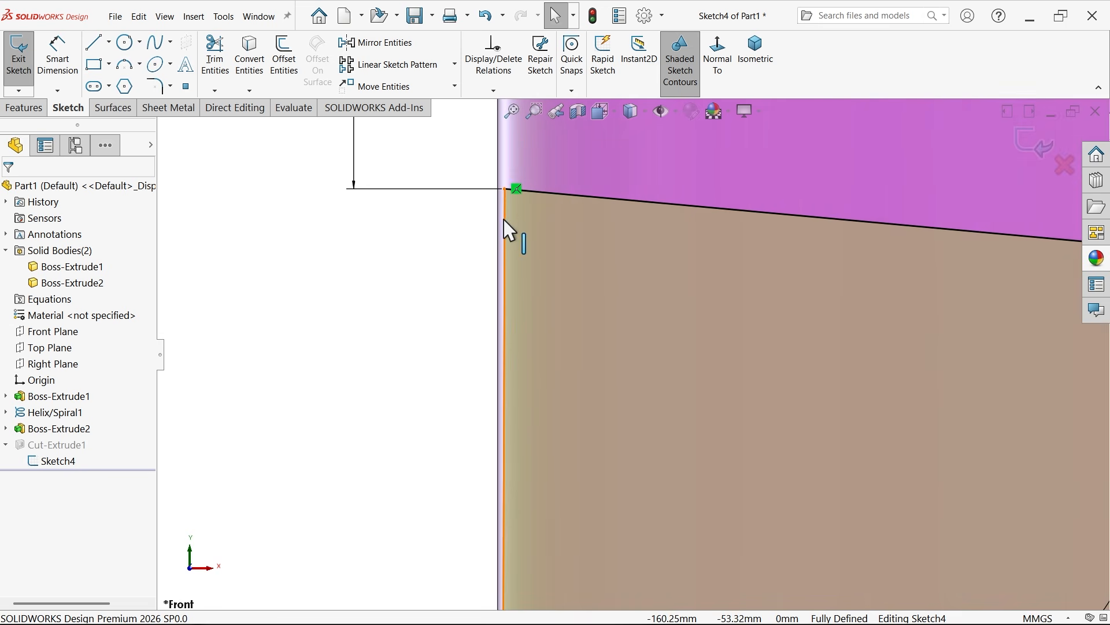
{"action": "left_click", "coordinate": [509, 230]}
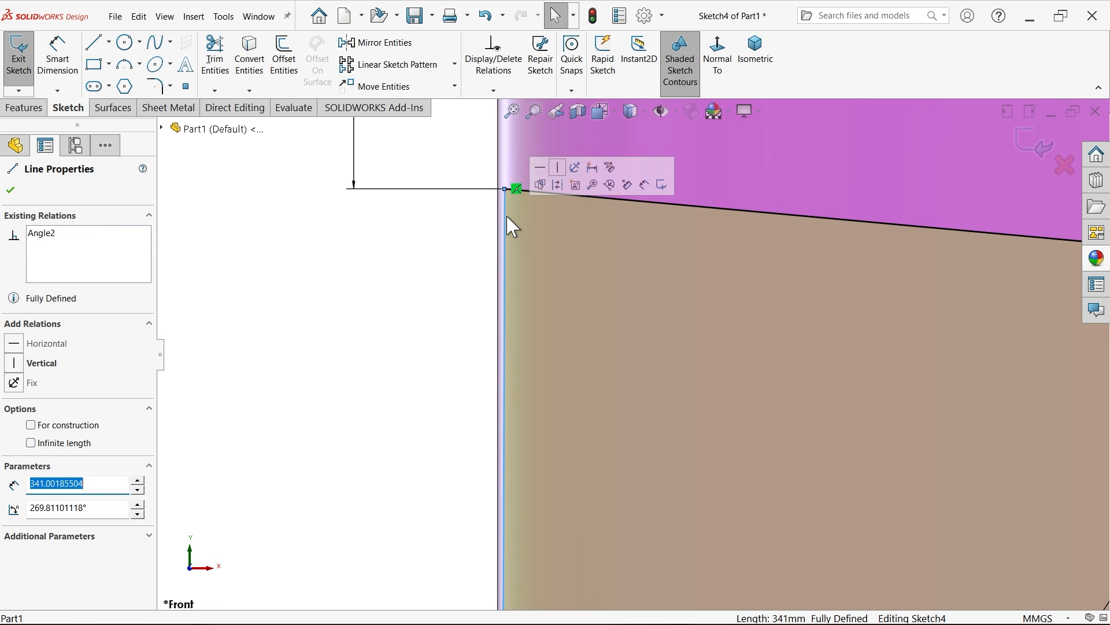
{"action": "key", "text": "Escape"}
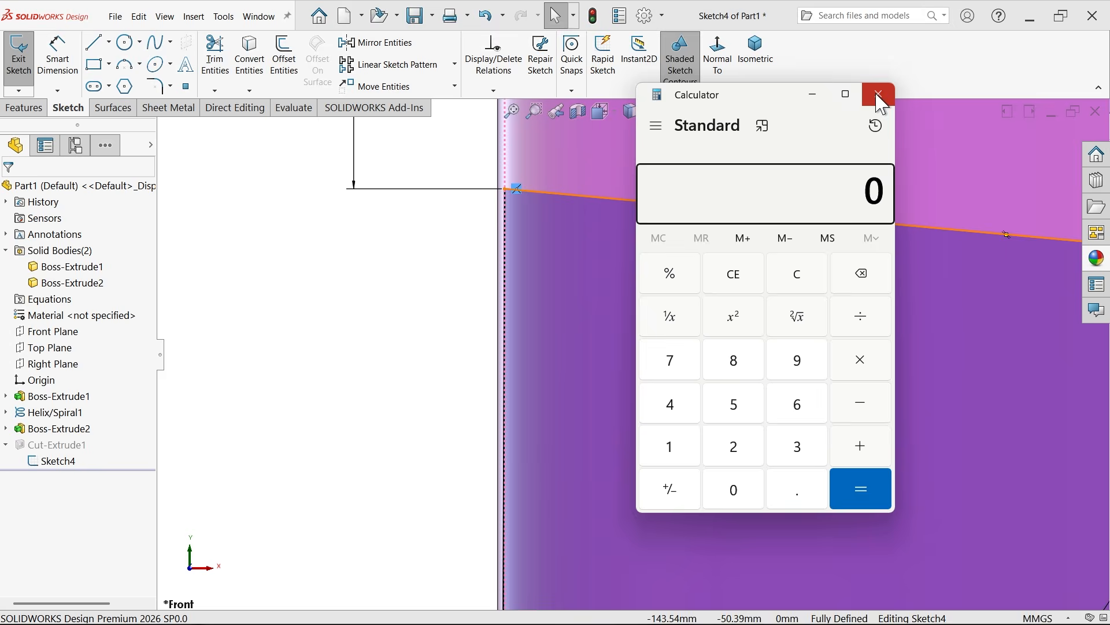
{"action": "left_click", "coordinate": [873, 95]}
{"action": "key", "text": "Delete"}
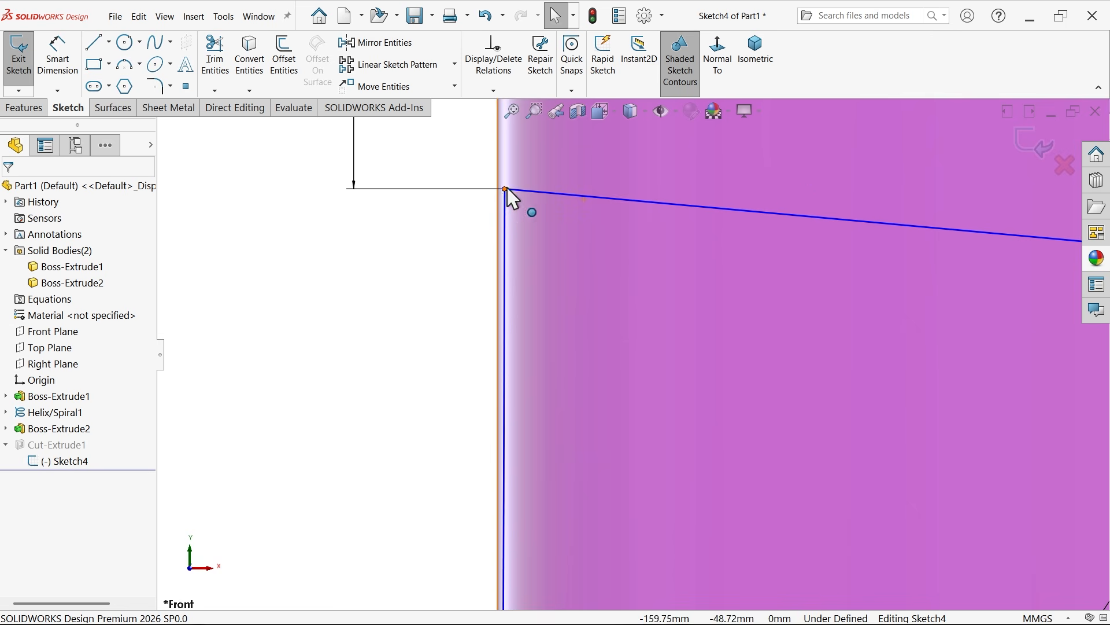
{"action": "mouse_move", "coordinate": [505, 191]}
{"action": "left_mouse_down"}
{"action": "mouse_move", "coordinate": [482, 192]}
{"action": "mouse_move", "coordinate": [498, 191]}
{"action": "left_mouse_up"}
{"action": "scroll", "coordinate": [486, 212], "scroll_direction": "up", "scroll_amount": 2}
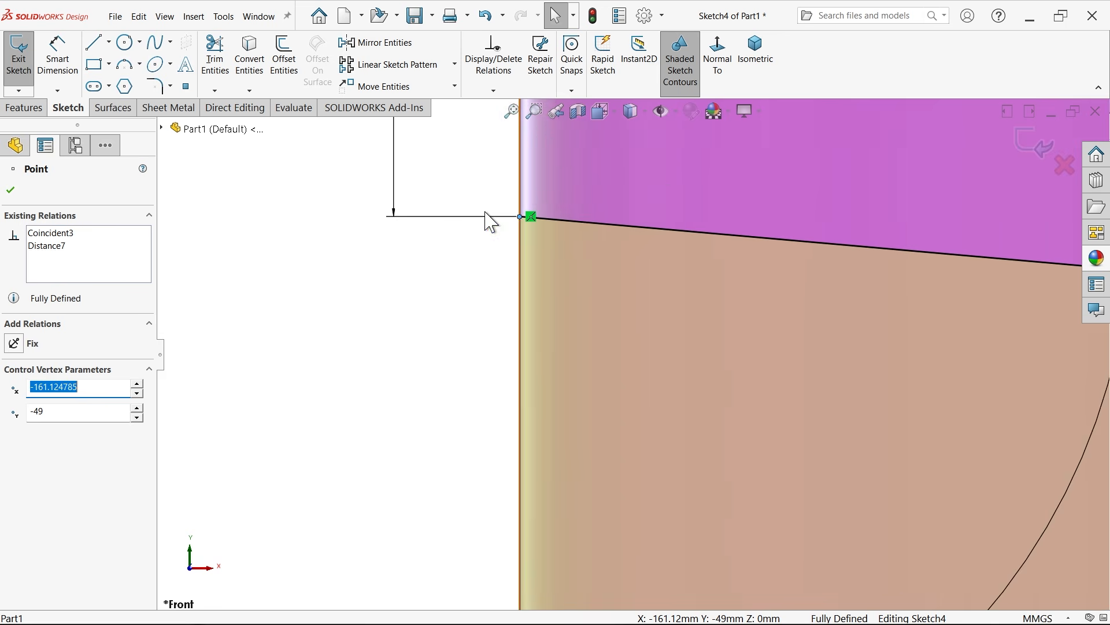
{"action": "left_click", "coordinate": [479, 288]}
Exit the sketch to rebuild the cut and hide the helix curve
{"action": "scroll", "coordinate": [535, 266], "scroll_direction": "up", "scroll_amount": 4}
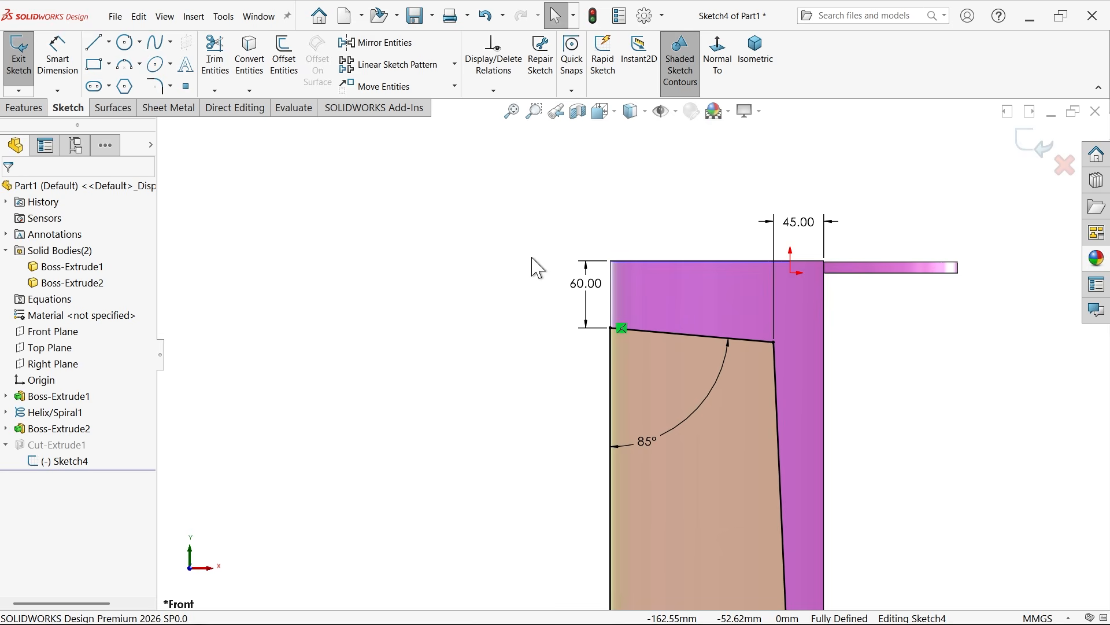
{"action": "scroll", "coordinate": [670, 425], "scroll_direction": "down", "scroll_amount": 3}
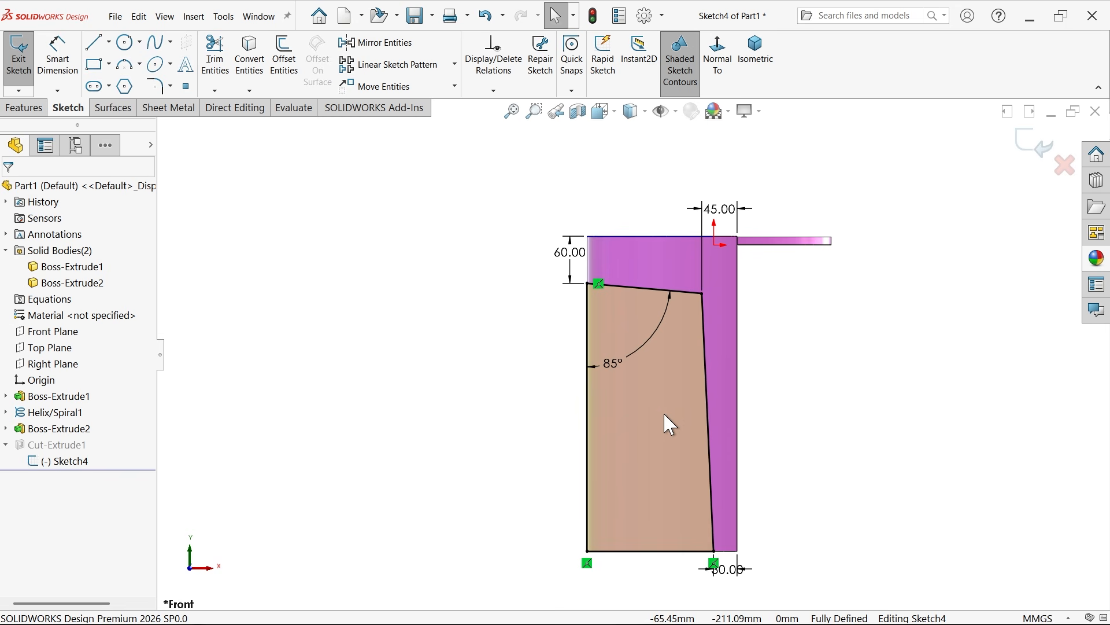
{"action": "left_click", "coordinate": [1033, 144]}
{"action": "middle_click_drag", "start_coordinate": [670, 335], "coordinate": [717, 354]}
{"action": "left_click", "coordinate": [26, 414]}
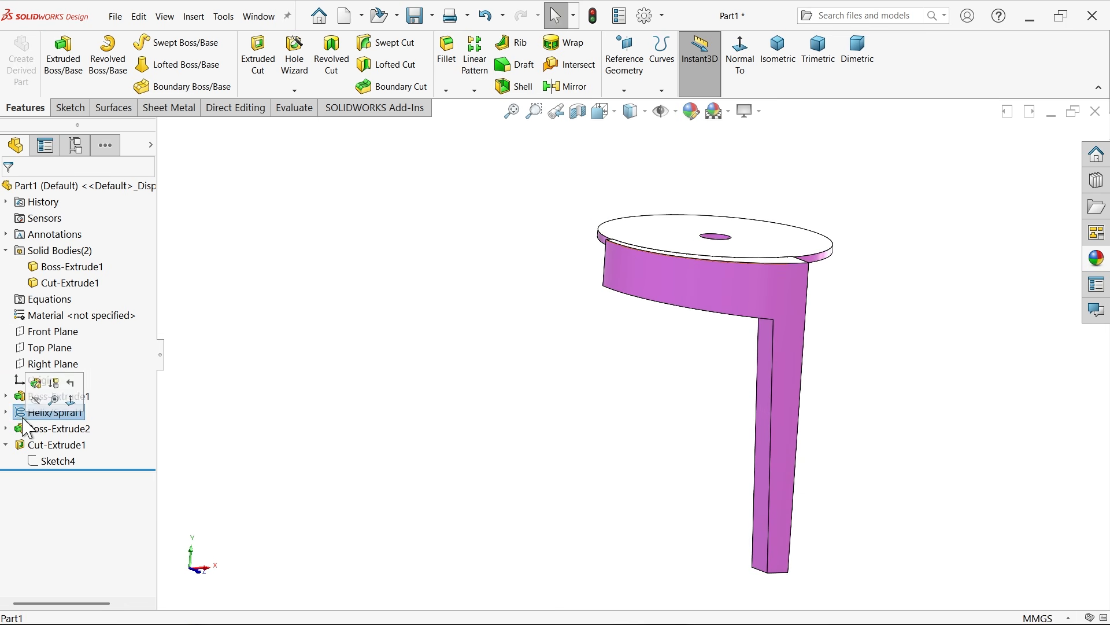
{"action": "left_click", "coordinate": [37, 401]}
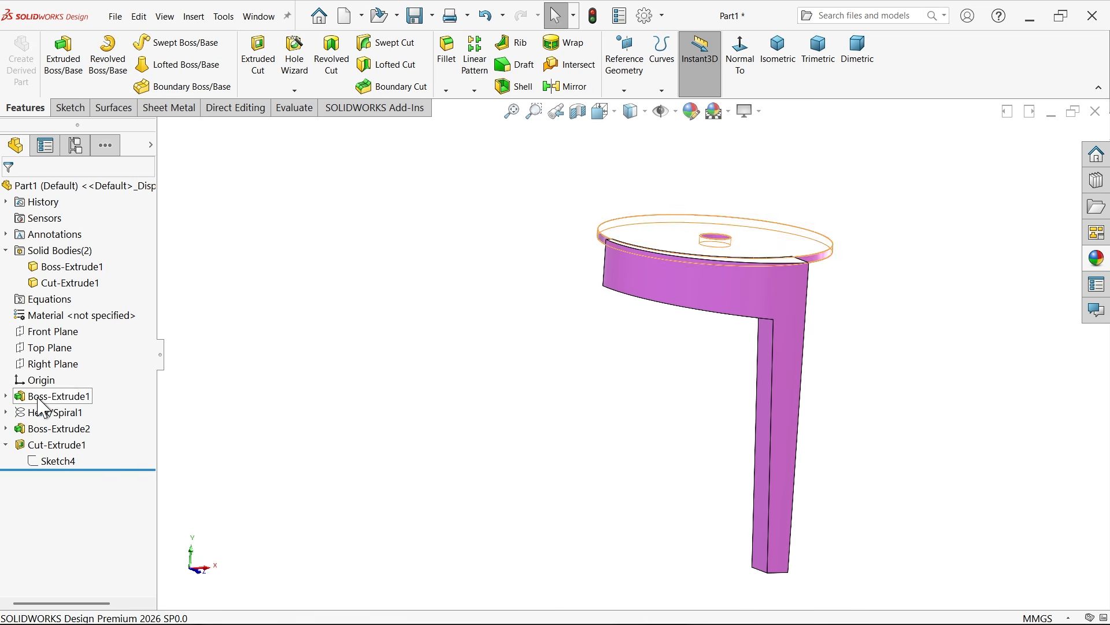
Start a multi-radius fillet with a 70 mm radius and add the inner corner edge where the curved rim meets the leg
{"action": "scroll", "coordinate": [752, 353], "scroll_direction": "down", "scroll_amount": 3}
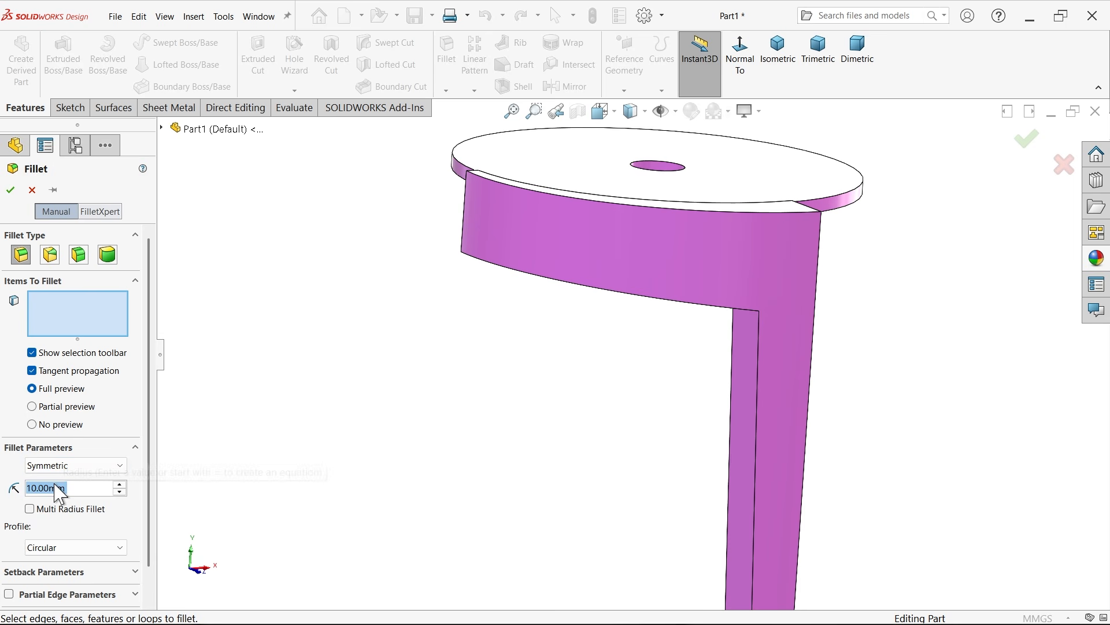
{"action": "type", "text": "70"}
{"action": "key", "text": "Return"}
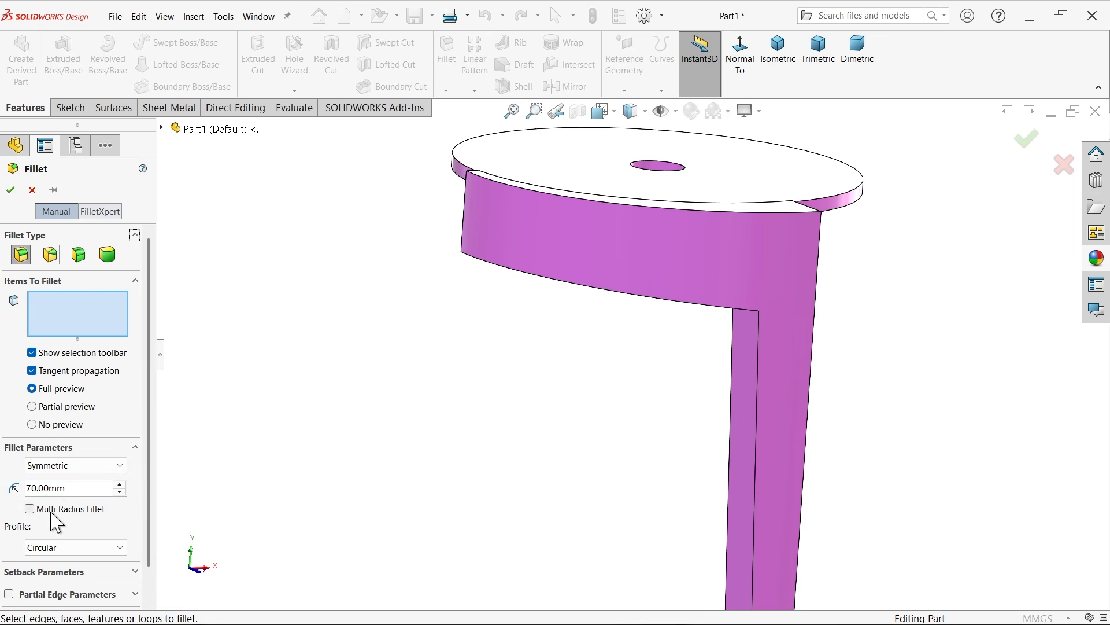
{"action": "left_click", "coordinate": [29, 509]}
{"action": "middle_click_drag", "start_coordinate": [716, 407], "coordinate": [750, 277]}
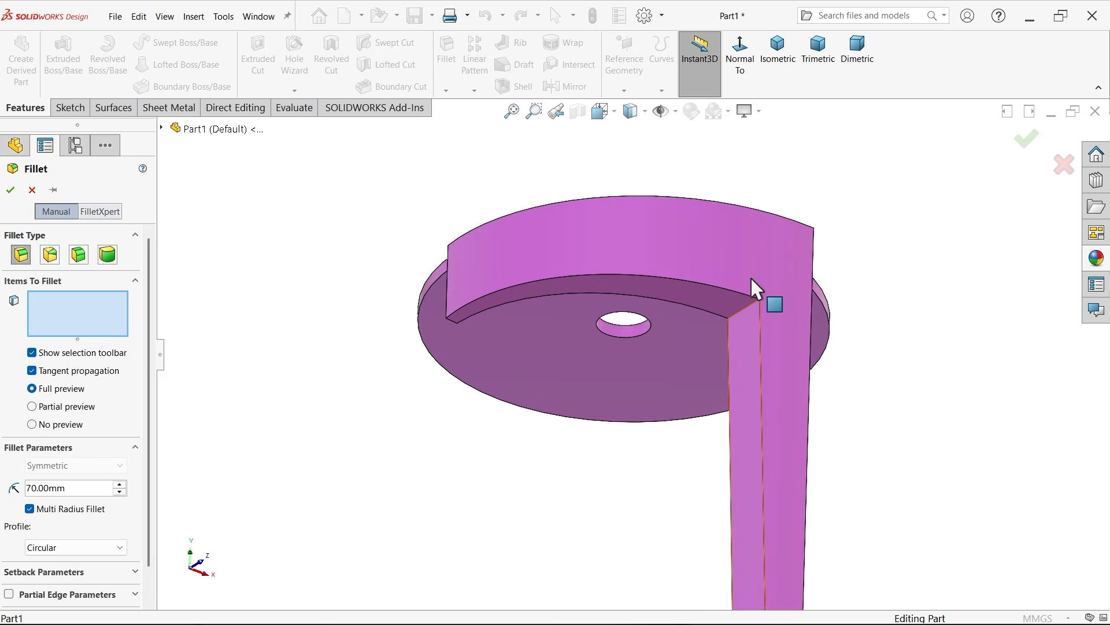
{"action": "scroll", "coordinate": [706, 364], "scroll_direction": "down", "scroll_amount": 5}
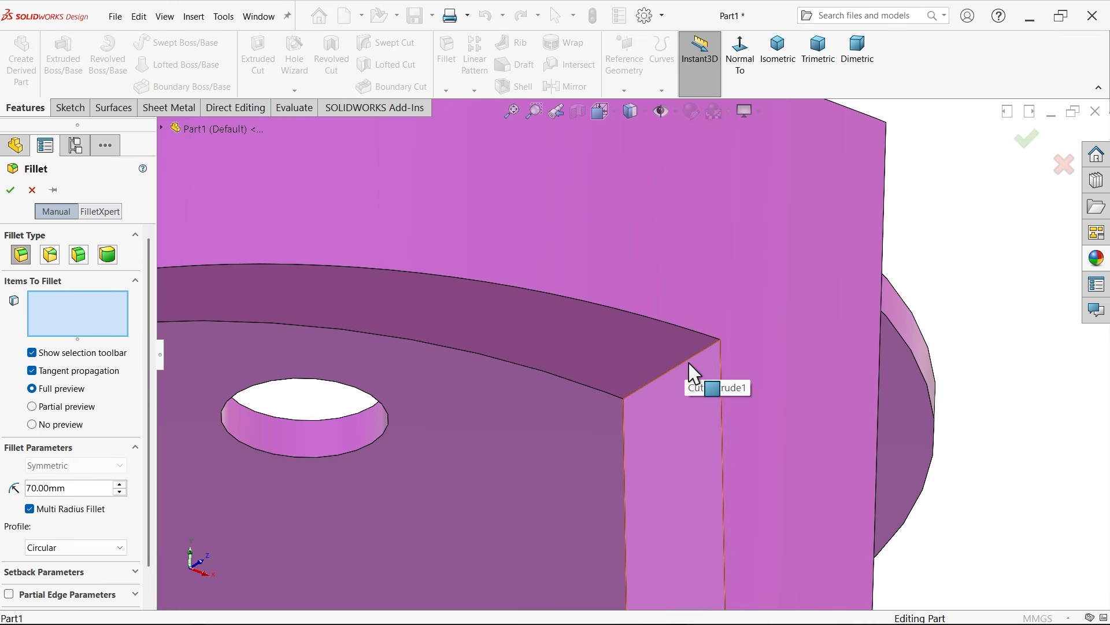
{"action": "left_click", "coordinate": [684, 362]}
{"action": "scroll", "coordinate": [685, 370], "scroll_direction": "up", "scroll_amount": 5}
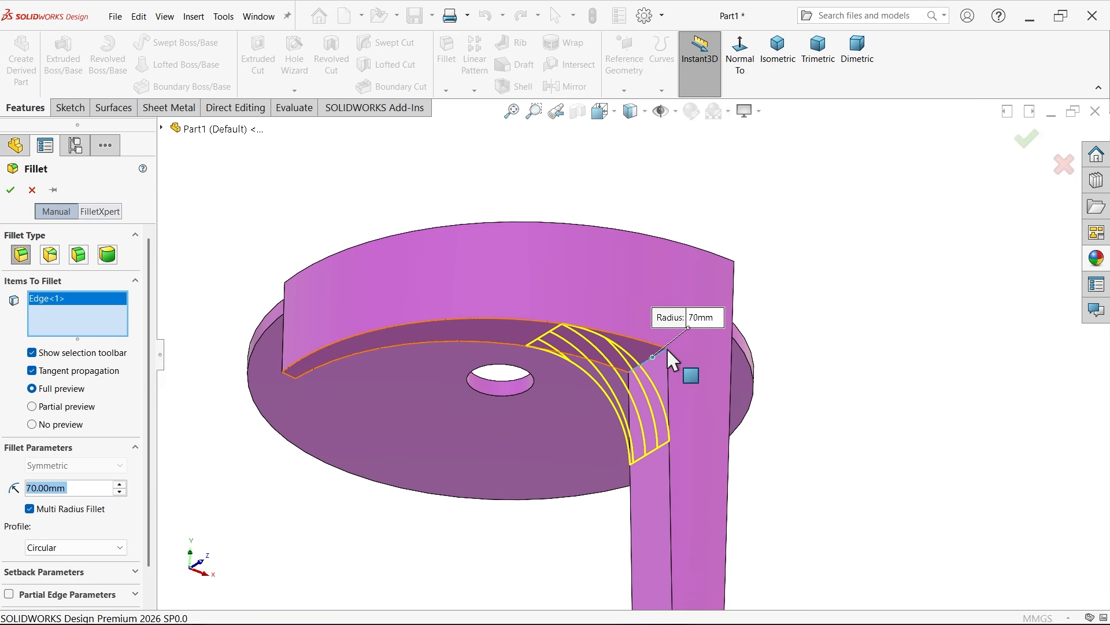
{"action": "middle_click_drag", "start_coordinate": [671, 358], "coordinate": [777, 266]}
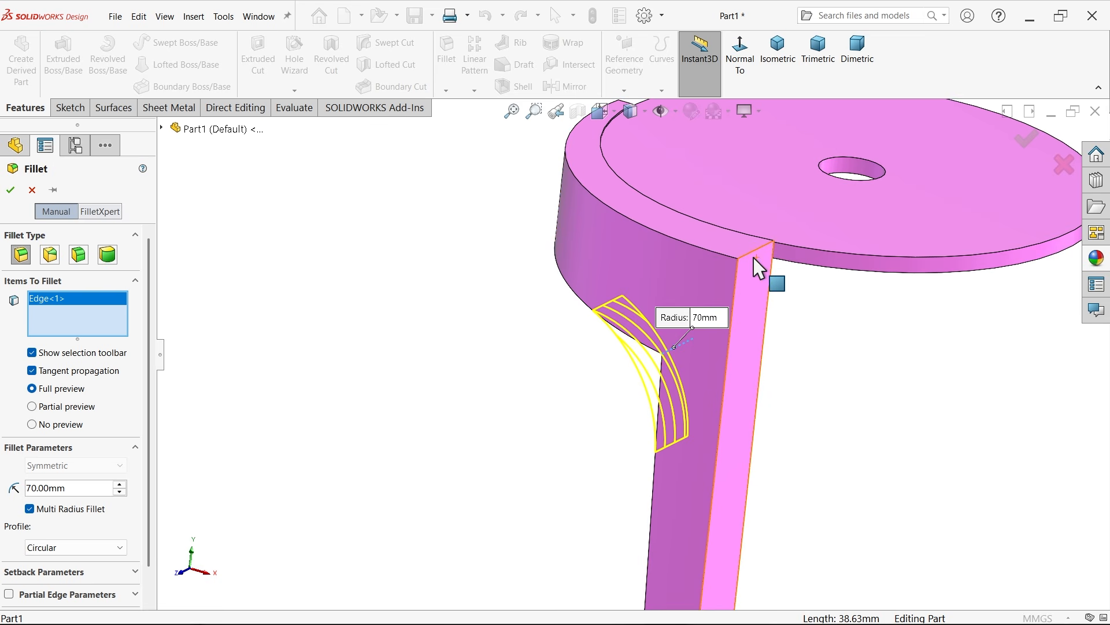
Add the leg's outer upper corner edge to the fillet with a 30 mm radius and apply the fillet
{"action": "left_click", "coordinate": [759, 267]}
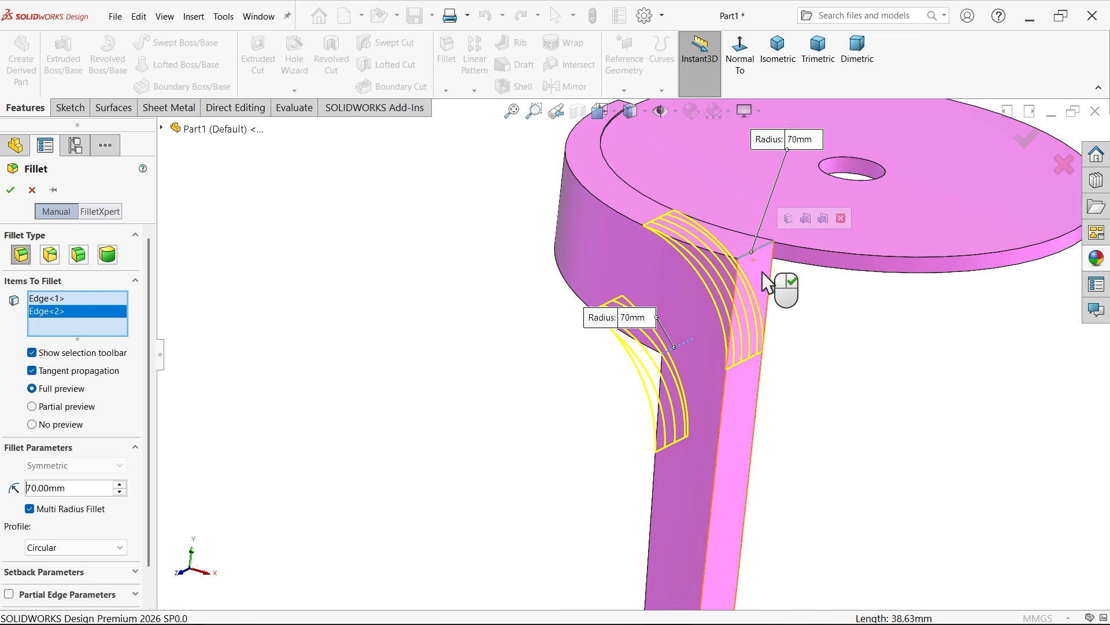
{"action": "scroll", "coordinate": [766, 281], "scroll_direction": "down", "scroll_amount": 2}
{"action": "left_click_drag", "start_coordinate": [786, 116], "coordinate": [857, 367]}
{"action": "left_click_drag", "start_coordinate": [555, 344], "coordinate": [409, 373]}
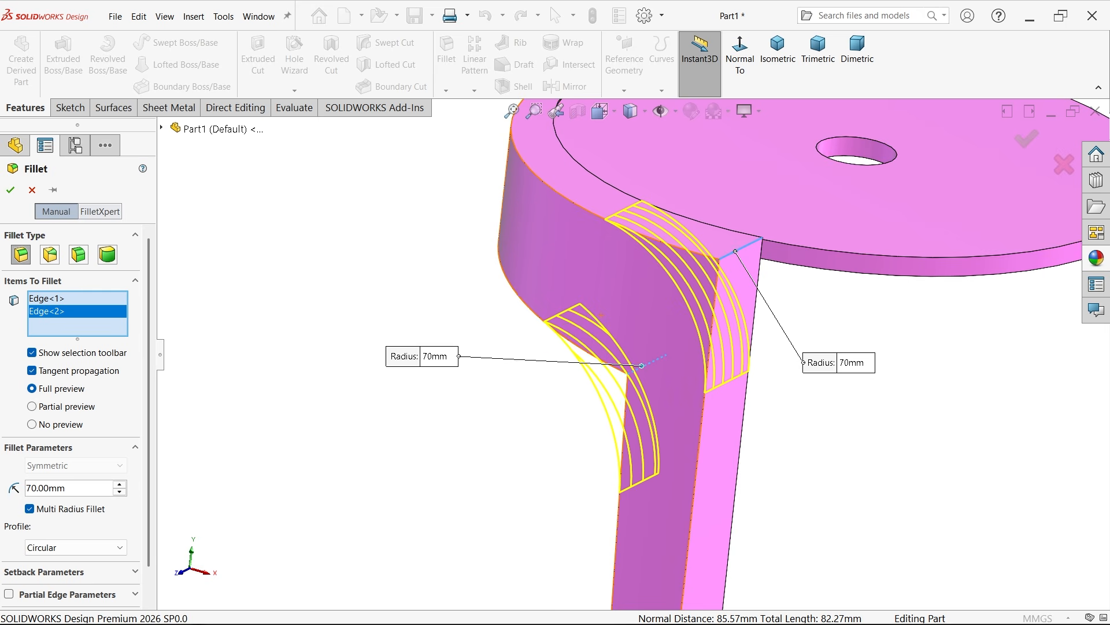
{"action": "left_click", "coordinate": [854, 362]}
{"action": "type", "text": "3"}
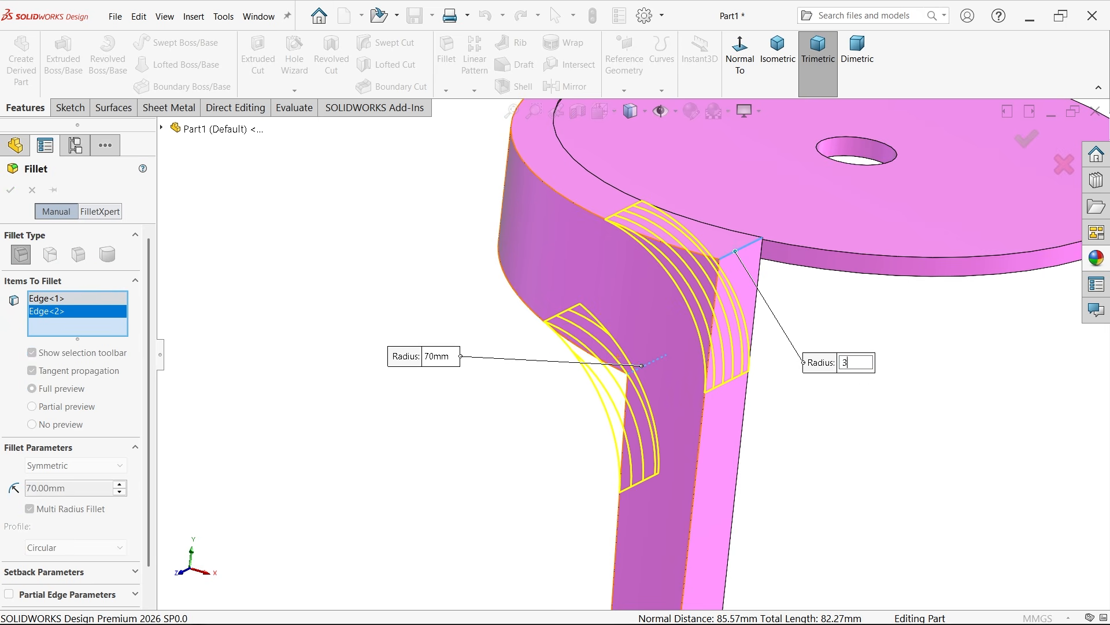
{"action": "type", "text": "0"}
{"action": "key", "text": "Return"}
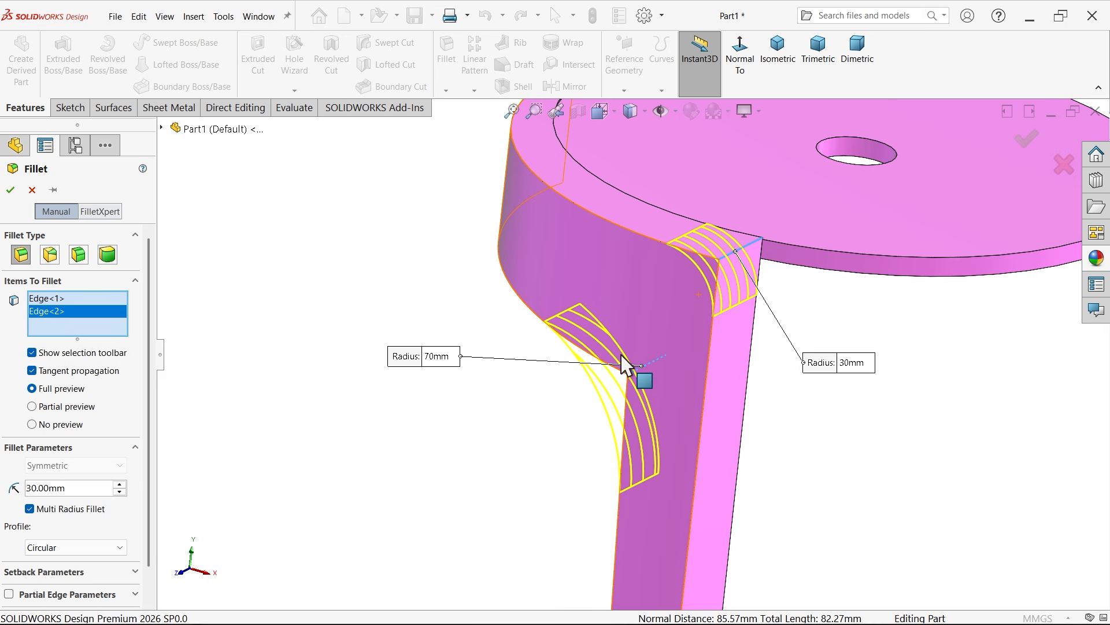
{"action": "left_click", "coordinate": [11, 190]}
{"action": "scroll", "coordinate": [471, 353], "scroll_direction": "up", "scroll_amount": 4}
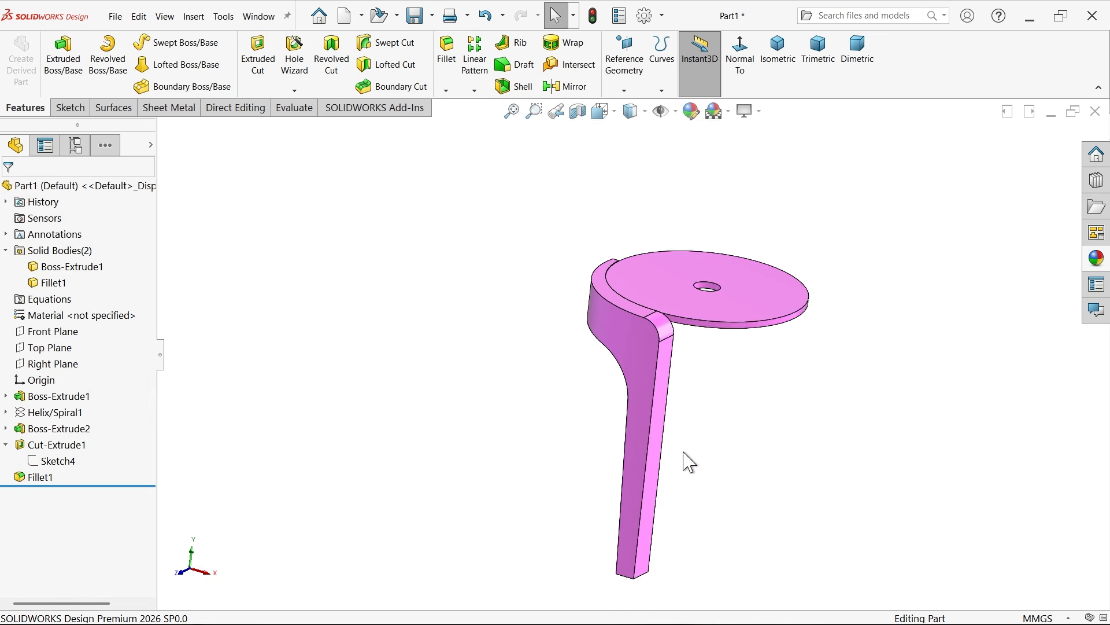
Switch to the stool drawing in Photos and examine the draft angles of the legs in the section and side views
{"action": "scroll", "coordinate": [694, 461], "scroll_direction": "down", "scroll_amount": 2}
{"action": "middle_click_drag", "start_coordinate": [700, 461], "coordinate": [650, 445]}
{"action": "scroll", "coordinate": [708, 428], "scroll_direction": "up", "scroll_amount": 3}
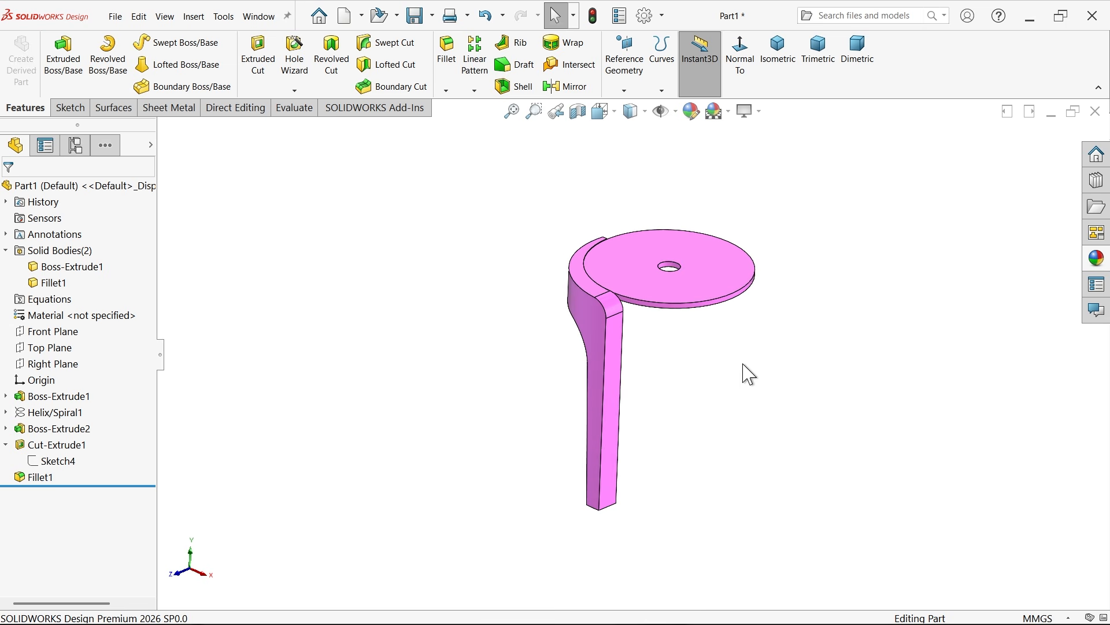
{"action": "scroll", "coordinate": [744, 372], "scroll_direction": "down", "scroll_amount": 2}
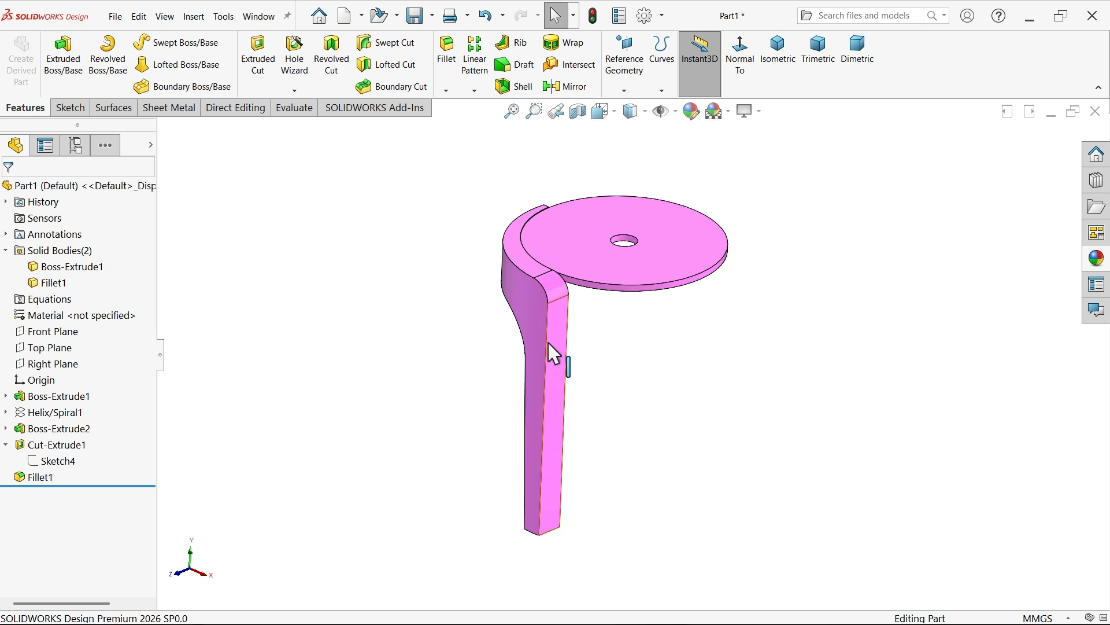
{"action": "mouse_move", "coordinate": [441, 623]}
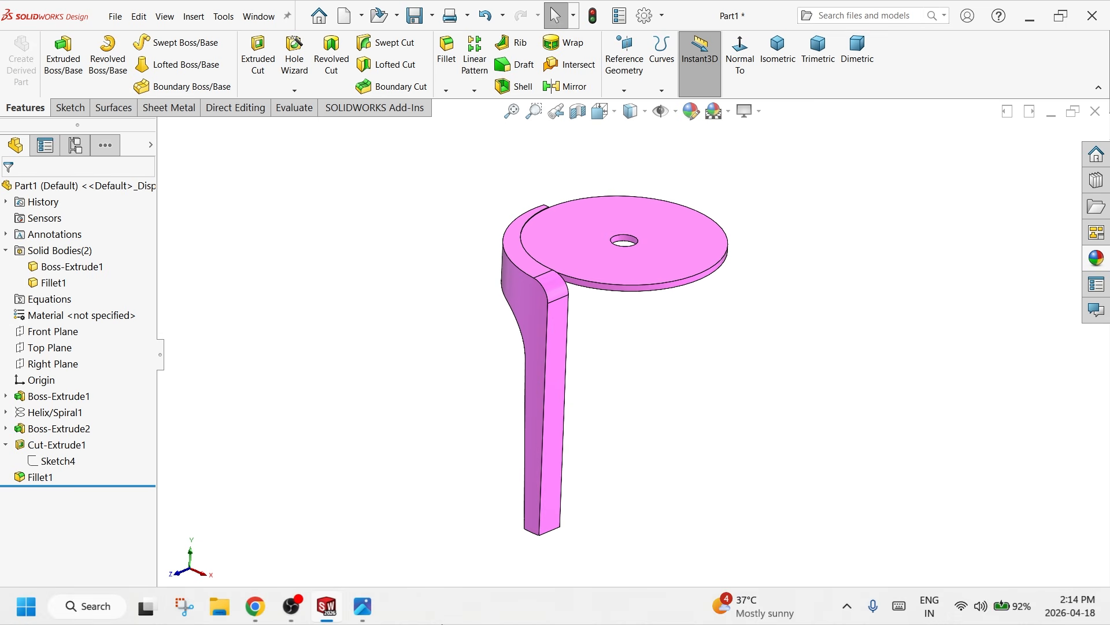
{"action": "left_click", "coordinate": [357, 615]}
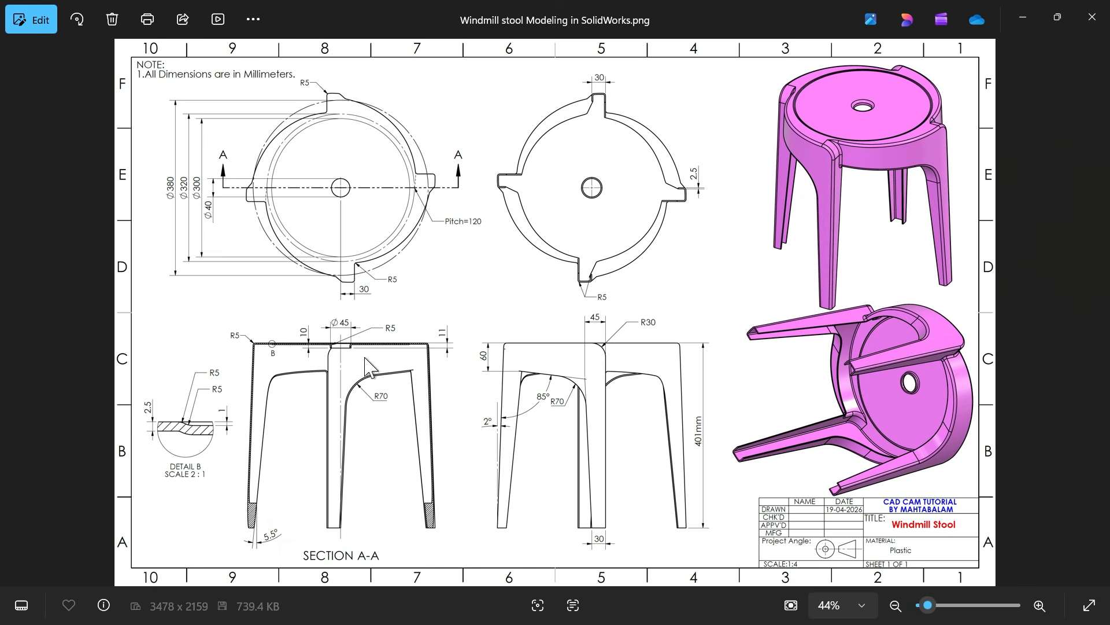
{"action": "scroll", "coordinate": [295, 408], "scroll_direction": "up", "scroll_amount": 4}
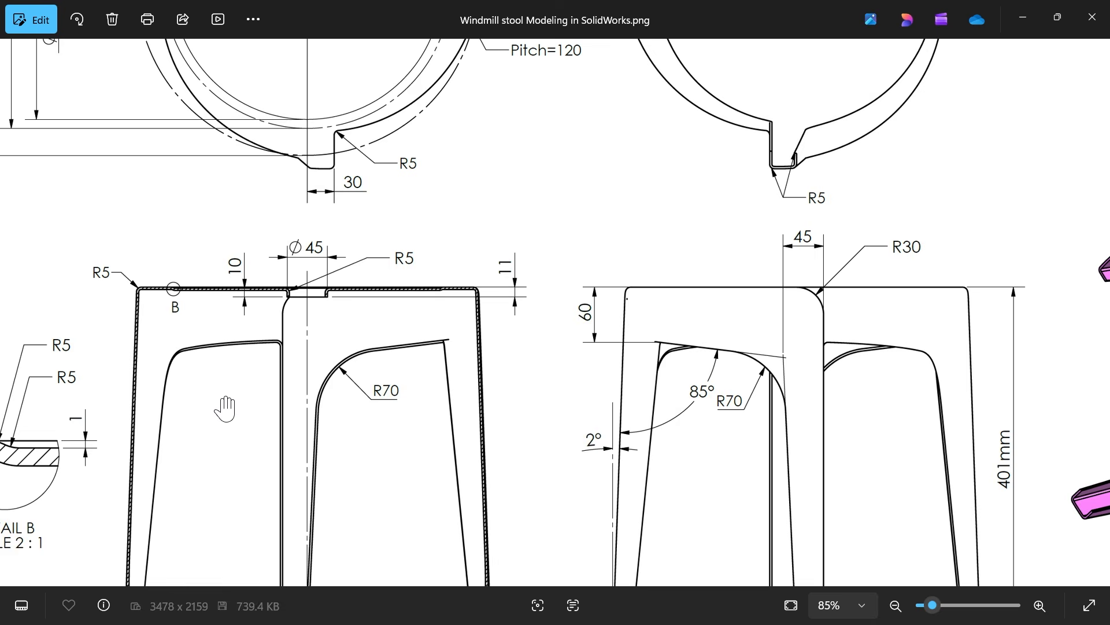
{"action": "left_click_drag", "start_coordinate": [225, 408], "coordinate": [300, 216]}
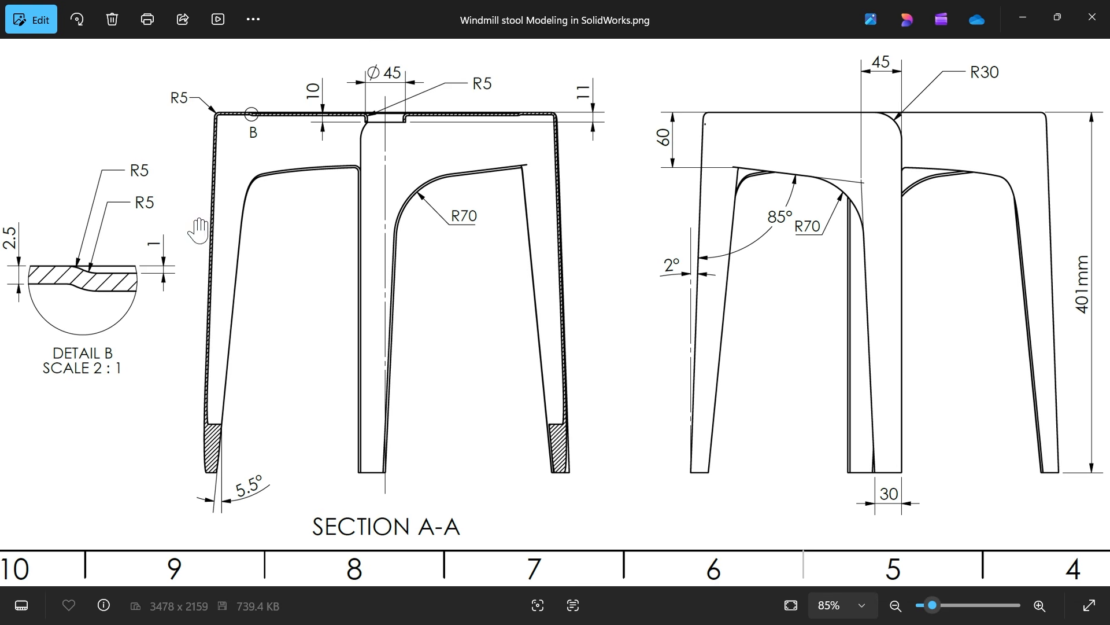
{"action": "scroll", "coordinate": [727, 310], "scroll_direction": "up", "scroll_amount": 2}
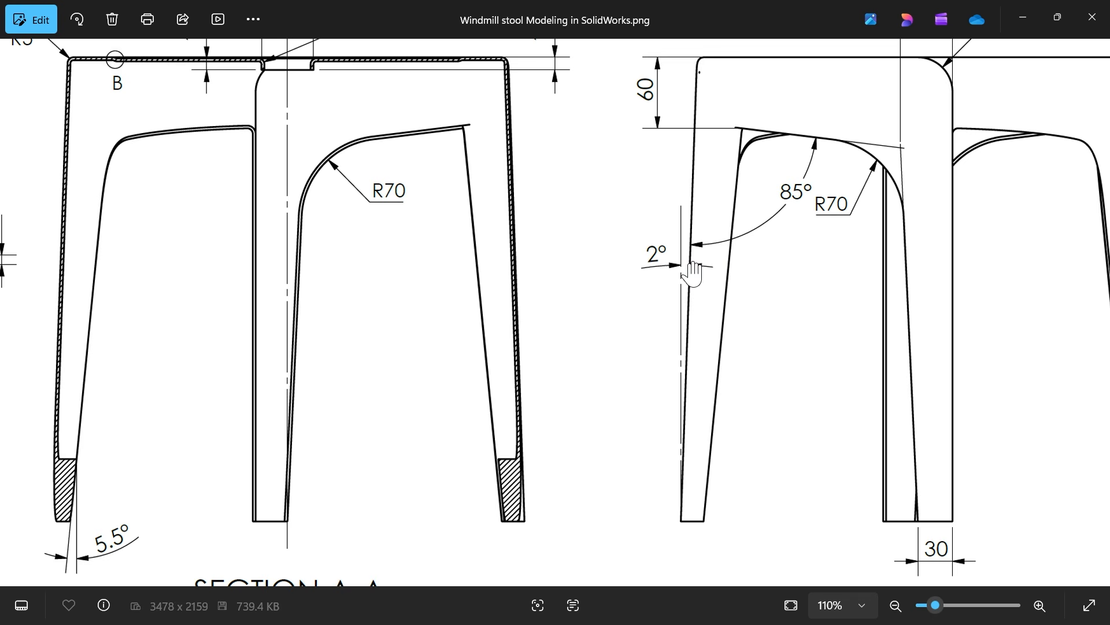
{"action": "left_click_drag", "start_coordinate": [402, 332], "coordinate": [527, 289]}
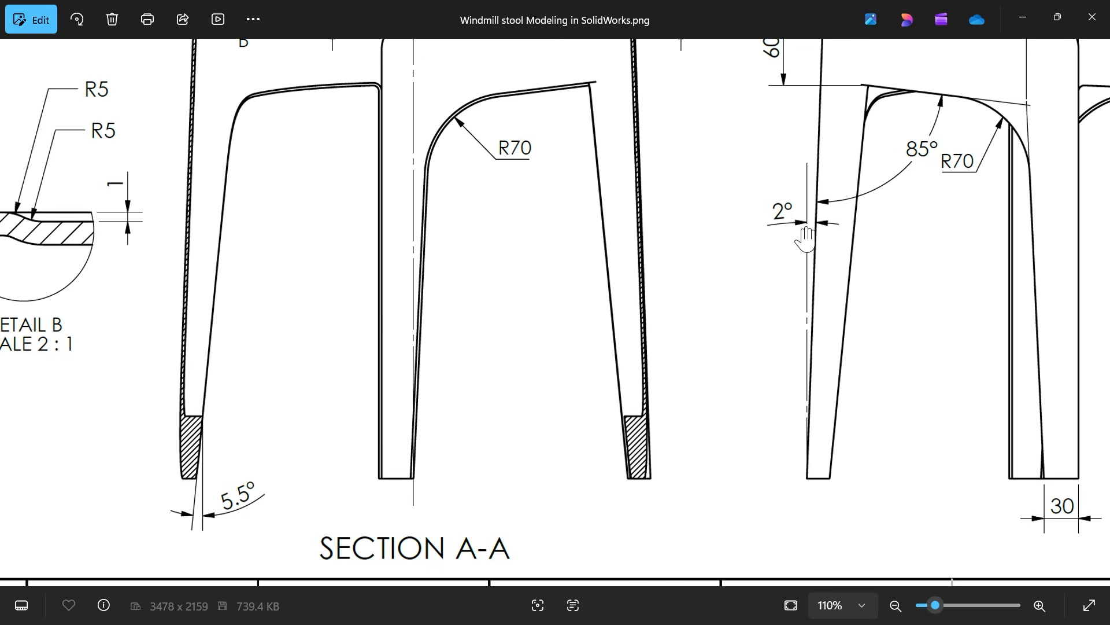
{"action": "left_click", "coordinate": [1024, 17]}
Start a manual neutral-plane draft using the curved rim's top face as neutral plane and the leg's outer curved face as the drafted face
{"action": "middle_click_drag", "start_coordinate": [532, 235], "coordinate": [539, 290]}
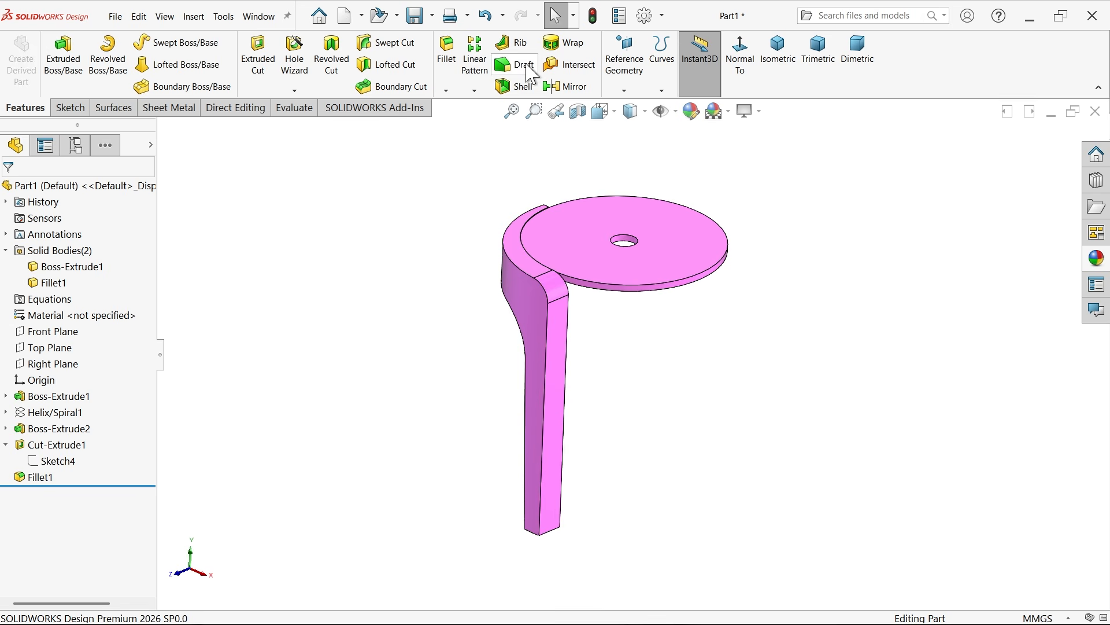
{"action": "left_click", "coordinate": [527, 66]}
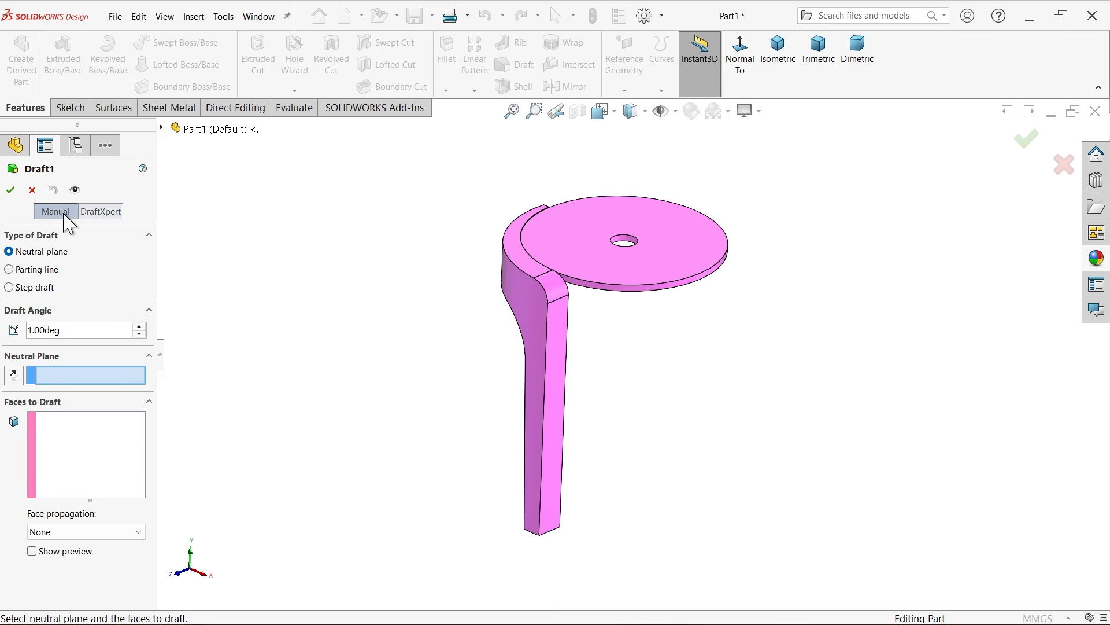
{"action": "left_click", "coordinate": [518, 260]}
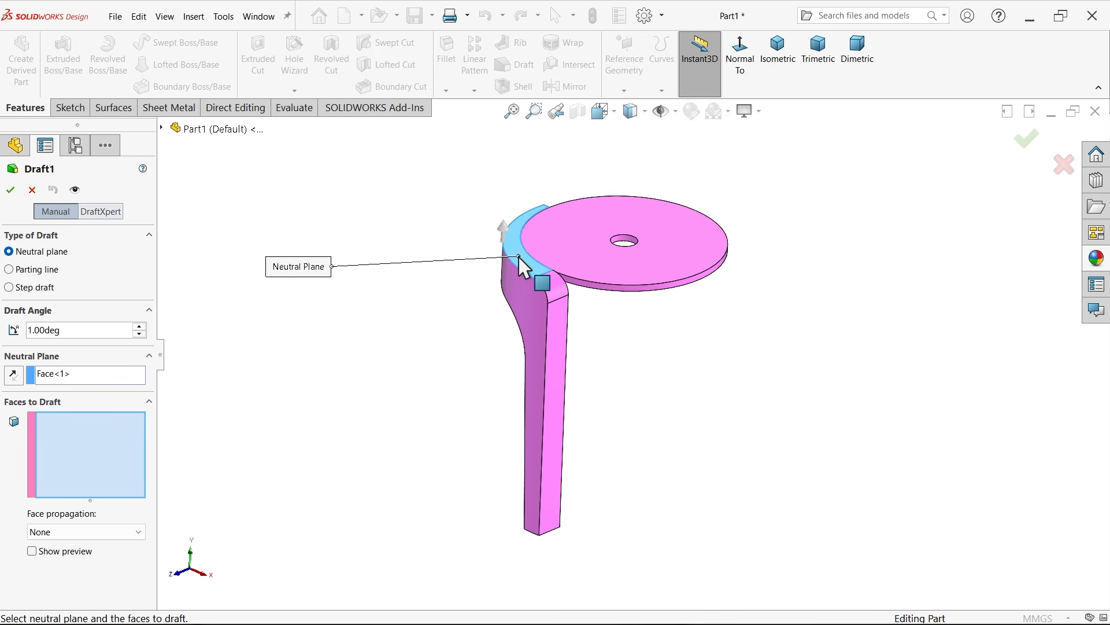
{"action": "left_click", "coordinate": [49, 381]}
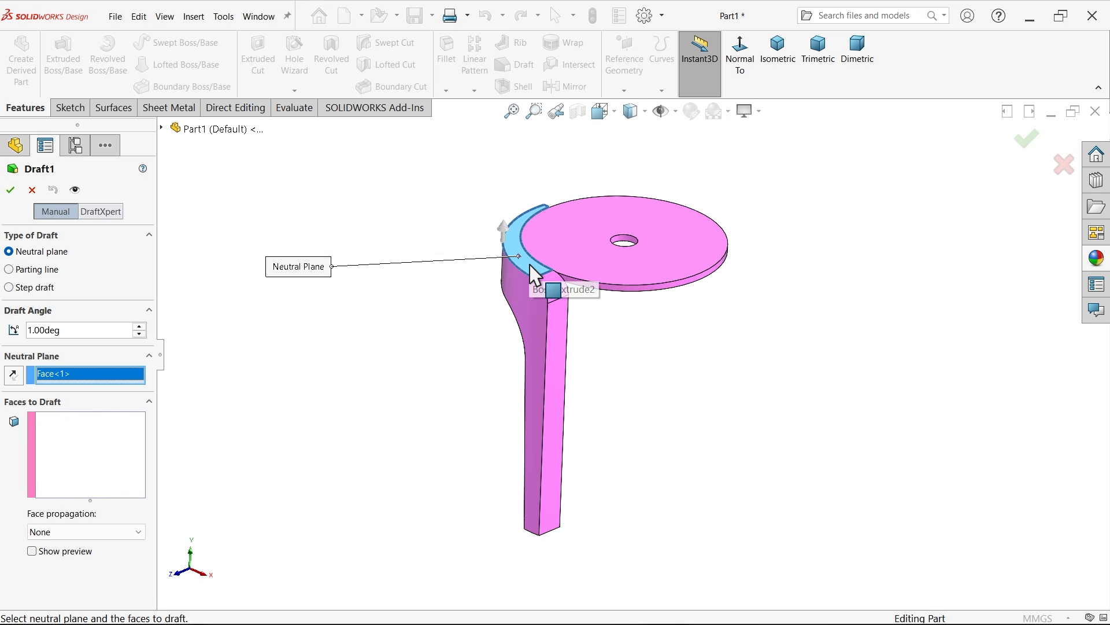
{"action": "left_click", "coordinate": [62, 458]}
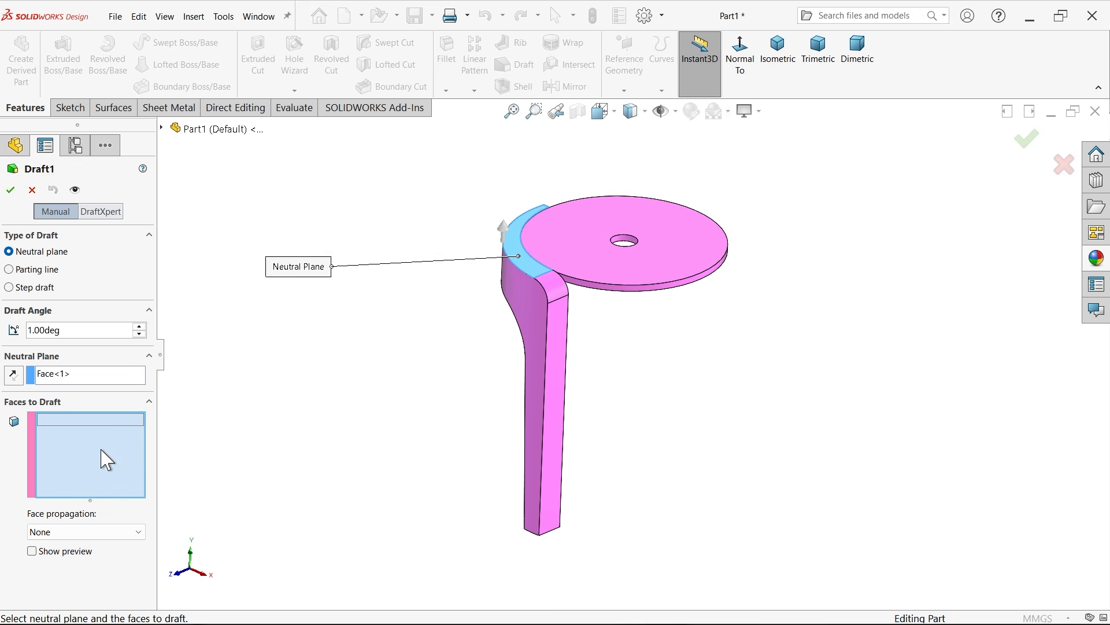
{"action": "left_click", "coordinate": [532, 323]}
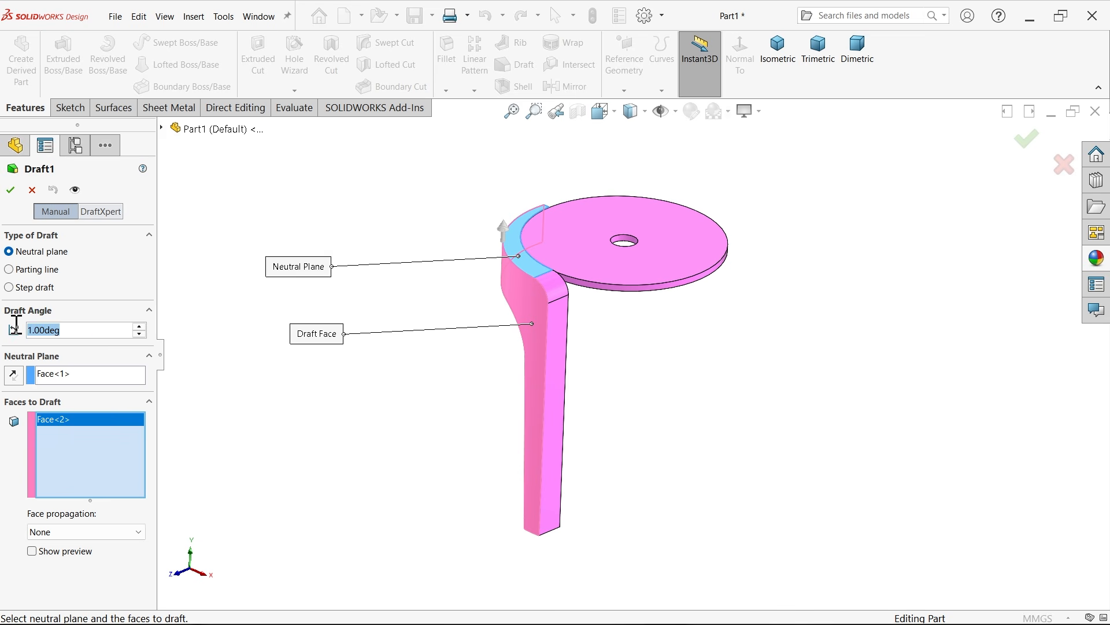
Set the draft angle to 2 degrees, preview the drafted leg and apply the draft
{"action": "type", "text": "2"}
{"action": "key", "text": "Return"}
{"action": "left_click", "coordinate": [33, 551]}
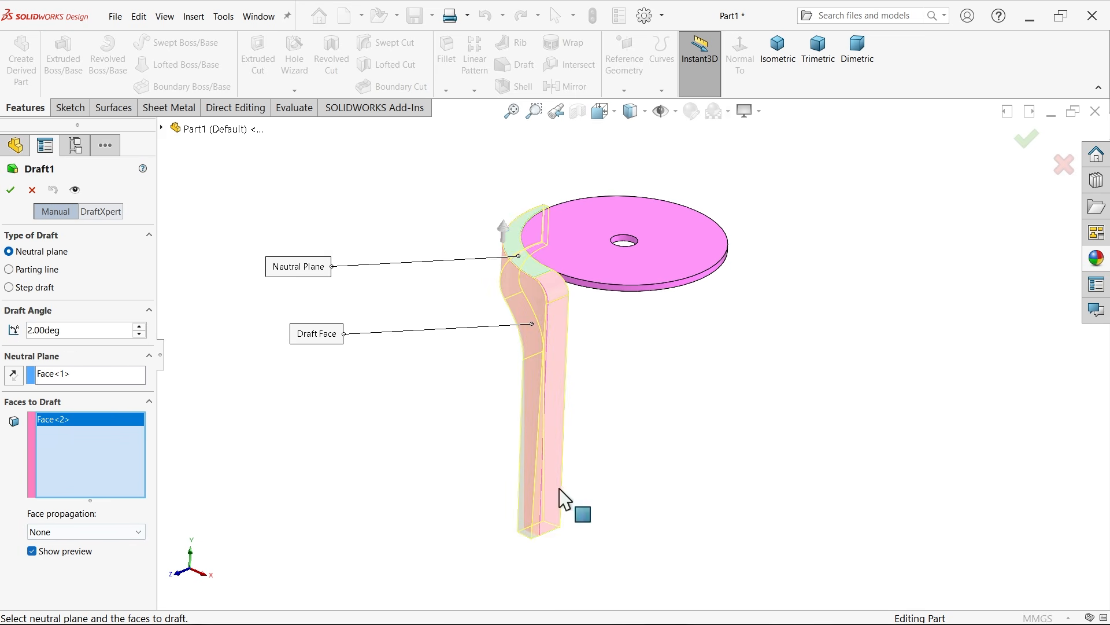
{"action": "middle_click_drag", "start_coordinate": [630, 489], "coordinate": [550, 425]}
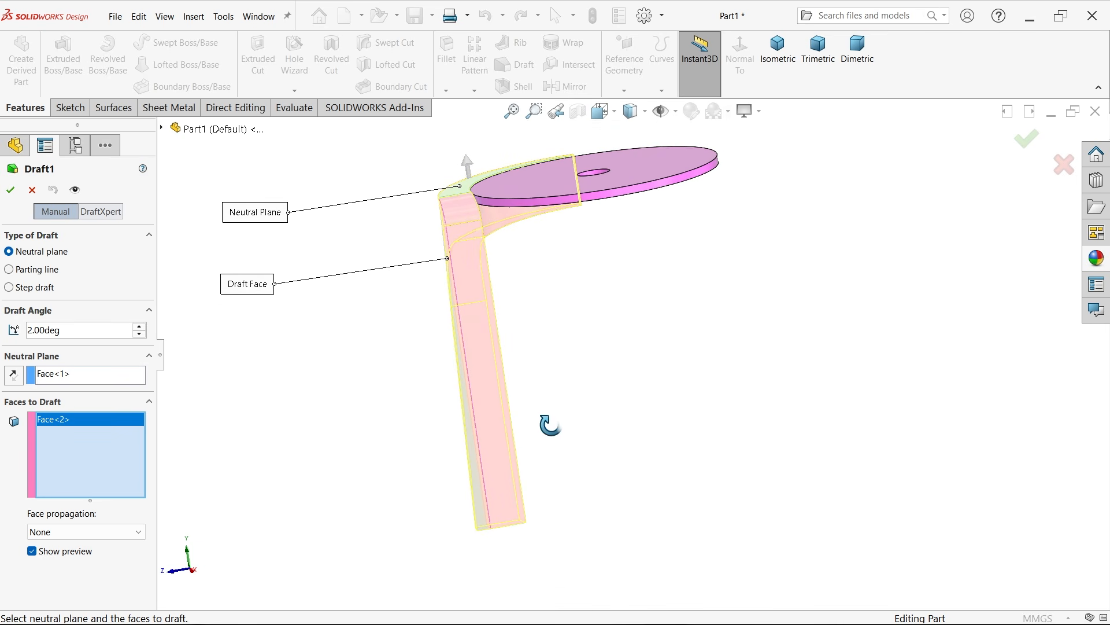
{"action": "scroll", "coordinate": [520, 468], "scroll_direction": "down", "scroll_amount": 2}
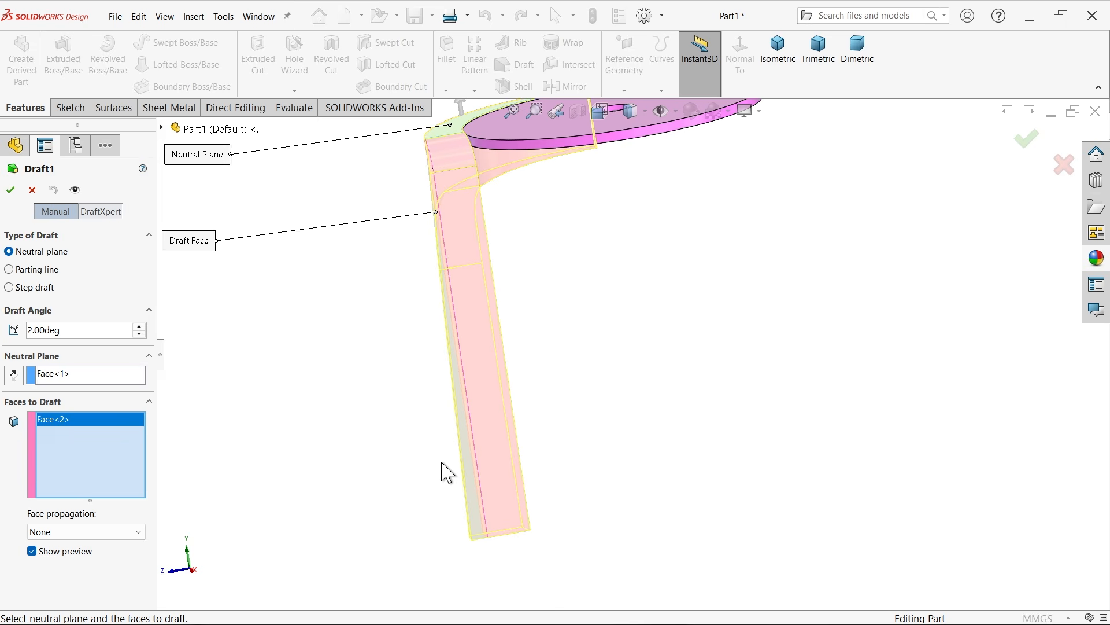
{"action": "left_click", "coordinate": [8, 194]}
Start a circular pattern using the seat disc's outer circular edge as the direction reference
{"action": "middle_click_drag", "start_coordinate": [258, 302], "coordinate": [624, 300]}
{"action": "scroll", "coordinate": [618, 341], "scroll_direction": "up", "scroll_amount": 3}
{"action": "scroll", "coordinate": [622, 292], "scroll_direction": "down", "scroll_amount": 3}
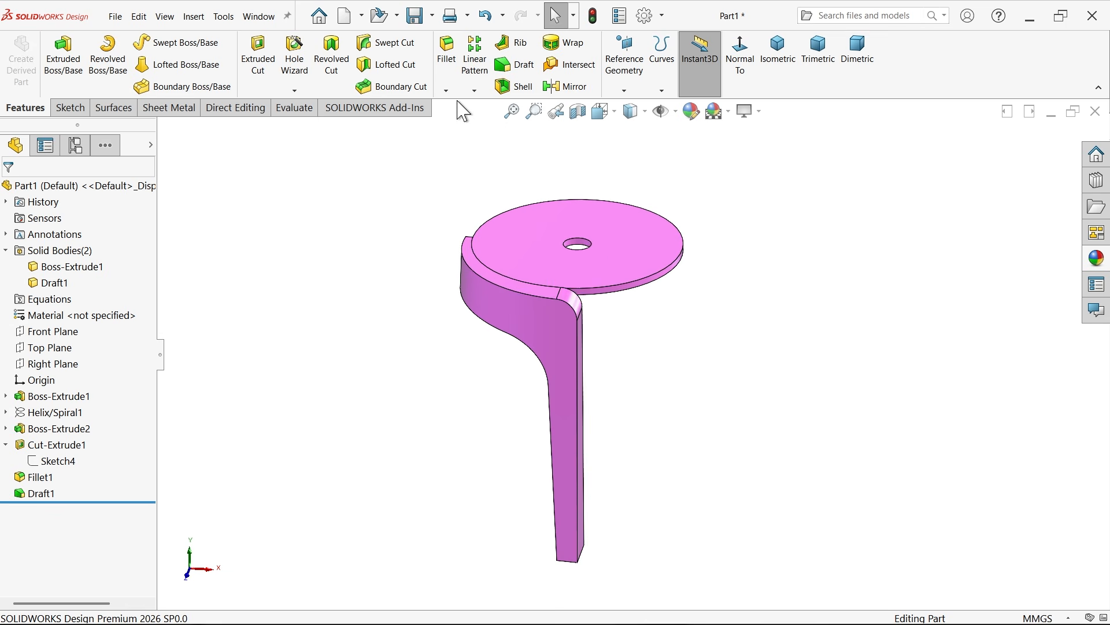
{"action": "left_click", "coordinate": [477, 93]}
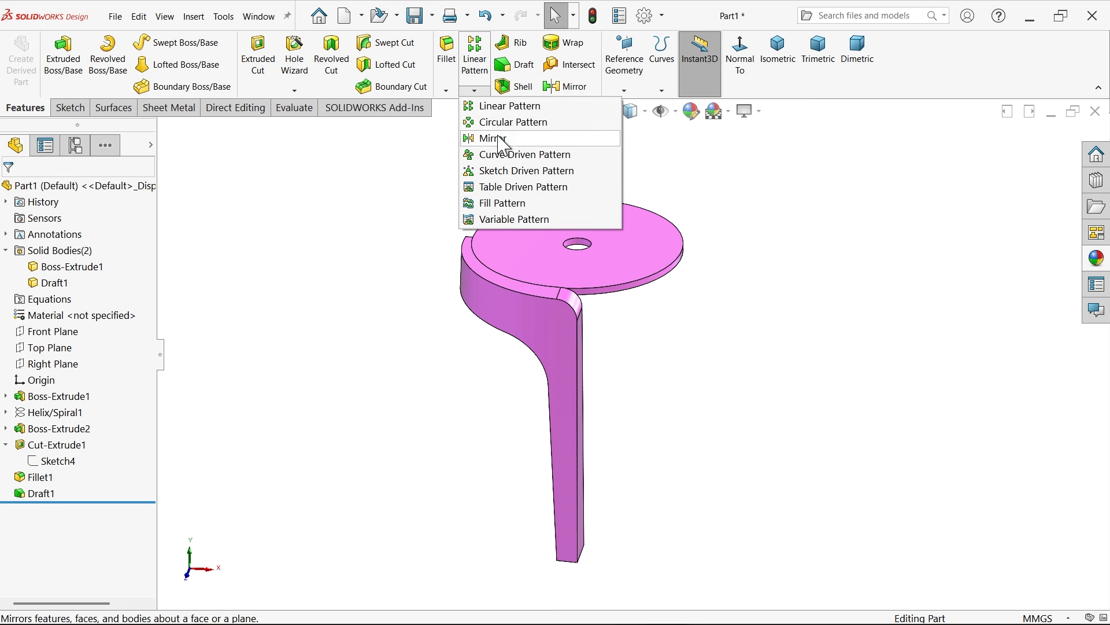
{"action": "left_click", "coordinate": [500, 123]}
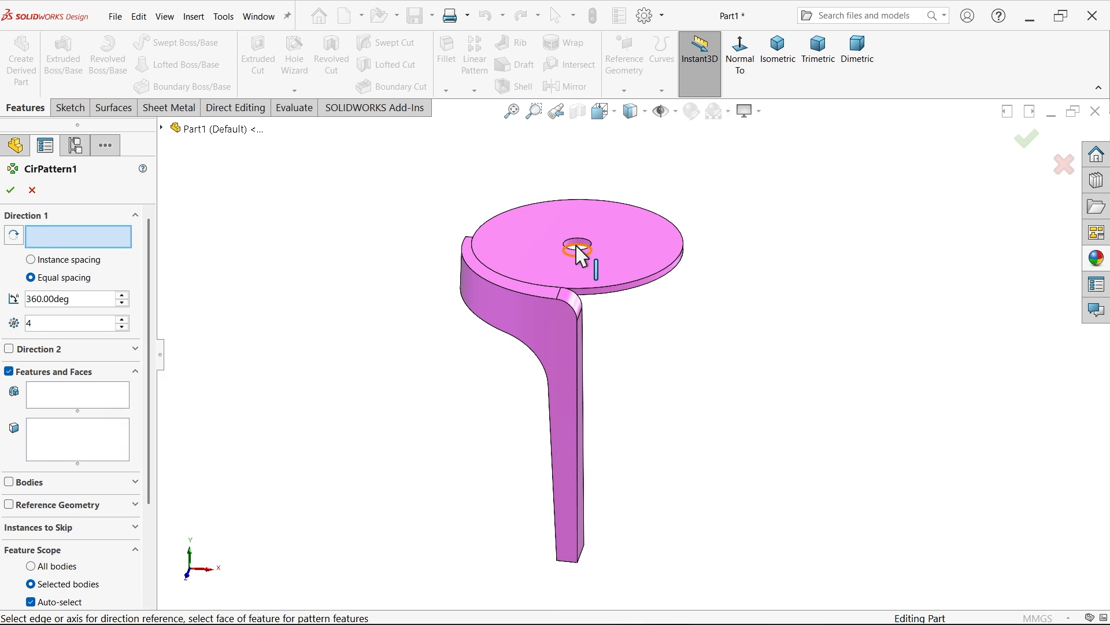
{"action": "scroll", "coordinate": [581, 255], "scroll_direction": "down", "scroll_amount": 3}
{"action": "left_click", "coordinate": [623, 318]}
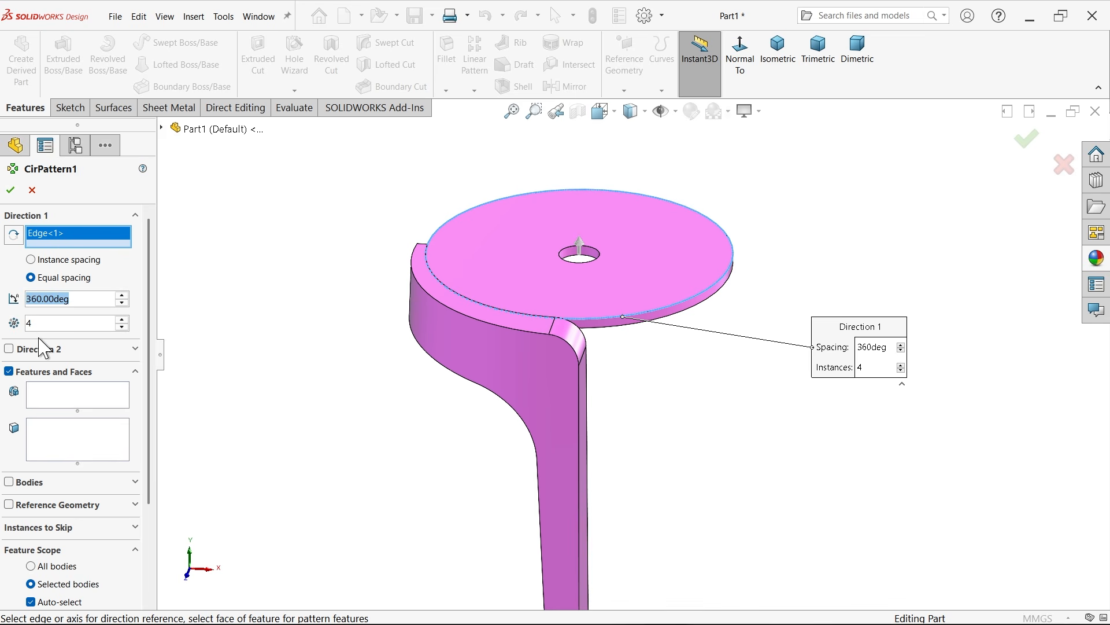
Pattern the leg body around the seat with 4 equally spaced instances over 360 degrees and show the result in trimetric view
{"action": "left_click", "coordinate": [9, 481]}
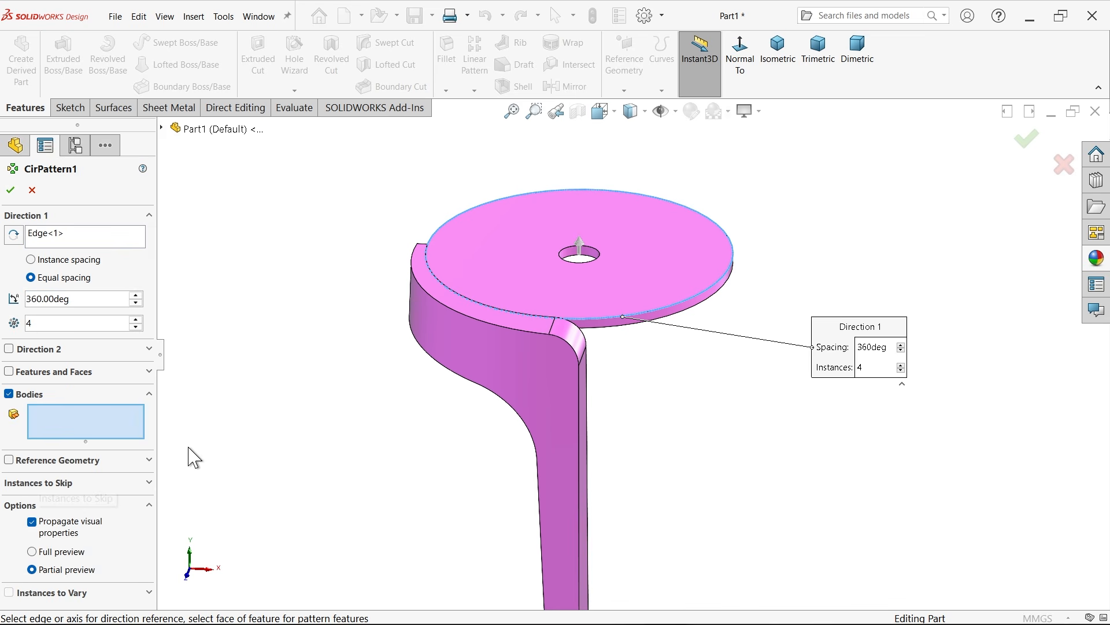
{"action": "left_click", "coordinate": [554, 382]}
{"action": "scroll", "coordinate": [554, 381], "scroll_direction": "up", "scroll_amount": 2}
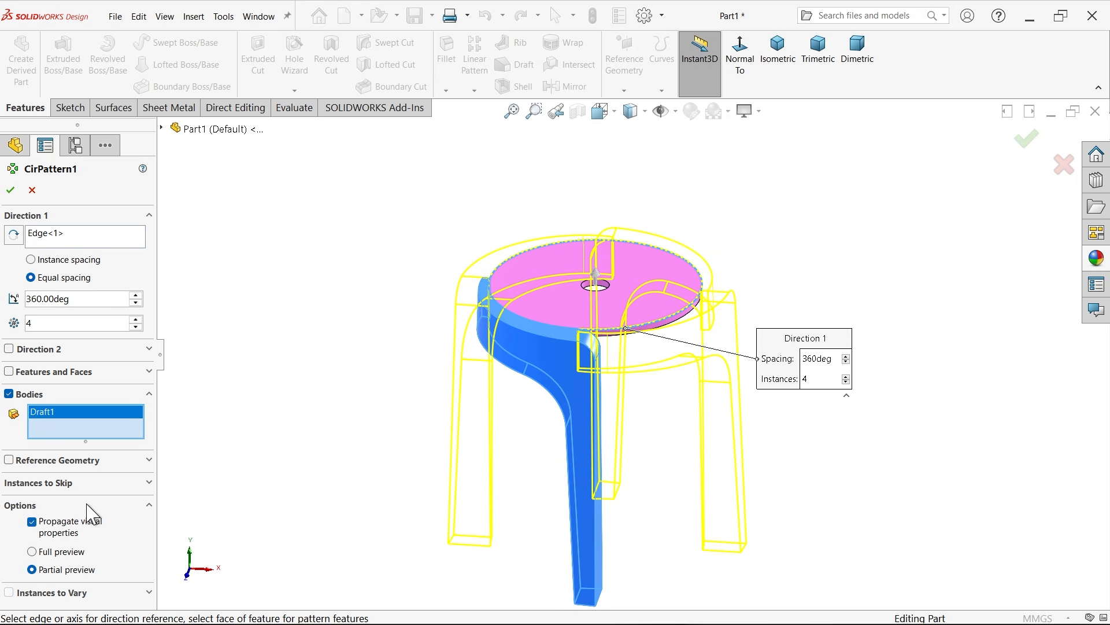
{"action": "scroll", "coordinate": [318, 412], "scroll_direction": "up", "scroll_amount": 2}
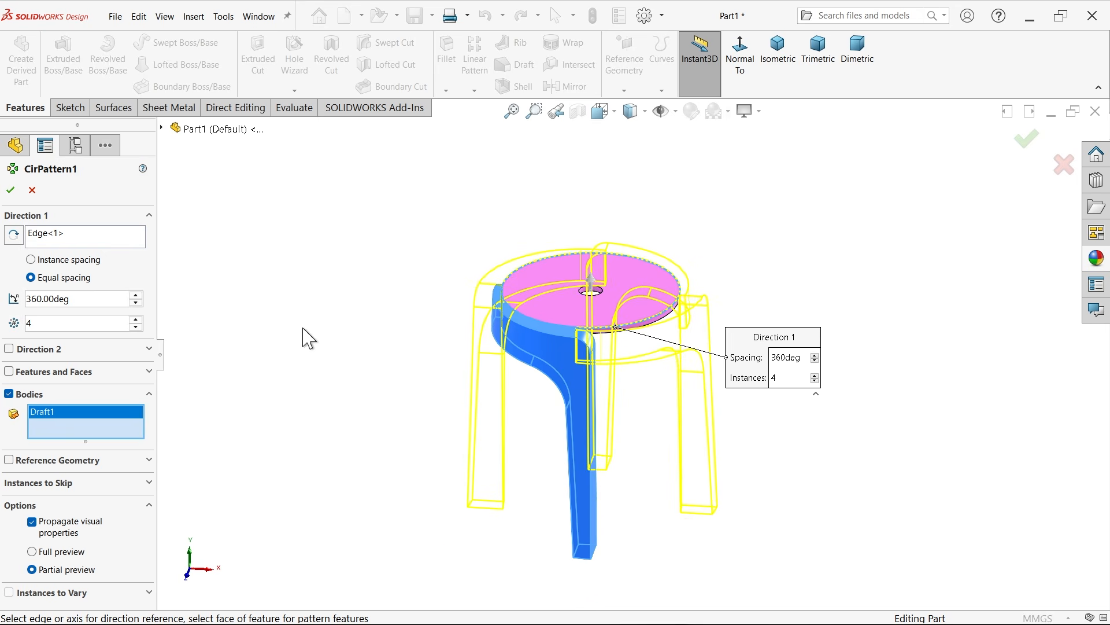
{"action": "middle_click_drag", "start_coordinate": [309, 338], "coordinate": [255, 394]}
{"action": "left_click", "coordinate": [11, 190]}
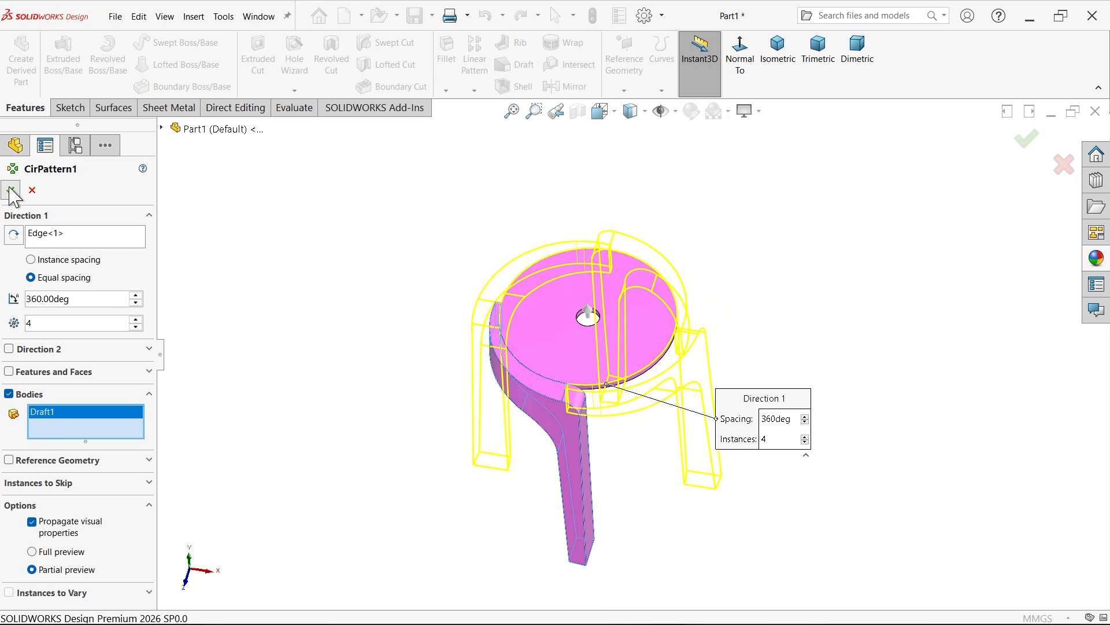
{"action": "middle_click_drag", "start_coordinate": [516, 452], "coordinate": [548, 340]}
{"action": "key", "text": "ctrl+7"}
{"action": "left_click", "coordinate": [400, 393]}
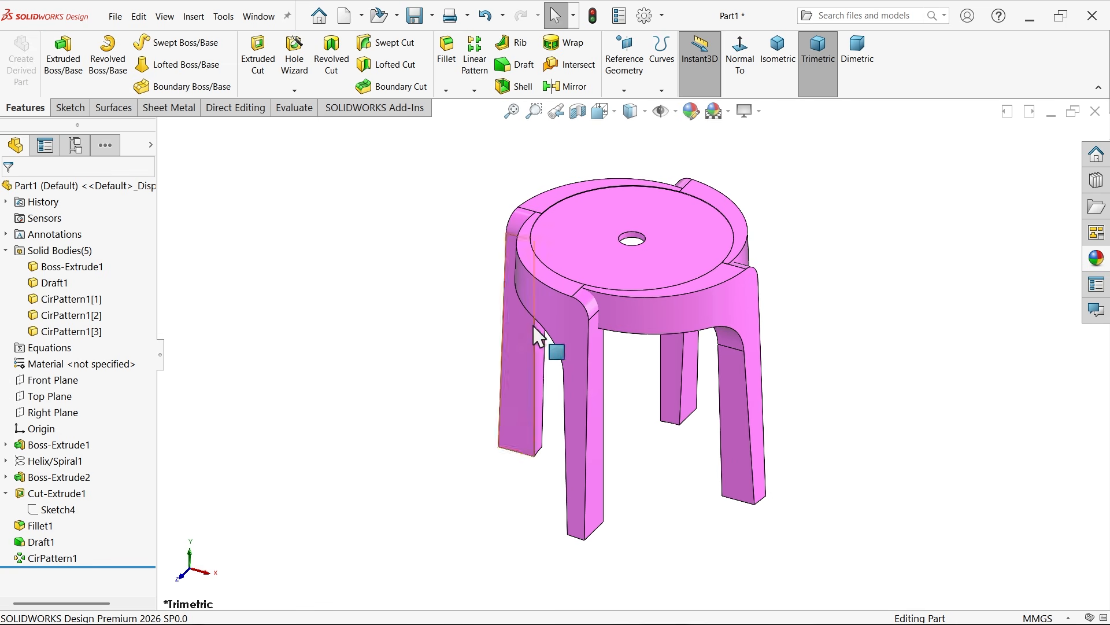
Combine the seat disc and the four leg bodies into a single solid with the Add operation, previewing the result first
{"action": "left_click", "coordinate": [234, 110]}
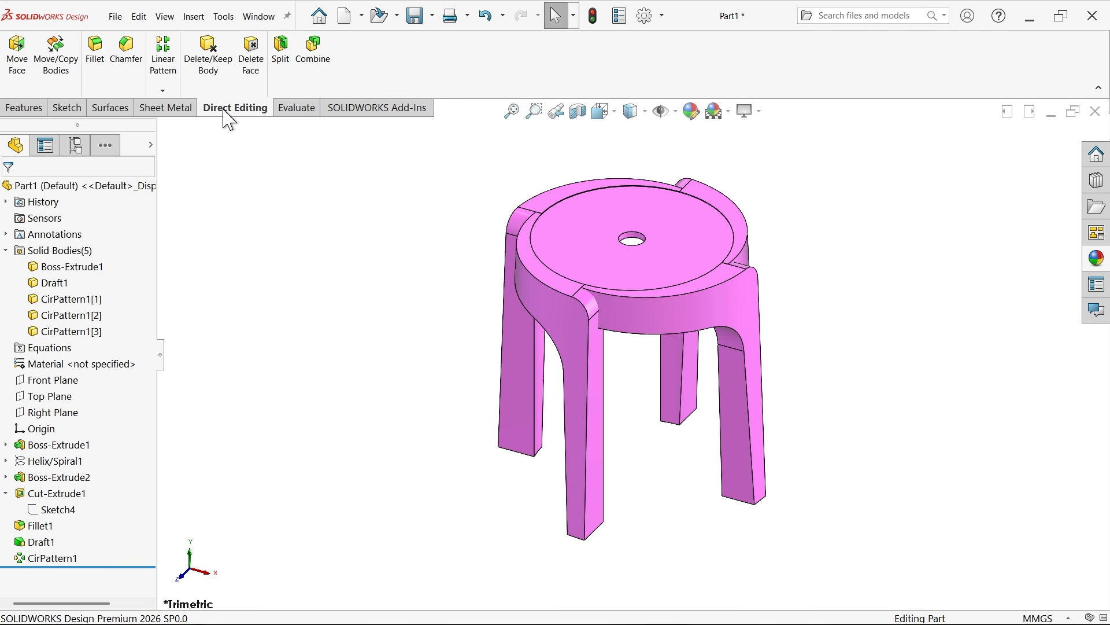
{"action": "left_click", "coordinate": [324, 61]}
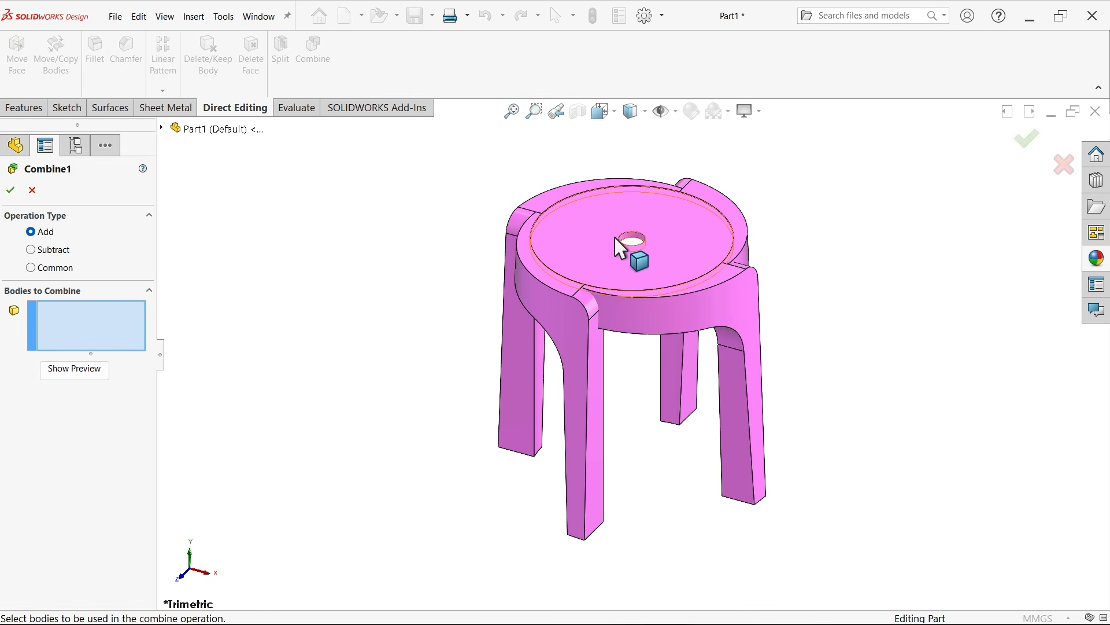
{"action": "left_click", "coordinate": [627, 249]}
{"action": "left_click", "coordinate": [568, 314]}
{"action": "left_click", "coordinate": [727, 274]}
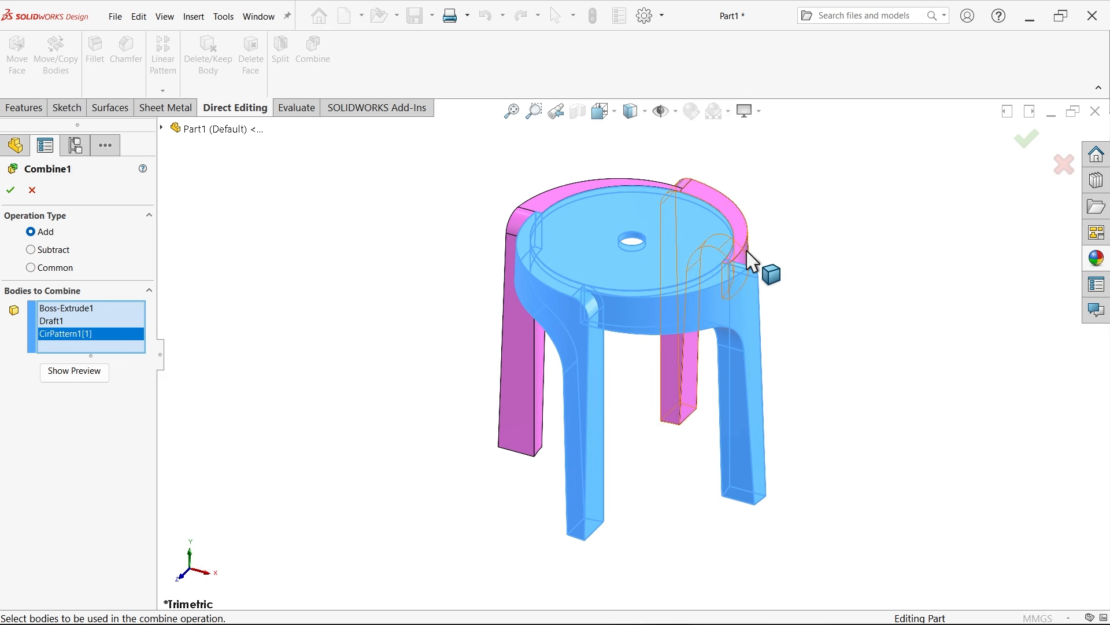
{"action": "left_click", "coordinate": [748, 257]}
{"action": "left_click", "coordinate": [542, 207]}
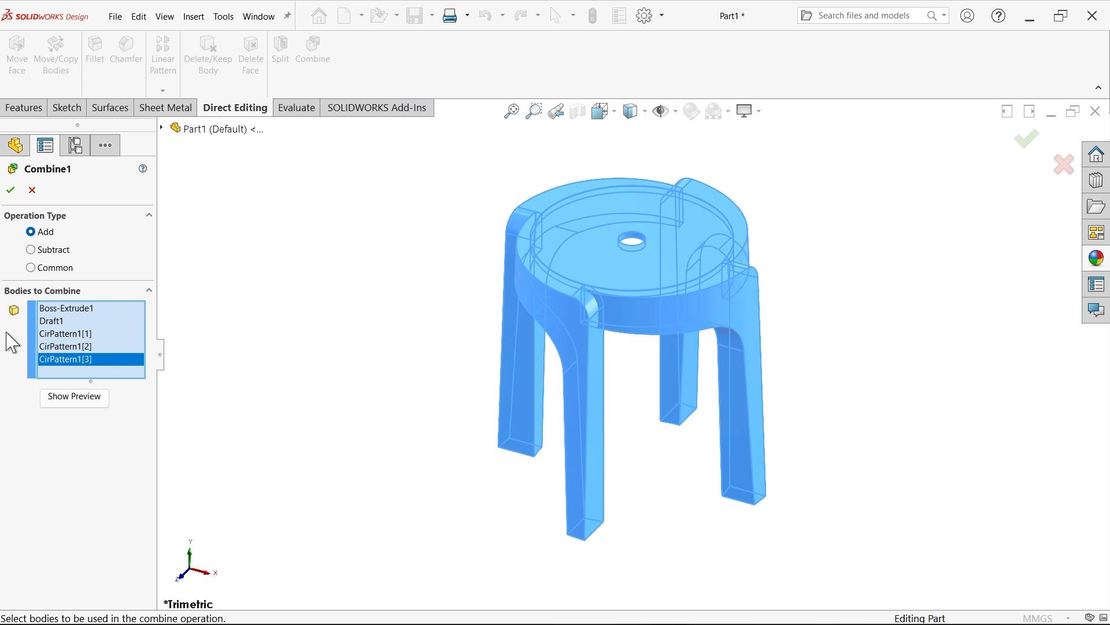
{"action": "left_click", "coordinate": [80, 398]}
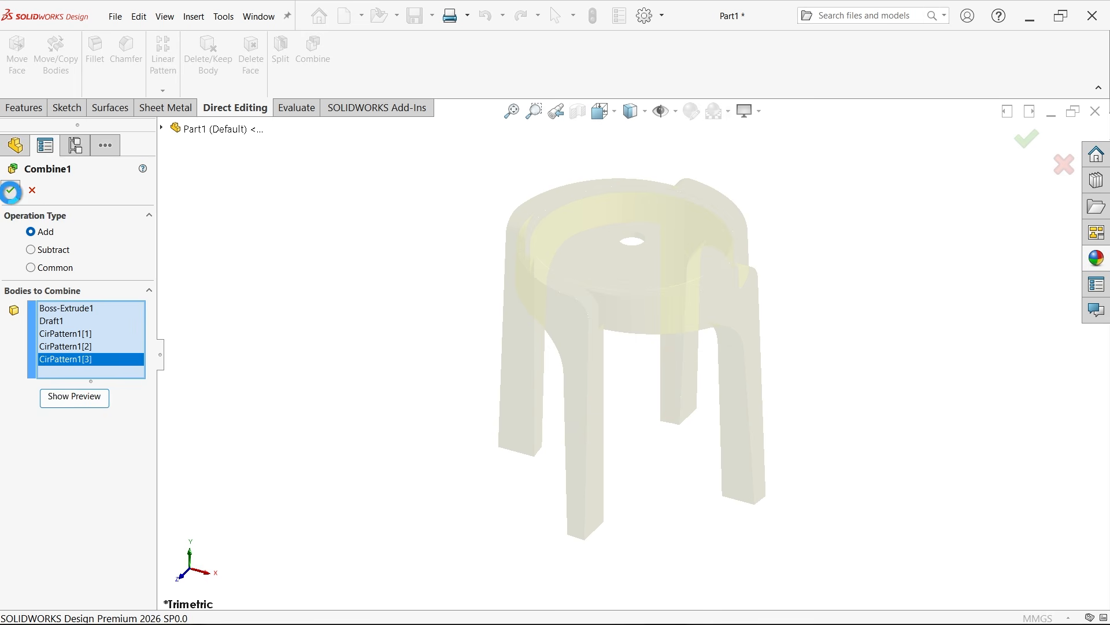
{"action": "left_click", "coordinate": [11, 192]}
{"action": "left_click", "coordinate": [58, 266]}
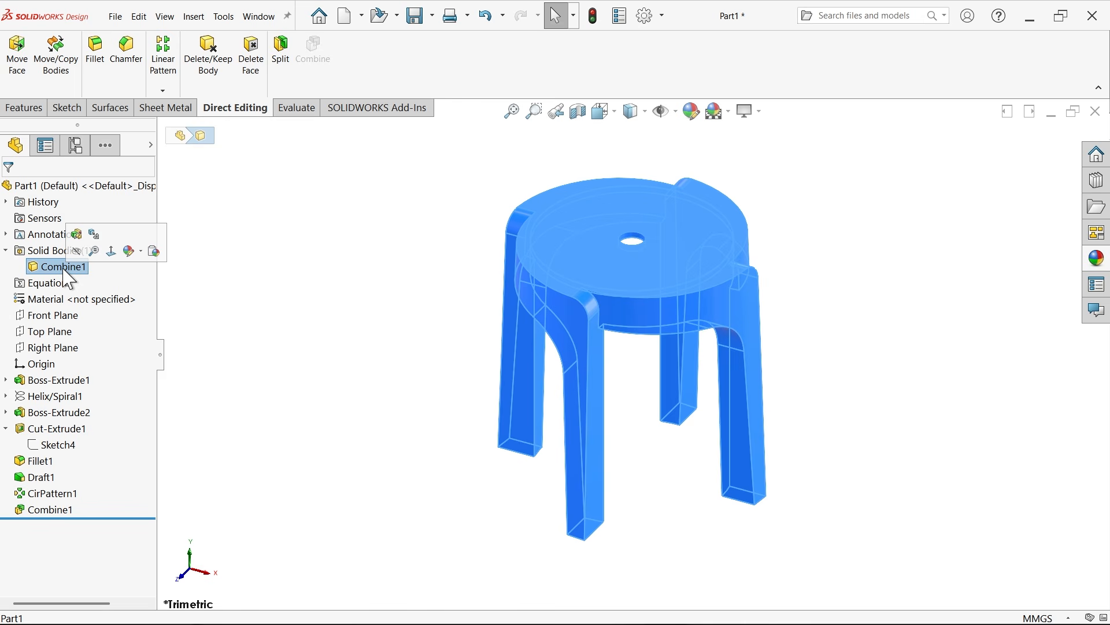
{"action": "left_click", "coordinate": [308, 310]}
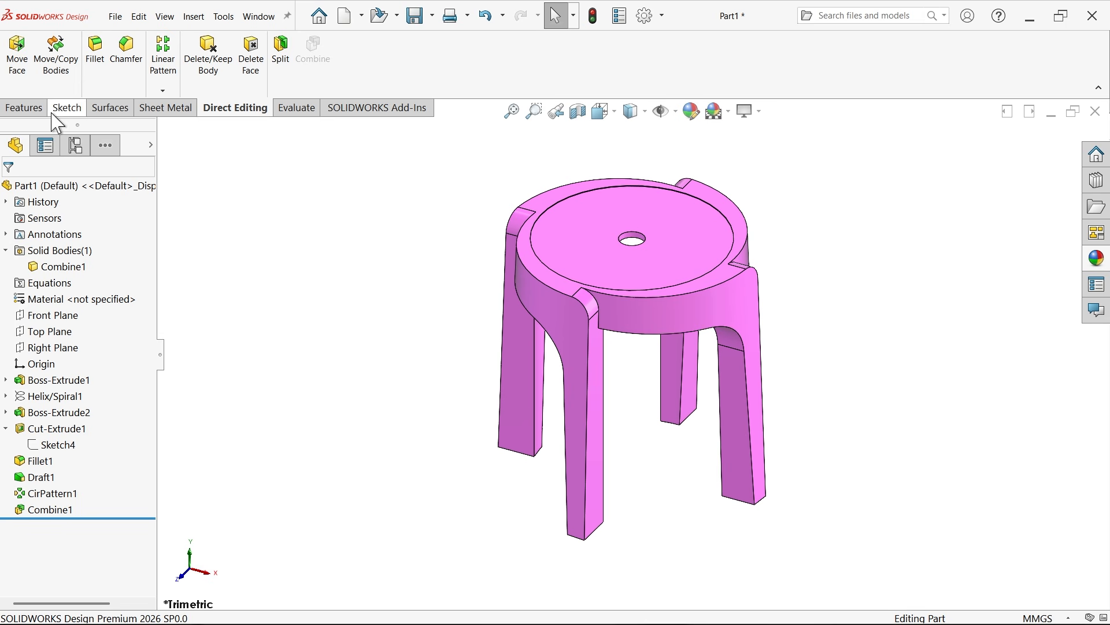
Start a neutral-plane draft with the seat disc's underside as neutral plane and set the draft angle to 5.5 degrees
{"action": "left_click", "coordinate": [23, 108]}
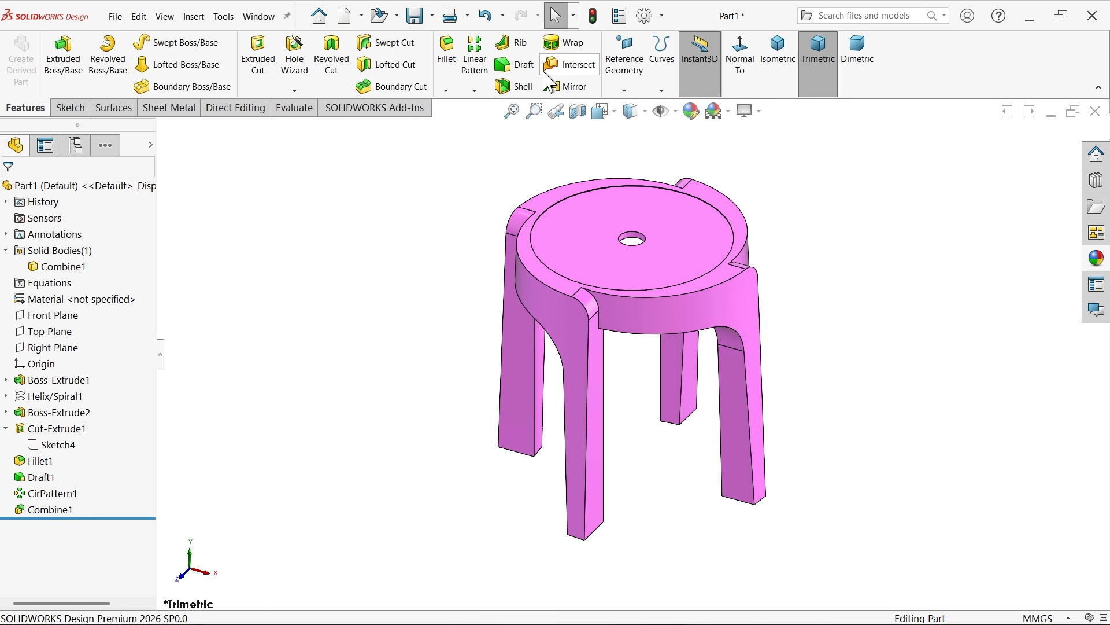
{"action": "left_click", "coordinate": [514, 65]}
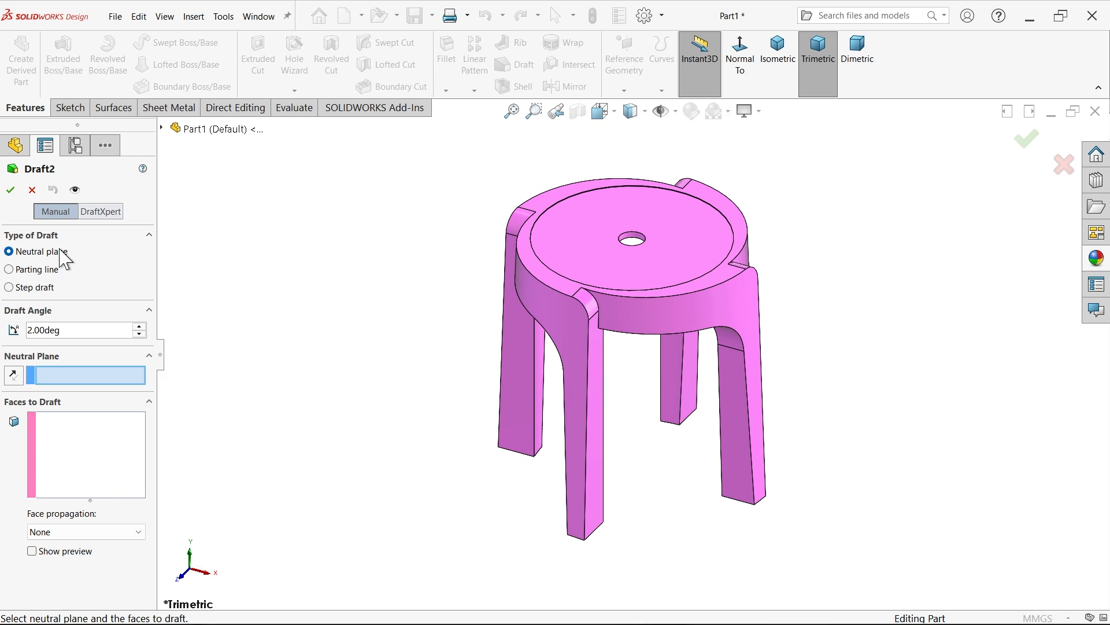
{"action": "middle_click_drag", "start_coordinate": [523, 317], "coordinate": [623, 349]}
{"action": "scroll", "coordinate": [609, 335], "scroll_direction": "down", "scroll_amount": 3}
{"action": "left_click", "coordinate": [608, 336]}
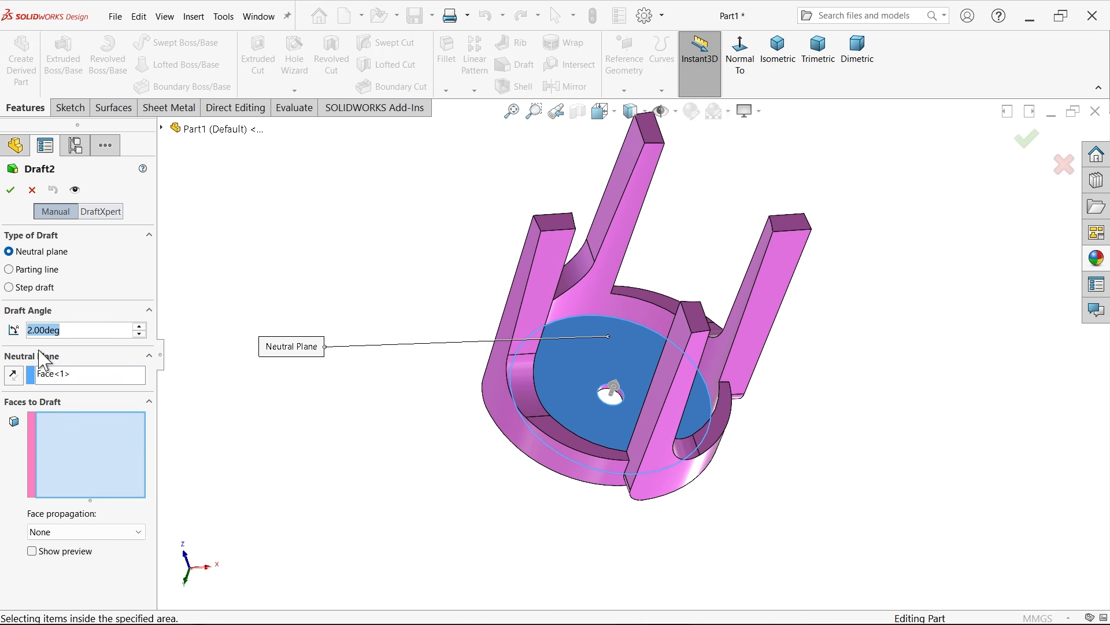
{"action": "type", "text": "5.5"}
{"action": "key", "text": "Return"}
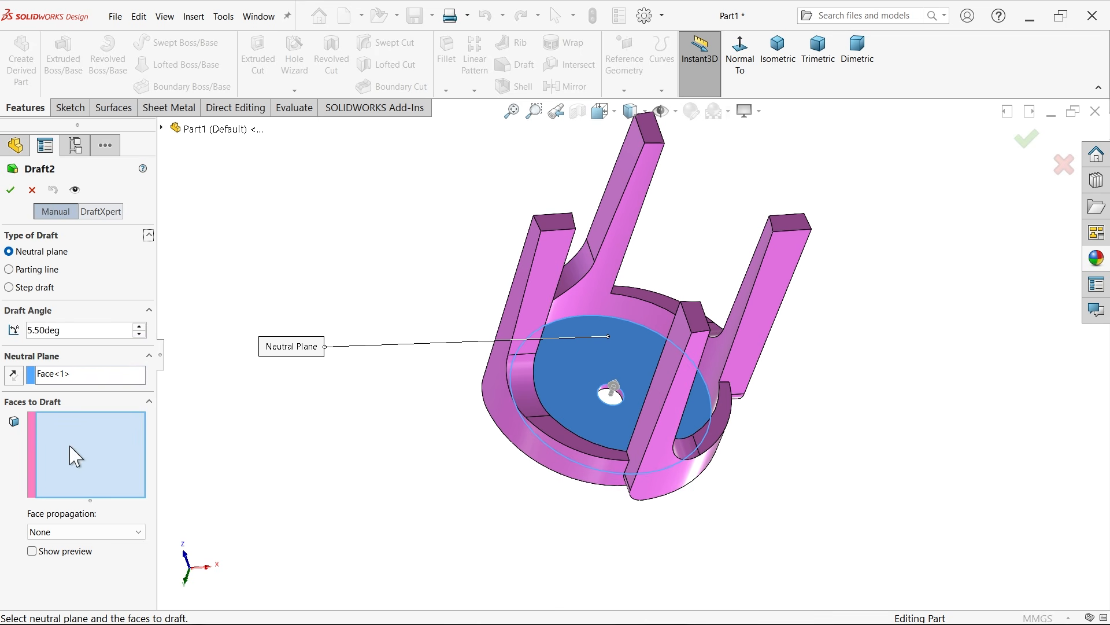
Choose the inner curved face of the rim and legs as the face to draft and turn on the preview
{"action": "middle_click_drag", "start_coordinate": [499, 457], "coordinate": [528, 439]}
{"action": "scroll", "coordinate": [607, 307], "scroll_direction": "down", "scroll_amount": 2}
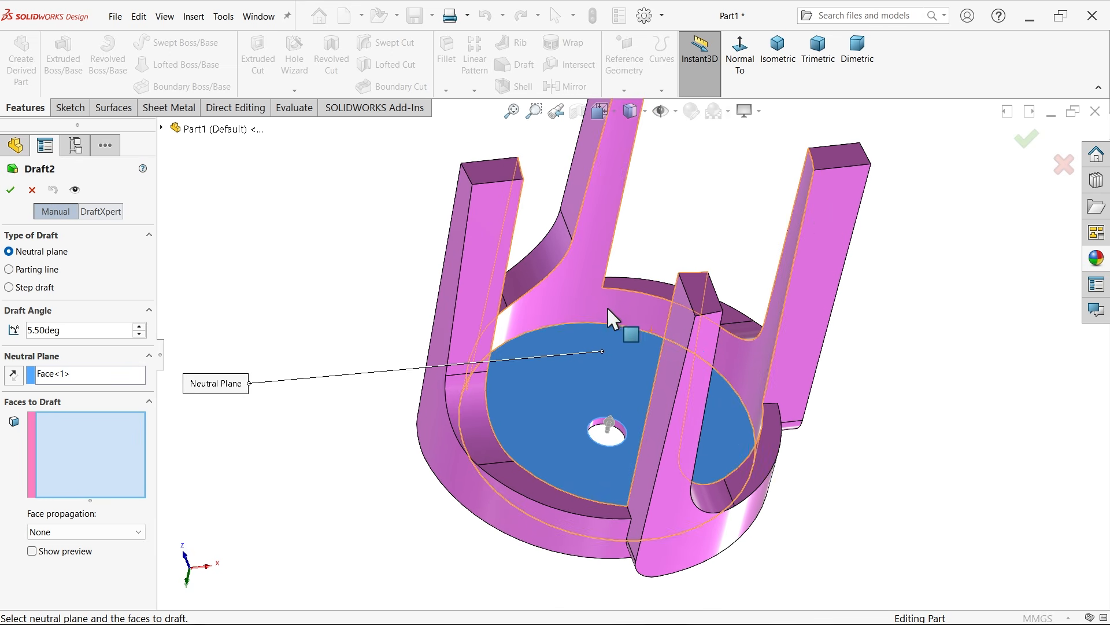
{"action": "left_click", "coordinate": [599, 306]}
{"action": "mouse_move", "coordinate": [623, 355]}
{"action": "middle_mouse_down"}
{"action": "mouse_move", "coordinate": [602, 278]}
{"action": "mouse_move", "coordinate": [521, 364]}
{"action": "mouse_move", "coordinate": [607, 349]}
{"action": "mouse_move", "coordinate": [699, 399]}
{"action": "mouse_move", "coordinate": [637, 349]}
{"action": "middle_mouse_up"}
{"action": "scroll", "coordinate": [637, 353], "scroll_direction": "up", "scroll_amount": 3}
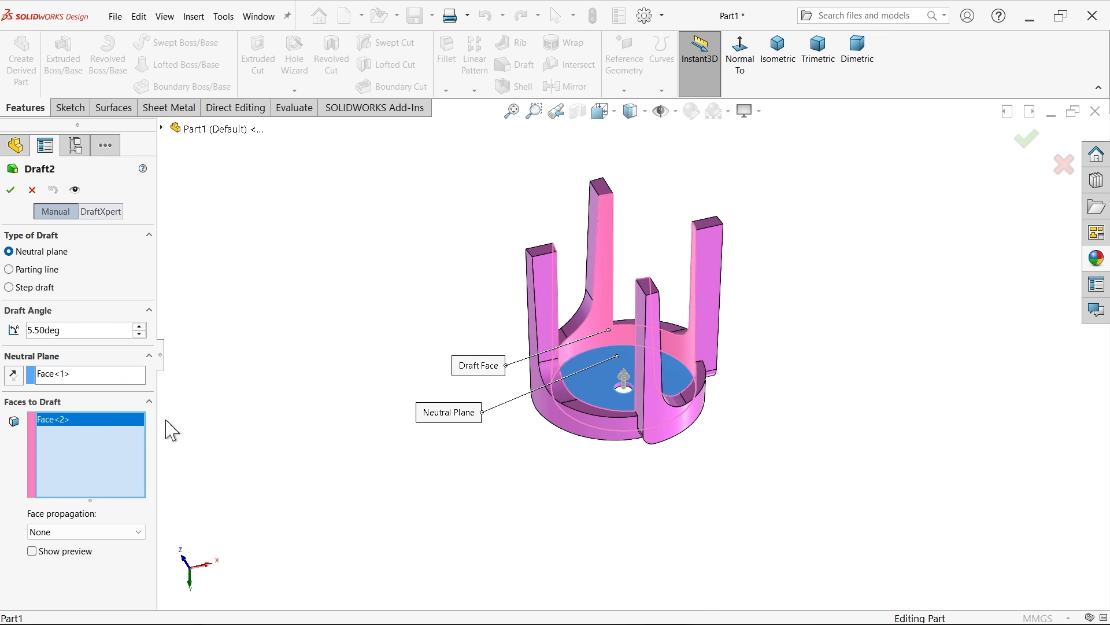
{"action": "left_click", "coordinate": [34, 552]}
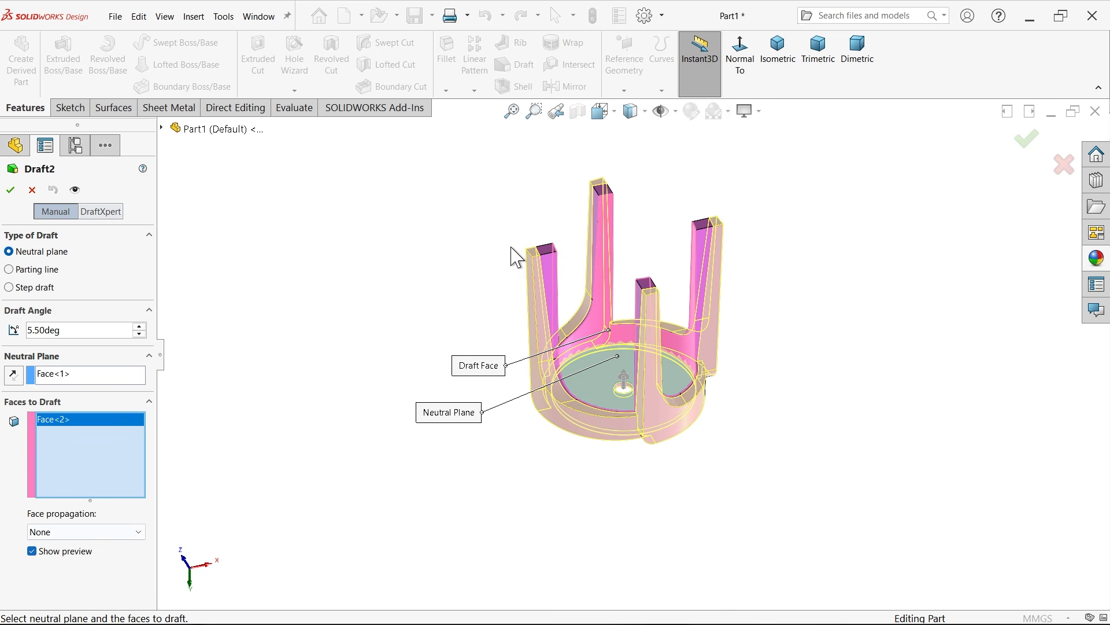
Inspect the previewed taper at the leg ends, apply the draft and show the stool in isometric view
{"action": "middle_click_drag", "start_coordinate": [512, 249], "coordinate": [575, 255]}
{"action": "scroll", "coordinate": [601, 237], "scroll_direction": "down", "scroll_amount": 5}
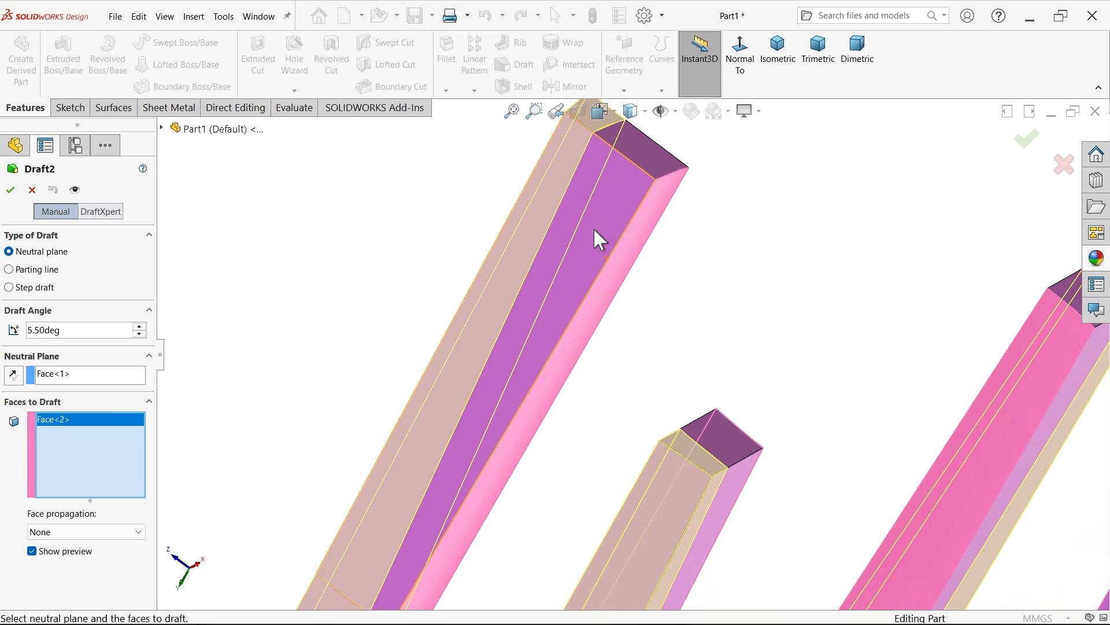
{"action": "scroll", "coordinate": [594, 231], "scroll_direction": "up", "scroll_amount": 2}
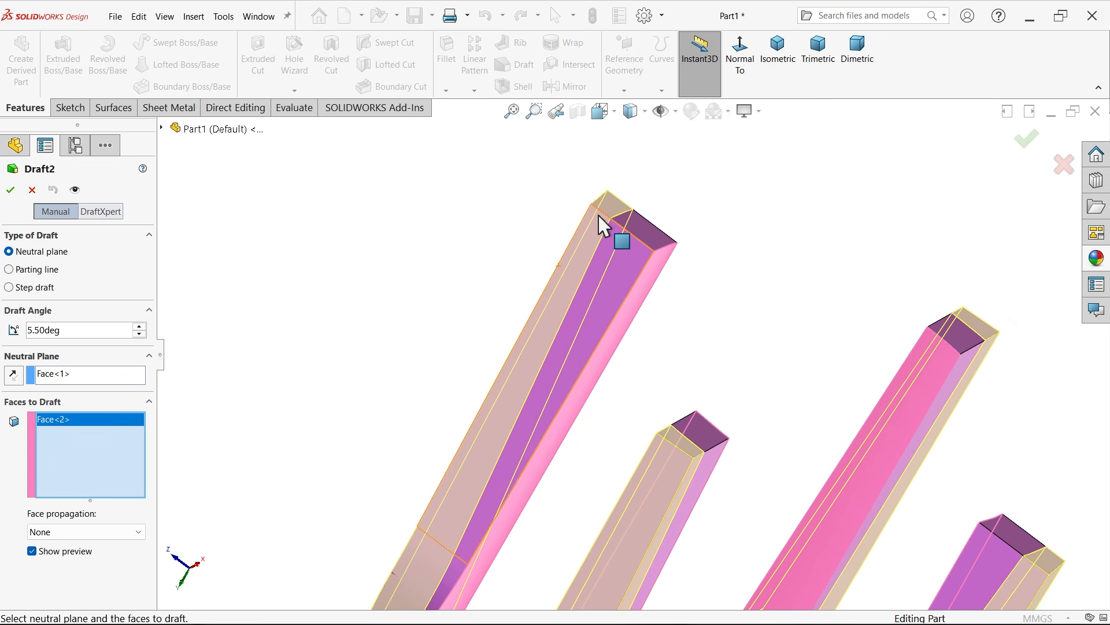
{"action": "scroll", "coordinate": [565, 347], "scroll_direction": "up", "scroll_amount": 3}
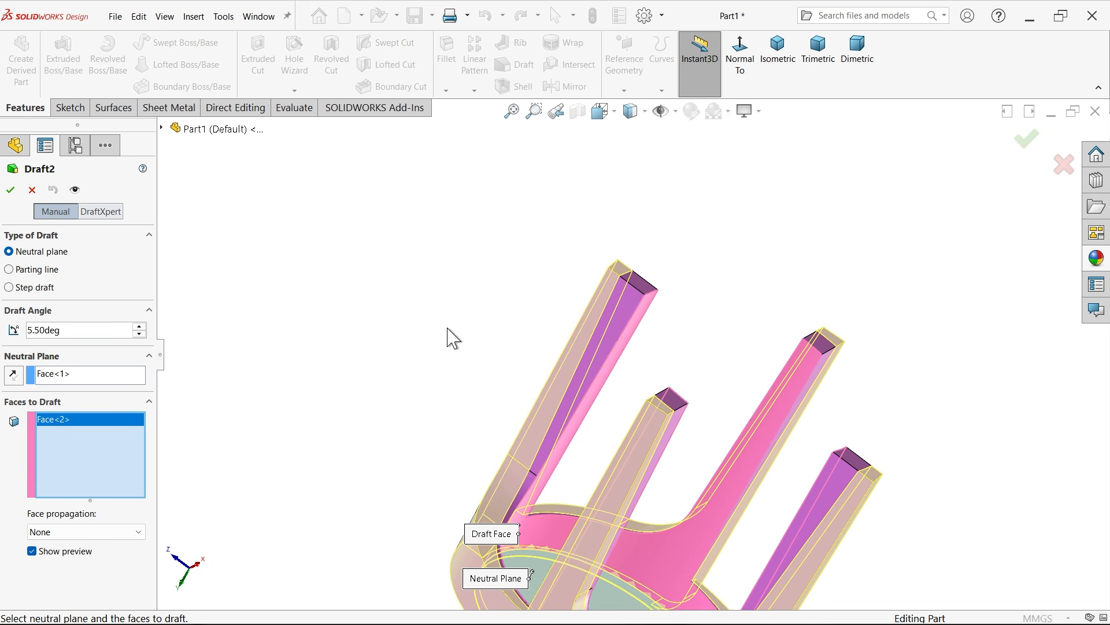
{"action": "left_click", "coordinate": [11, 191]}
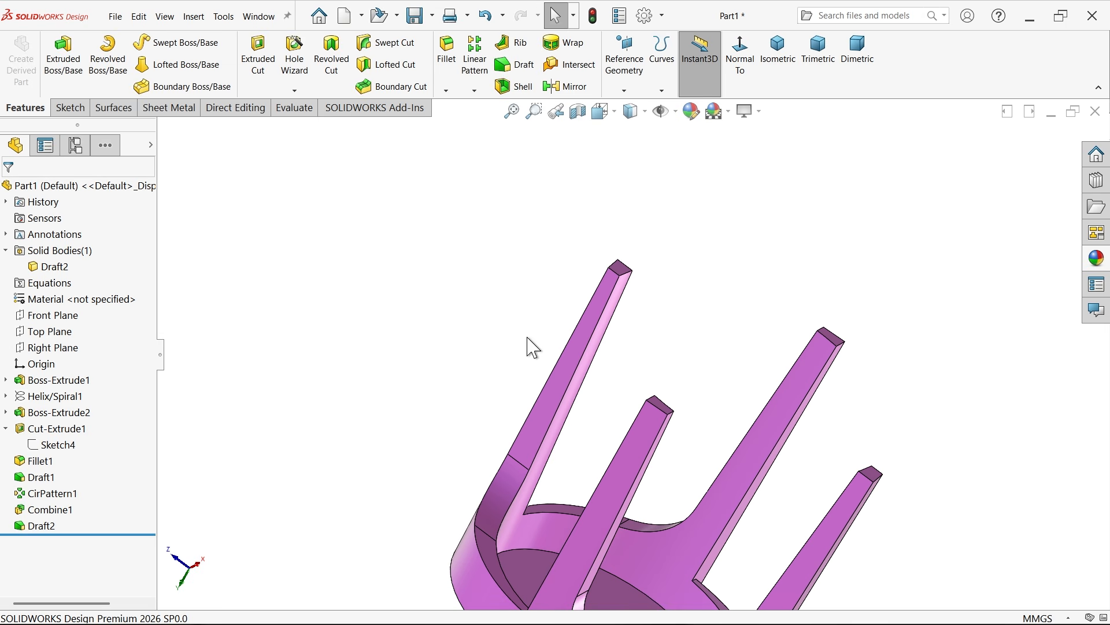
{"action": "middle_click_drag", "start_coordinate": [545, 347], "coordinate": [572, 312]}
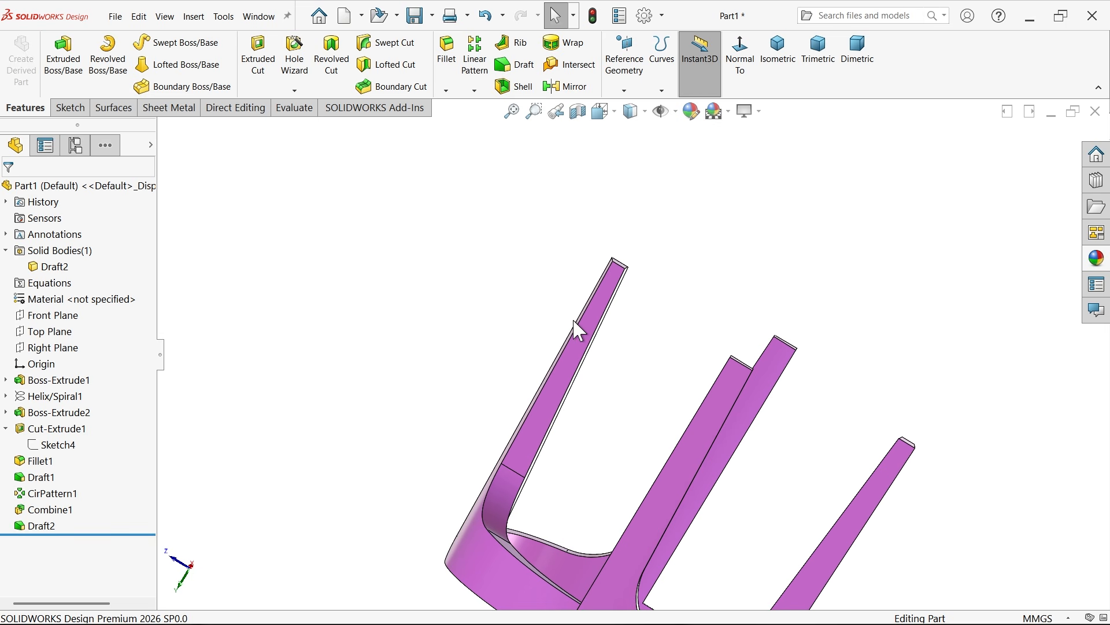
{"action": "left_click", "coordinate": [777, 52]}
{"action": "scroll", "coordinate": [665, 359], "scroll_direction": "down", "scroll_amount": 2}
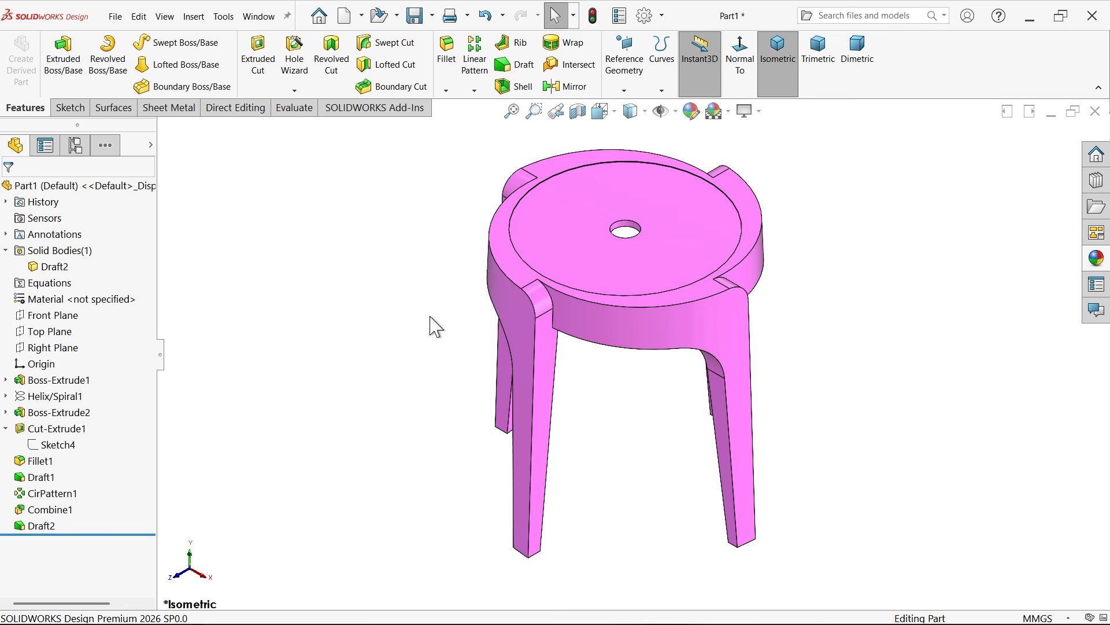
Switch to the stool drawing in Photos and examine the corner radii in the plan views and the centre hole's section details
{"action": "mouse_move", "coordinate": [363, 606]}
{"action": "left_click", "coordinate": [418, 508]}
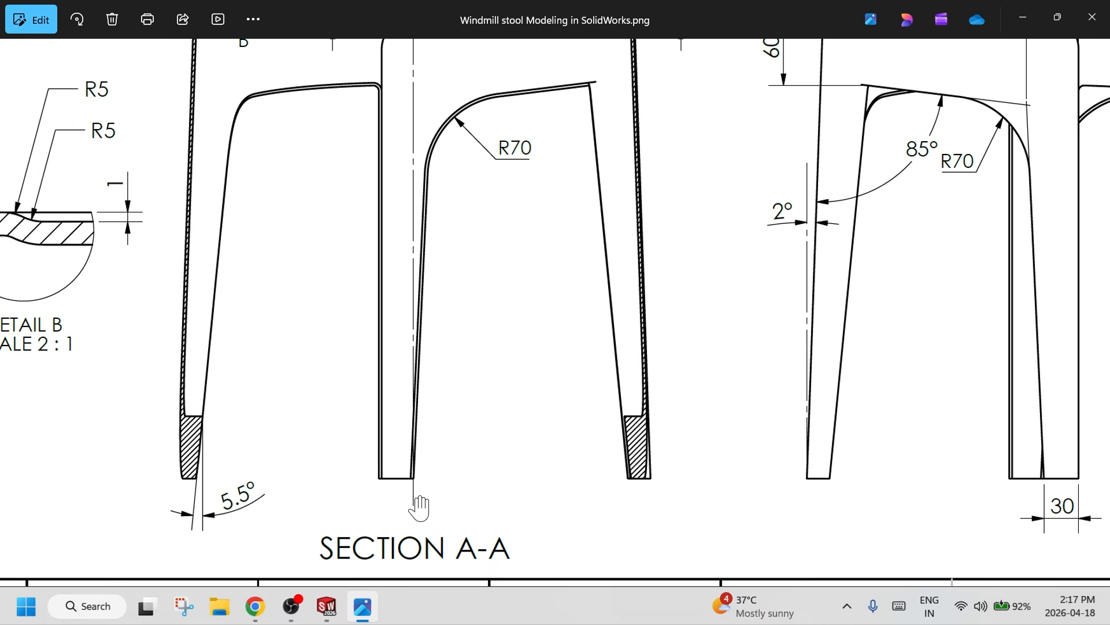
{"action": "left_click_drag", "start_coordinate": [471, 303], "coordinate": [499, 520]}
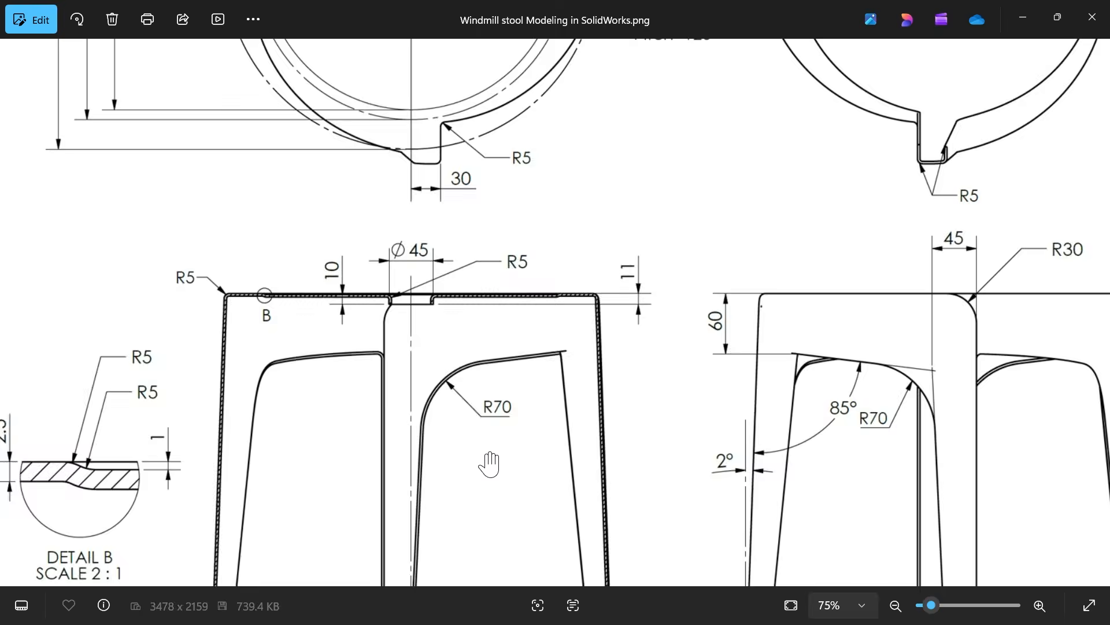
{"action": "scroll", "coordinate": [490, 463], "scroll_direction": "down", "scroll_amount": 1}
{"action": "scroll", "coordinate": [485, 433], "scroll_direction": "down", "scroll_amount": 2}
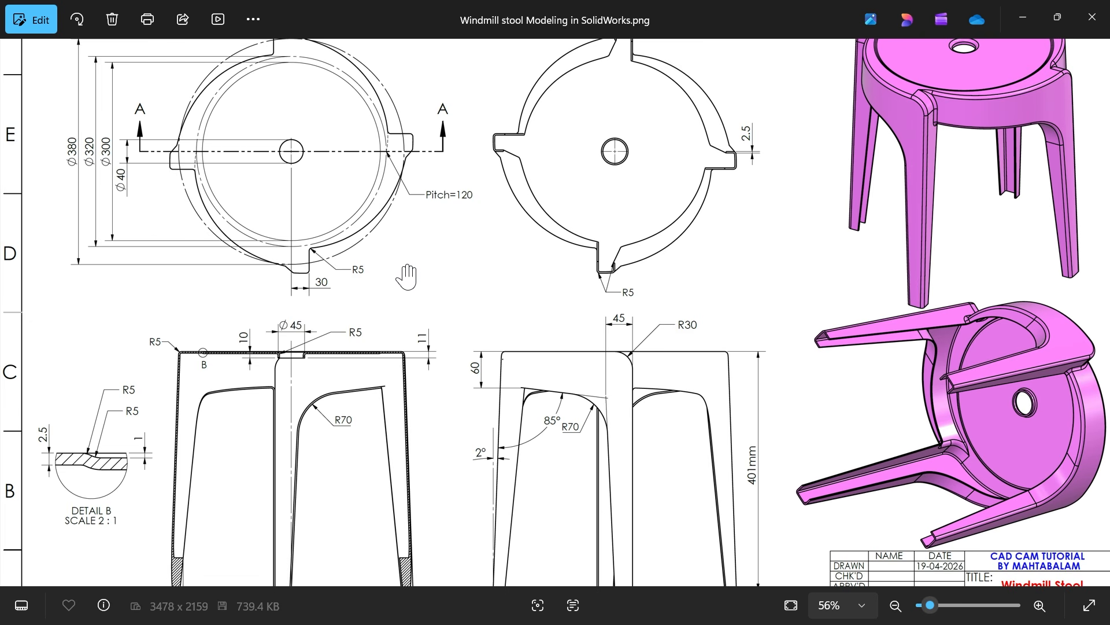
{"action": "scroll", "coordinate": [407, 277], "scroll_direction": "down", "scroll_amount": 1}
{"action": "scroll", "coordinate": [376, 347], "scroll_direction": "up", "scroll_amount": 5}
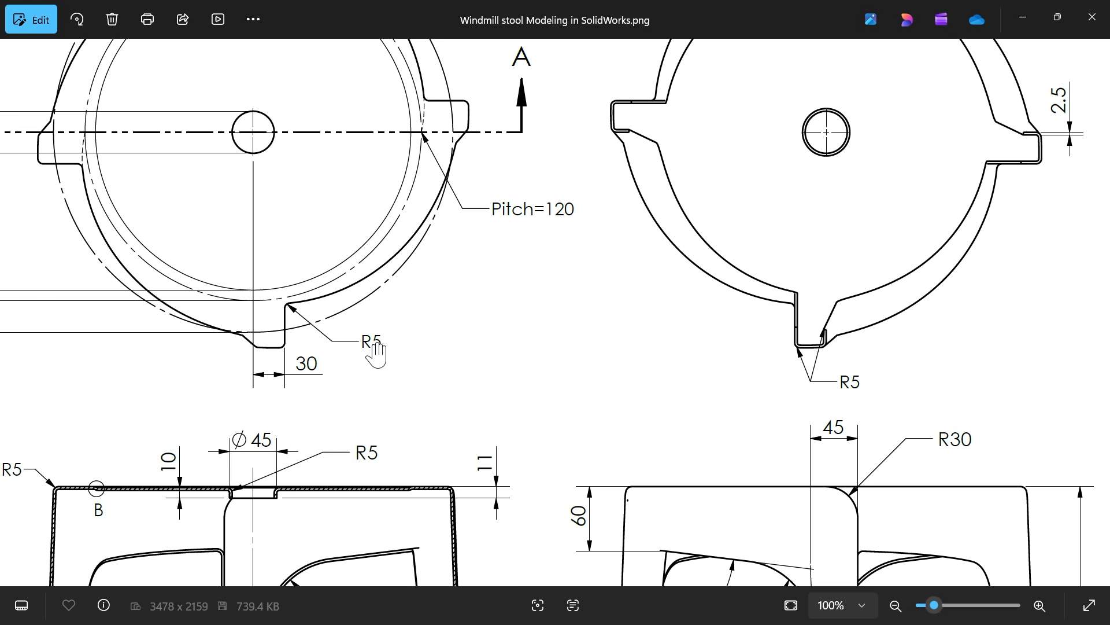
{"action": "mouse_move", "coordinate": [404, 264]}
{"action": "left_mouse_down"}
{"action": "mouse_move", "coordinate": [436, 267]}
{"action": "mouse_move", "coordinate": [438, 512]}
{"action": "left_mouse_up"}
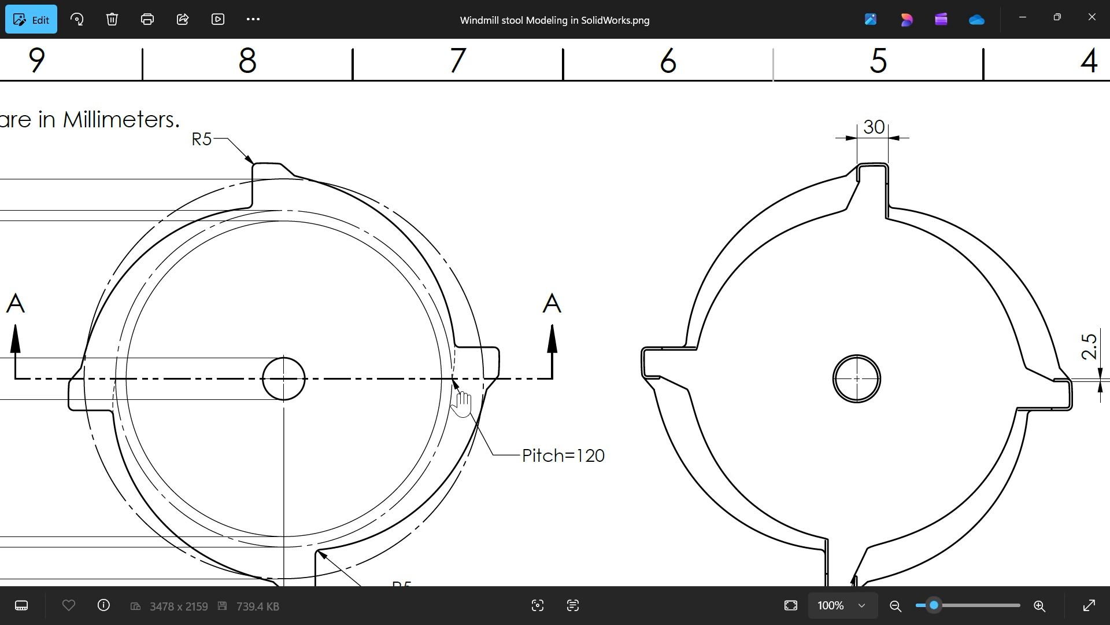
{"action": "mouse_move", "coordinate": [461, 403]}
{"action": "left_mouse_down"}
{"action": "mouse_move", "coordinate": [437, 358]}
{"action": "mouse_move", "coordinate": [471, 350]}
{"action": "mouse_move", "coordinate": [549, 266]}
{"action": "left_mouse_up"}
{"action": "left_click_drag", "start_coordinate": [567, 449], "coordinate": [577, 224]}
{"action": "left_click_drag", "start_coordinate": [585, 340], "coordinate": [538, 330]}
{"action": "scroll", "coordinate": [350, 324], "scroll_direction": "up", "scroll_amount": 6}
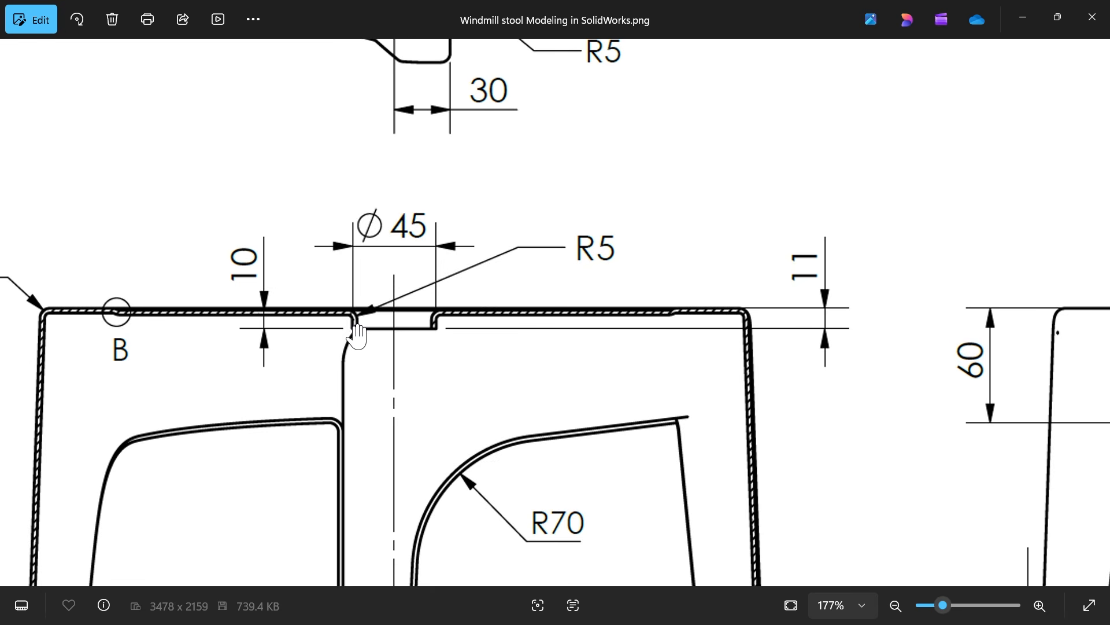
Switch back to the stool model in SOLIDWORKS and start a constant-size fillet with a 5 mm radius
{"action": "scroll", "coordinate": [530, 293], "scroll_direction": "down", "scroll_amount": 6}
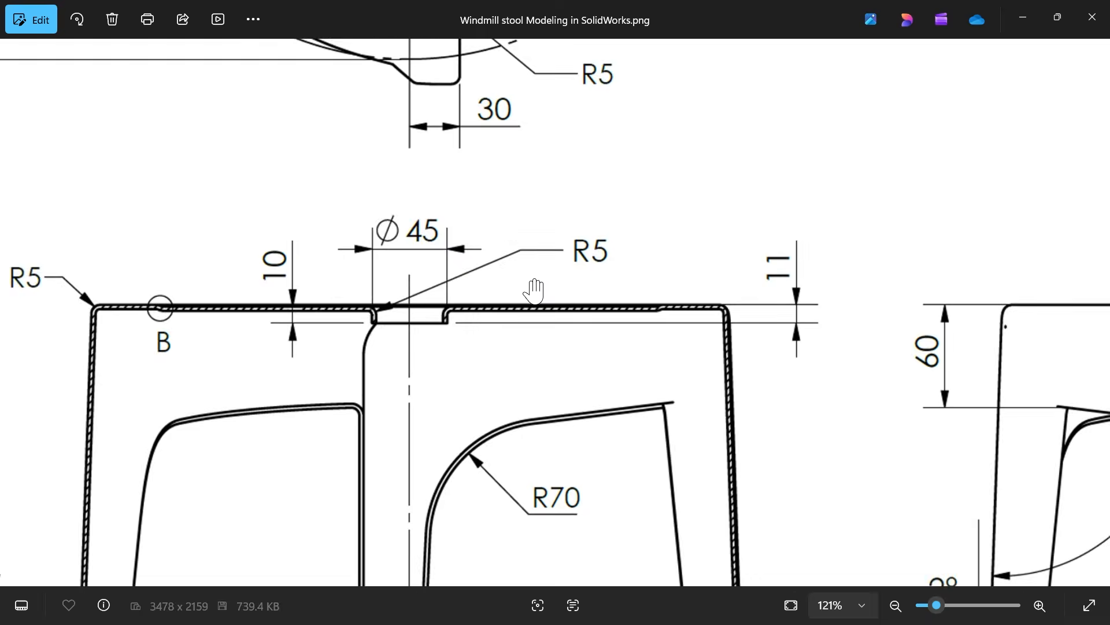
{"action": "scroll", "coordinate": [526, 295], "scroll_direction": "down", "scroll_amount": 5}
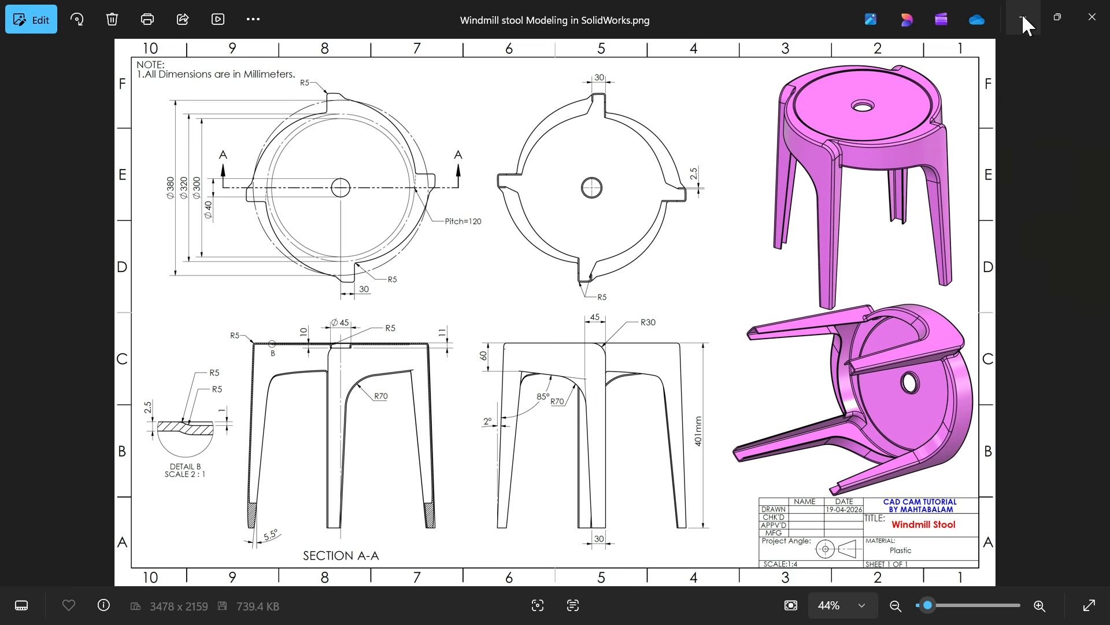
{"action": "left_click", "coordinate": [1022, 17]}
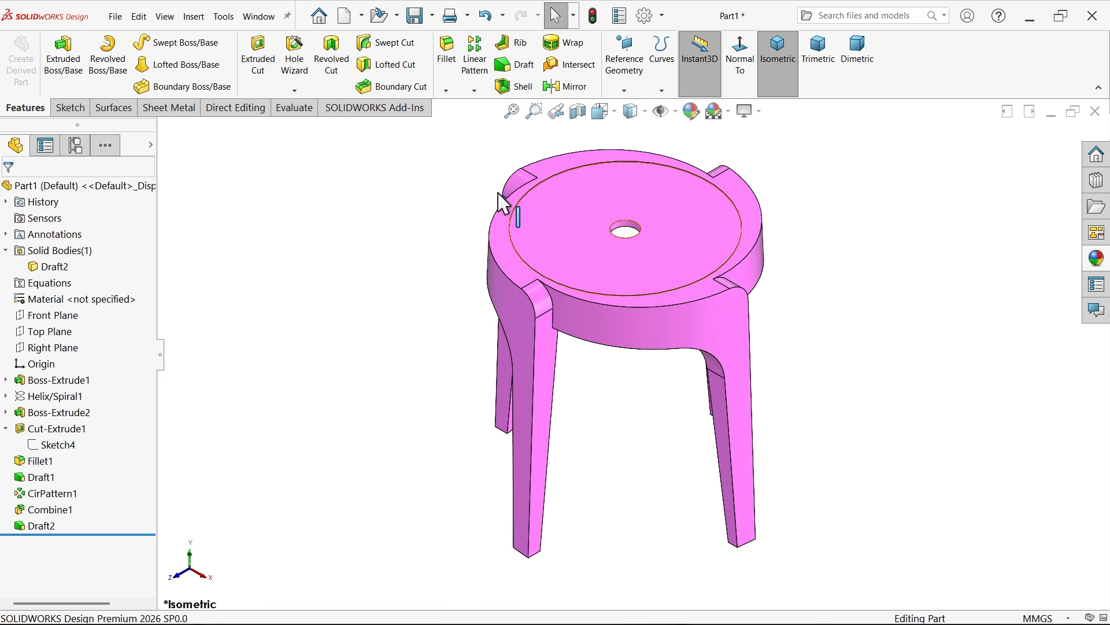
{"action": "left_click", "coordinate": [454, 70]}
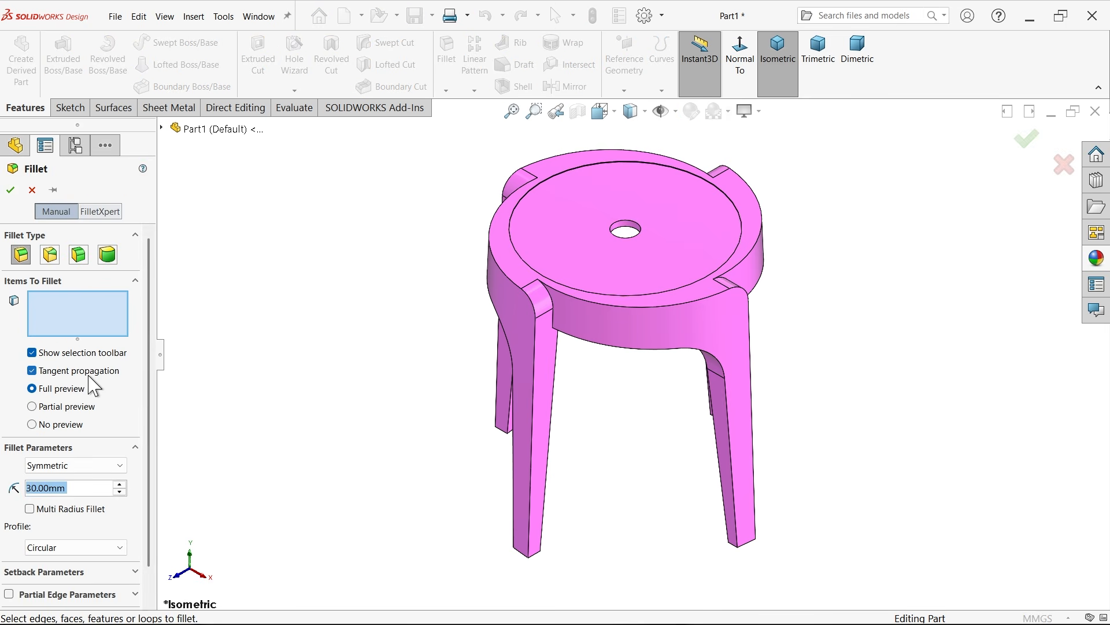
{"action": "type", "text": "5"}
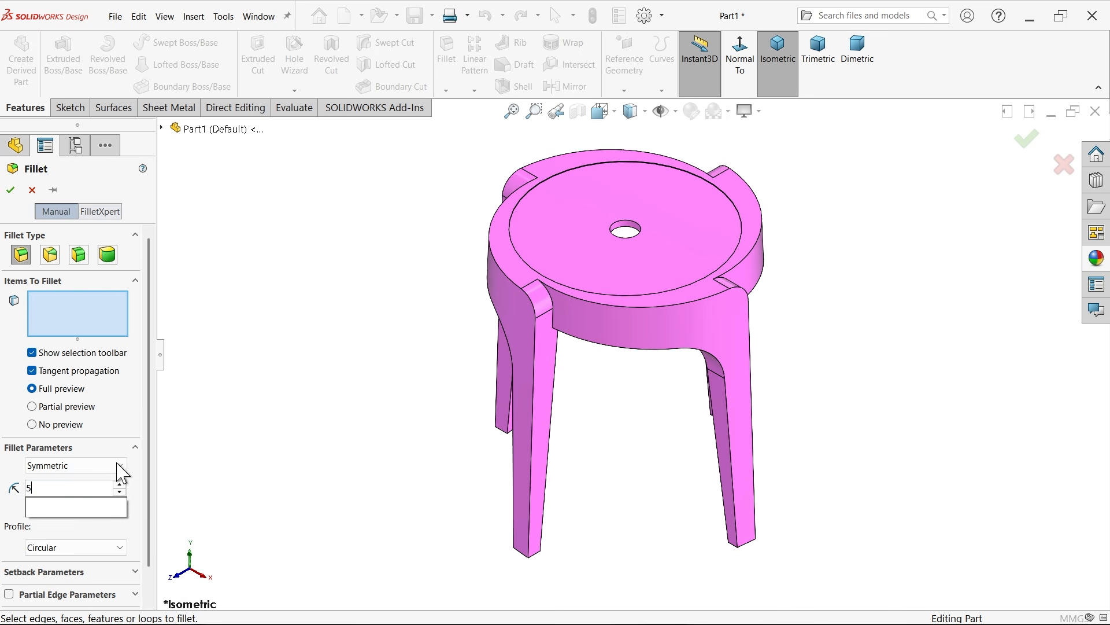
{"action": "key", "text": "Return"}
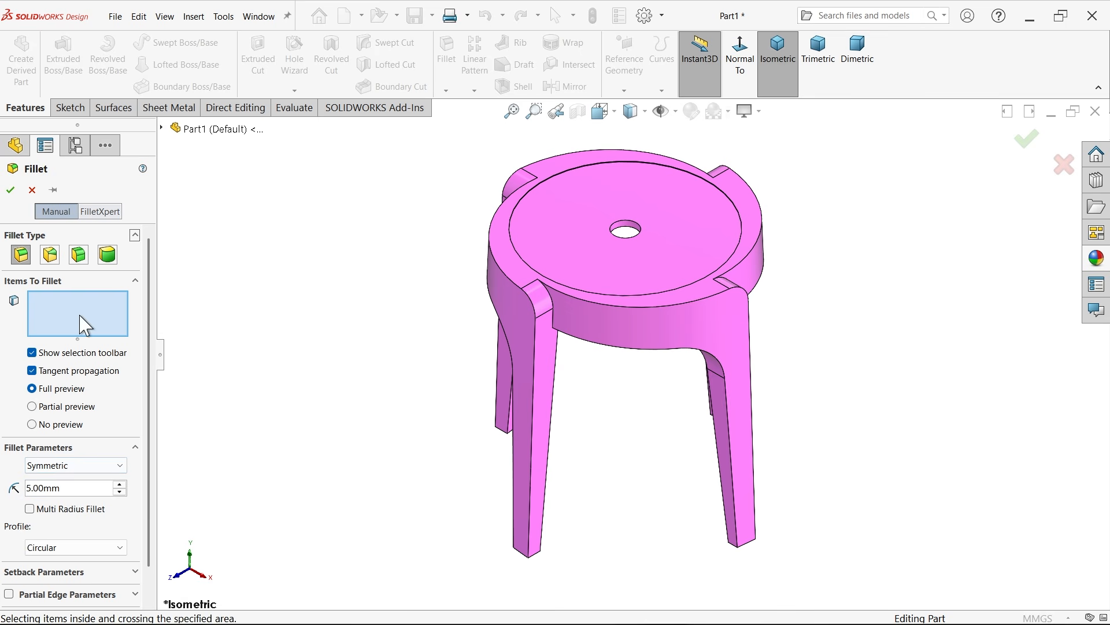
{"action": "left_click", "coordinate": [723, 325]}
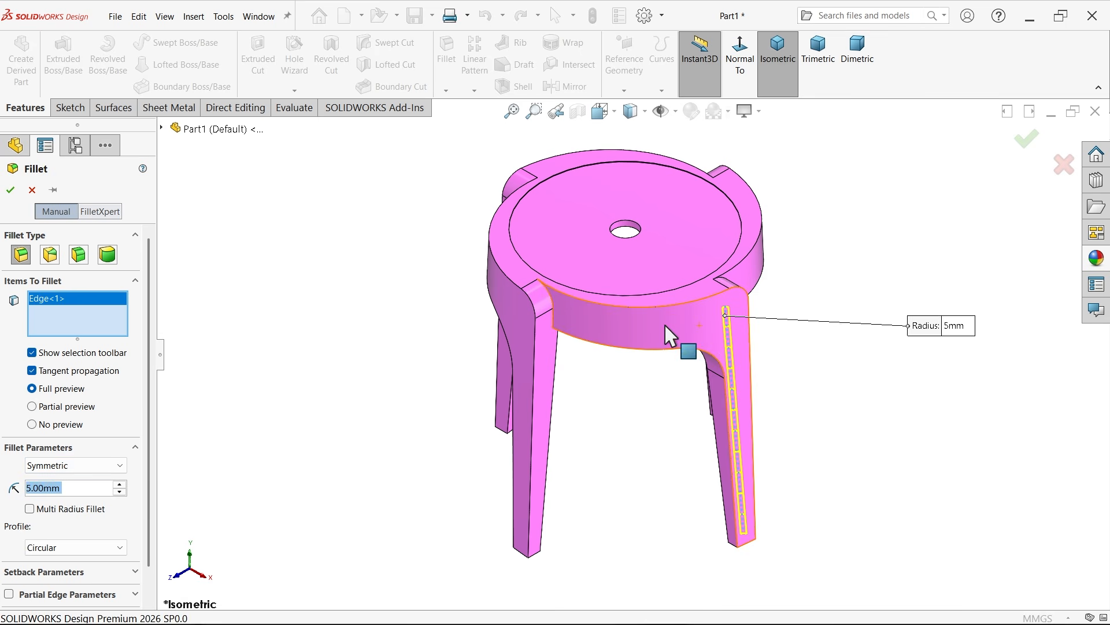
{"action": "right_click", "coordinate": [97, 314]}
{"action": "left_click", "coordinate": [157, 322]}
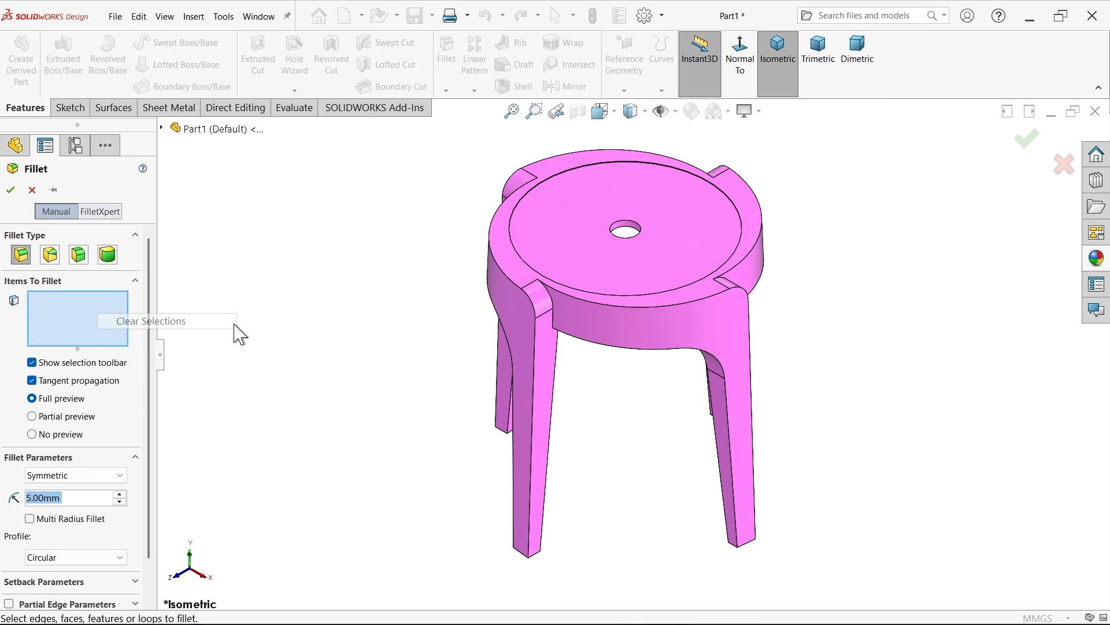
Choose the four outer side faces of the seat rim and legs as the items to fillet
{"action": "left_click", "coordinate": [607, 349]}
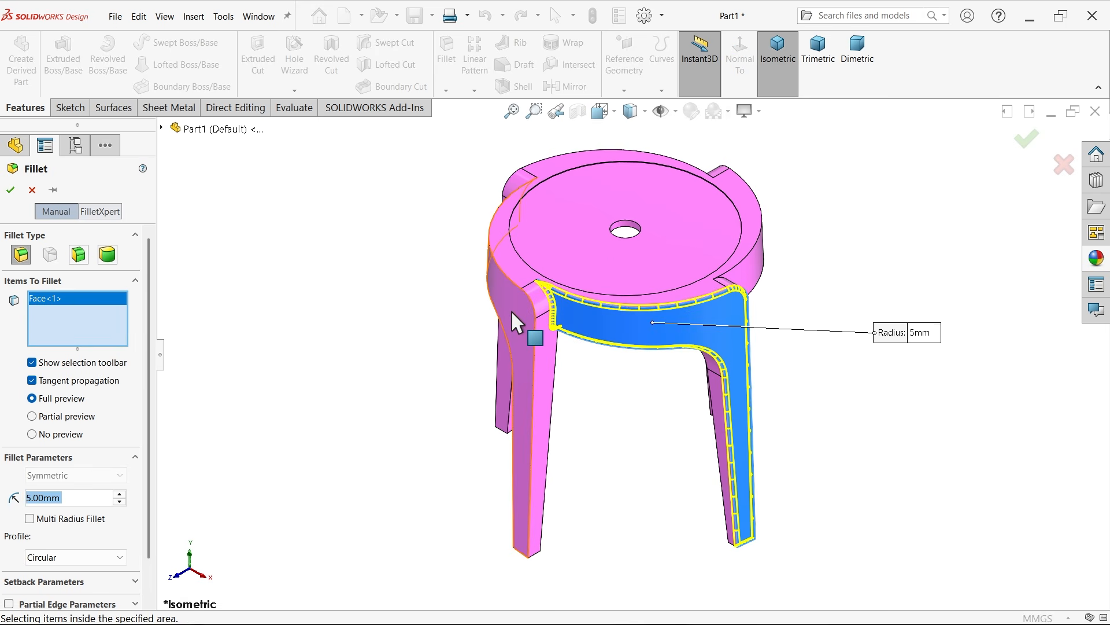
{"action": "left_click", "coordinate": [510, 310]}
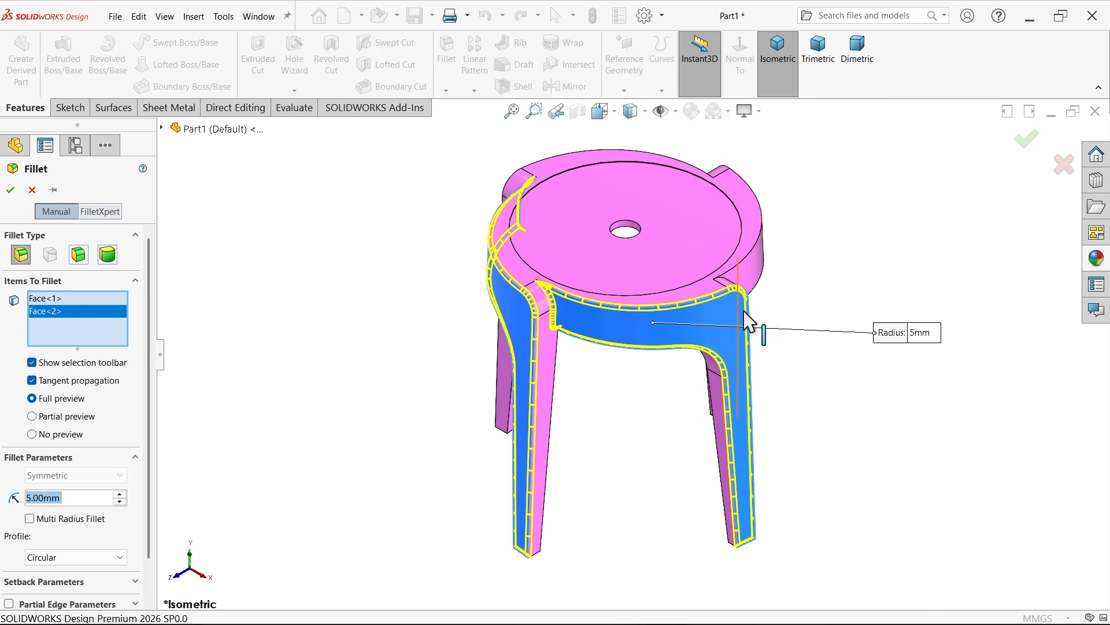
{"action": "left_click", "coordinate": [751, 263]}
{"action": "middle_click_drag", "start_coordinate": [763, 321], "coordinate": [872, 377]}
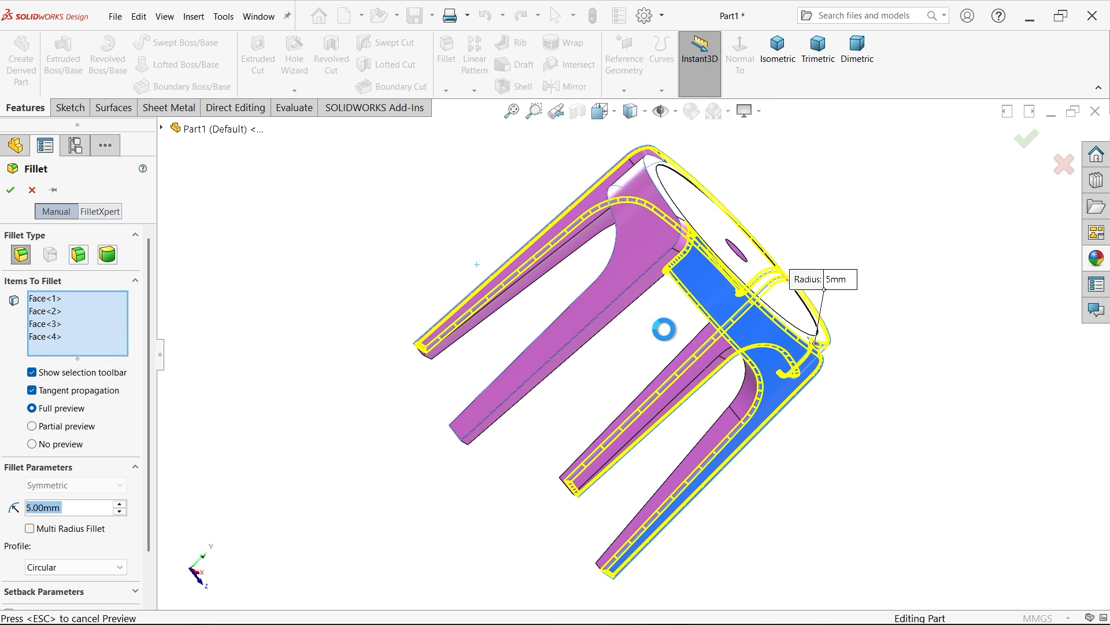
{"action": "left_click", "coordinate": [671, 335]}
Add the seat's recessed circular top face to the fillet items and apply the 5 mm fillet
{"action": "middle_click_drag", "start_coordinate": [675, 347], "coordinate": [587, 341]}
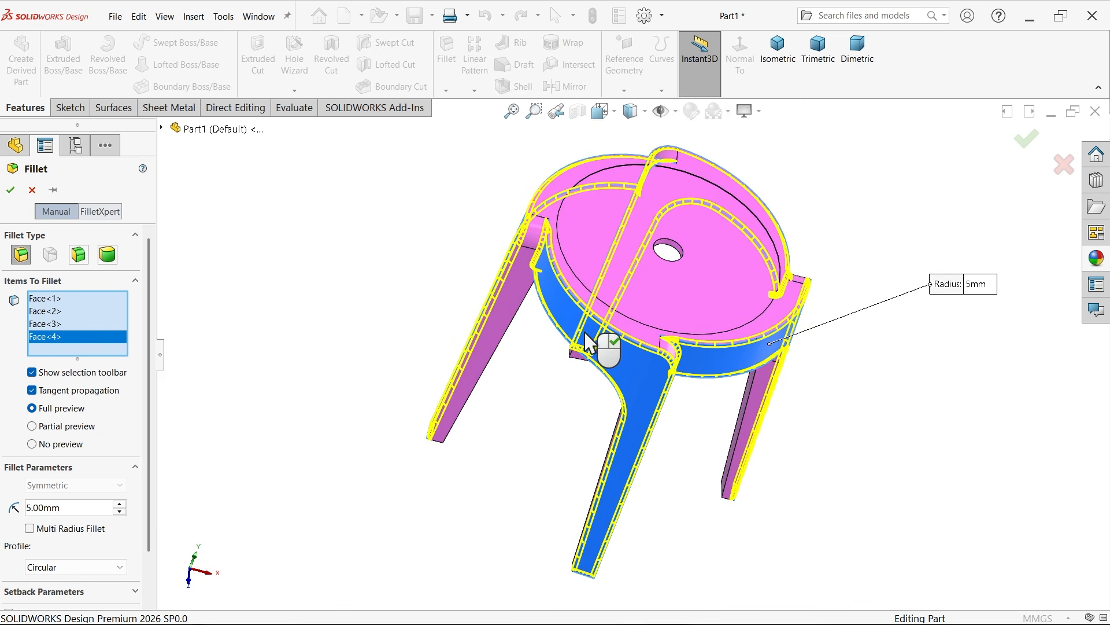
{"action": "left_click", "coordinate": [672, 284]}
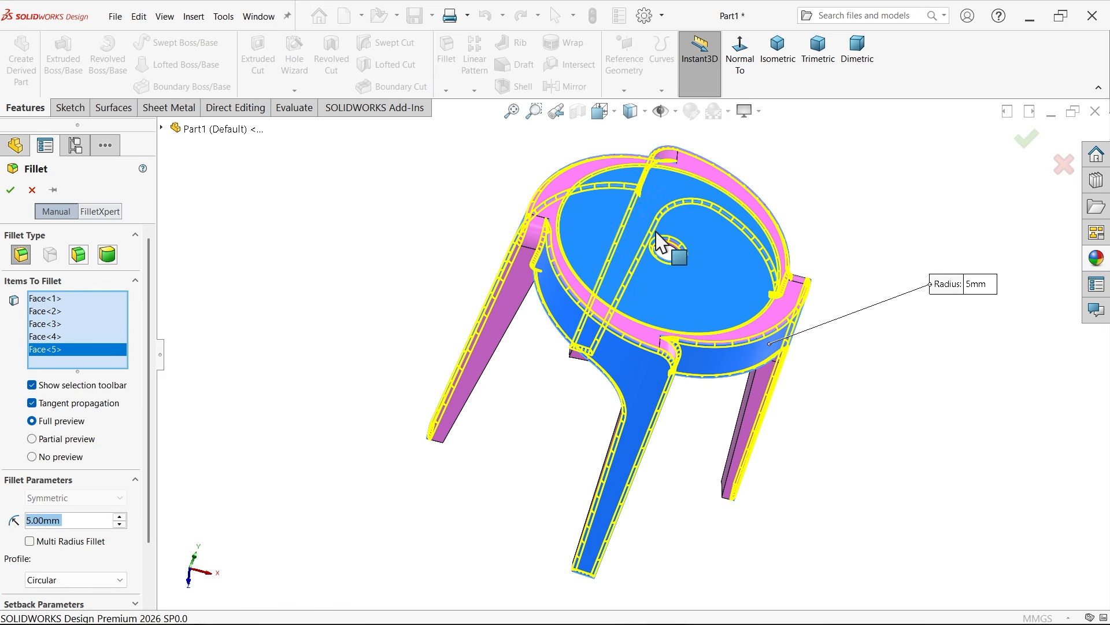
{"action": "scroll", "coordinate": [835, 280], "scroll_direction": "down", "scroll_amount": 2}
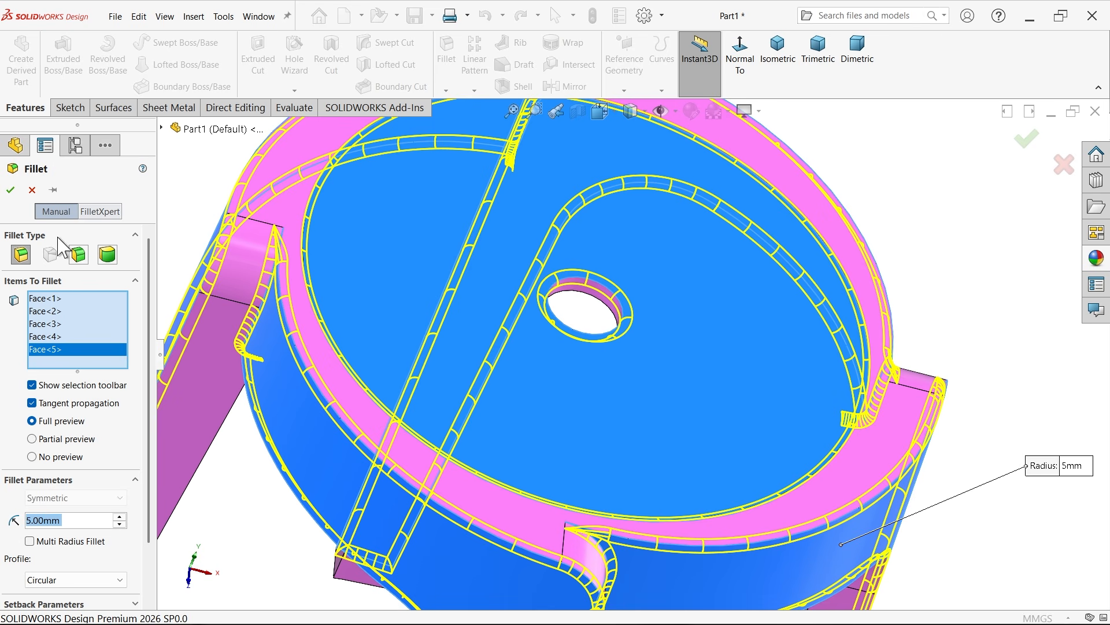
{"action": "left_click", "coordinate": [10, 190]}
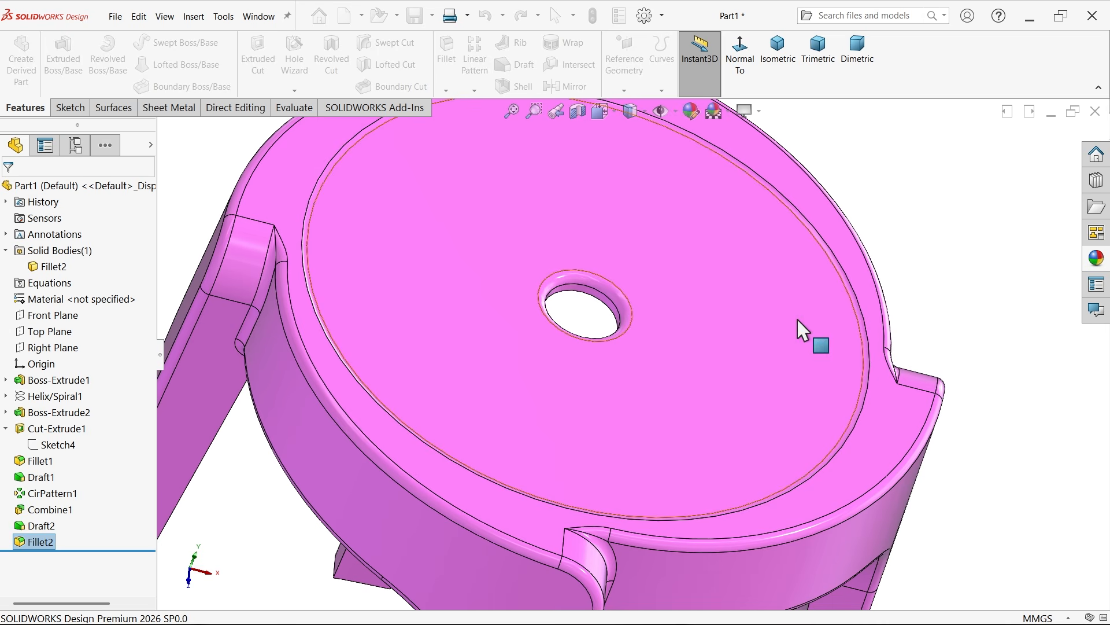
Inspect the new fillets around the centre hole, the seat recess and the outer rim
{"action": "scroll", "coordinate": [874, 333], "scroll_direction": "down", "scroll_amount": 4}
{"action": "middle_click_drag", "start_coordinate": [870, 336], "coordinate": [810, 252]}
{"action": "scroll", "coordinate": [768, 355], "scroll_direction": "up", "scroll_amount": 5}
{"action": "scroll", "coordinate": [489, 366], "scroll_direction": "down", "scroll_amount": 2}
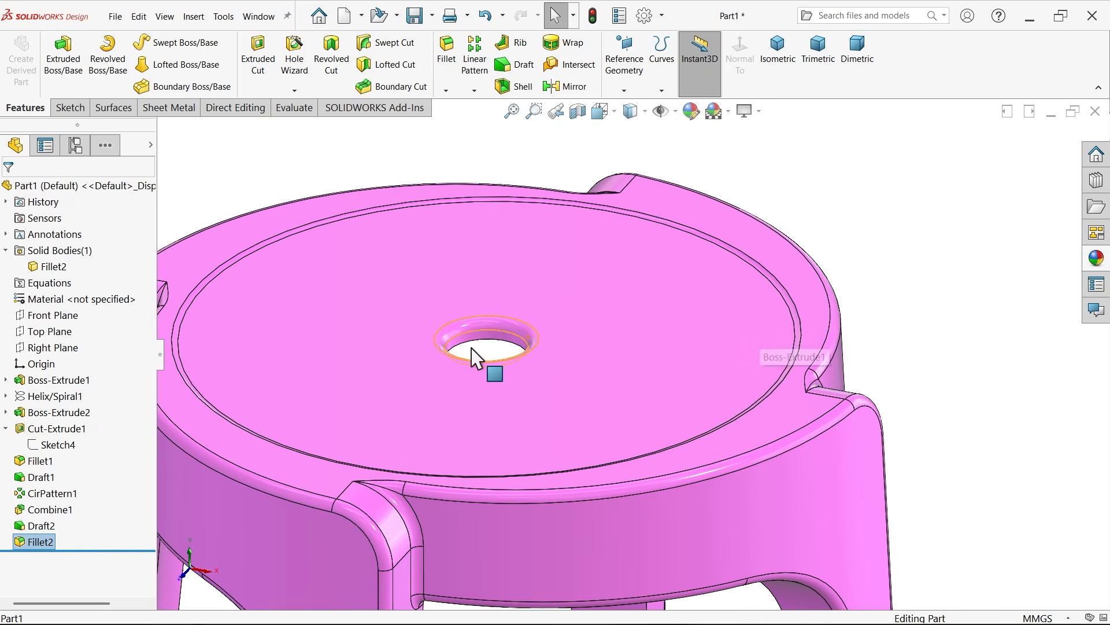
{"action": "scroll", "coordinate": [475, 360], "scroll_direction": "up", "scroll_amount": 2}
{"action": "scroll", "coordinate": [474, 353], "scroll_direction": "up", "scroll_amount": 3}
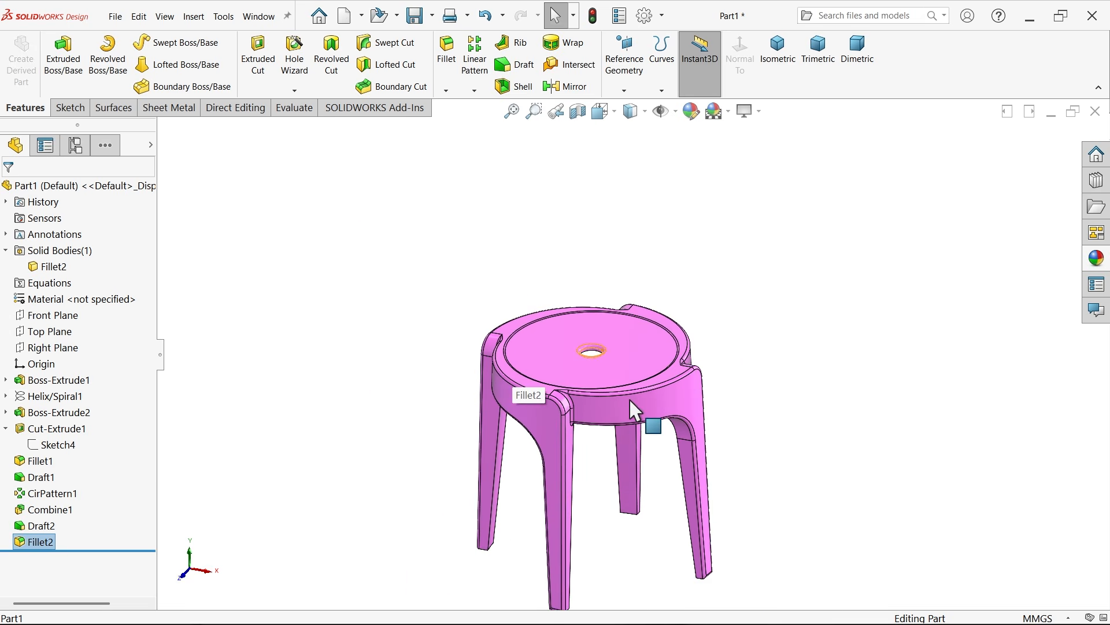
Examine the seat and legs in a temporary section view on the Front Plane, close it and return to isometric view
{"action": "left_click", "coordinate": [577, 111]}
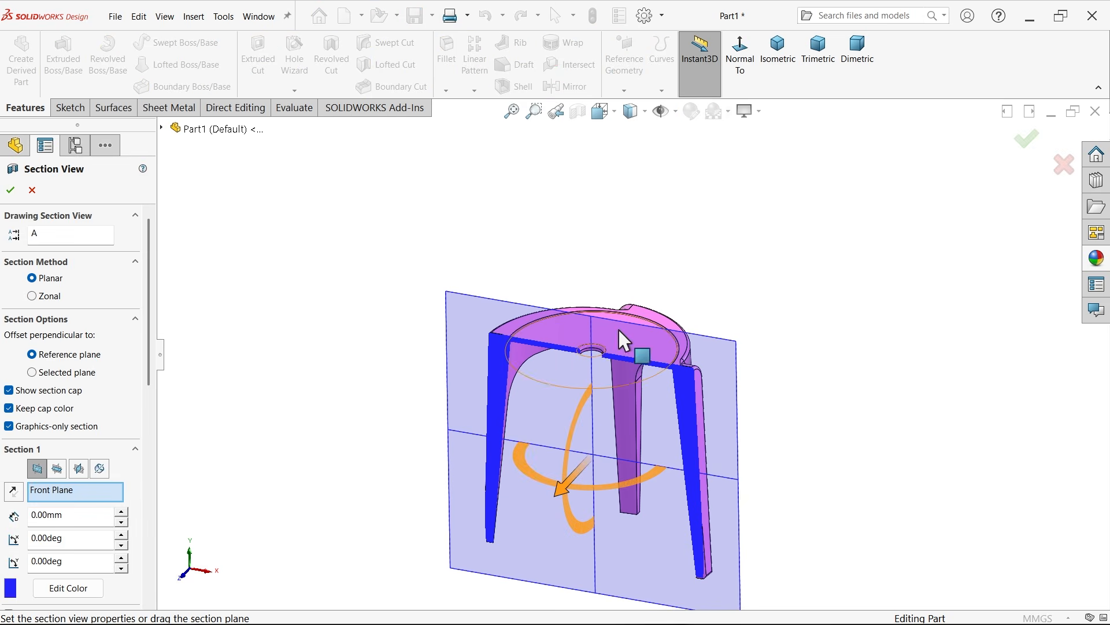
{"action": "scroll", "coordinate": [619, 328], "scroll_direction": "down", "scroll_amount": 6}
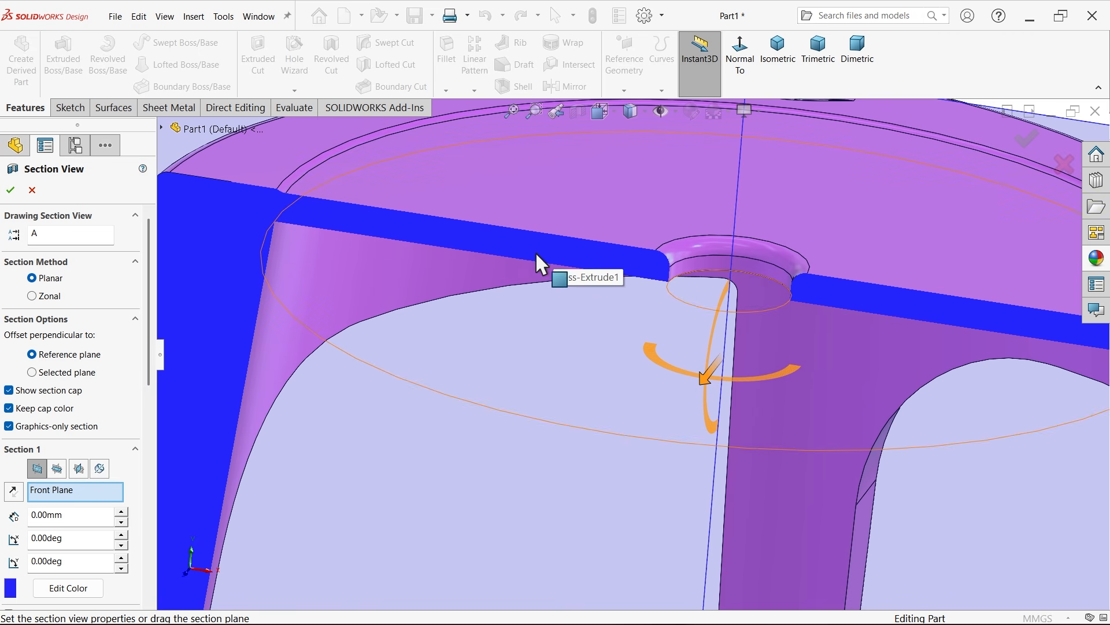
{"action": "scroll", "coordinate": [460, 289], "scroll_direction": "up", "scroll_amount": 5}
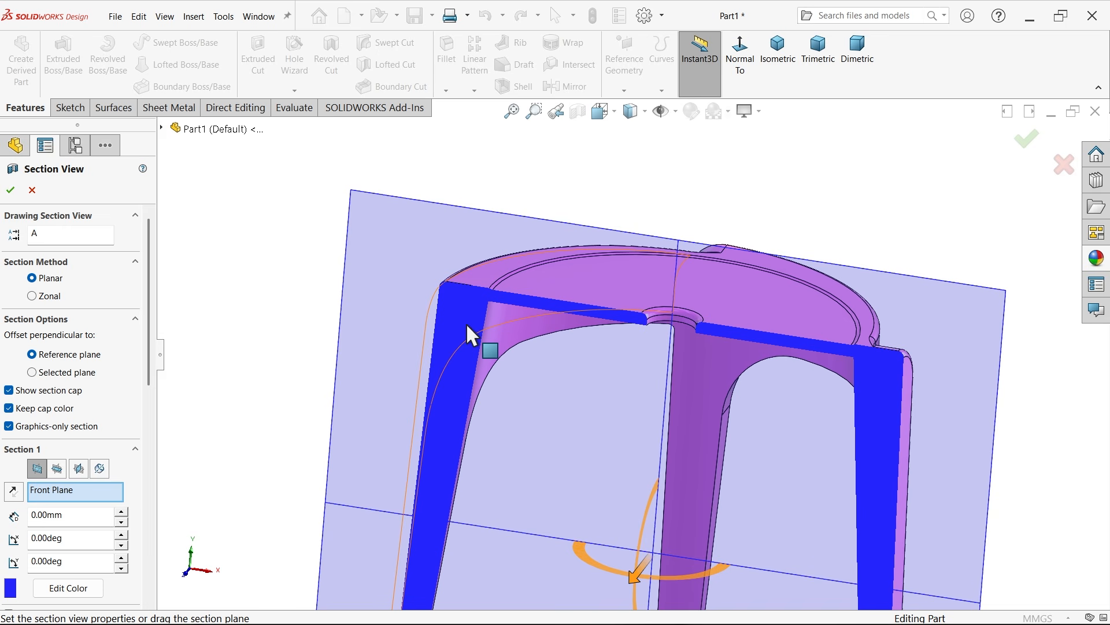
{"action": "left_click", "coordinate": [31, 190]}
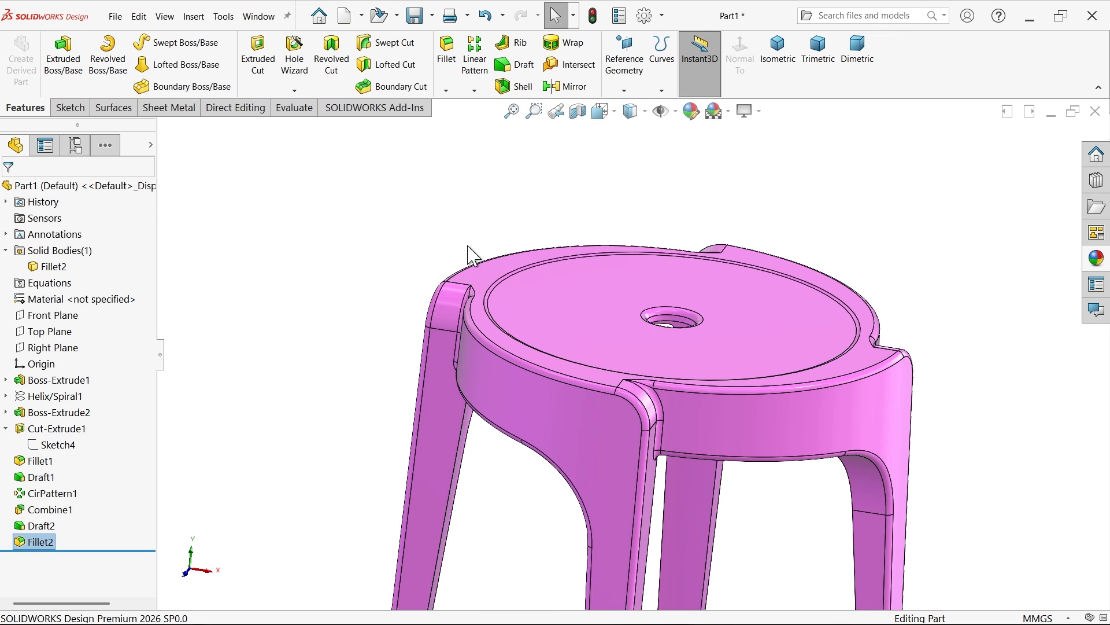
{"action": "left_click", "coordinate": [778, 51]}
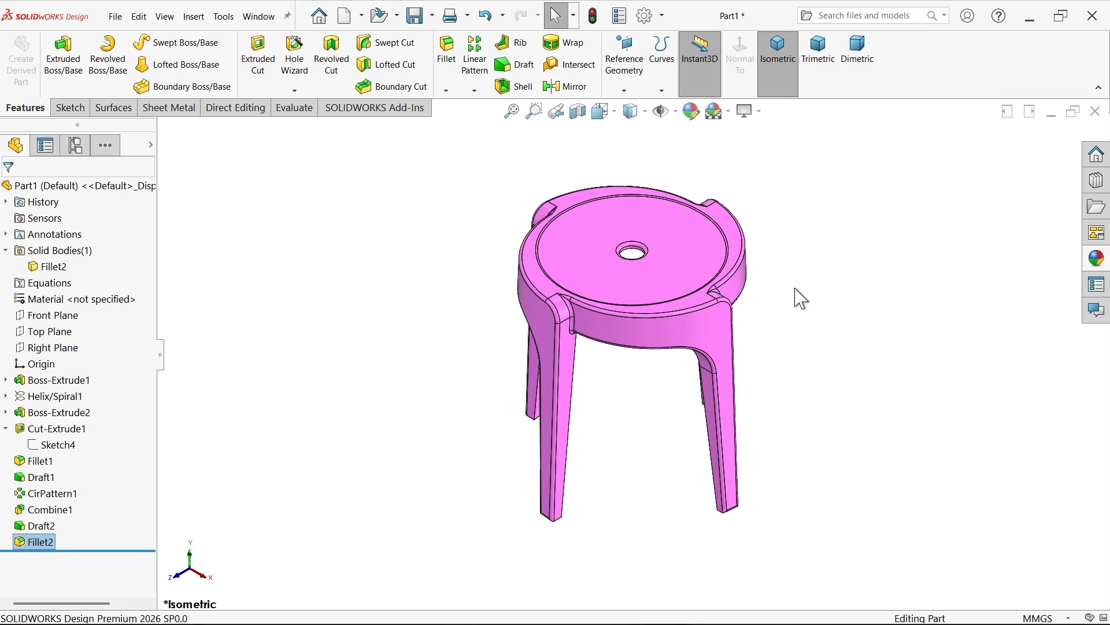
Switch to the stool drawing in Photos and examine the underside plan view's leg walls and corner radii, plus the side view
{"action": "left_click", "coordinate": [826, 91]}
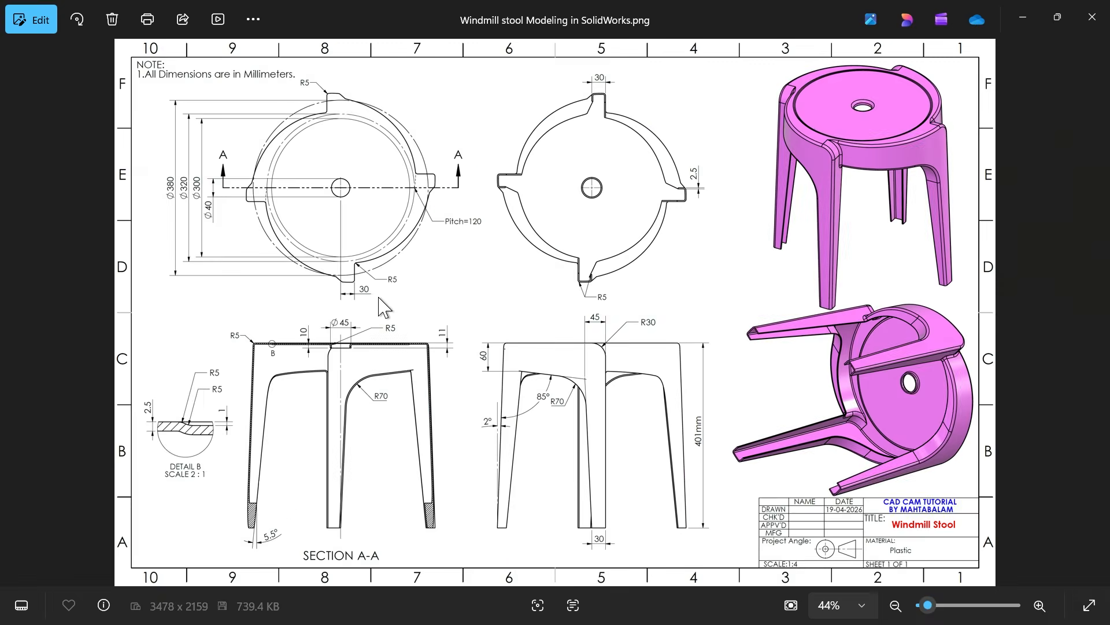
{"action": "scroll", "coordinate": [381, 308], "scroll_direction": "up", "scroll_amount": 1}
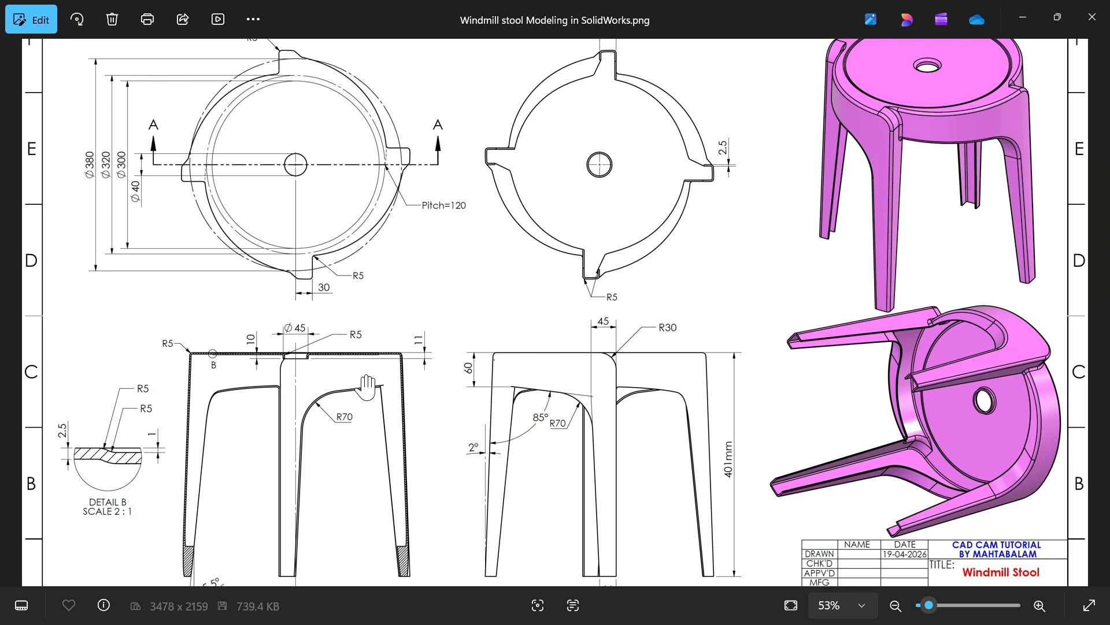
{"action": "scroll", "coordinate": [339, 385], "scroll_direction": "up", "scroll_amount": 2}
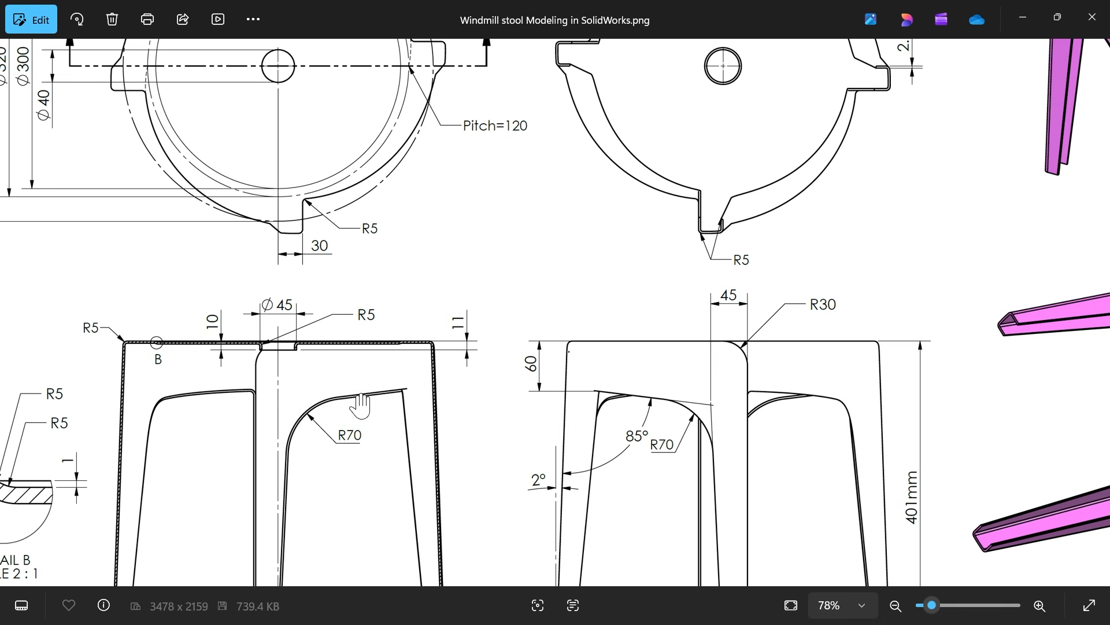
{"action": "mouse_move", "coordinate": [372, 380]}
{"action": "left_mouse_down"}
{"action": "mouse_move", "coordinate": [401, 517]}
{"action": "mouse_move", "coordinate": [384, 505]}
{"action": "left_mouse_up"}
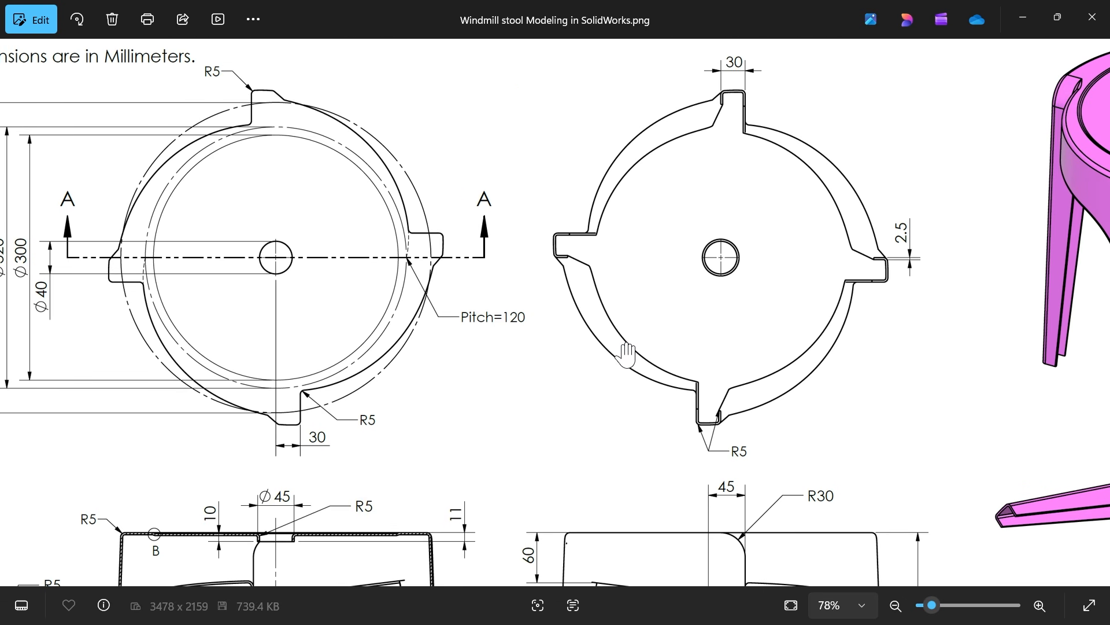
{"action": "scroll", "coordinate": [730, 110], "scroll_direction": "up", "scroll_amount": 3}
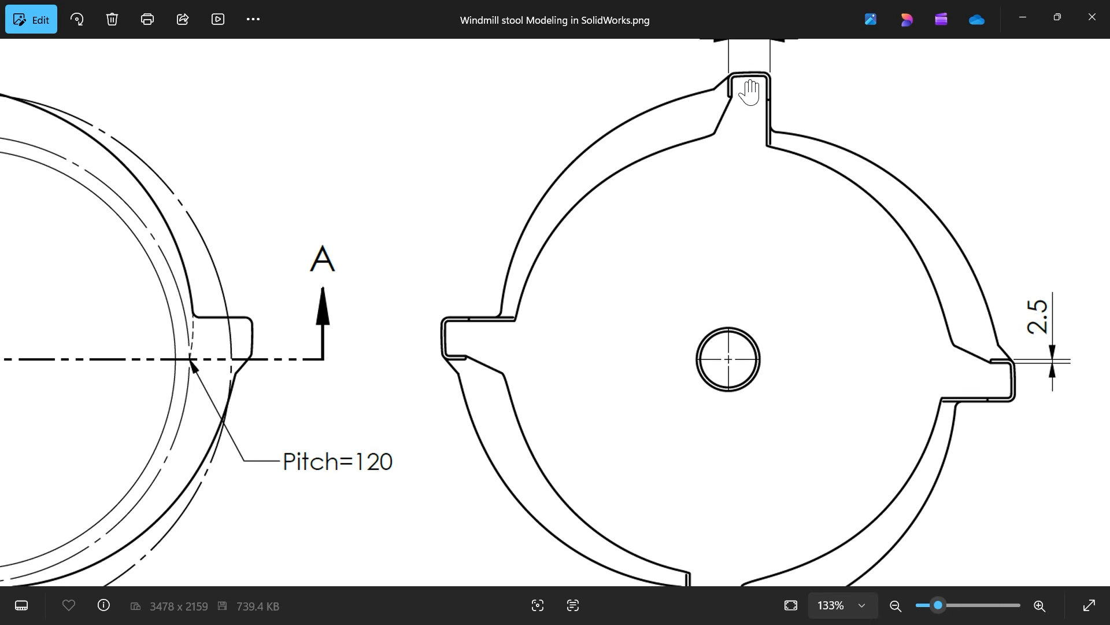
{"action": "left_click_drag", "start_coordinate": [750, 91], "coordinate": [744, 163]}
{"action": "left_click_drag", "start_coordinate": [712, 266], "coordinate": [714, 97]}
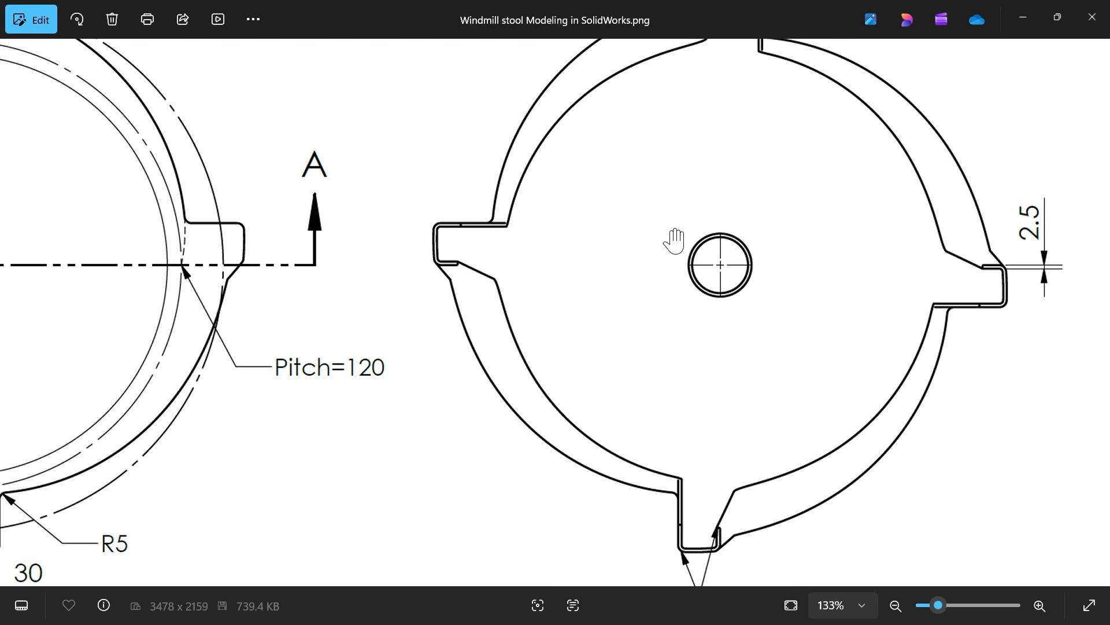
{"action": "scroll", "coordinate": [665, 248], "scroll_direction": "down", "scroll_amount": 4}
{"action": "left_click_drag", "start_coordinate": [599, 447], "coordinate": [613, 260]}
{"action": "scroll", "coordinate": [659, 191], "scroll_direction": "up", "scroll_amount": 4}
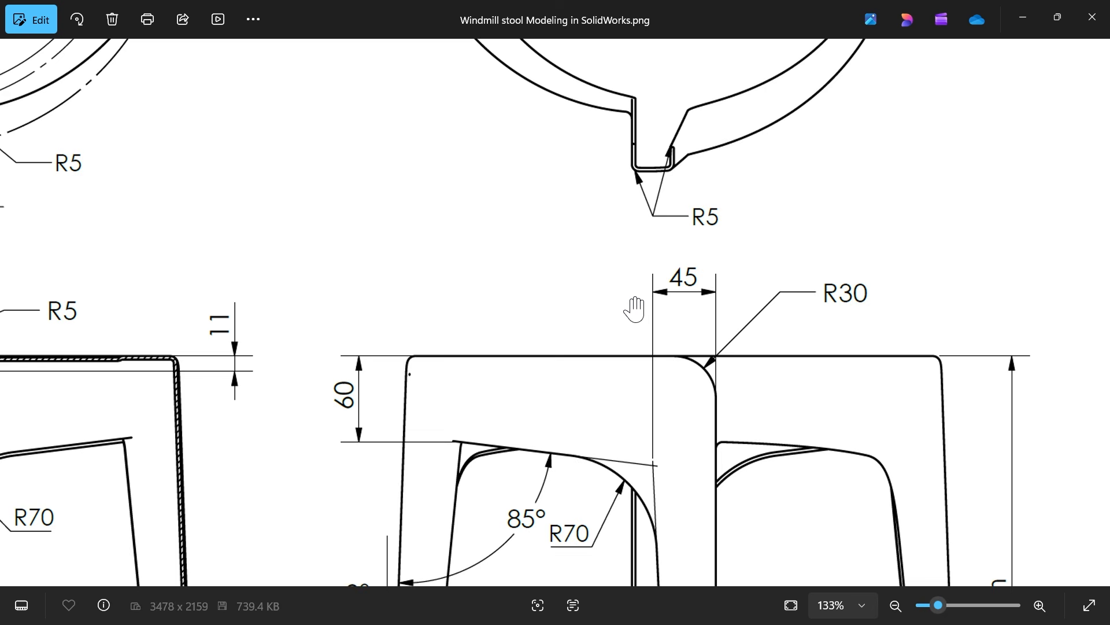
{"action": "left_click_drag", "start_coordinate": [635, 310], "coordinate": [640, 250]}
{"action": "scroll", "coordinate": [625, 263], "scroll_direction": "down", "scroll_amount": 3}
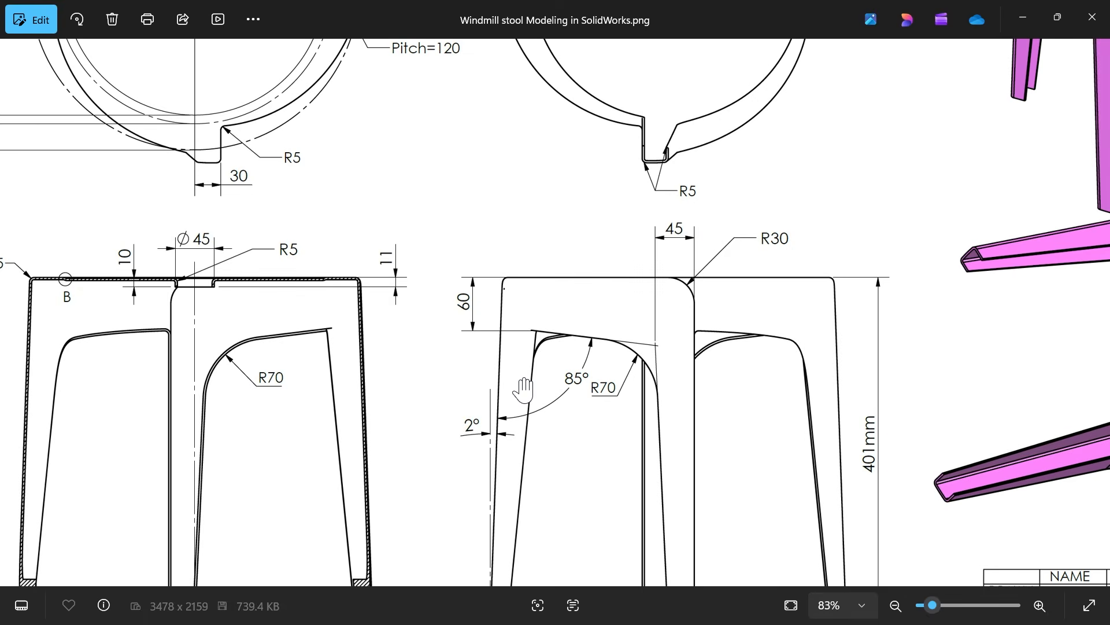
Examine the wall thickness, seat step and centre hole collar in section A-A and Detail B of the drawing
{"action": "mouse_move", "coordinate": [524, 390]}
{"action": "left_mouse_down"}
{"action": "mouse_move", "coordinate": [573, 221]}
{"action": "mouse_move", "coordinate": [706, 258]}
{"action": "left_mouse_up"}
{"action": "left_click_drag", "start_coordinate": [243, 365], "coordinate": [277, 373]}
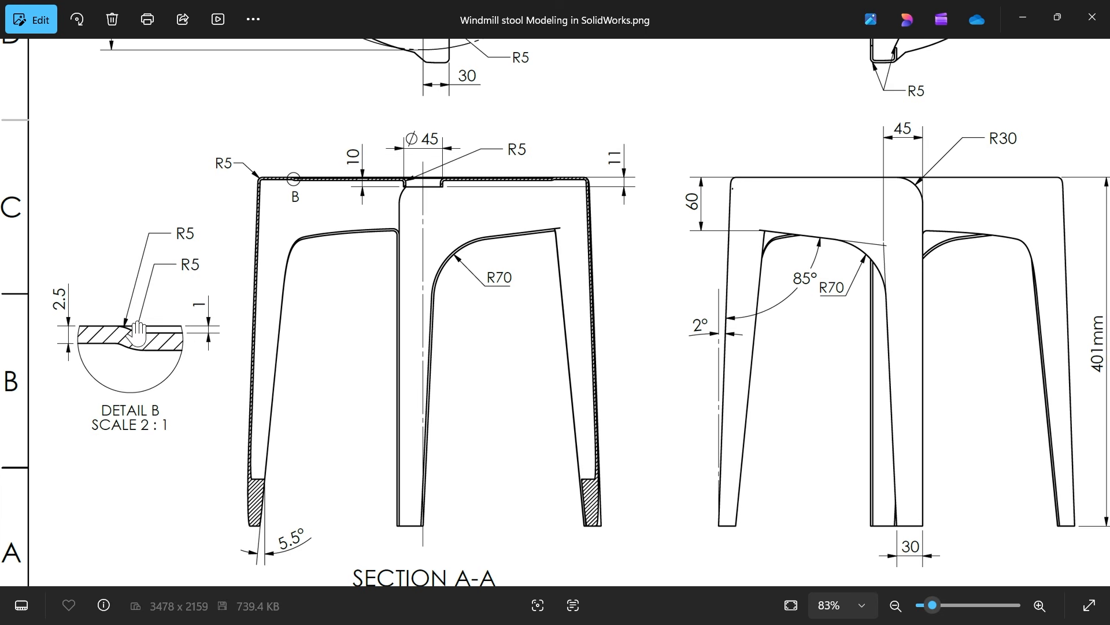
{"action": "scroll", "coordinate": [134, 338], "scroll_direction": "up", "scroll_amount": 3}
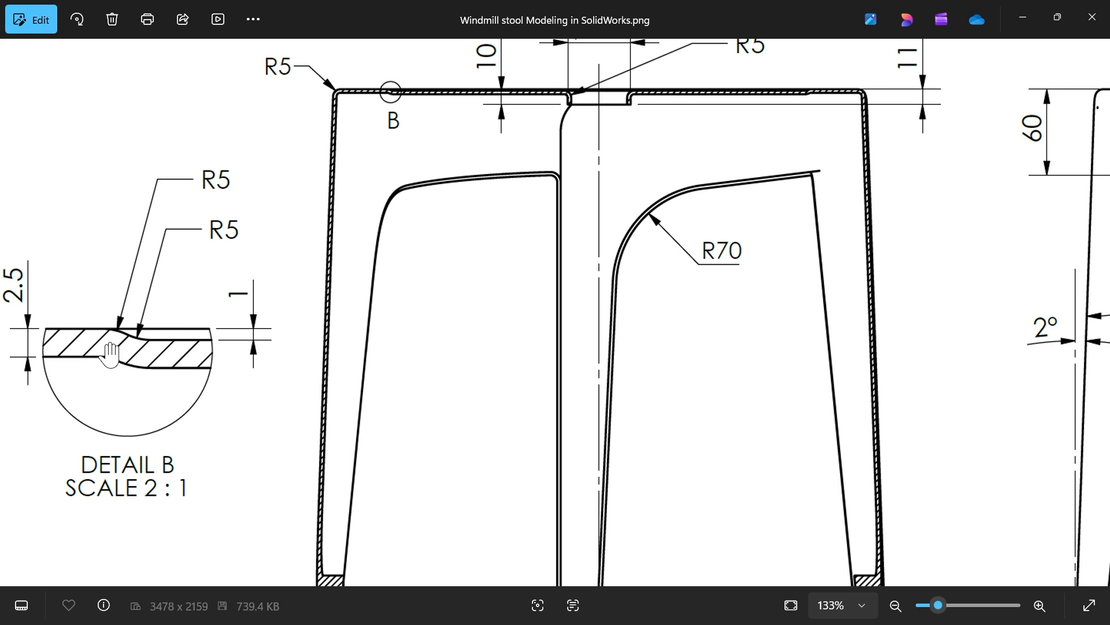
{"action": "left_click_drag", "start_coordinate": [384, 251], "coordinate": [382, 355]}
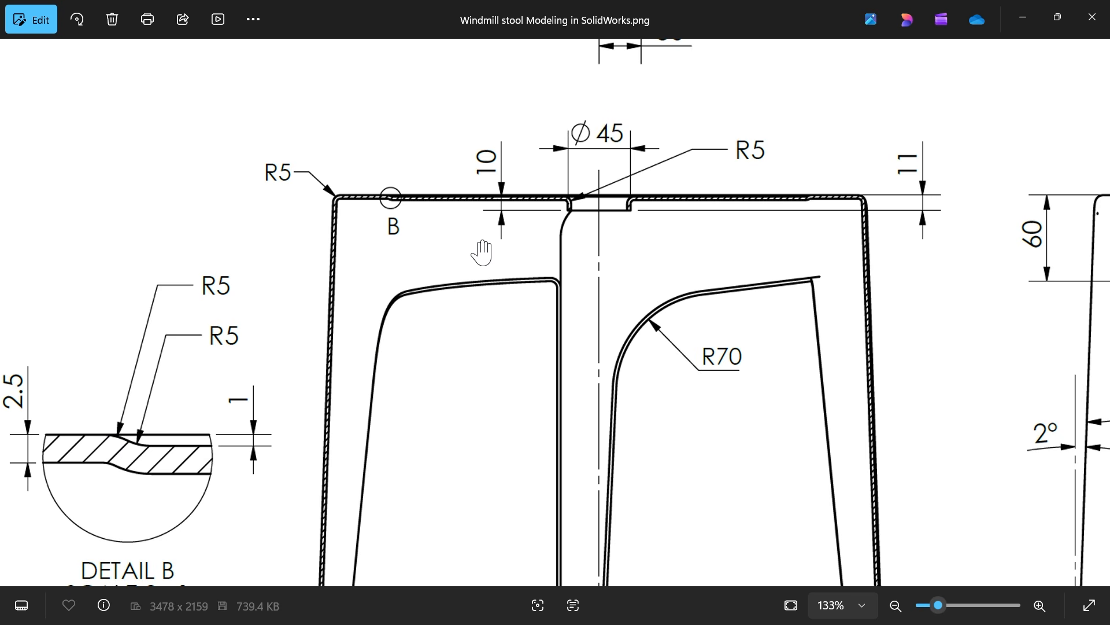
{"action": "scroll", "coordinate": [482, 251], "scroll_direction": "down", "scroll_amount": 5}
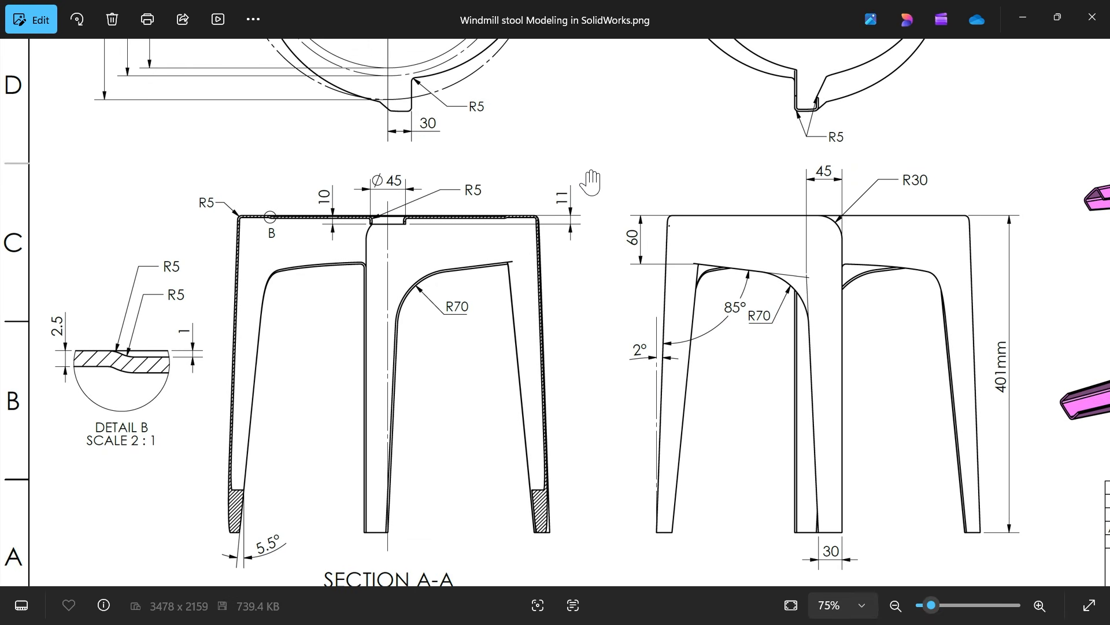
{"action": "left_click_drag", "start_coordinate": [590, 182], "coordinate": [553, 409]}
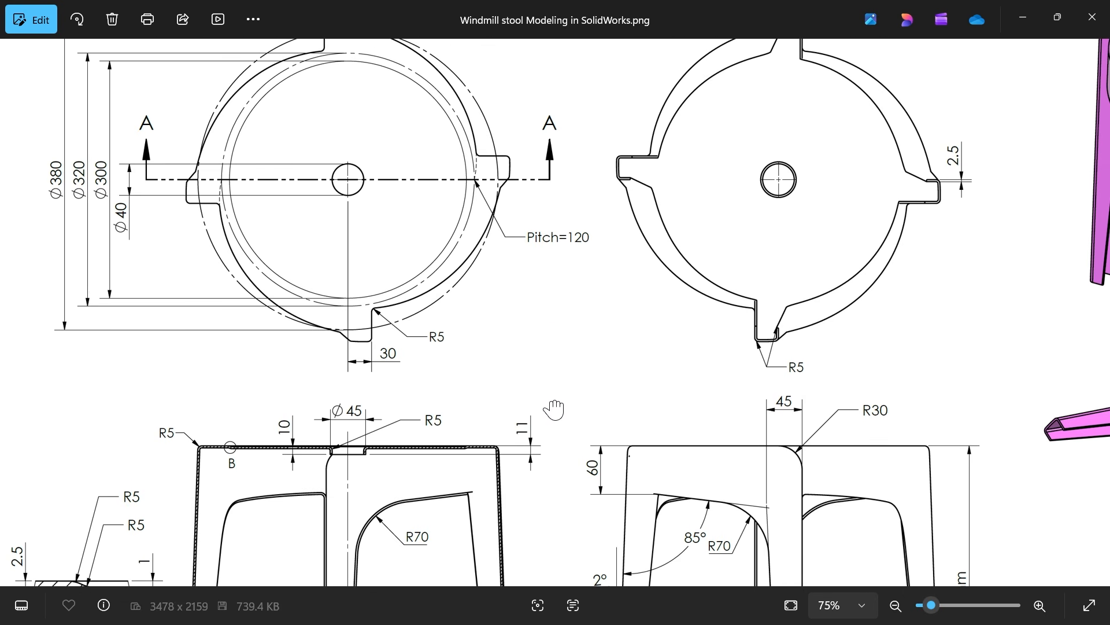
Review section A-A, the side view and the finished stool views in the drawing, and return to the part in SOLIDWORKS
{"action": "scroll", "coordinate": [522, 334], "scroll_direction": "down", "scroll_amount": 2}
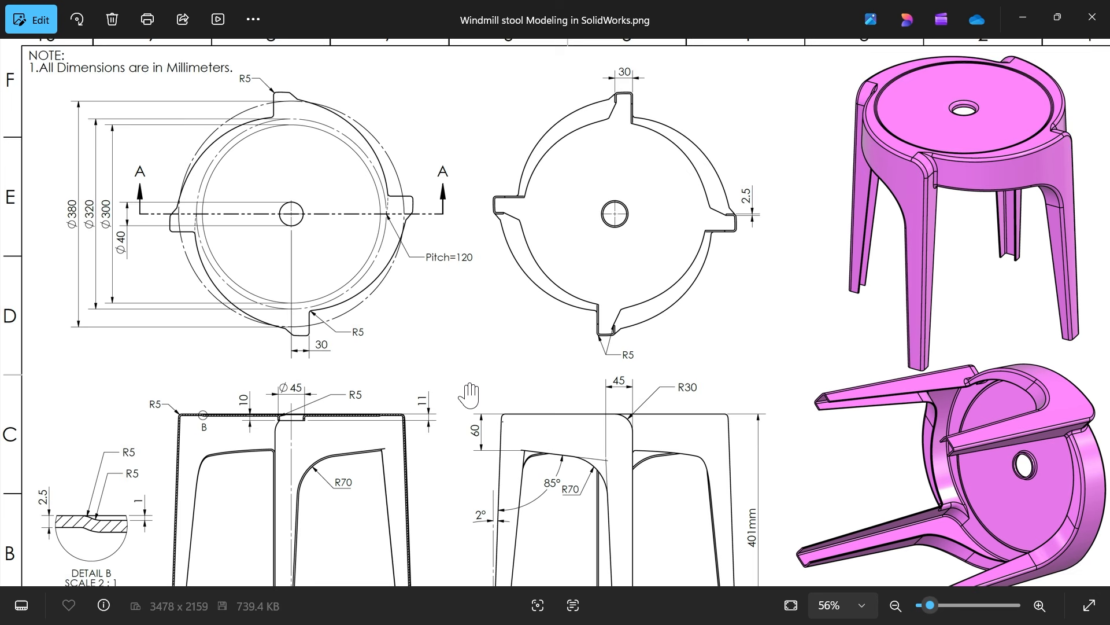
{"action": "left_click_drag", "start_coordinate": [469, 395], "coordinate": [503, 197]}
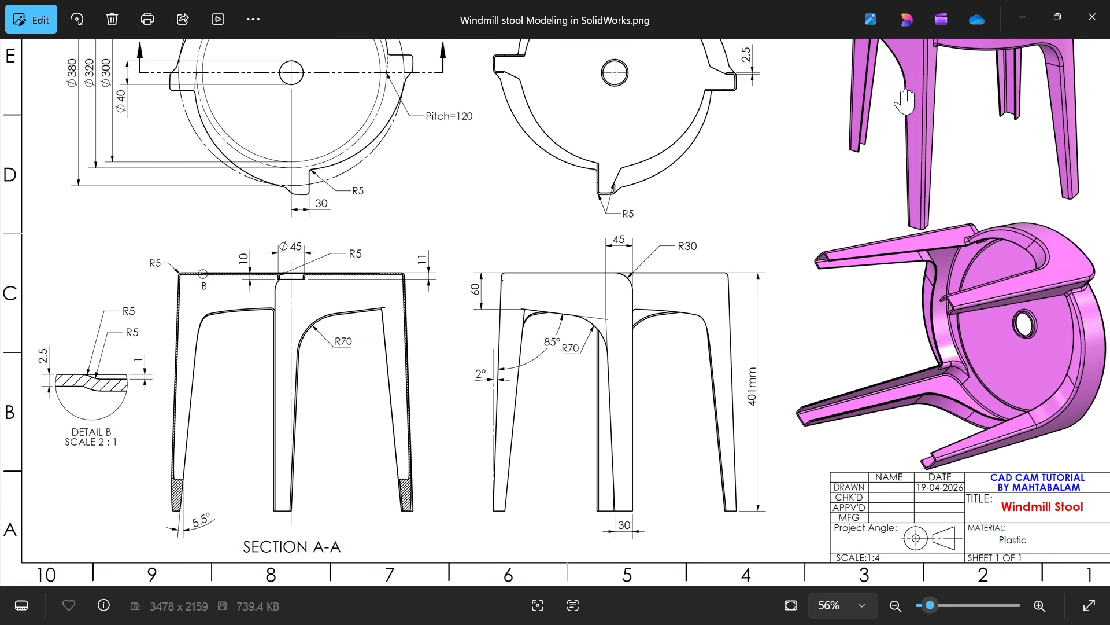
{"action": "left_click", "coordinate": [1023, 16]}
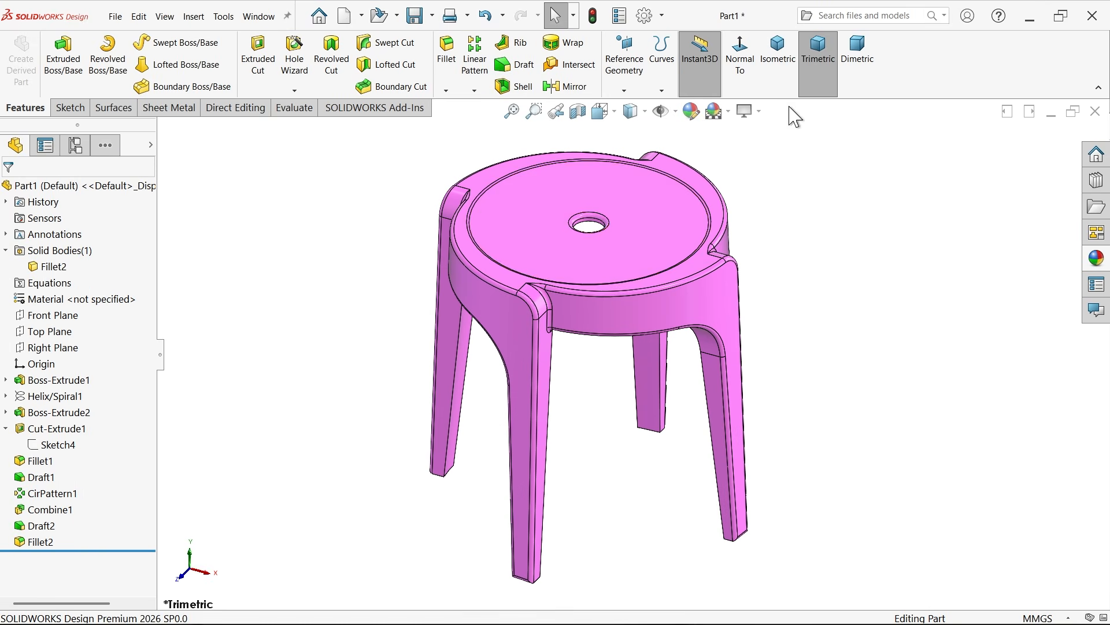
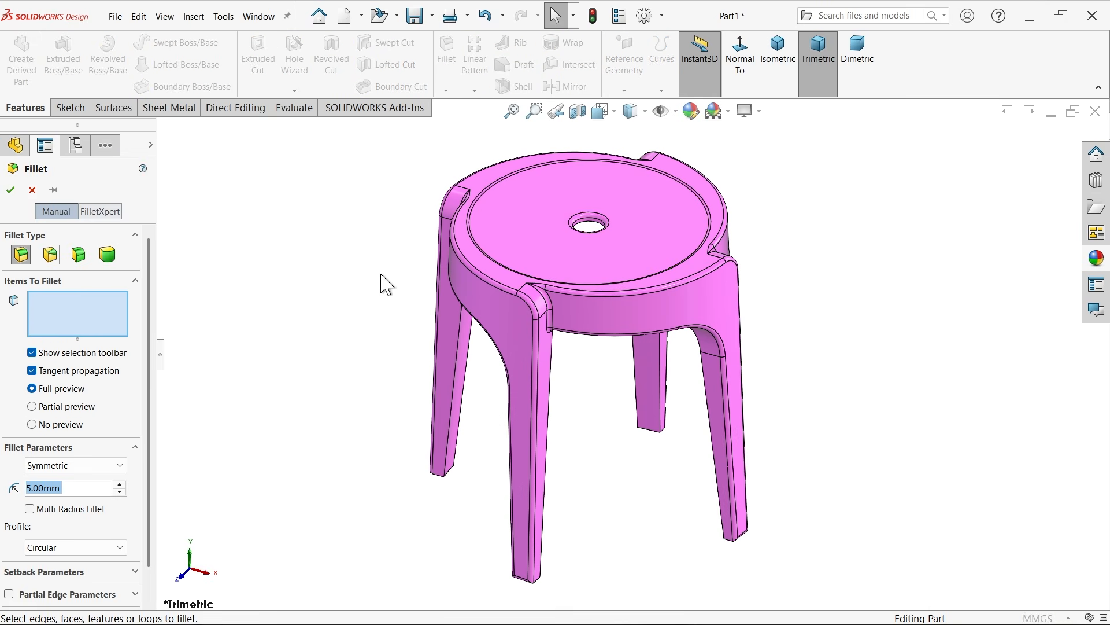
Fillet the outer ring face of the seat top with a 5 mm radius, rounding the step around the recess
{"action": "scroll", "coordinate": [569, 254], "scroll_direction": "down", "scroll_amount": 3}
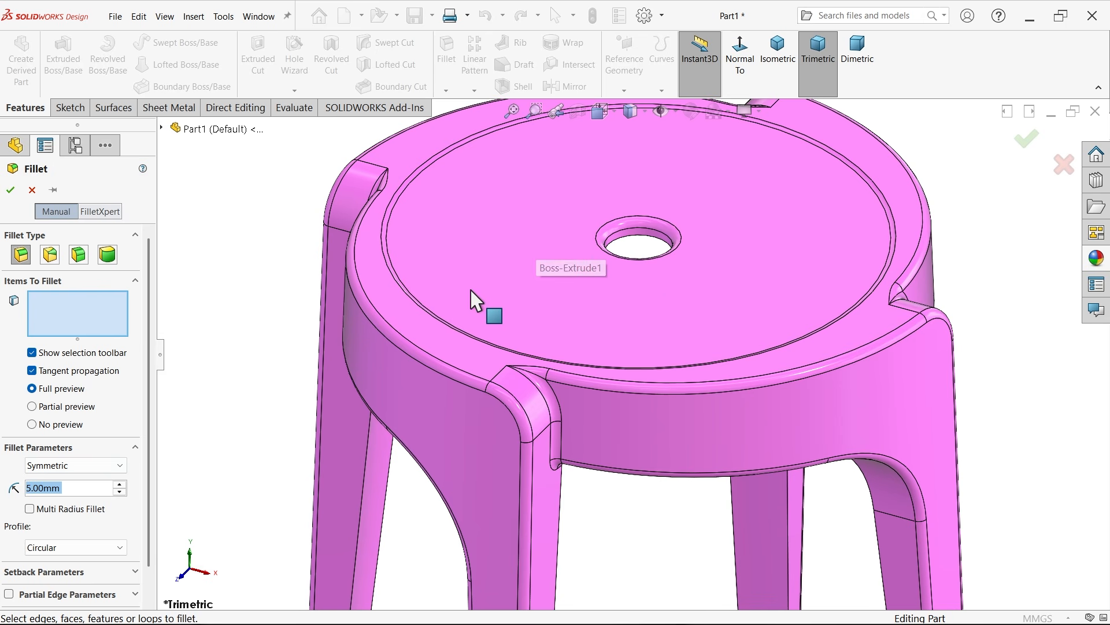
{"action": "left_click", "coordinate": [431, 330]}
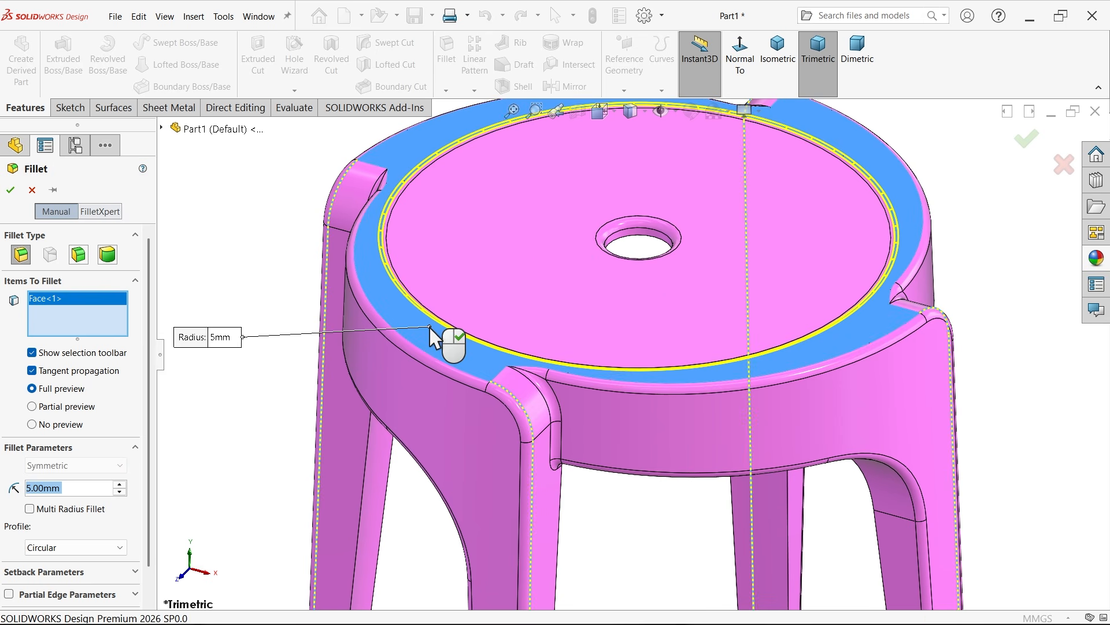
{"action": "scroll", "coordinate": [425, 317], "scroll_direction": "down", "scroll_amount": 5}
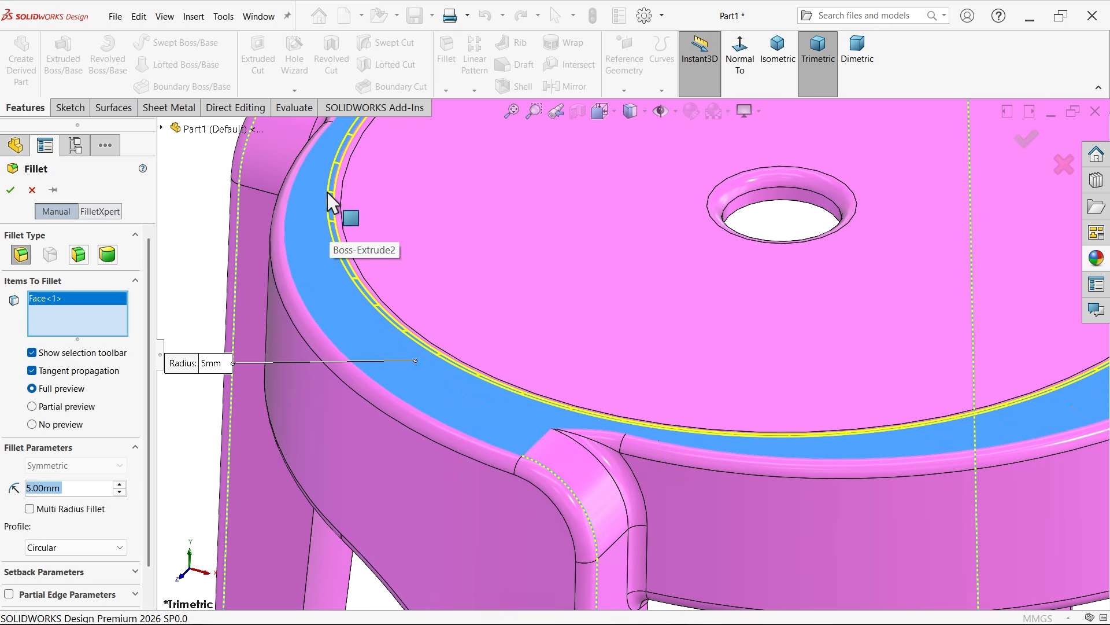
{"action": "left_click", "coordinate": [11, 189]}
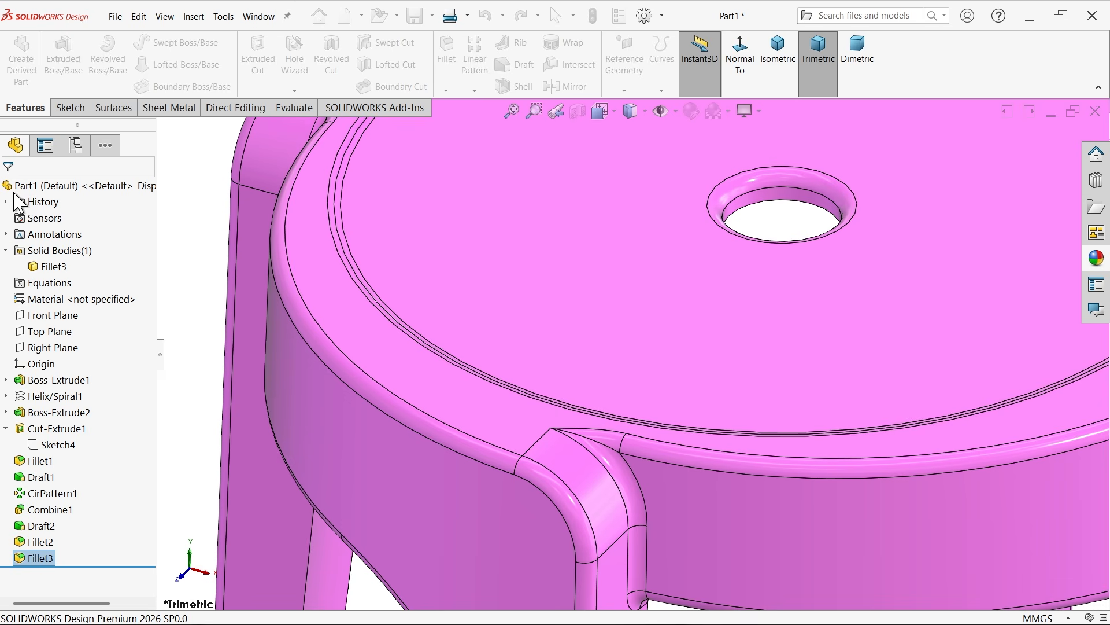
{"action": "scroll", "coordinate": [359, 250], "scroll_direction": "down", "scroll_amount": 3}
{"action": "scroll", "coordinate": [376, 243], "scroll_direction": "up", "scroll_amount": 10}
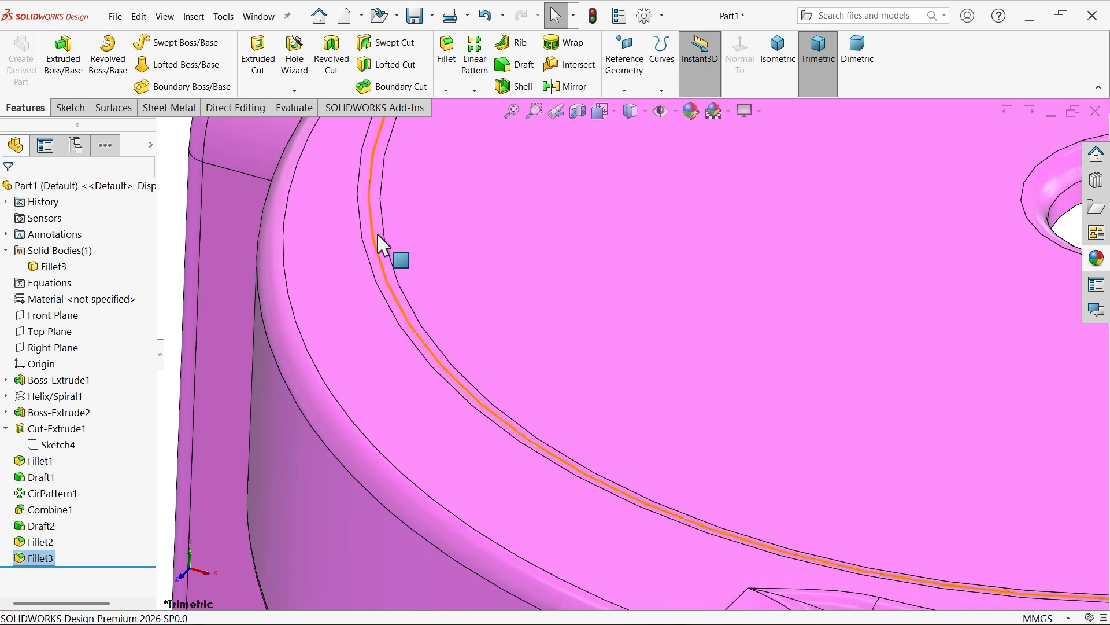
{"action": "scroll", "coordinate": [569, 324], "scroll_direction": "up", "scroll_amount": 3}
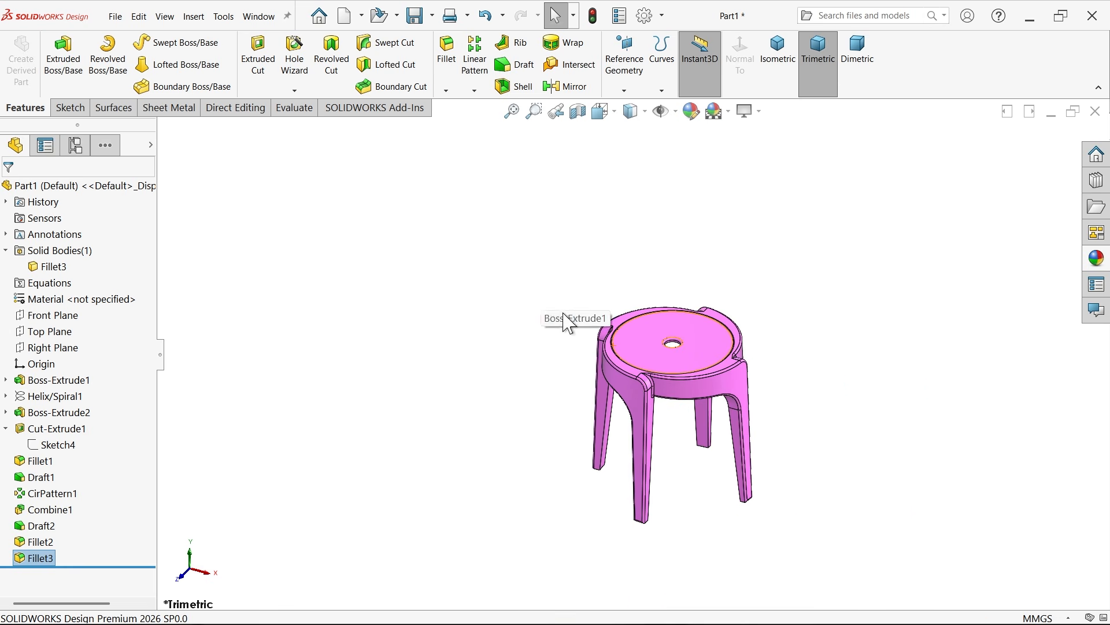
Start a Delete Face on the underside with Delete and Patch, selecting the rounded fillet face at the end of one leg's foot
{"action": "key", "text": "ctrl+6"}
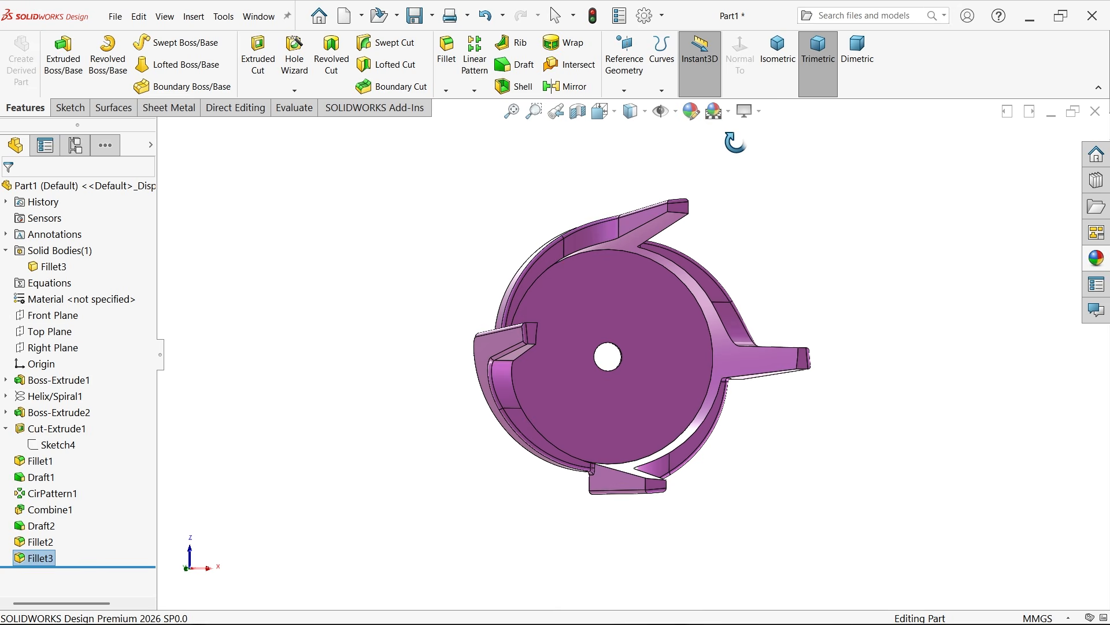
{"action": "scroll", "coordinate": [680, 240], "scroll_direction": "down", "scroll_amount": 4}
{"action": "middle_click_drag", "start_coordinate": [664, 207], "coordinate": [657, 282]}
{"action": "scroll", "coordinate": [665, 185], "scroll_direction": "down", "scroll_amount": 6}
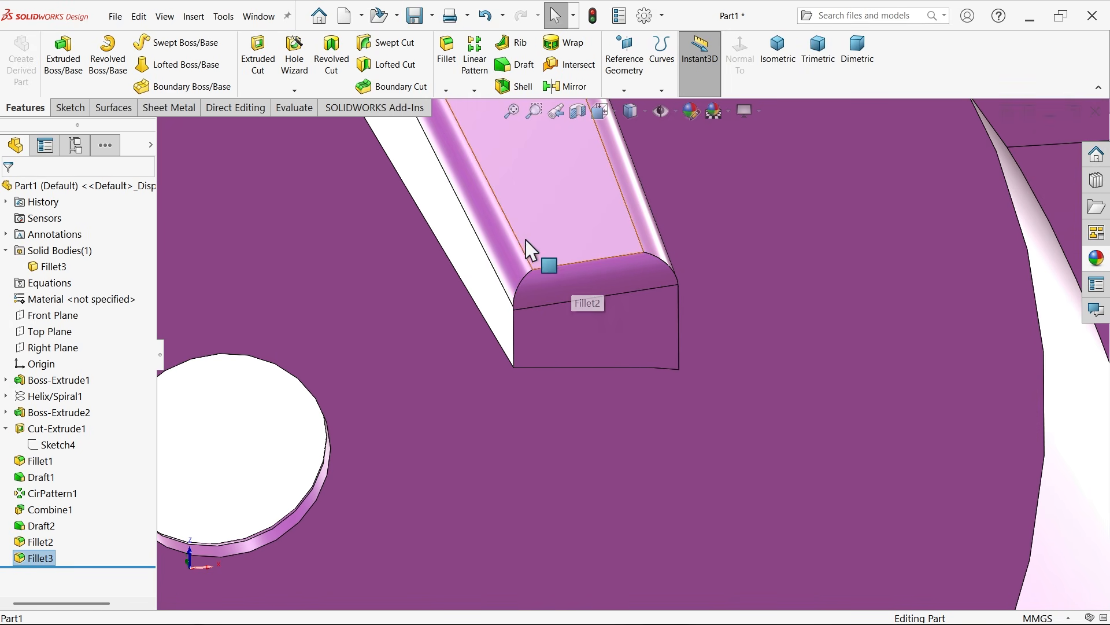
{"action": "left_click", "coordinate": [517, 87]}
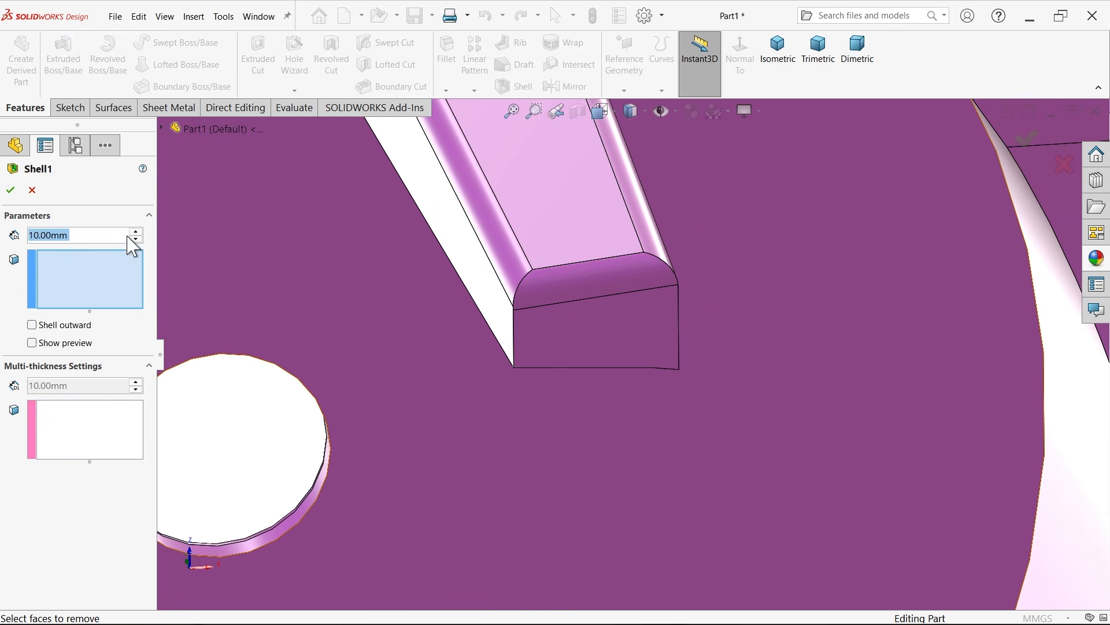
{"action": "left_click", "coordinate": [33, 190]}
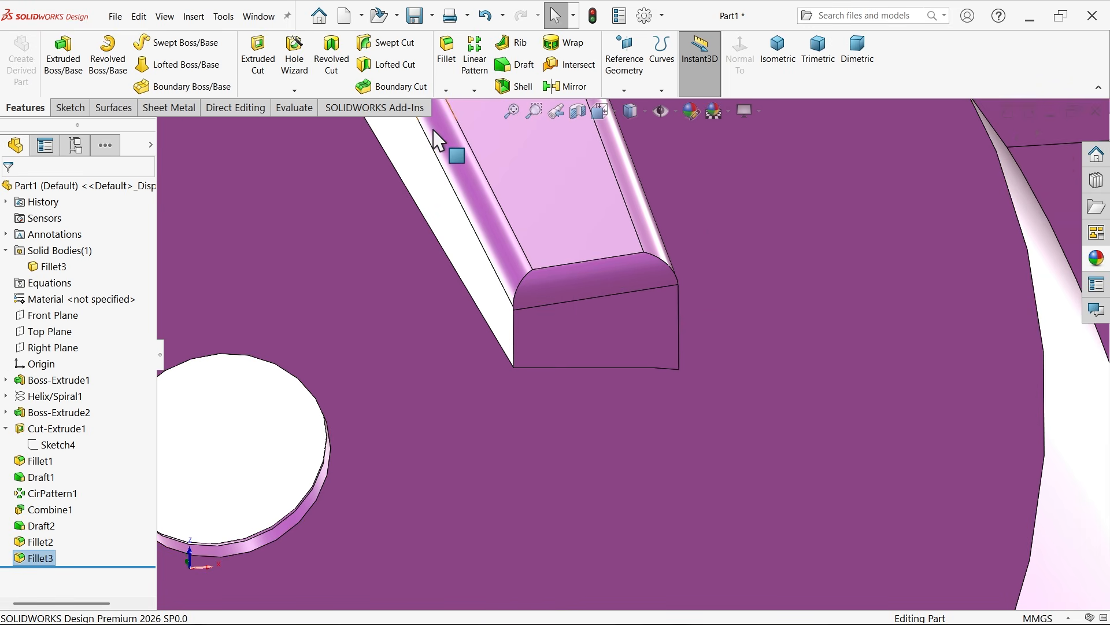
{"action": "left_click", "coordinate": [248, 112]}
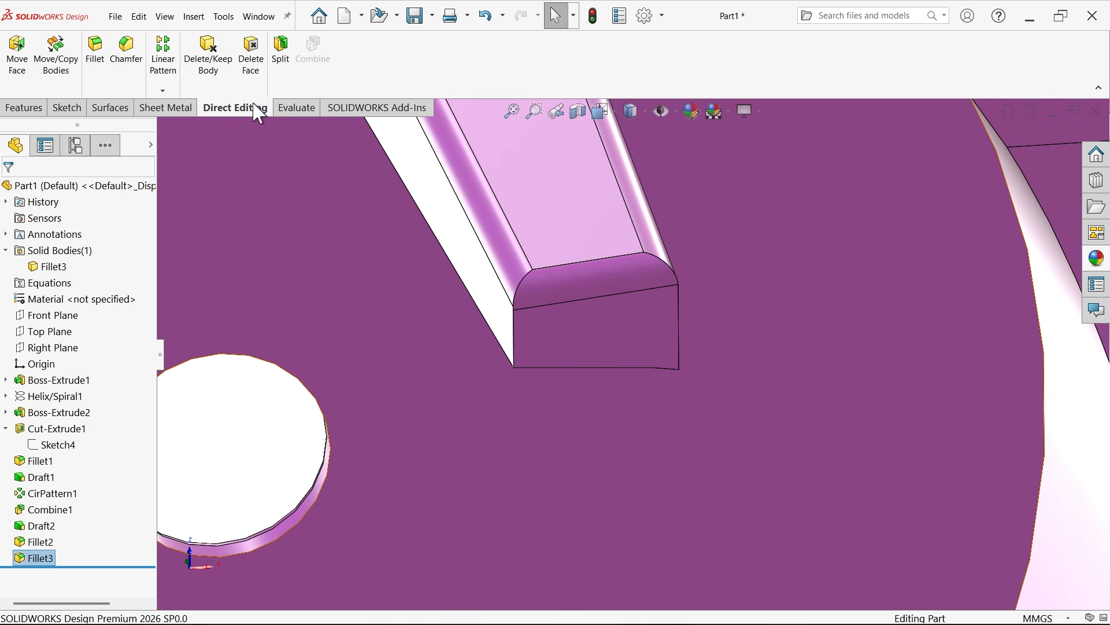
{"action": "left_click", "coordinate": [252, 68]}
{"action": "left_click", "coordinate": [594, 287]}
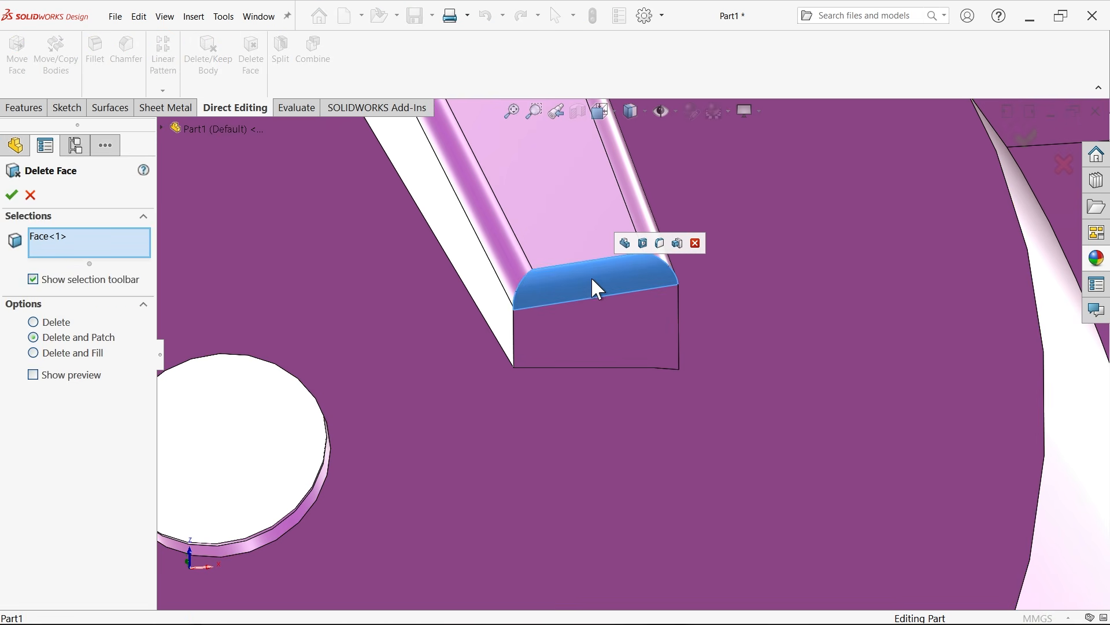
Add the matching rounded fillet faces at the feet of the other three legs to the Delete Face selection
{"action": "scroll", "coordinate": [592, 278], "scroll_direction": "up", "scroll_amount": 10}
{"action": "scroll", "coordinate": [512, 462], "scroll_direction": "down", "scroll_amount": 6}
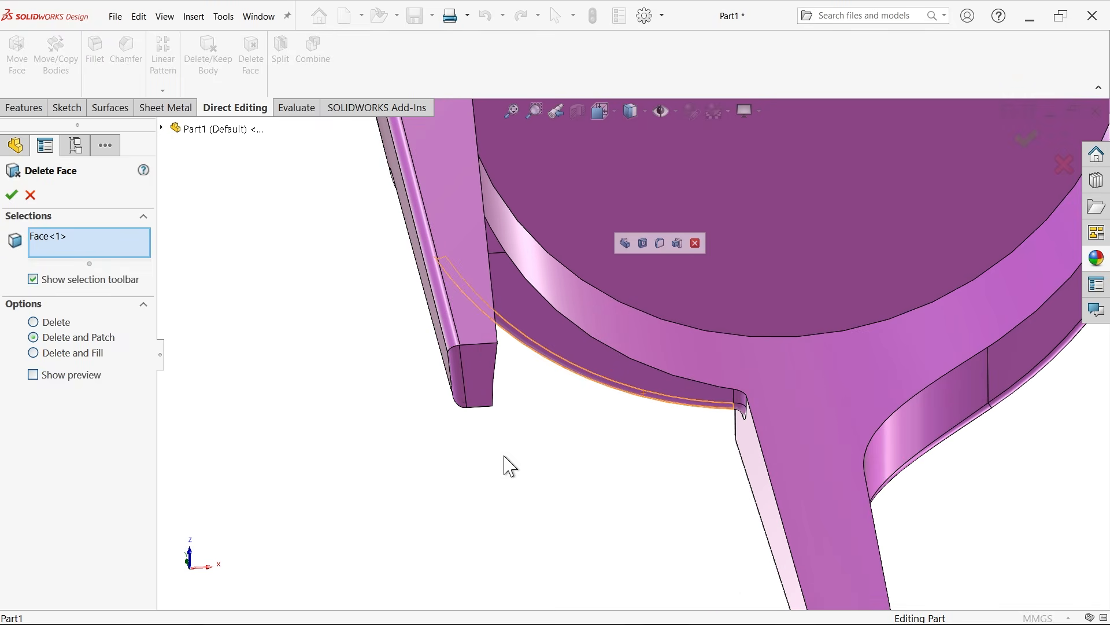
{"action": "left_click", "coordinate": [455, 380]}
{"action": "scroll", "coordinate": [692, 479], "scroll_direction": "up", "scroll_amount": 5}
{"action": "scroll", "coordinate": [726, 525], "scroll_direction": "down", "scroll_amount": 8}
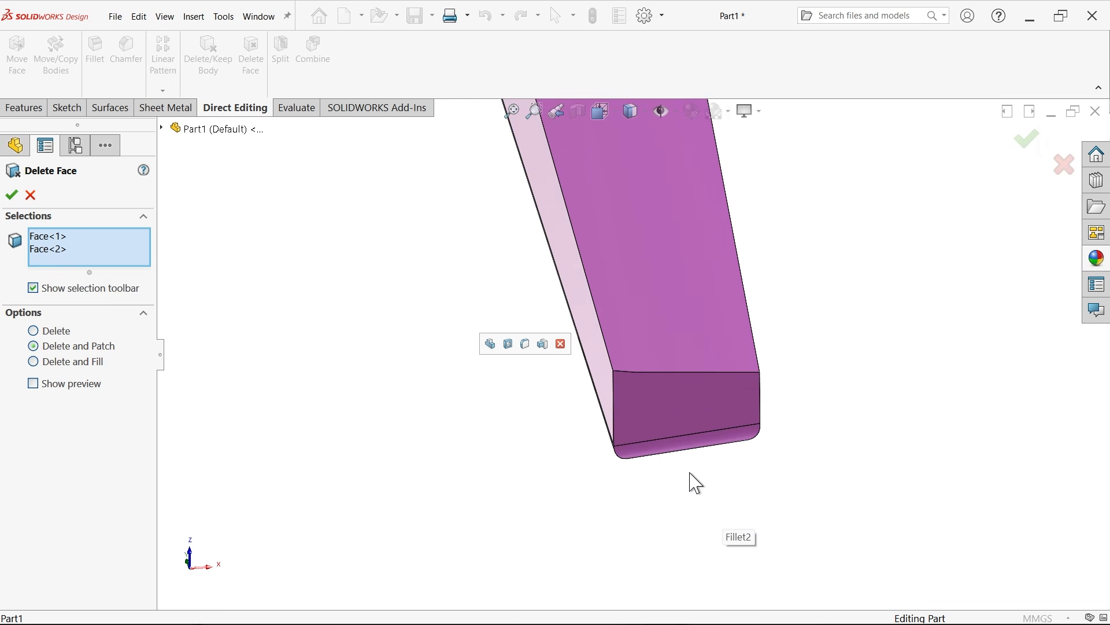
{"action": "left_click", "coordinate": [677, 451]}
{"action": "scroll", "coordinate": [842, 322], "scroll_direction": "up", "scroll_amount": 5}
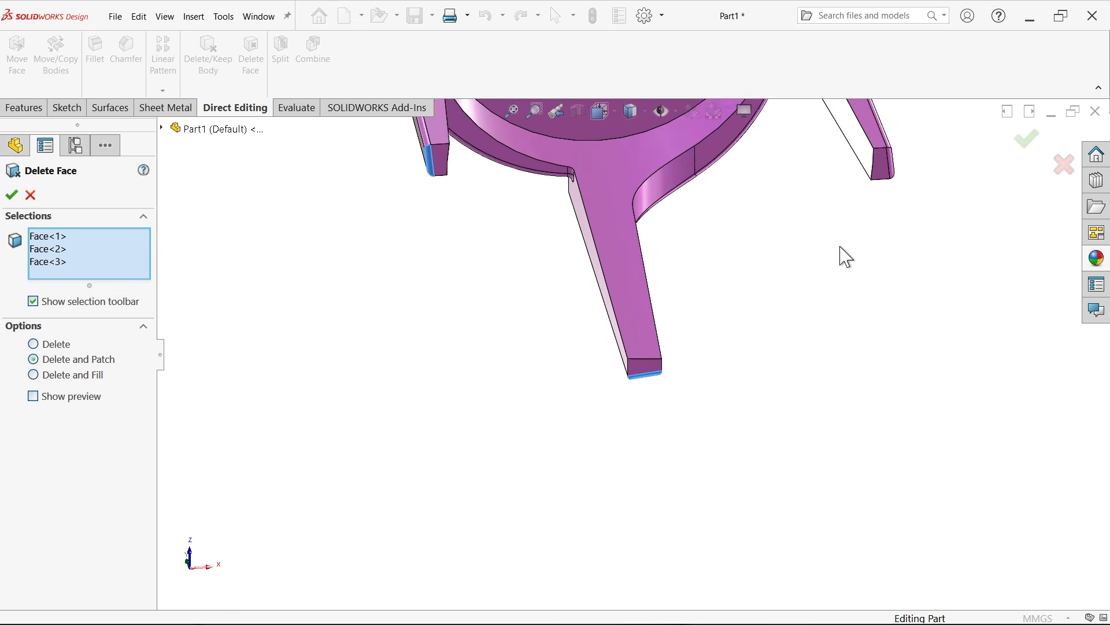
{"action": "scroll", "coordinate": [850, 243], "scroll_direction": "down", "scroll_amount": 5}
{"action": "scroll", "coordinate": [853, 239], "scroll_direction": "down", "scroll_amount": 3}
{"action": "left_click", "coordinate": [533, 318]}
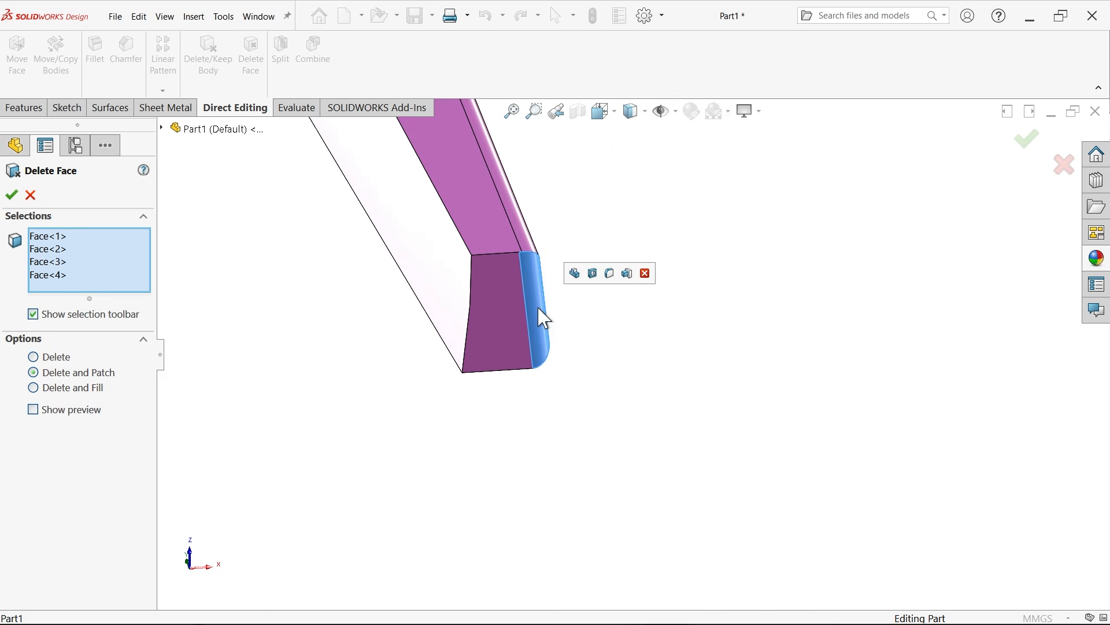
Delete and patch the four selected foot fillet faces and inspect a squared leg end
{"action": "scroll", "coordinate": [539, 347], "scroll_direction": "up", "scroll_amount": 8}
{"action": "middle_click_drag", "start_coordinate": [581, 352], "coordinate": [580, 238]}
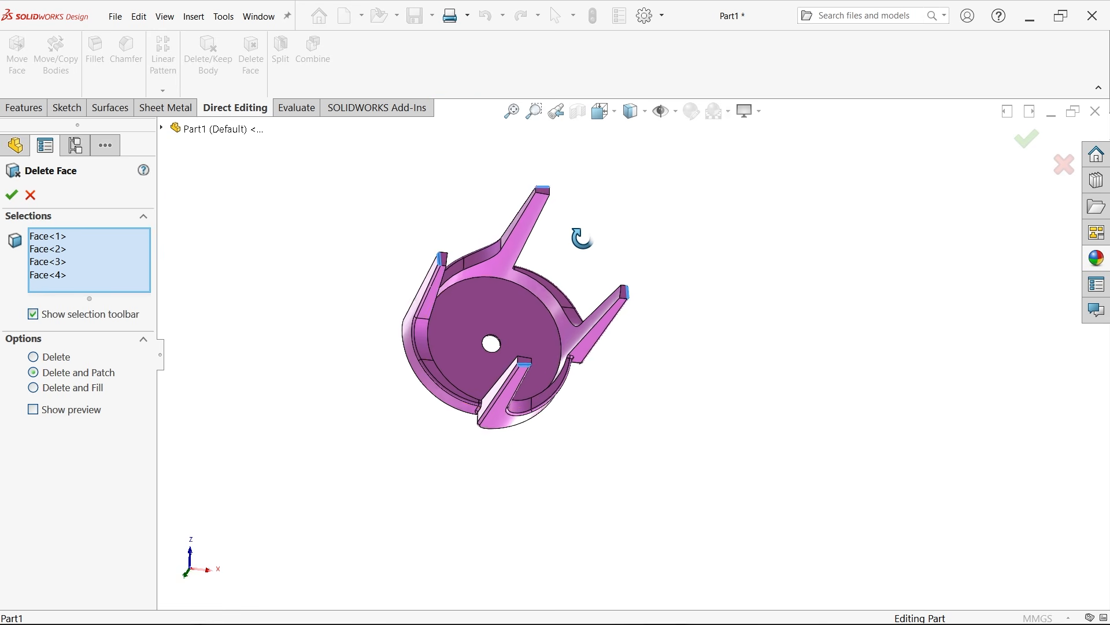
{"action": "scroll", "coordinate": [538, 371], "scroll_direction": "down", "scroll_amount": 5}
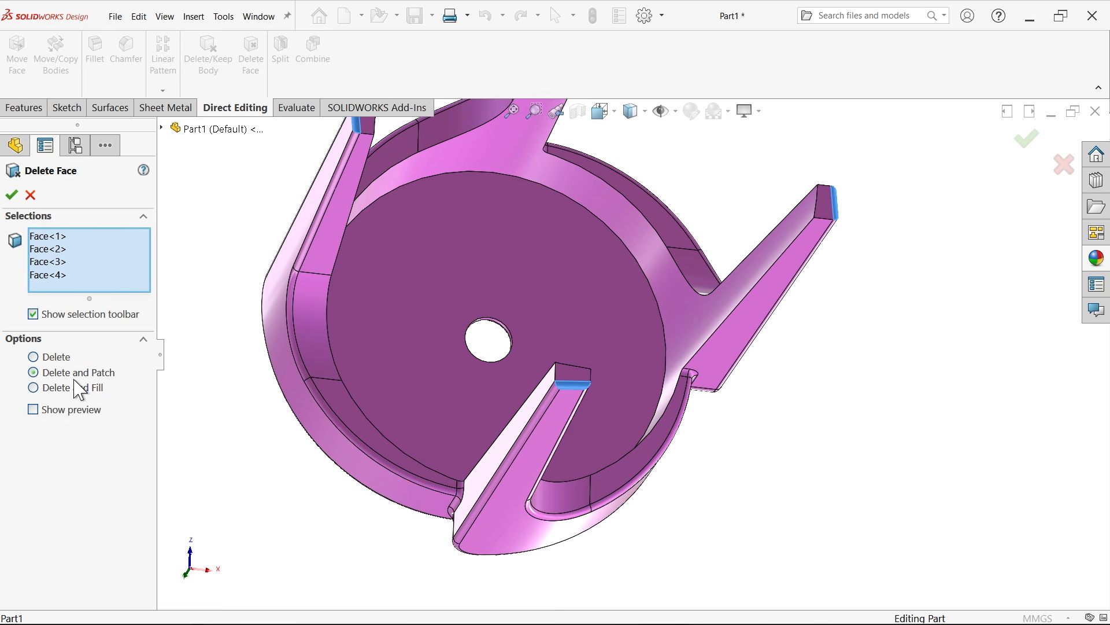
{"action": "left_click", "coordinate": [11, 194]}
{"action": "scroll", "coordinate": [584, 387], "scroll_direction": "down", "scroll_amount": 5}
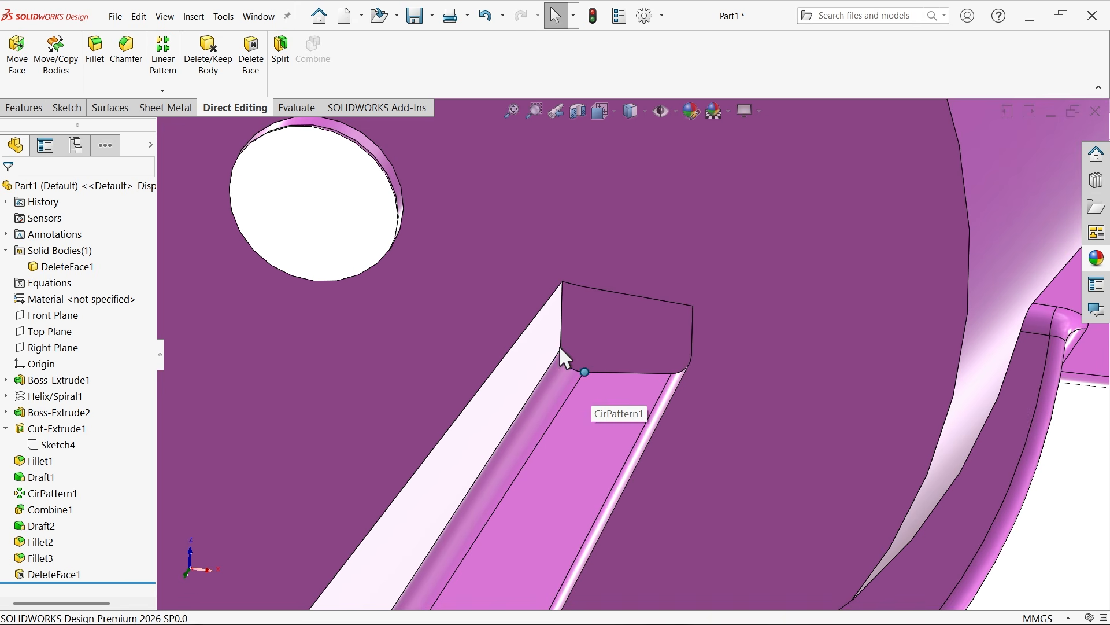
{"action": "scroll", "coordinate": [653, 356], "scroll_direction": "up", "scroll_amount": 5}
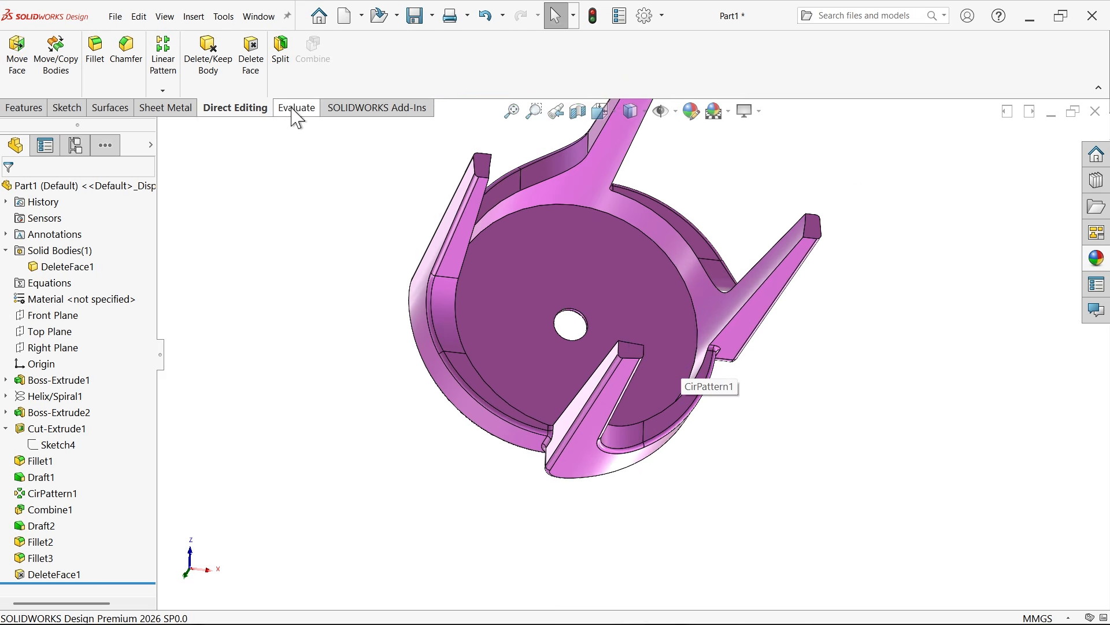
Start a Shell and select the seat's flat underside and the adjoining inner face running down the legs as faces to remove
{"action": "left_click", "coordinate": [24, 109]}
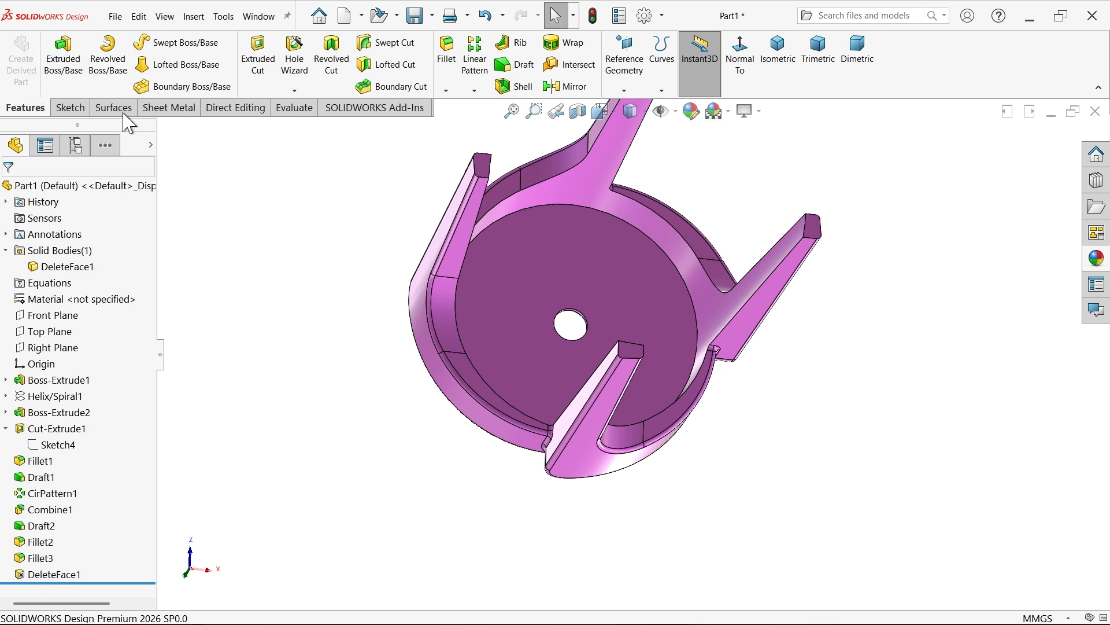
{"action": "left_click", "coordinate": [517, 85]}
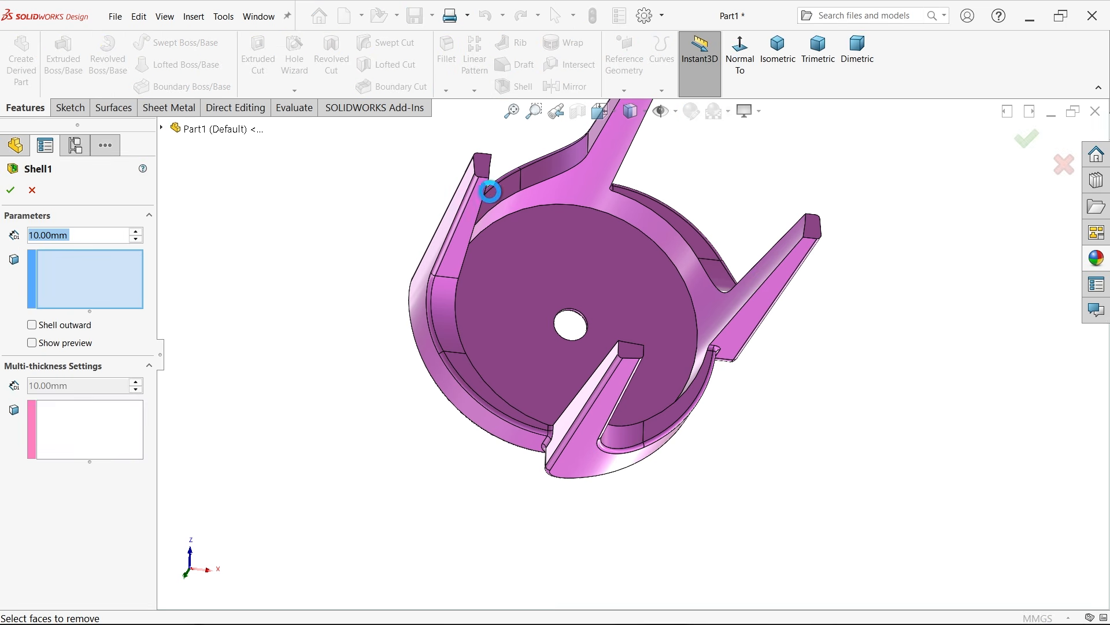
{"action": "left_click", "coordinate": [521, 256]}
{"action": "left_click", "coordinate": [580, 192]}
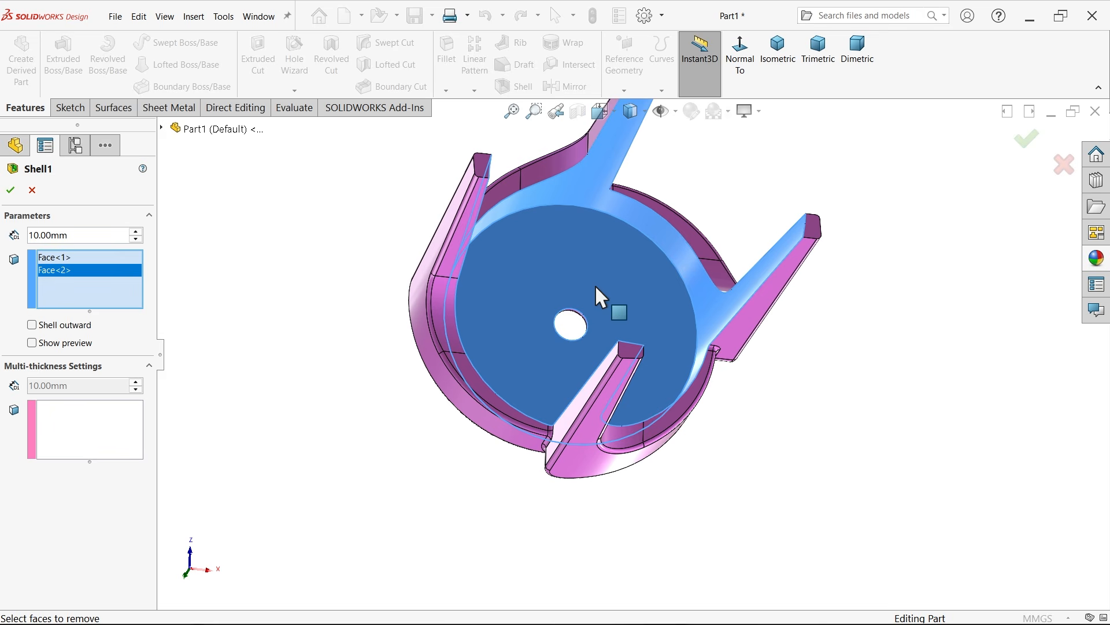
Add the end faces of all four leg feet to the Shell's faces to remove
{"action": "scroll", "coordinate": [509, 202], "scroll_direction": "down", "scroll_amount": 5}
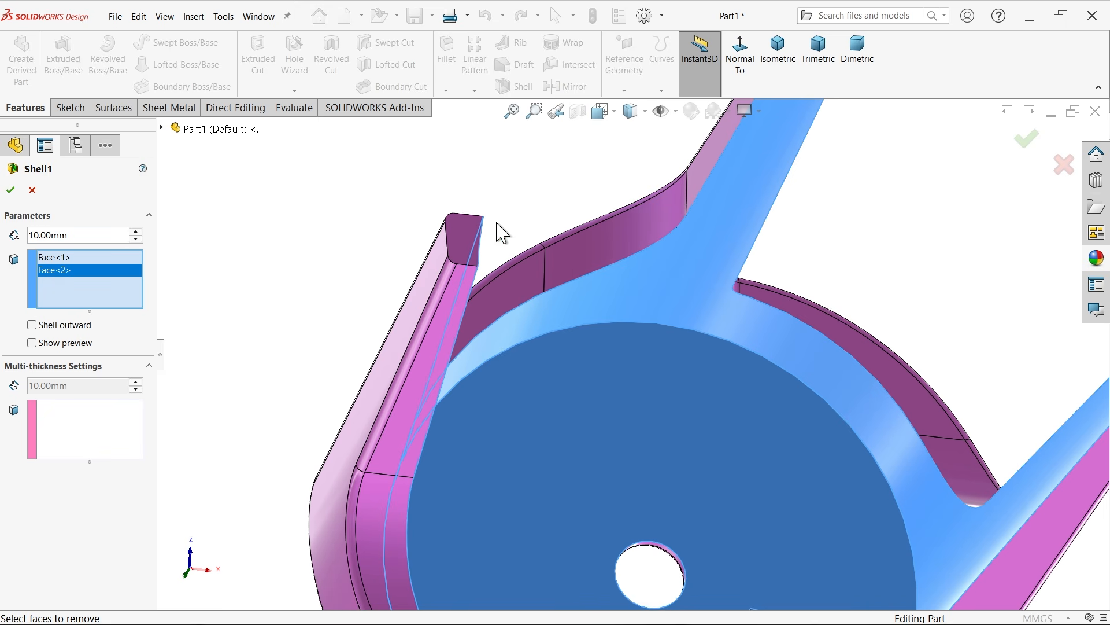
{"action": "left_click", "coordinate": [463, 229]}
{"action": "scroll", "coordinate": [590, 266], "scroll_direction": "up", "scroll_amount": 5}
{"action": "scroll", "coordinate": [772, 161], "scroll_direction": "down", "scroll_amount": 4}
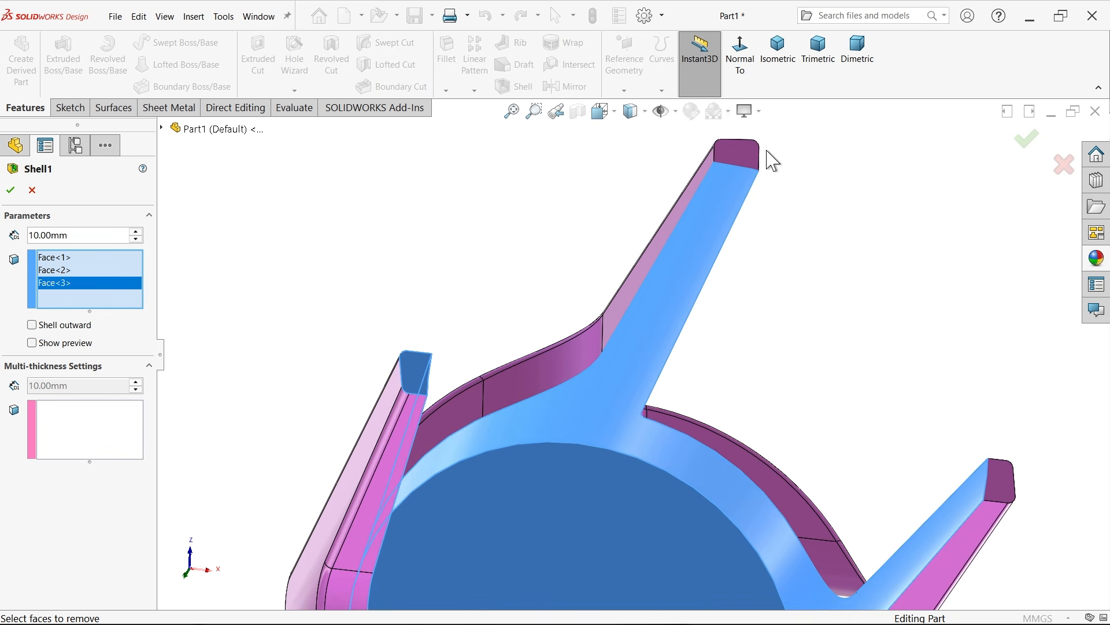
{"action": "left_click", "coordinate": [747, 162]}
{"action": "left_click", "coordinate": [1000, 475]}
{"action": "scroll", "coordinate": [991, 484], "scroll_direction": "up", "scroll_amount": 3}
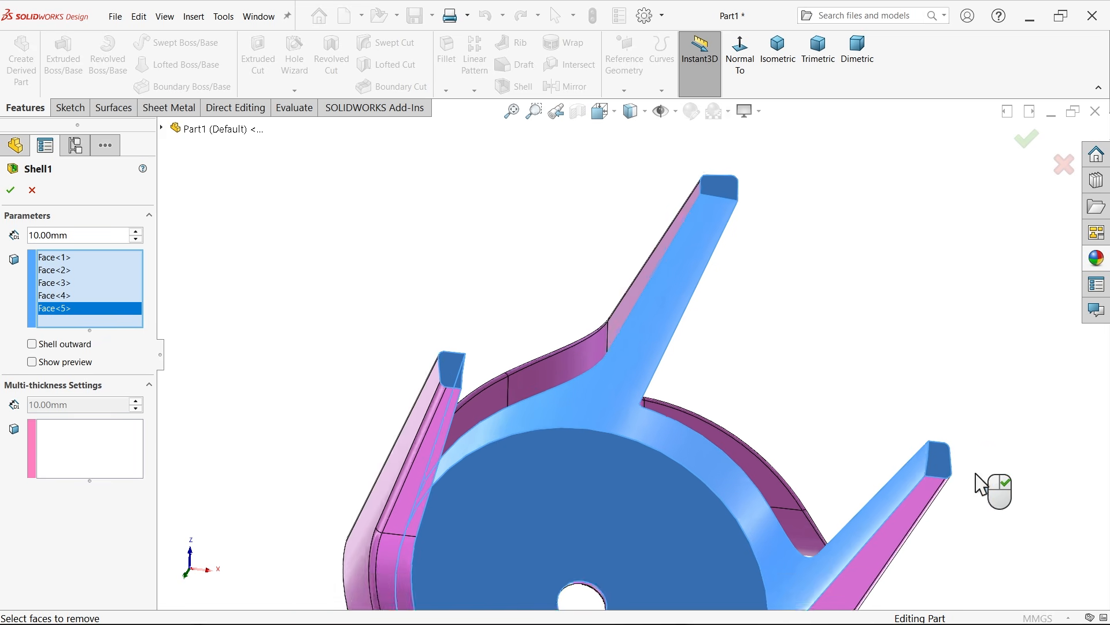
{"action": "scroll", "coordinate": [845, 457], "scroll_direction": "down", "scroll_amount": 3}
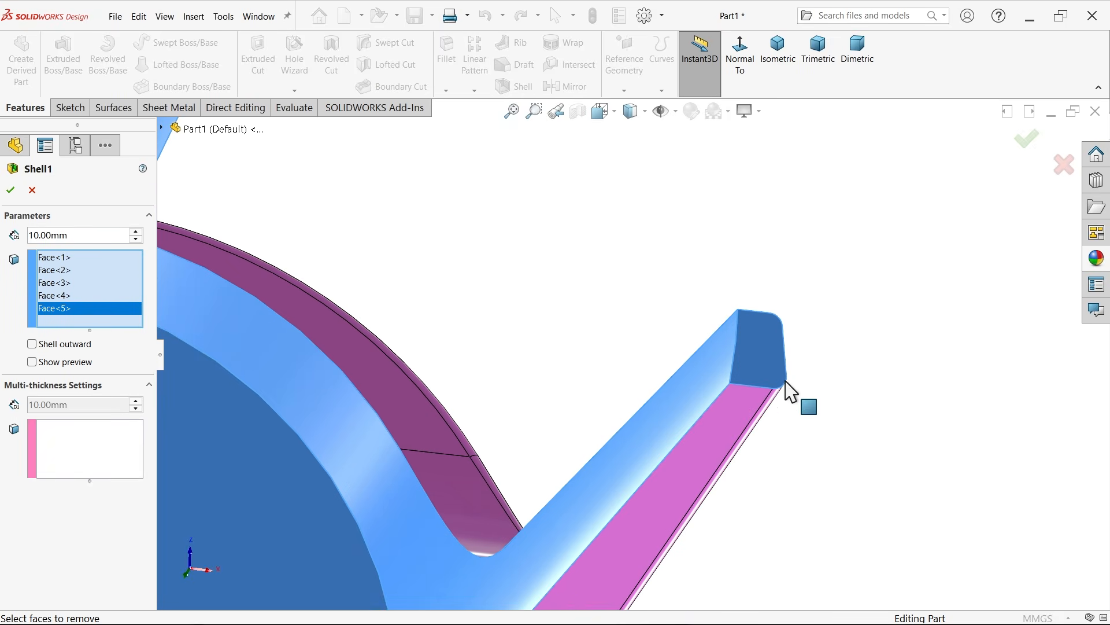
{"action": "scroll", "coordinate": [769, 392], "scroll_direction": "up", "scroll_amount": 5}
{"action": "scroll", "coordinate": [578, 412], "scroll_direction": "down", "scroll_amount": 6}
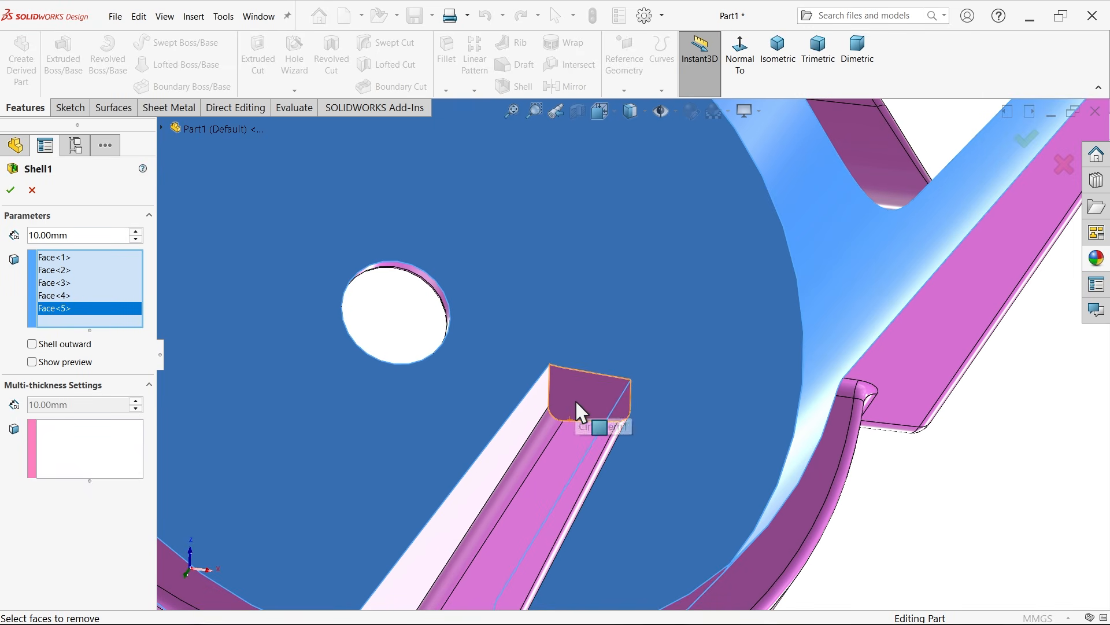
{"action": "left_click", "coordinate": [576, 404]}
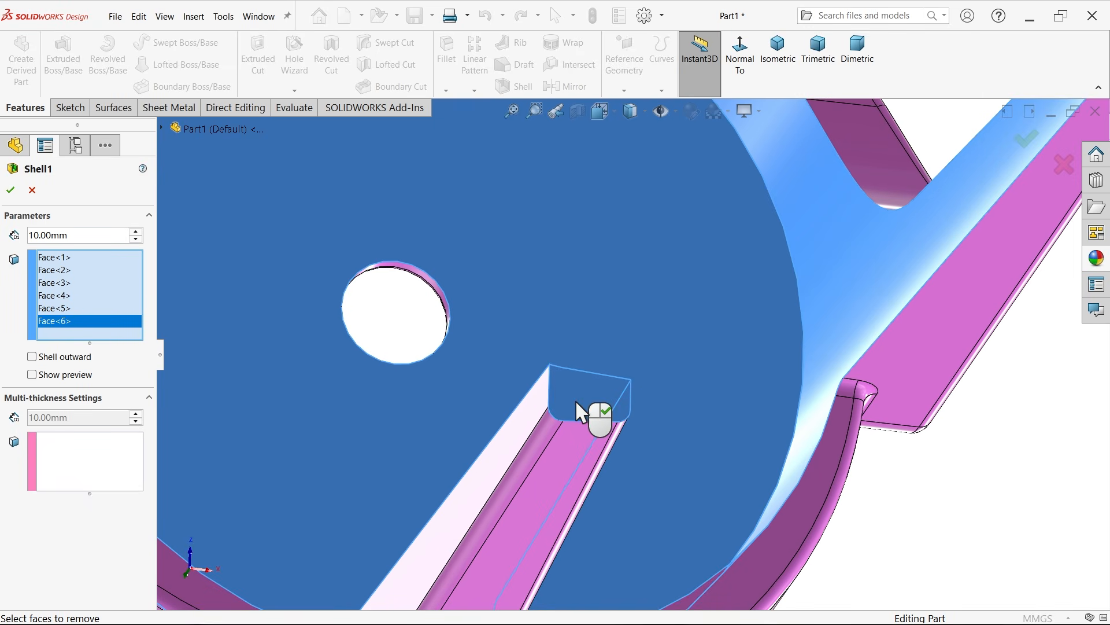
Turn on the Shell preview, set the wall thickness to 2.5 mm and apply the shell
{"action": "left_click", "coordinate": [60, 377]}
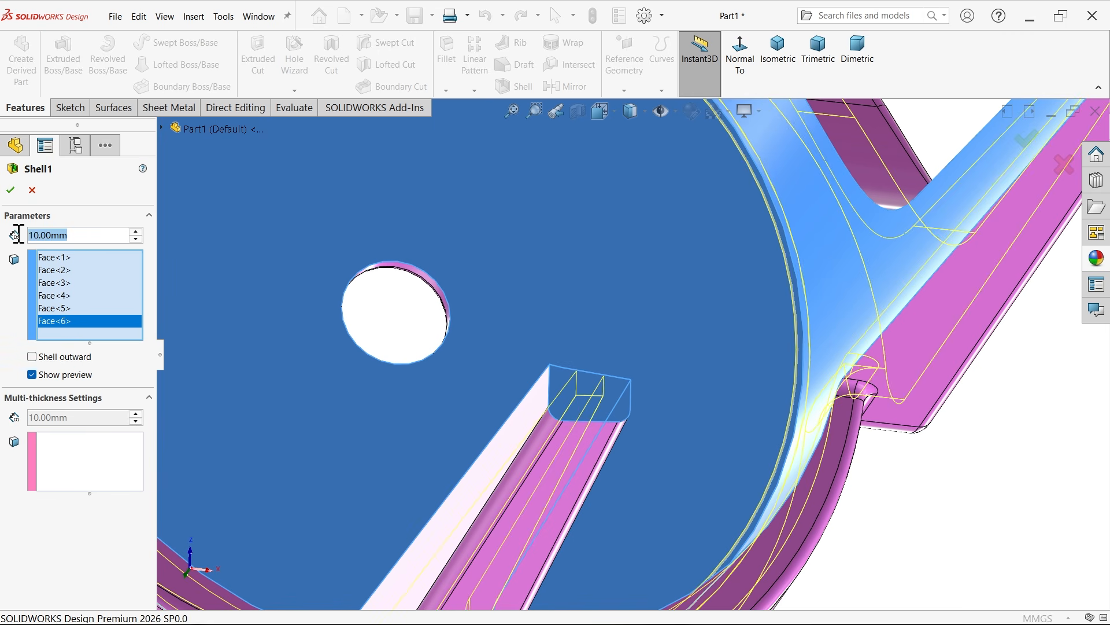
{"action": "type", "text": "2.5"}
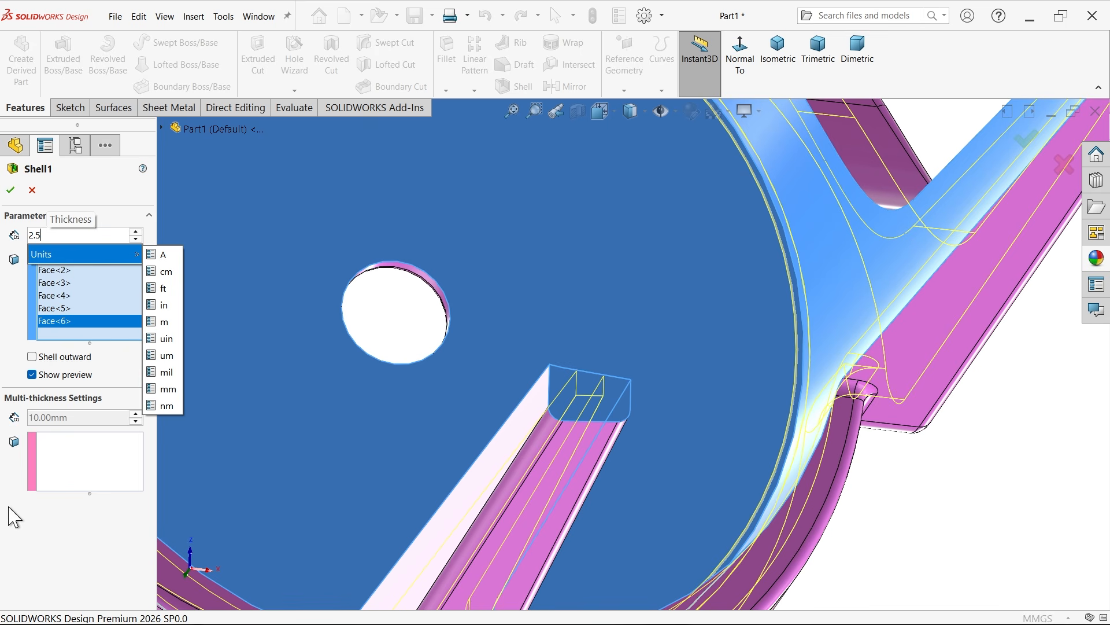
{"action": "left_click", "coordinate": [35, 531]}
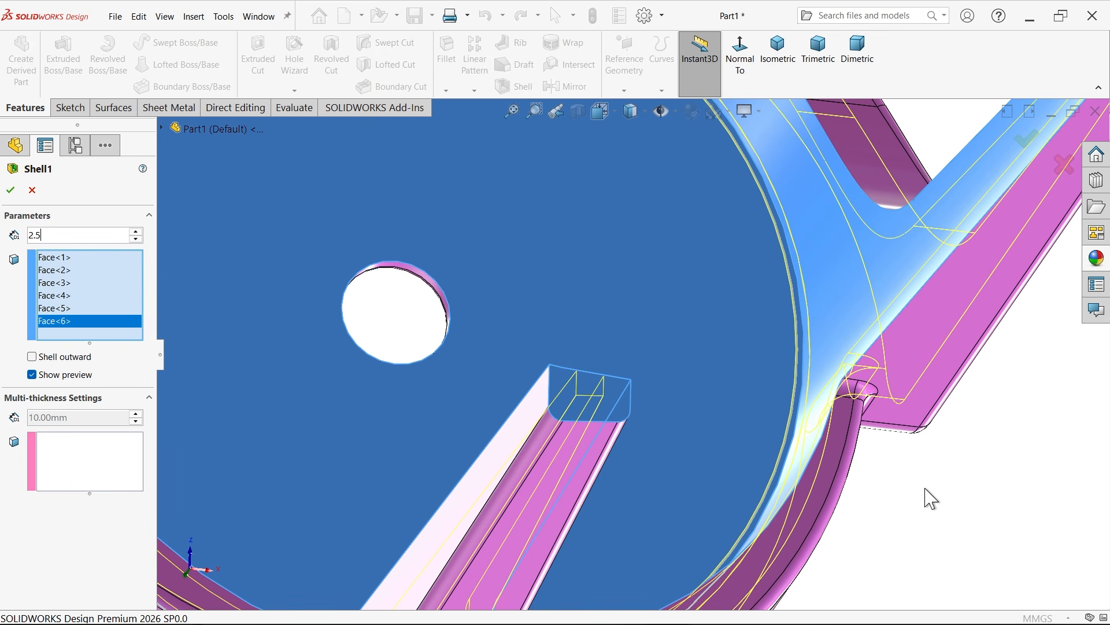
{"action": "key", "text": "Return"}
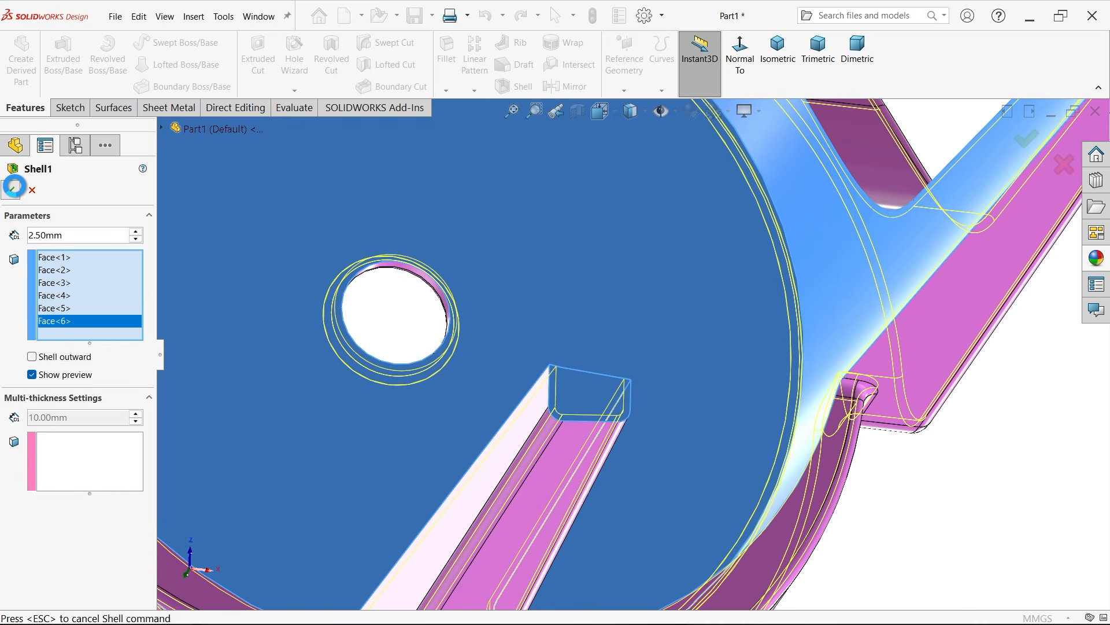
{"action": "left_click", "coordinate": [14, 186]}
Examine the shelled rim around the seat's centre hole and one hollow leg end, and return to the isometric view
{"action": "scroll", "coordinate": [475, 311], "scroll_direction": "down", "scroll_amount": 3}
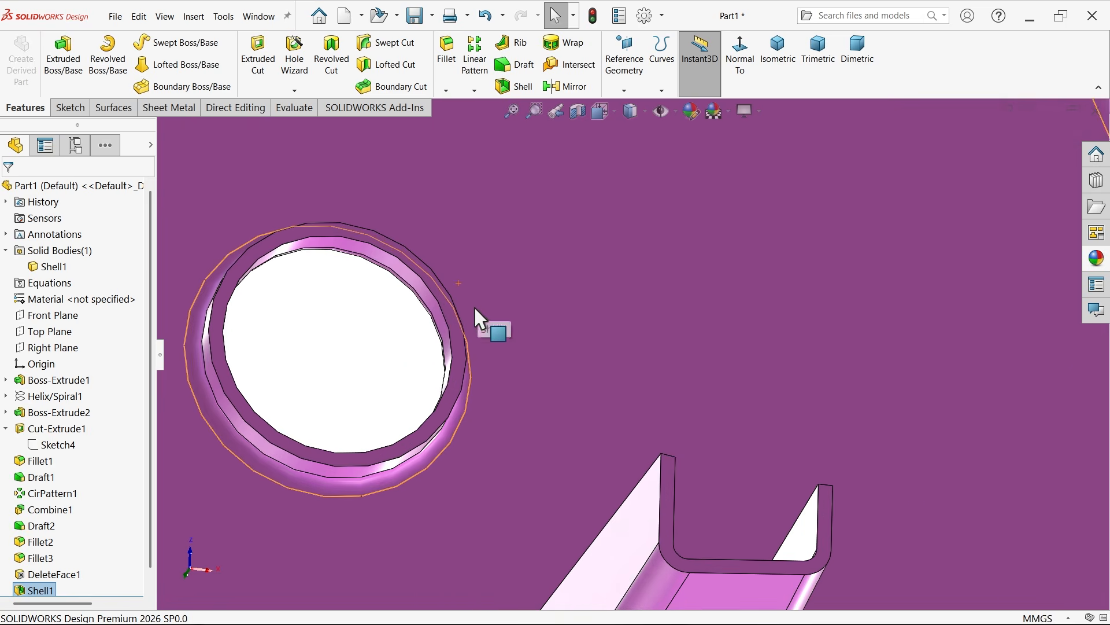
{"action": "middle_click_drag", "start_coordinate": [476, 311], "coordinate": [452, 316]}
{"action": "scroll", "coordinate": [518, 334], "scroll_direction": "up", "scroll_amount": 3}
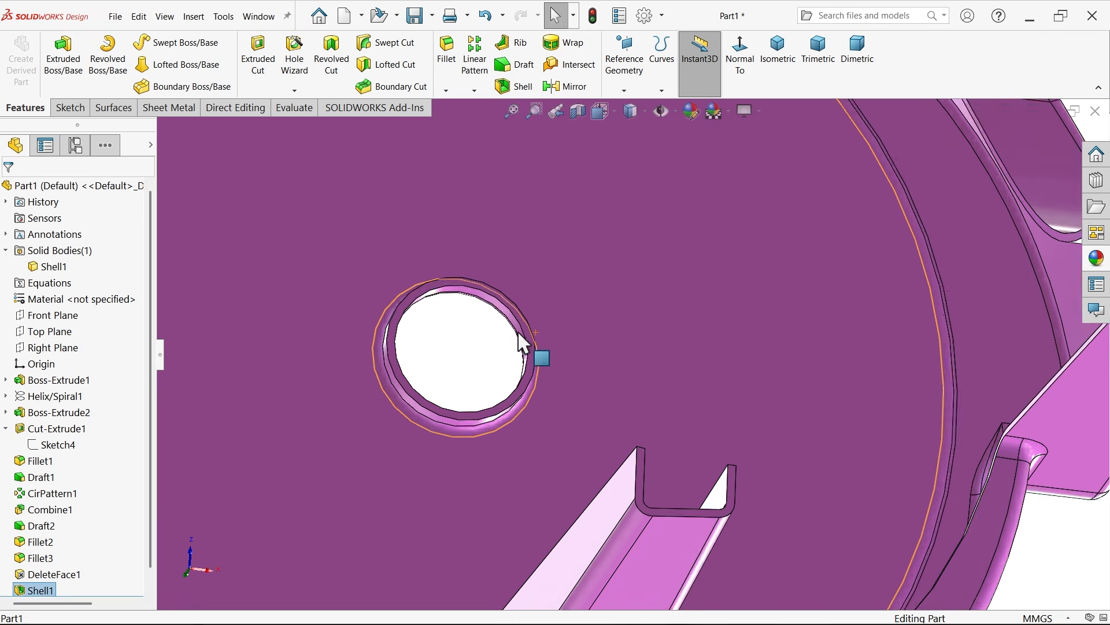
{"action": "scroll", "coordinate": [523, 344], "scroll_direction": "up", "scroll_amount": 2}
{"action": "scroll", "coordinate": [648, 454], "scroll_direction": "down", "scroll_amount": 5}
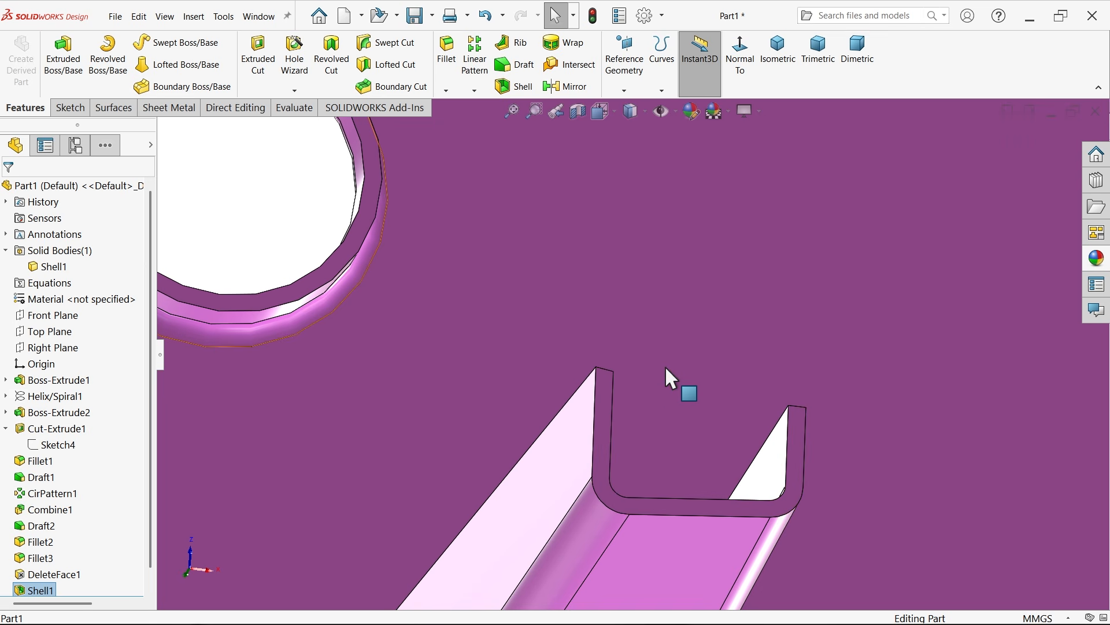
{"action": "left_click", "coordinate": [778, 55]}
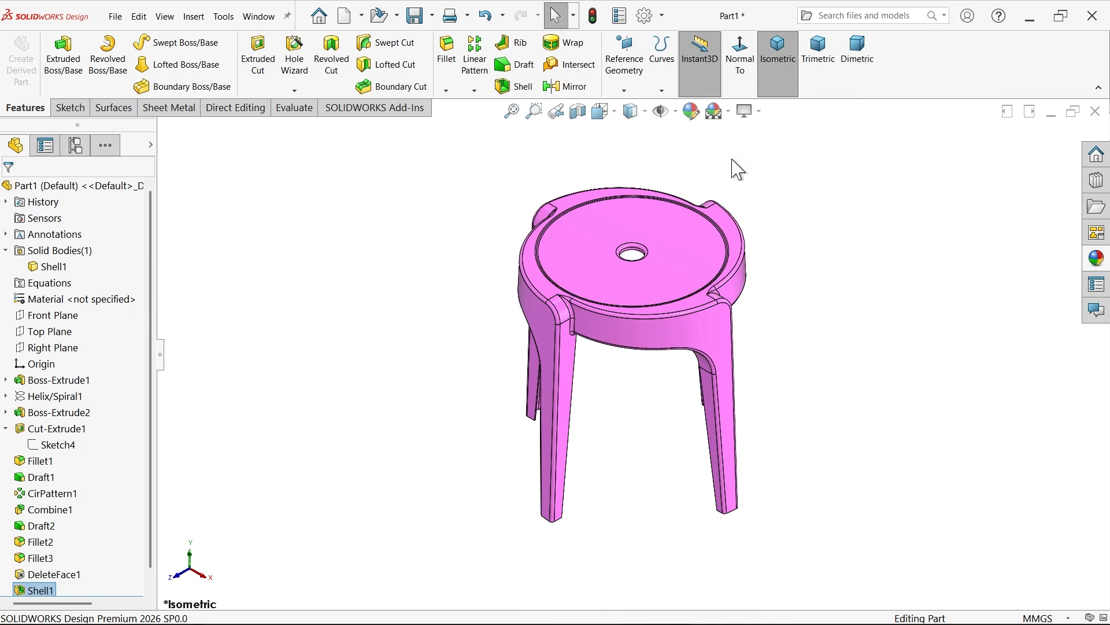
Section the stool on the Front Plane, examine the walls at the centre hole and leg ends, and turn the section off
{"action": "left_click", "coordinate": [577, 111]}
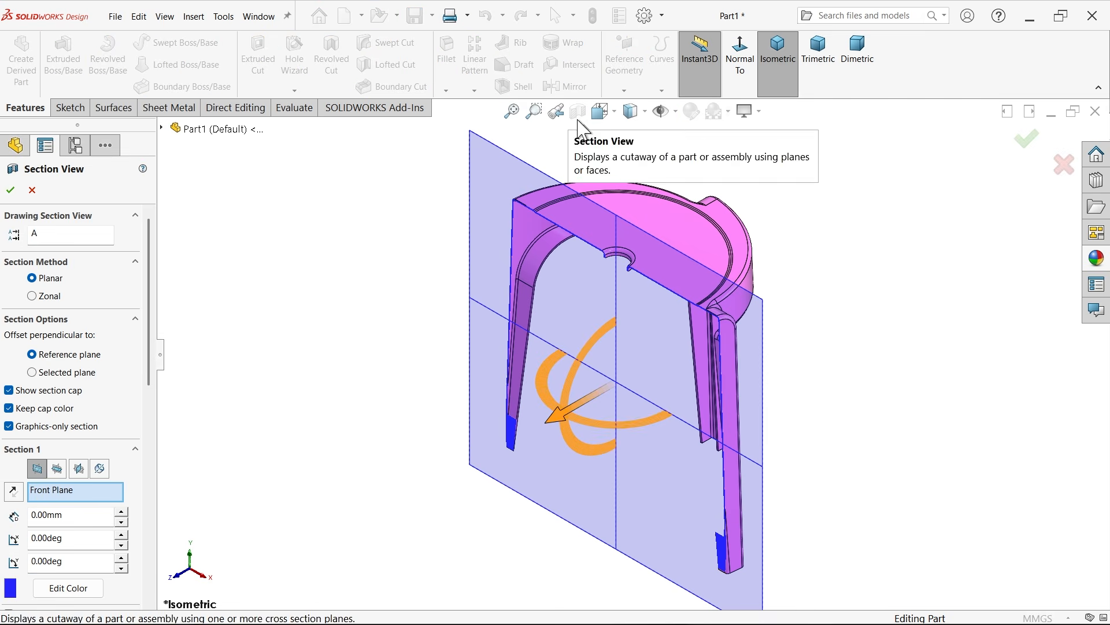
{"action": "left_click", "coordinate": [741, 55]}
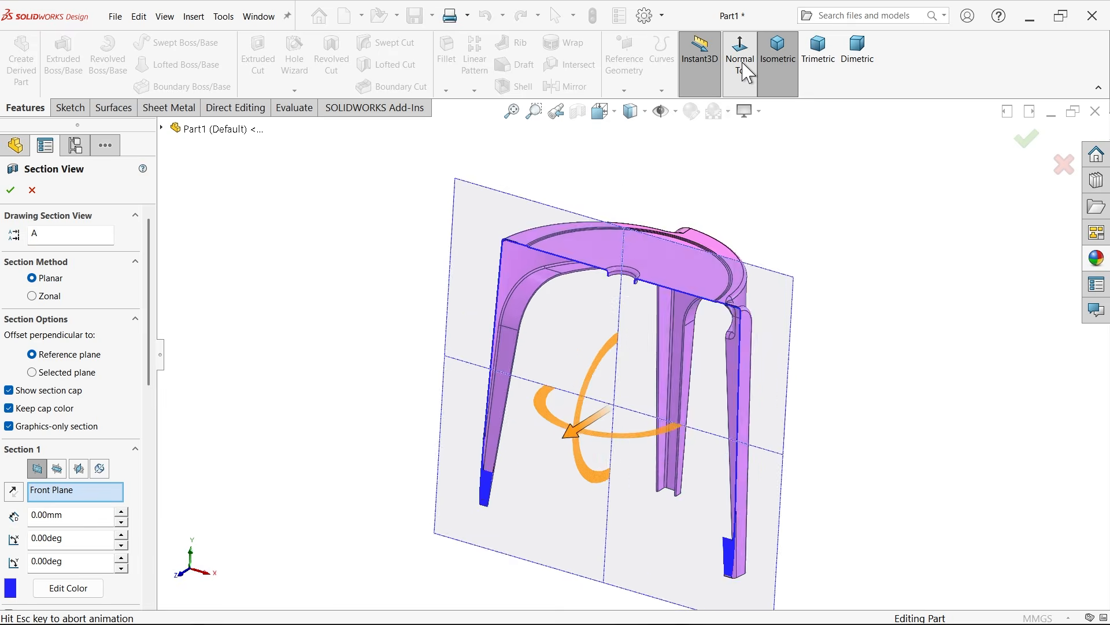
{"action": "scroll", "coordinate": [625, 324], "scroll_direction": "down", "scroll_amount": 5}
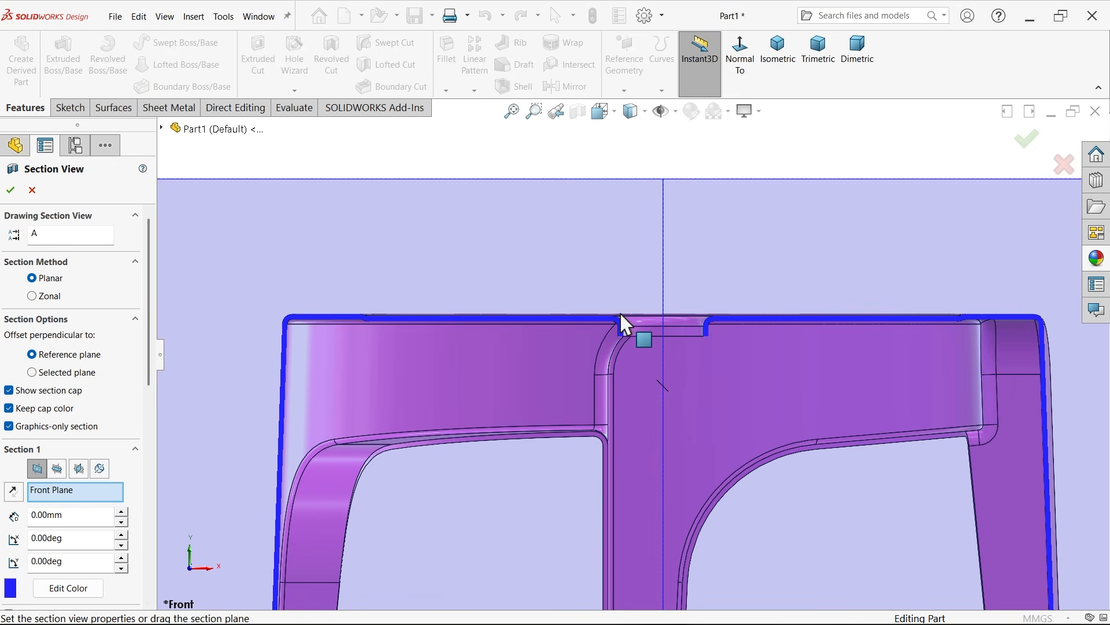
{"action": "left_click", "coordinate": [11, 190]}
{"action": "scroll", "coordinate": [648, 323], "scroll_direction": "down", "scroll_amount": 5}
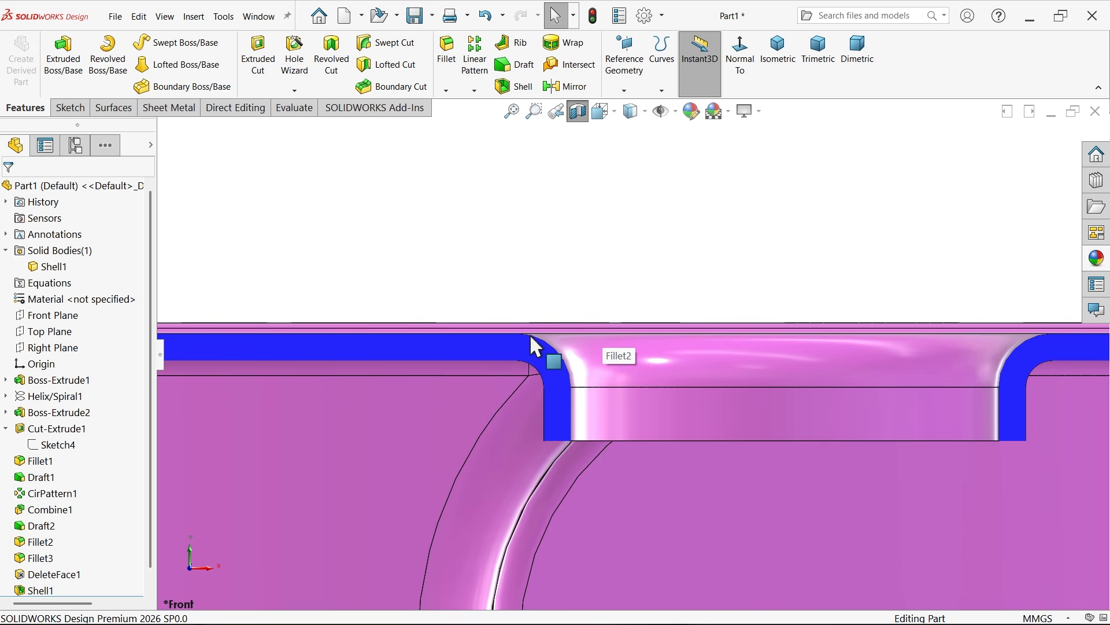
{"action": "scroll", "coordinate": [583, 409], "scroll_direction": "up", "scroll_amount": 5}
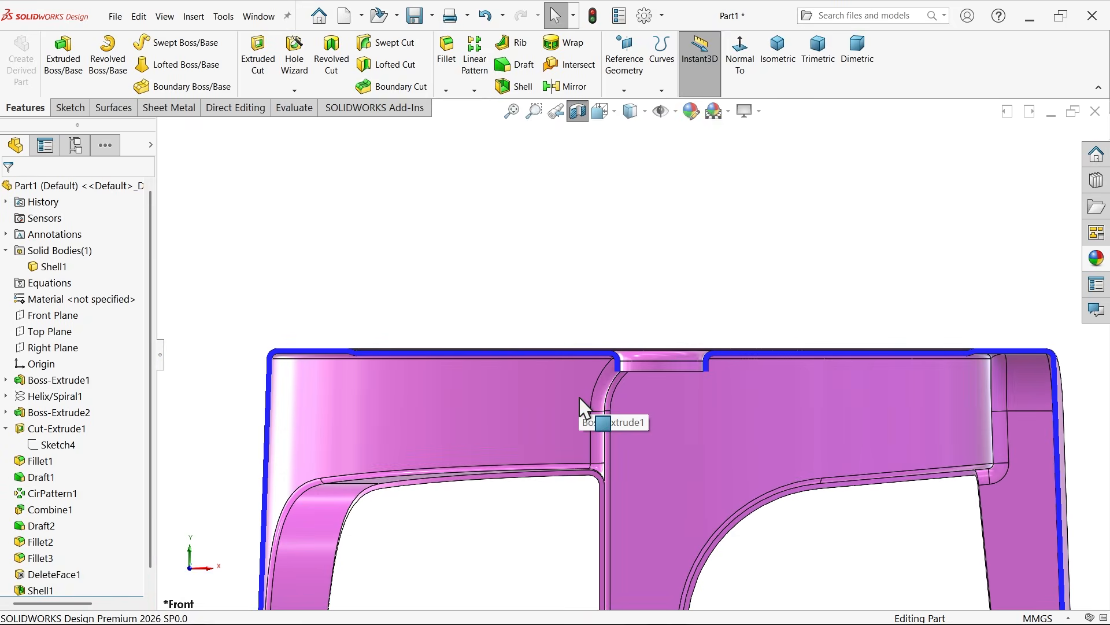
{"action": "scroll", "coordinate": [550, 417], "scroll_direction": "up", "scroll_amount": 6}
{"action": "scroll", "coordinate": [575, 501], "scroll_direction": "down", "scroll_amount": 8}
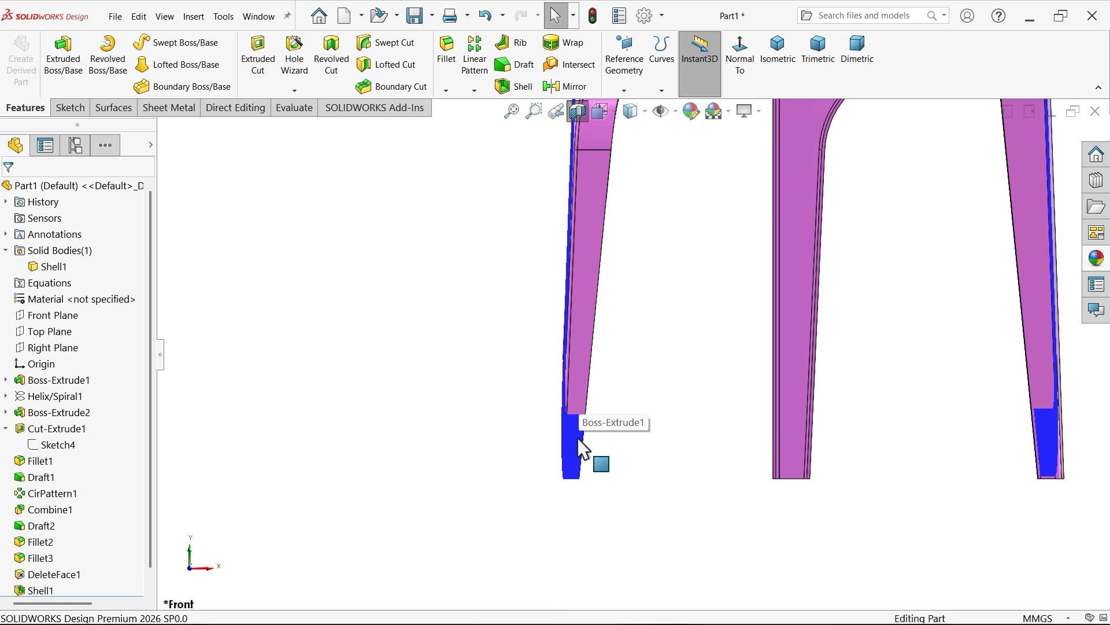
{"action": "mouse_move", "coordinate": [583, 449]}
{"action": "middle_mouse_down"}
{"action": "mouse_move", "coordinate": [582, 384]}
{"action": "mouse_move", "coordinate": [630, 406]}
{"action": "mouse_move", "coordinate": [565, 391]}
{"action": "mouse_move", "coordinate": [574, 443]}
{"action": "middle_mouse_up"}
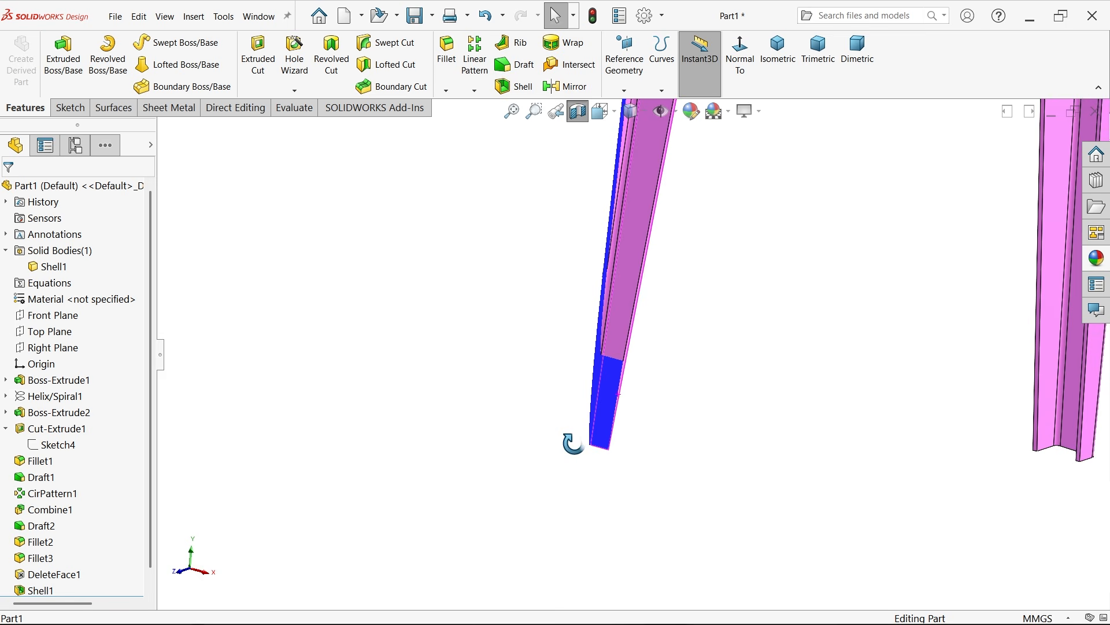
{"action": "left_click", "coordinate": [577, 111]}
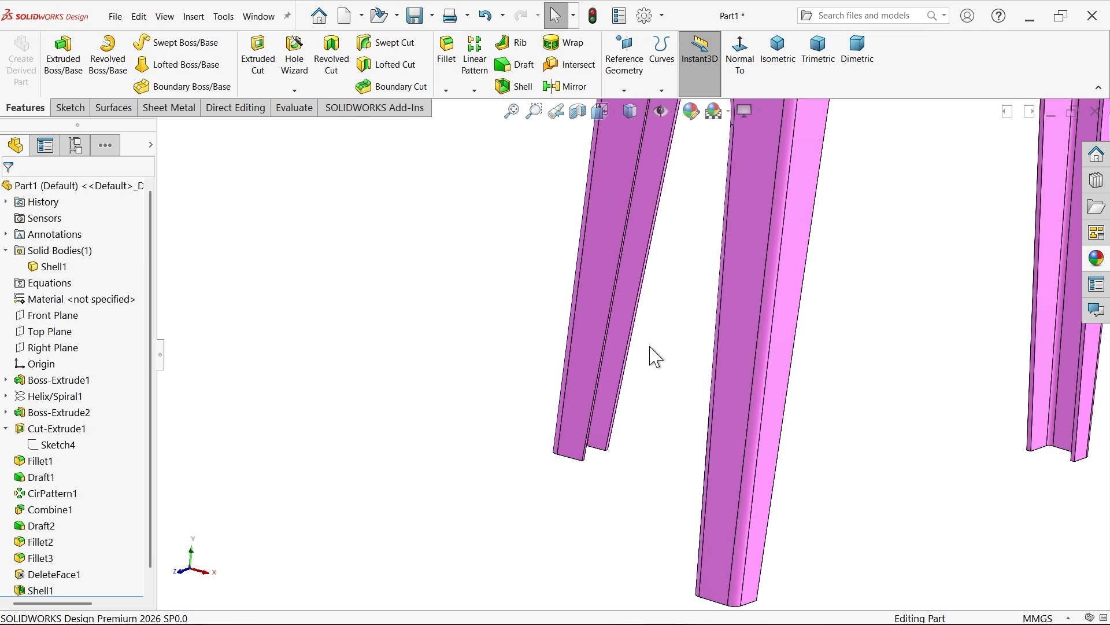
Examine the hollow underside of the shelled stool and the open channels of its legs
{"action": "middle_click_drag", "start_coordinate": [655, 356], "coordinate": [717, 147]}
{"action": "scroll", "coordinate": [687, 332], "scroll_direction": "up", "scroll_amount": 5}
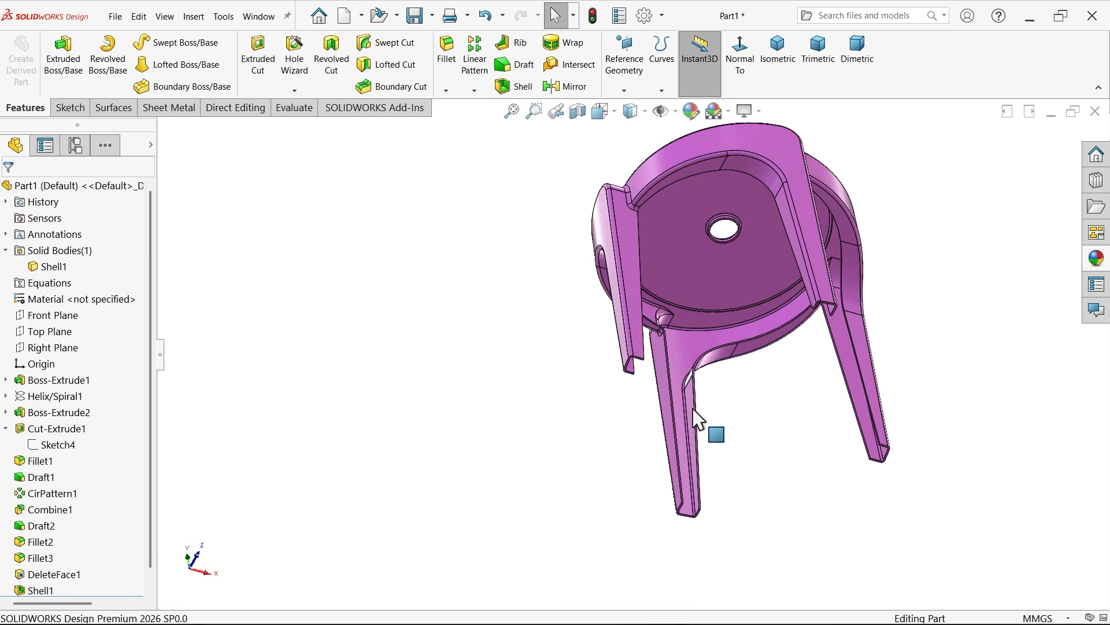
{"action": "middle_click_drag", "start_coordinate": [698, 417], "coordinate": [744, 236]}
{"action": "scroll", "coordinate": [849, 207], "scroll_direction": "down", "scroll_amount": 5}
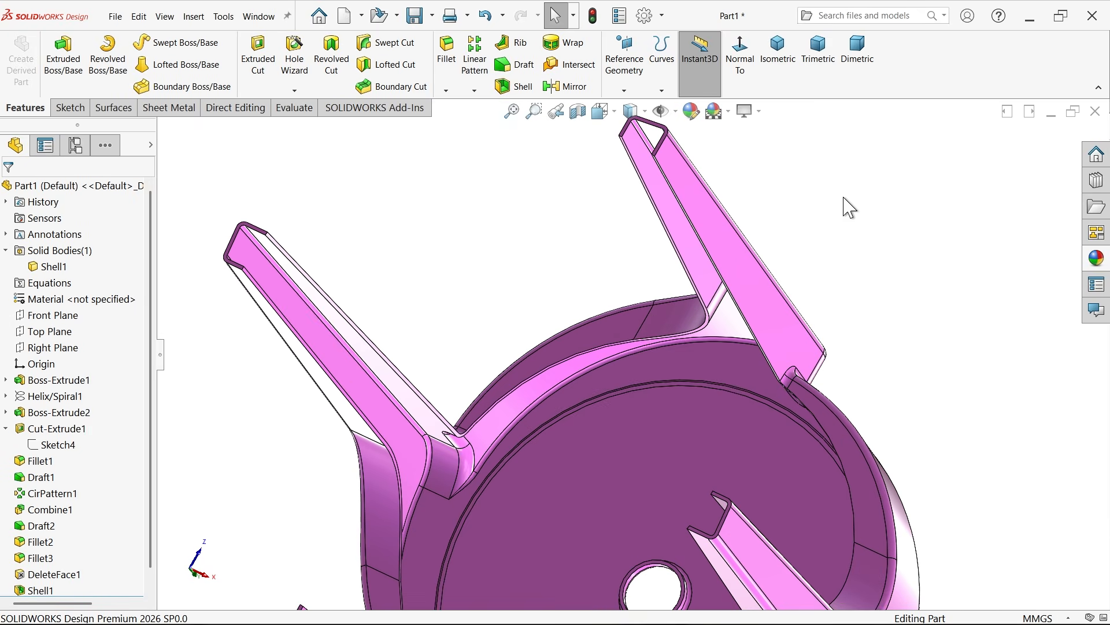
{"action": "middle_click_drag", "start_coordinate": [791, 275], "coordinate": [792, 249]}
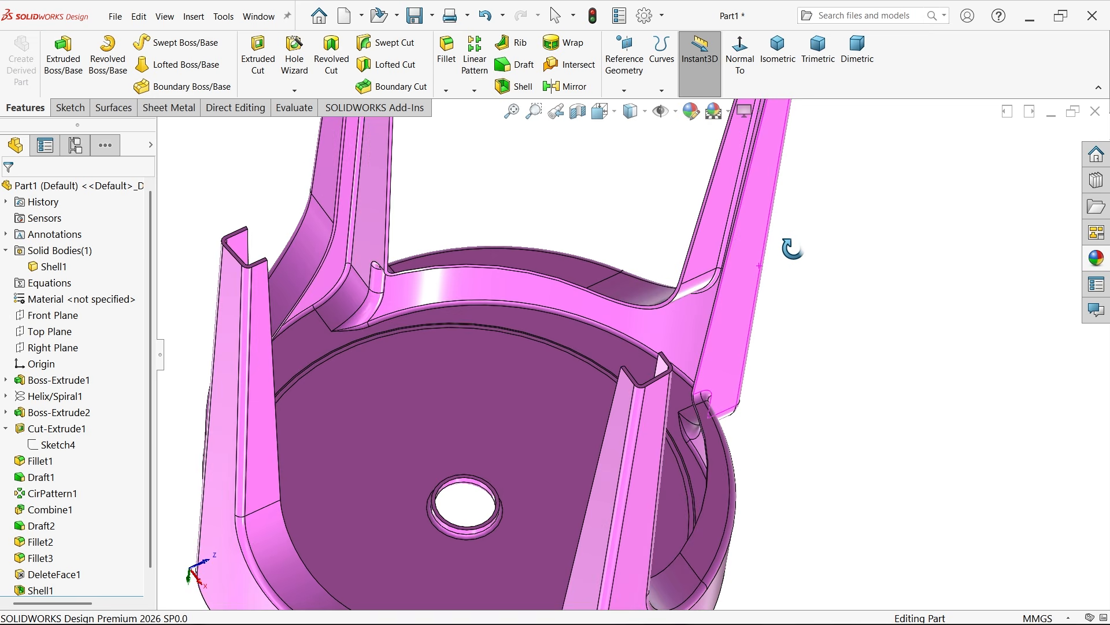
{"action": "scroll", "coordinate": [793, 249], "scroll_direction": "up", "scroll_amount": 4}
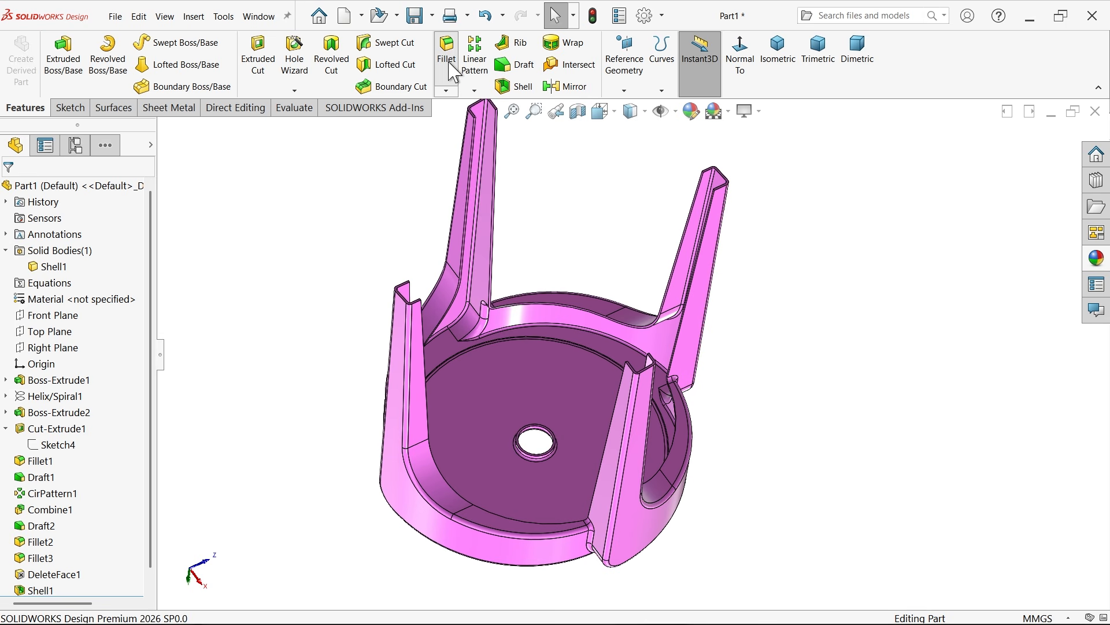
Start a Fillet at 1 mm radius and select the two long open-side edges of one leg channel
{"action": "left_click", "coordinate": [450, 65]}
{"action": "type", "text": "2"}
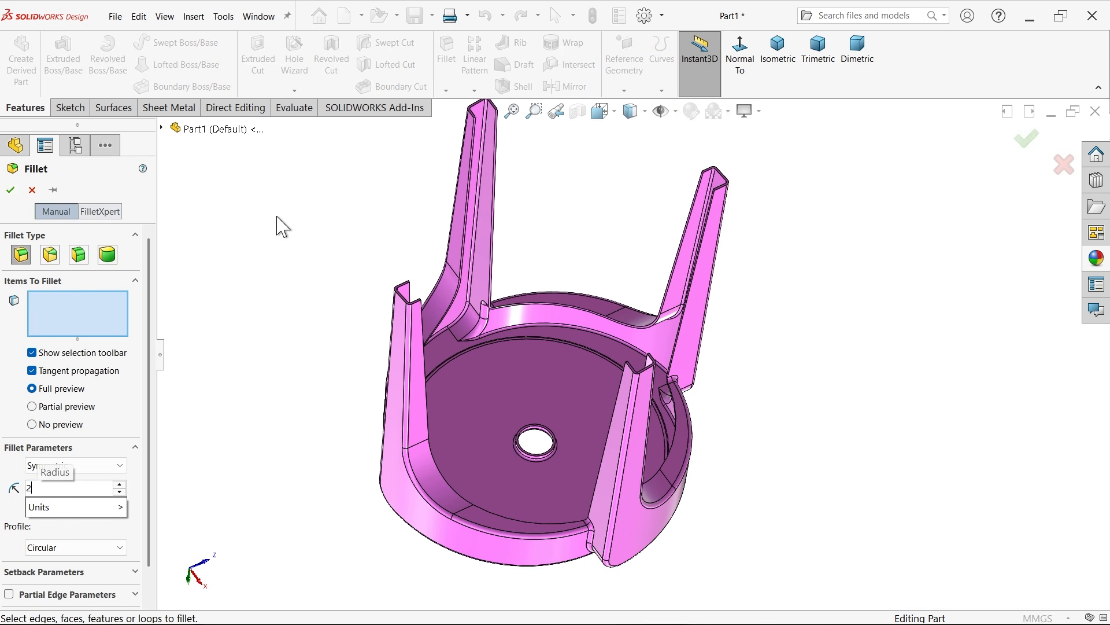
{"action": "key", "text": "BackSpace"}
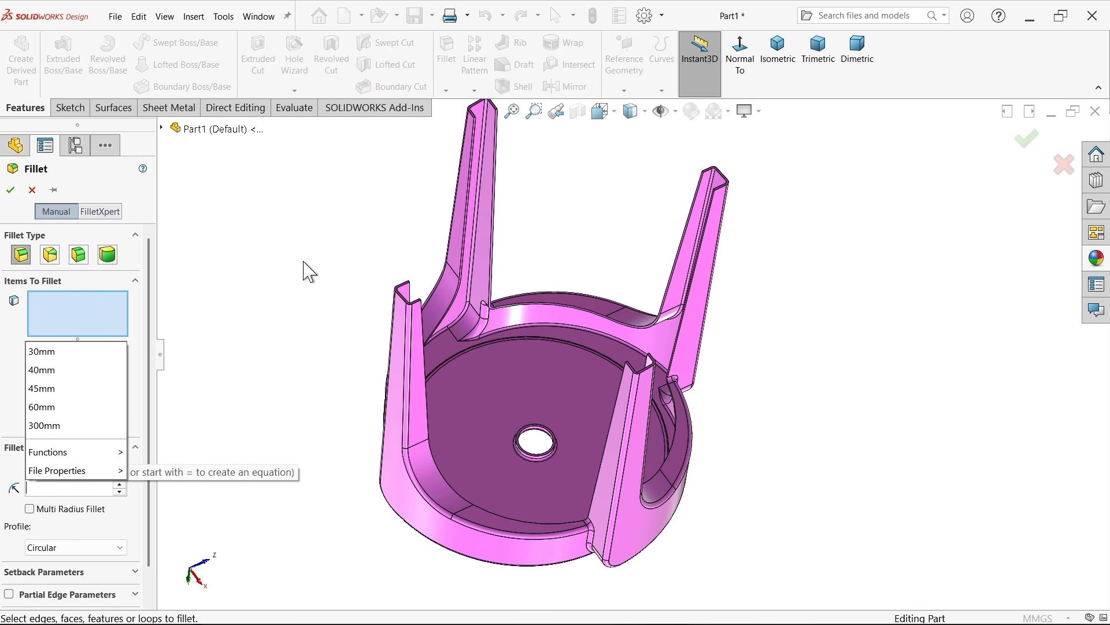
{"action": "key", "text": "Escape"}
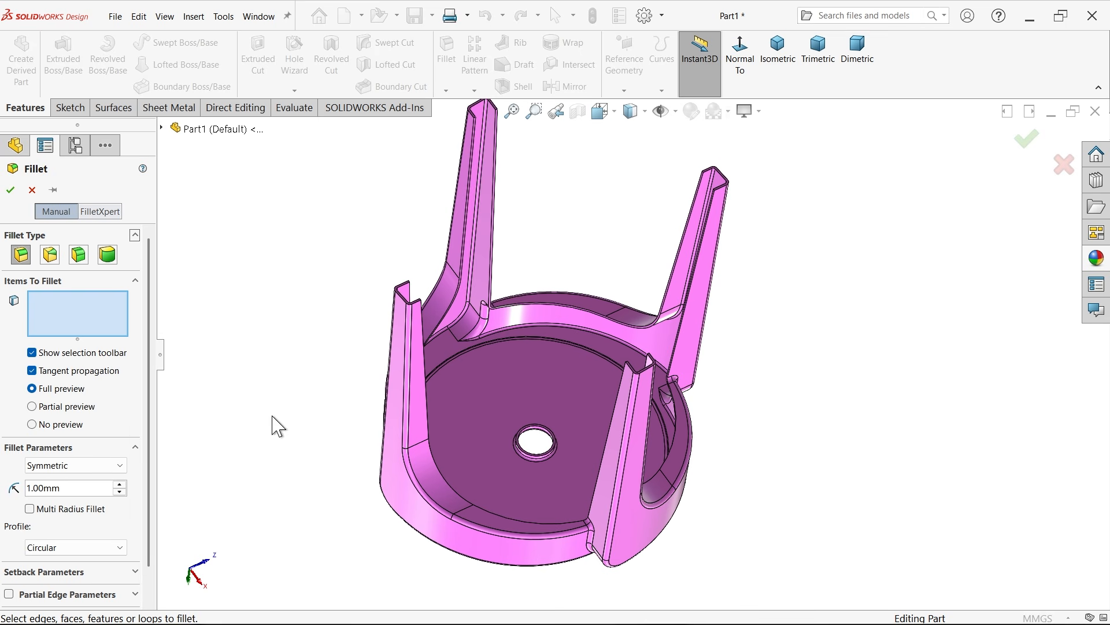
{"action": "scroll", "coordinate": [631, 151], "scroll_direction": "down", "scroll_amount": 6}
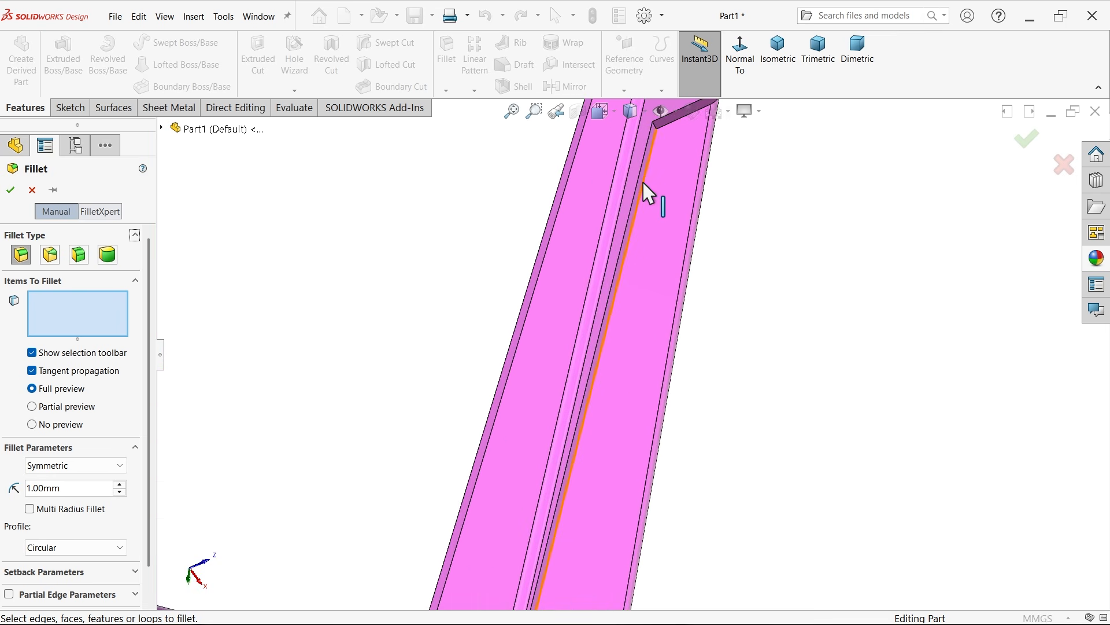
{"action": "left_click", "coordinate": [649, 194]}
{"action": "scroll", "coordinate": [657, 298], "scroll_direction": "up", "scroll_amount": 5}
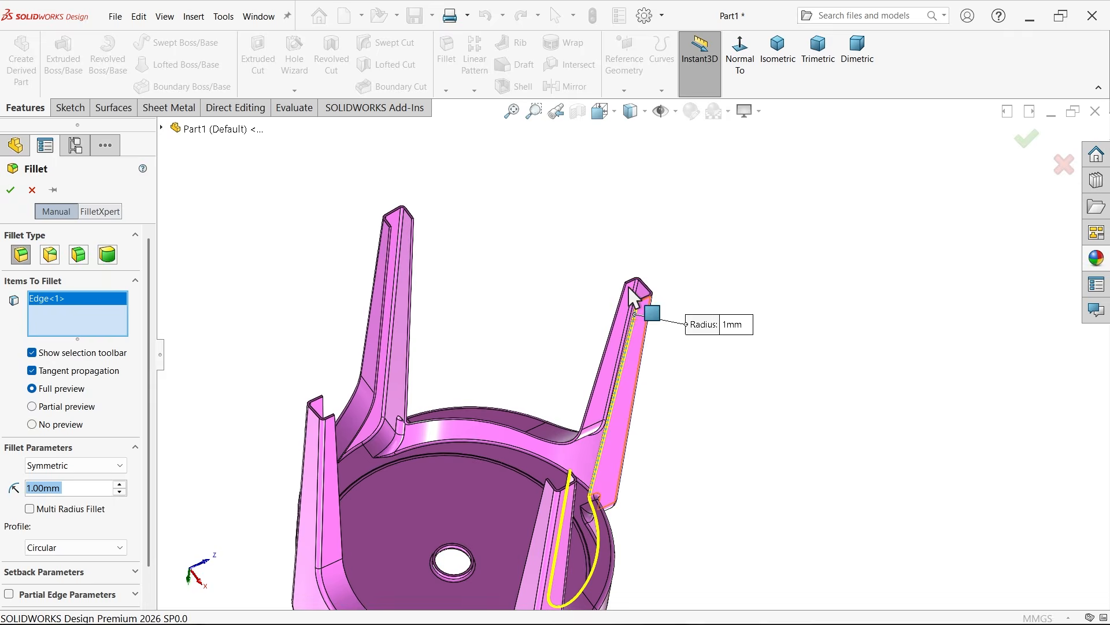
{"action": "scroll", "coordinate": [623, 303], "scroll_direction": "down", "scroll_amount": 5}
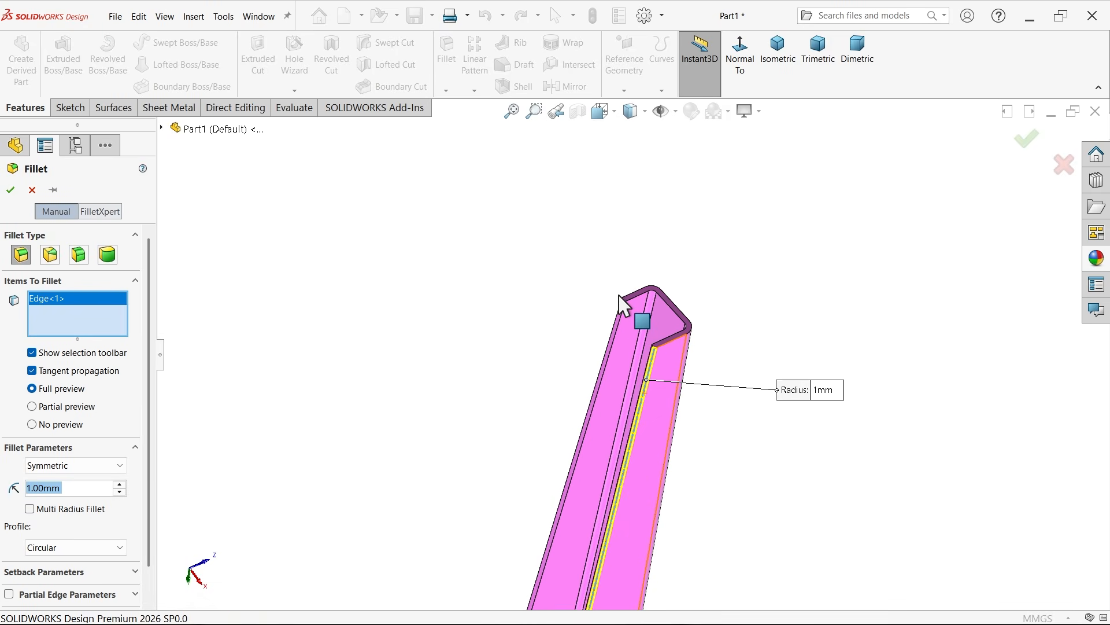
{"action": "left_click", "coordinate": [623, 324]}
Add the remaining open-side shell edges along the other legs and the skirt to the Fillet selection
{"action": "scroll", "coordinate": [519, 350], "scroll_direction": "up", "scroll_amount": 5}
{"action": "scroll", "coordinate": [519, 350], "scroll_direction": "down", "scroll_amount": 10}
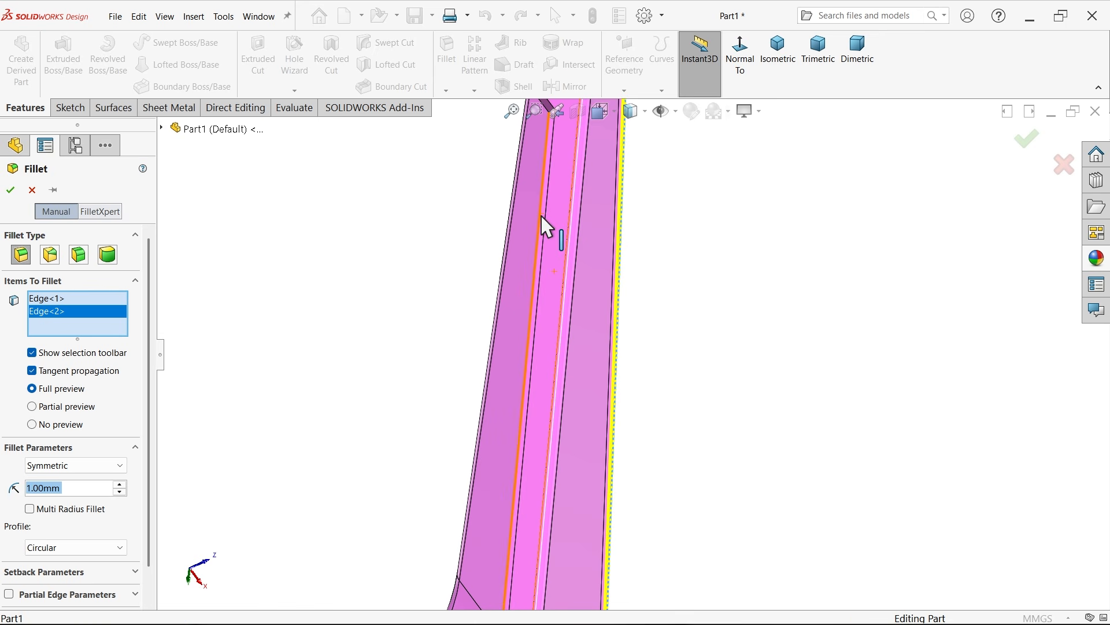
{"action": "left_click", "coordinate": [548, 252]}
{"action": "scroll", "coordinate": [587, 324], "scroll_direction": "up", "scroll_amount": 5}
{"action": "scroll", "coordinate": [605, 425], "scroll_direction": "down", "scroll_amount": 2}
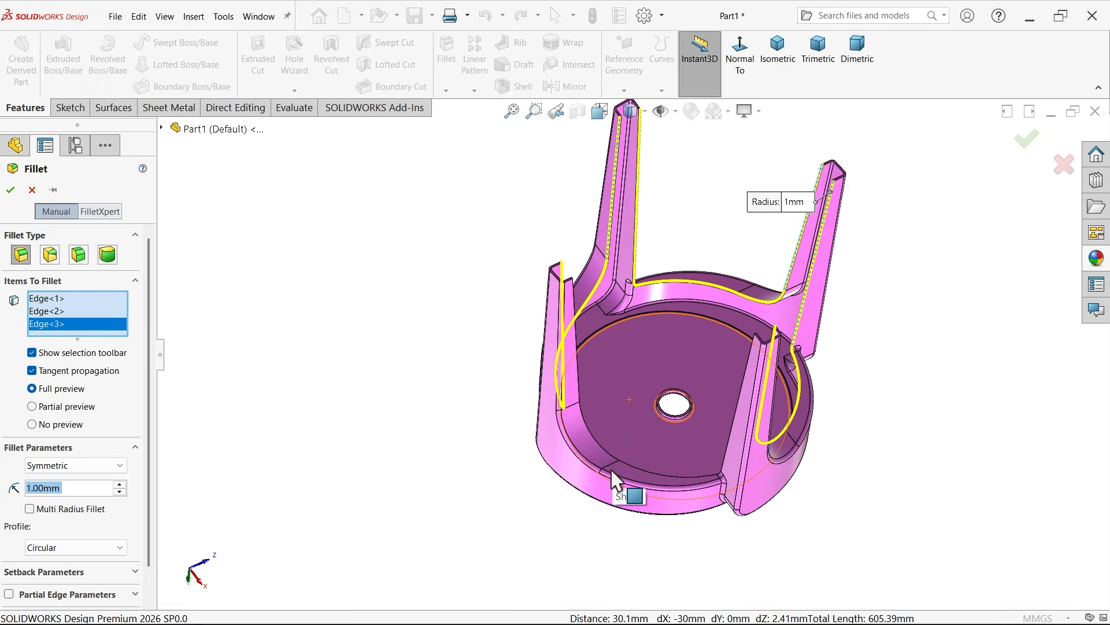
{"action": "scroll", "coordinate": [587, 425], "scroll_direction": "down", "scroll_amount": 3}
{"action": "scroll", "coordinate": [546, 202], "scroll_direction": "down", "scroll_amount": 4}
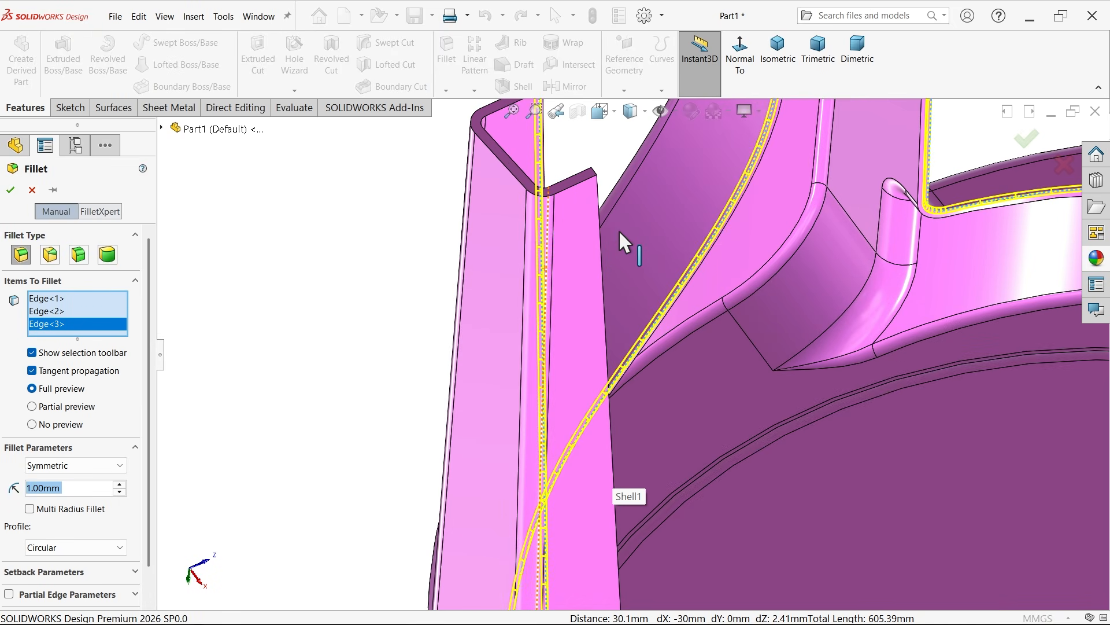
{"action": "left_click", "coordinate": [599, 207]}
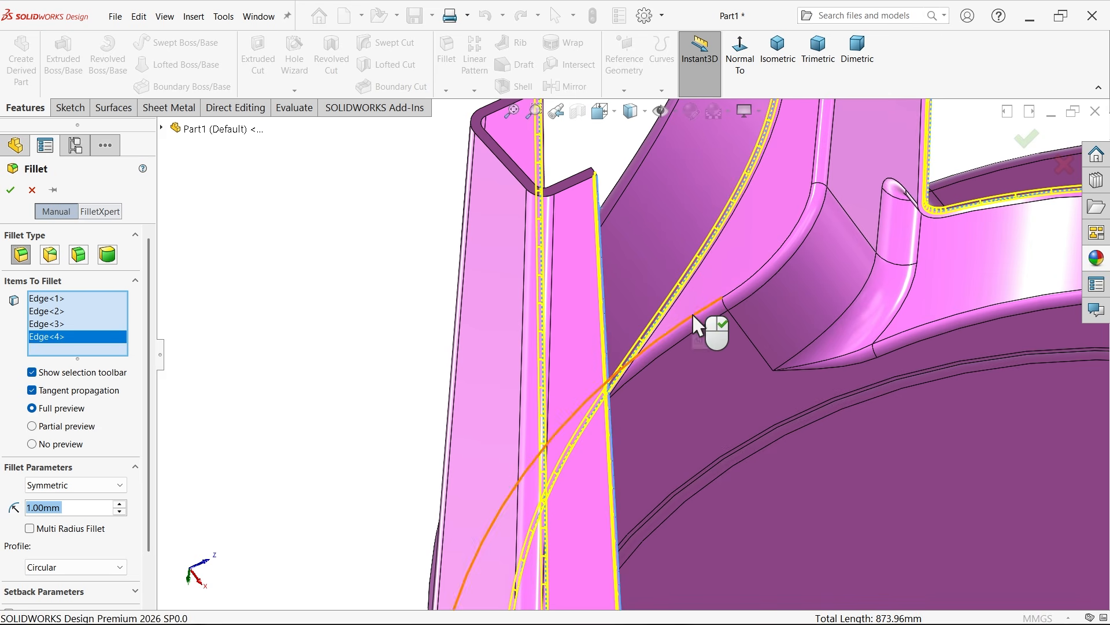
Apply the 1 mm fillet to the four selected edge chains and show the finished stool in isometric view
{"action": "scroll", "coordinate": [697, 326], "scroll_direction": "up", "scroll_amount": 5}
{"action": "scroll", "coordinate": [769, 384], "scroll_direction": "down", "scroll_amount": 1}
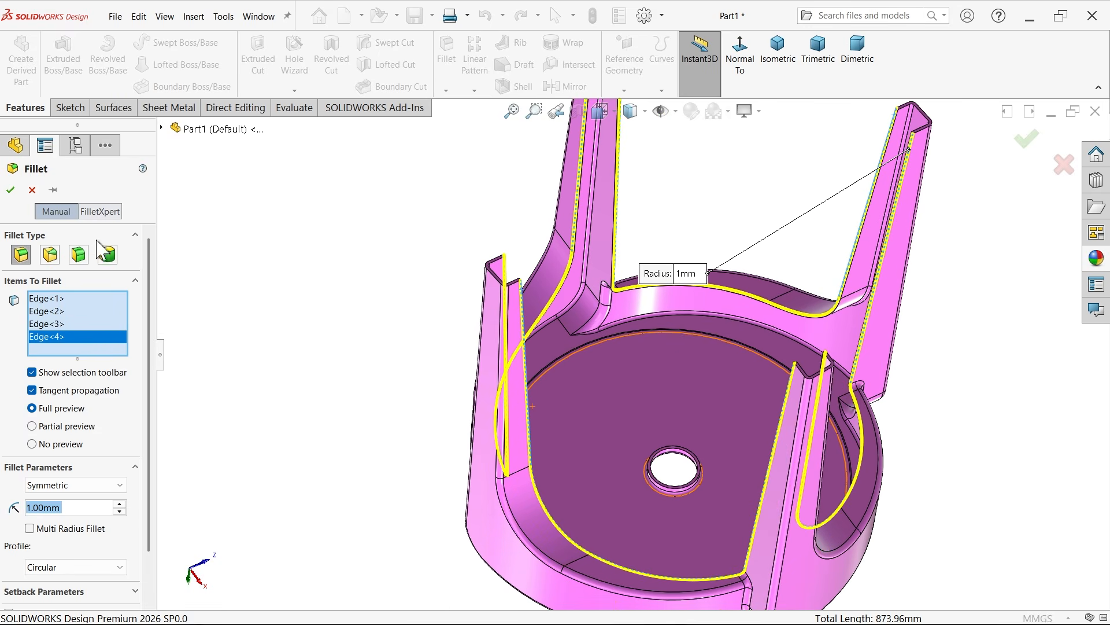
{"action": "left_click", "coordinate": [10, 189]}
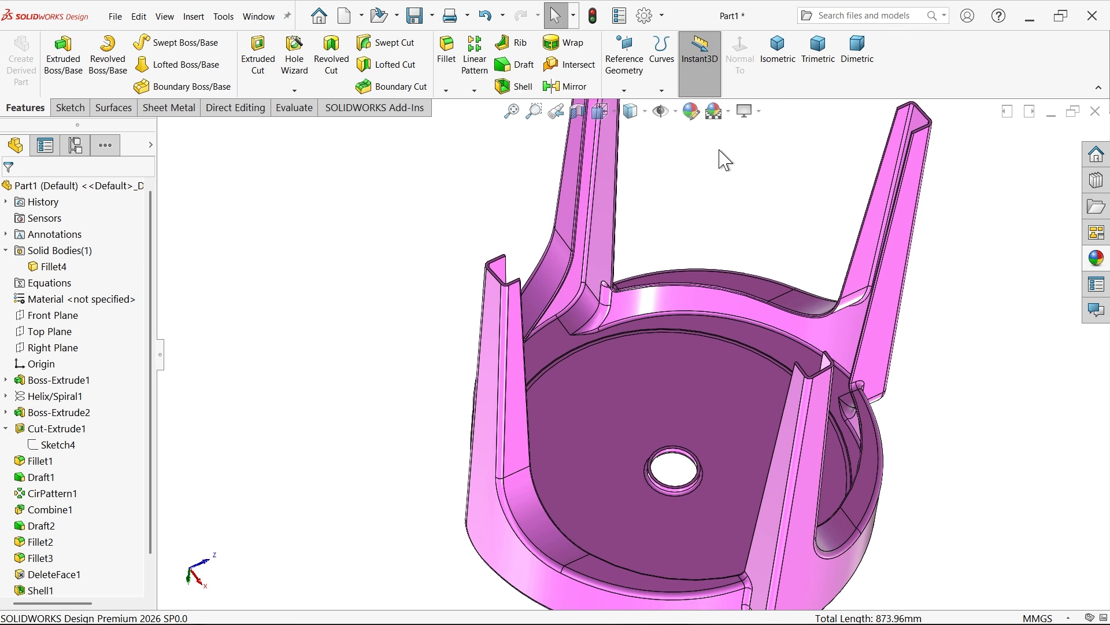
{"action": "left_click", "coordinate": [779, 58]}
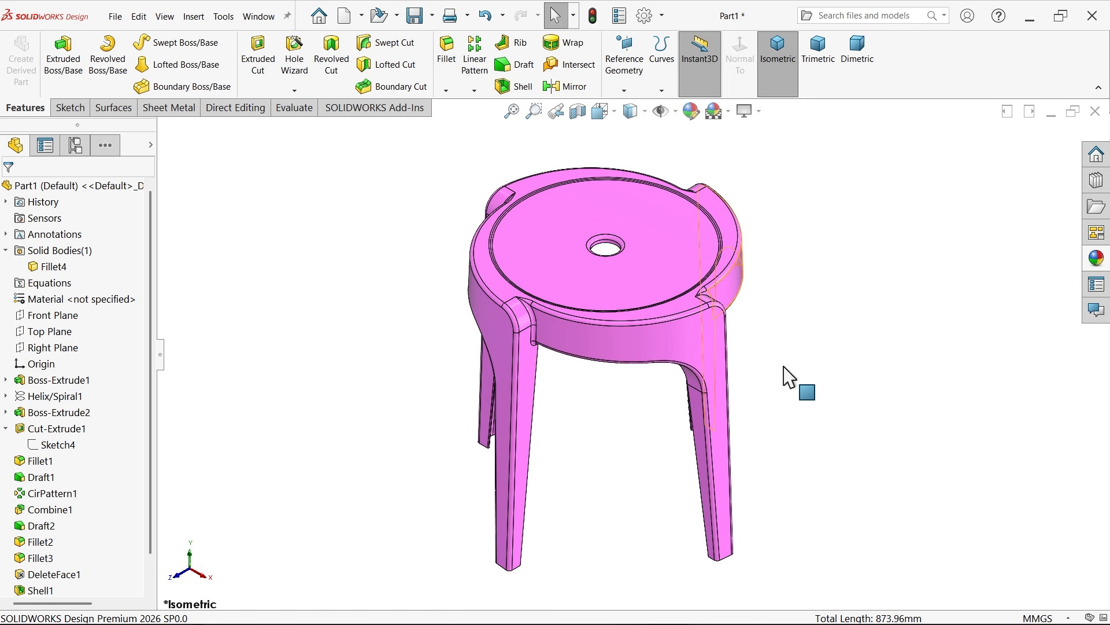
{"action": "middle_click_drag", "start_coordinate": [822, 425], "coordinate": [848, 453]}
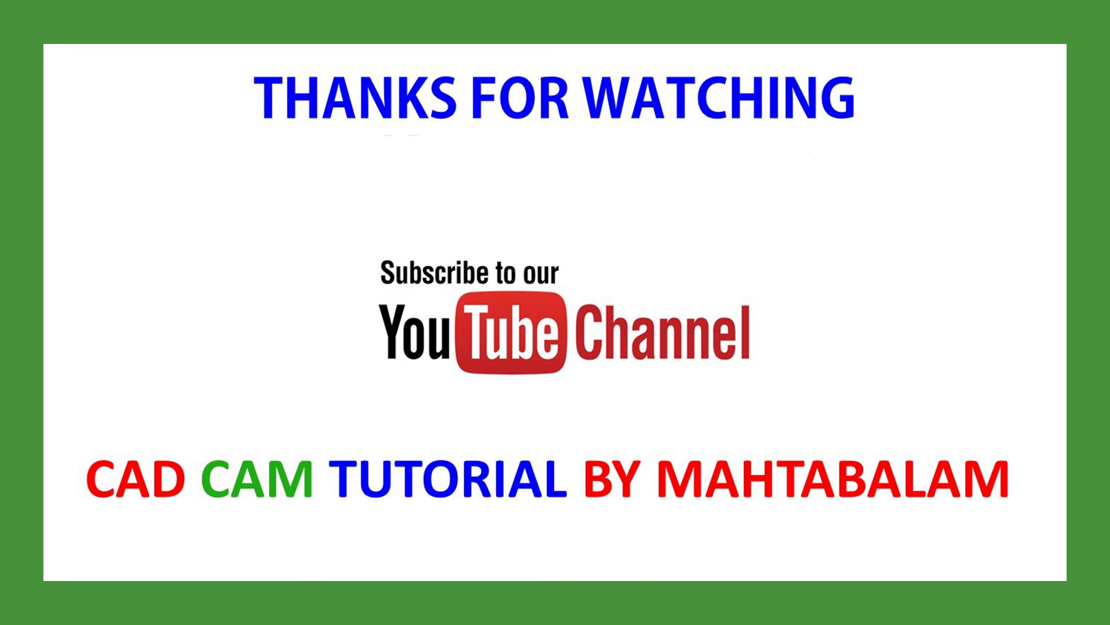